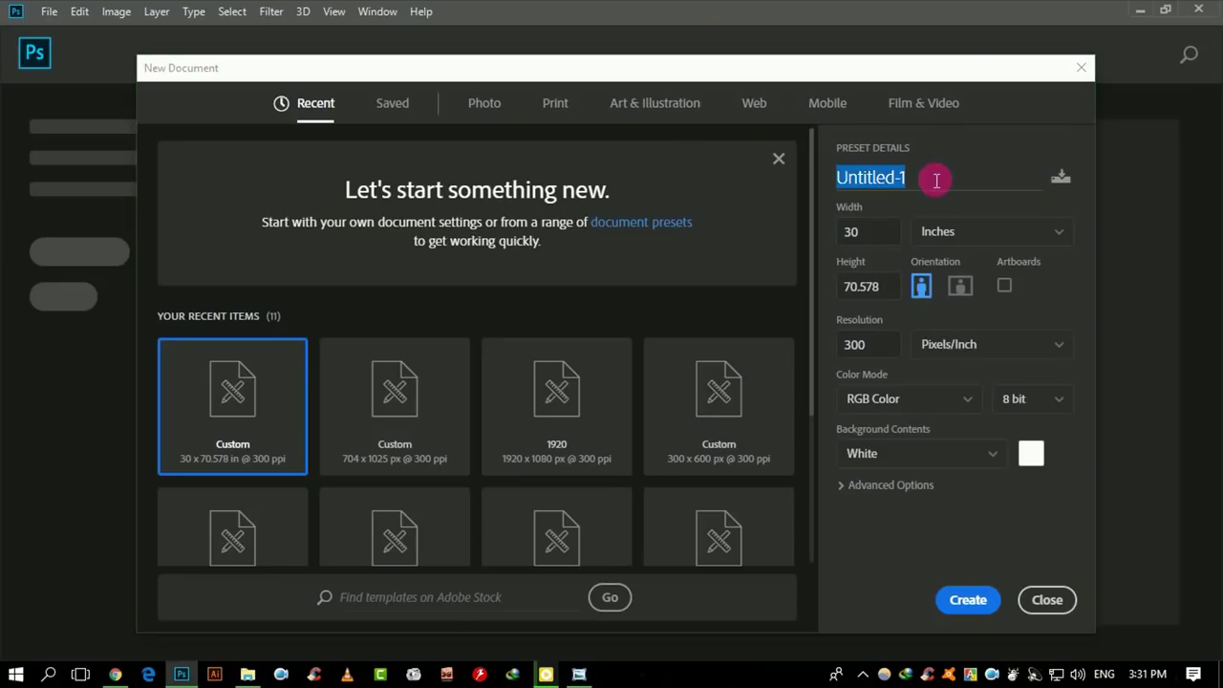
Create a document named 'Car - Ads Photo Manipulaton' from the saved 1920×1080, 300 ppi preset
type("Car - Ads Photo Manipulat")
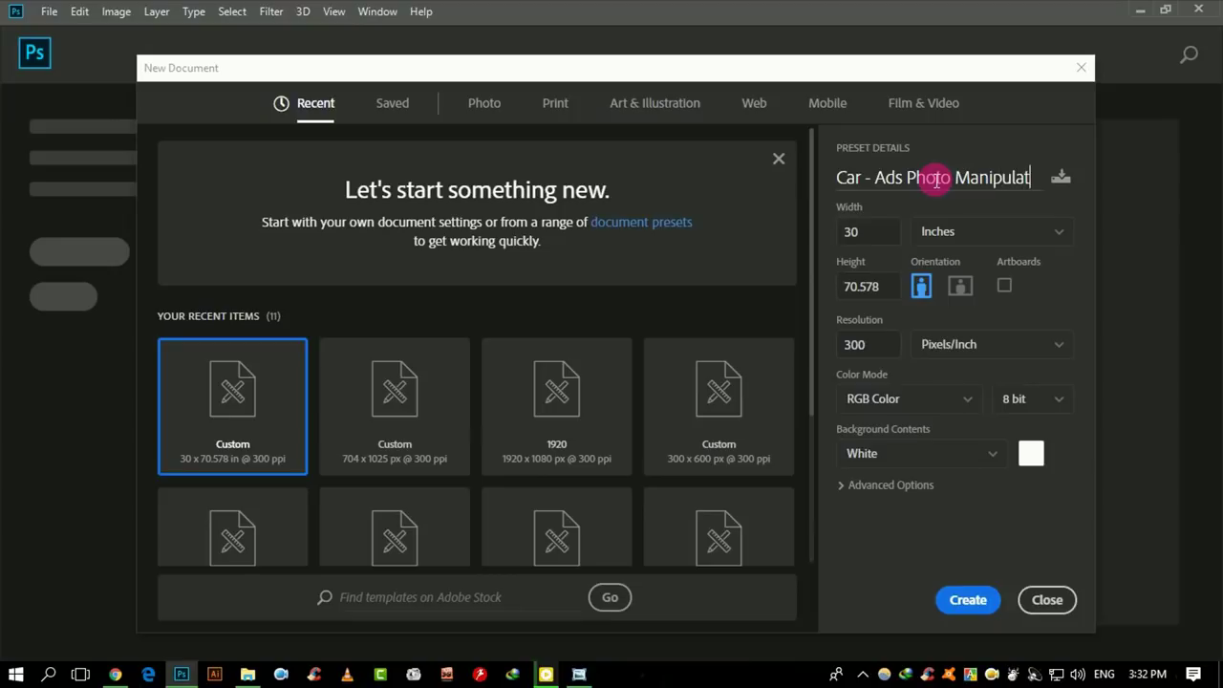
type("on")
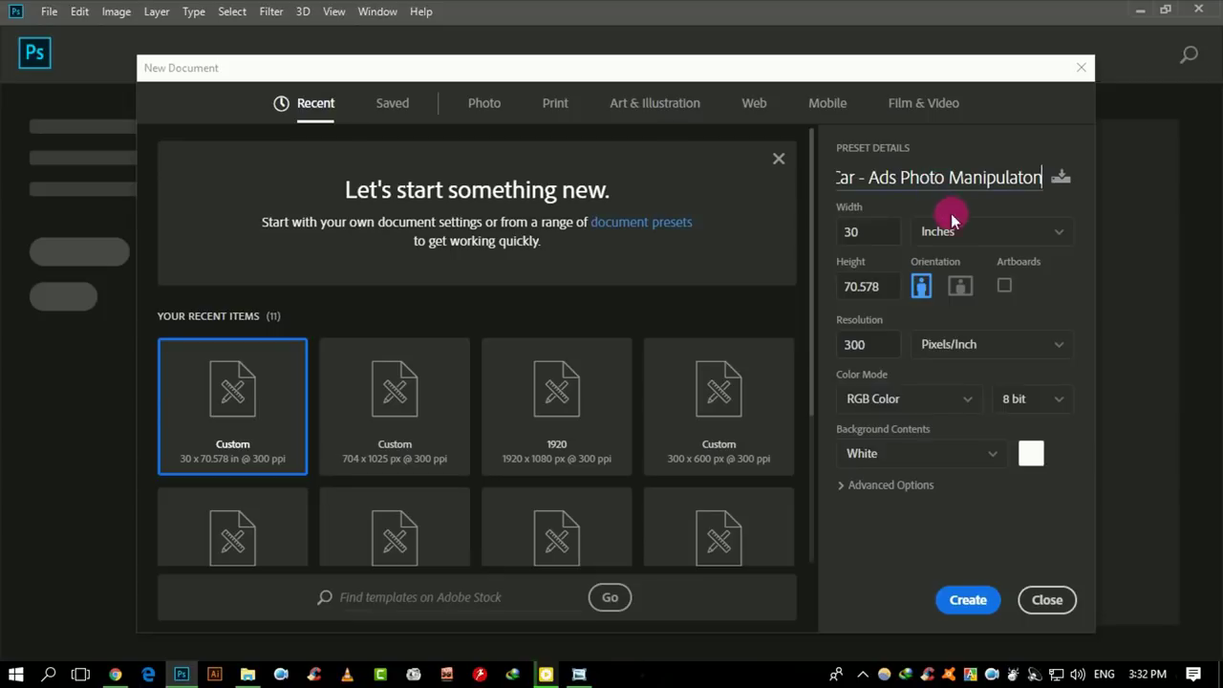
left_click(409, 77)
left_click(395, 103)
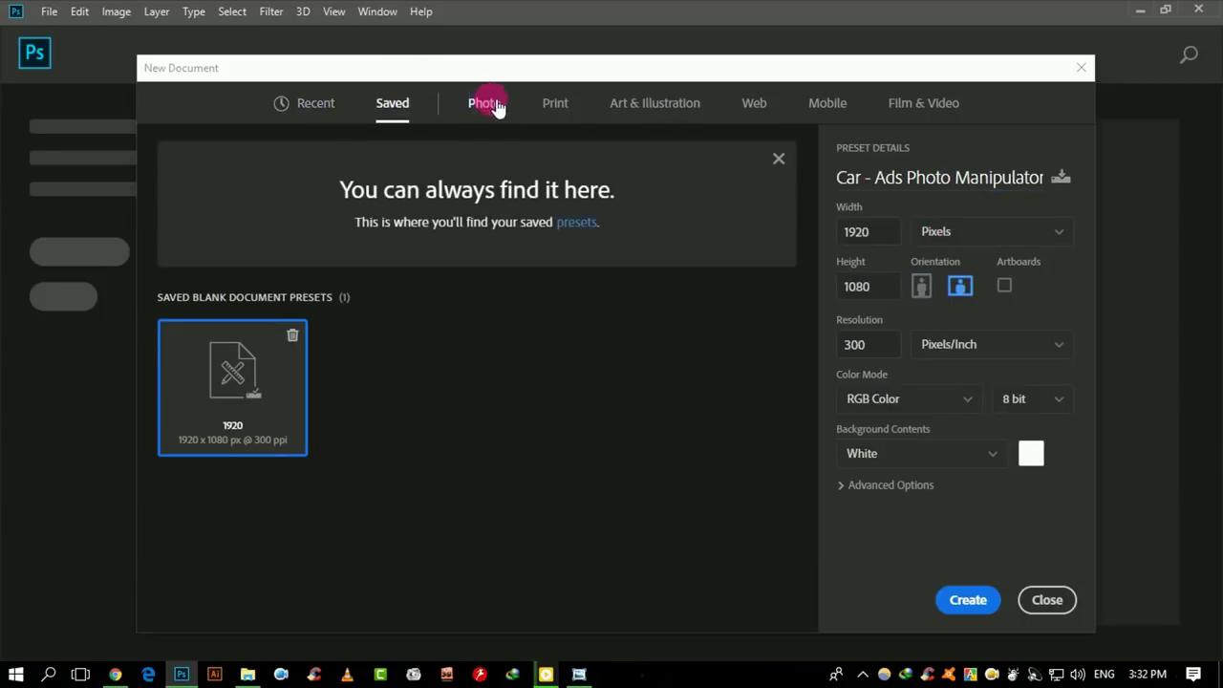
left_click(948, 600)
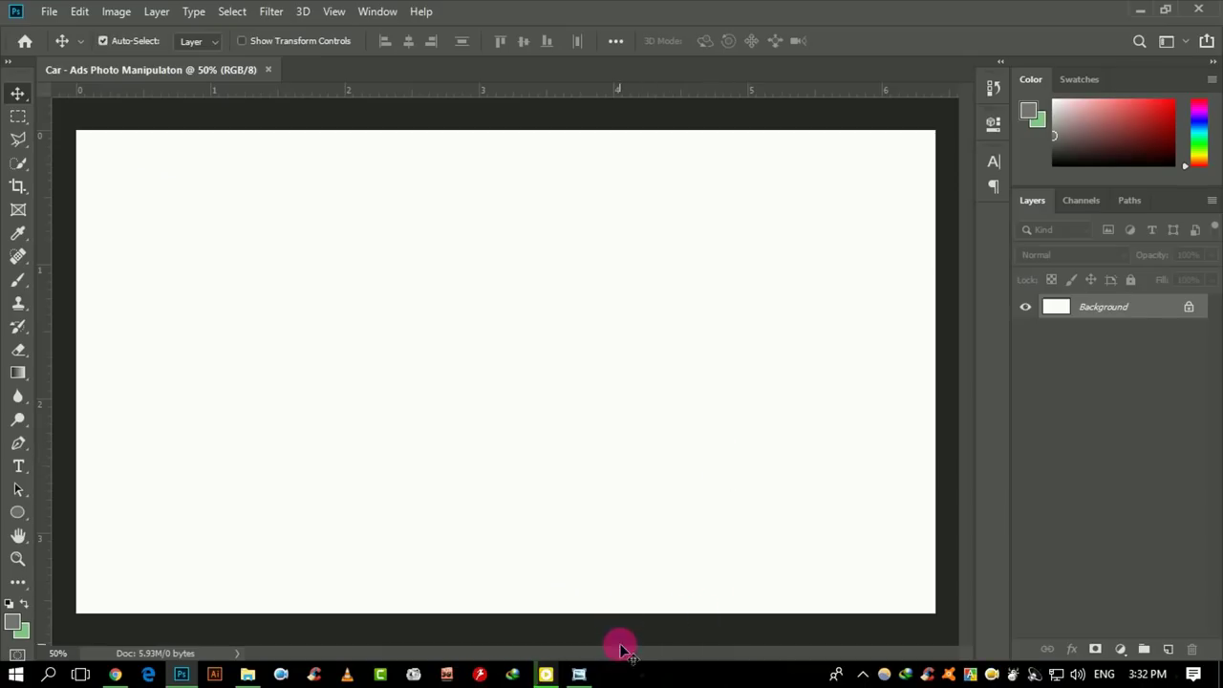
Draw a tall dark navy rectangle, about 530 × 770 px, and move it just right of centre
left_click(17, 514)
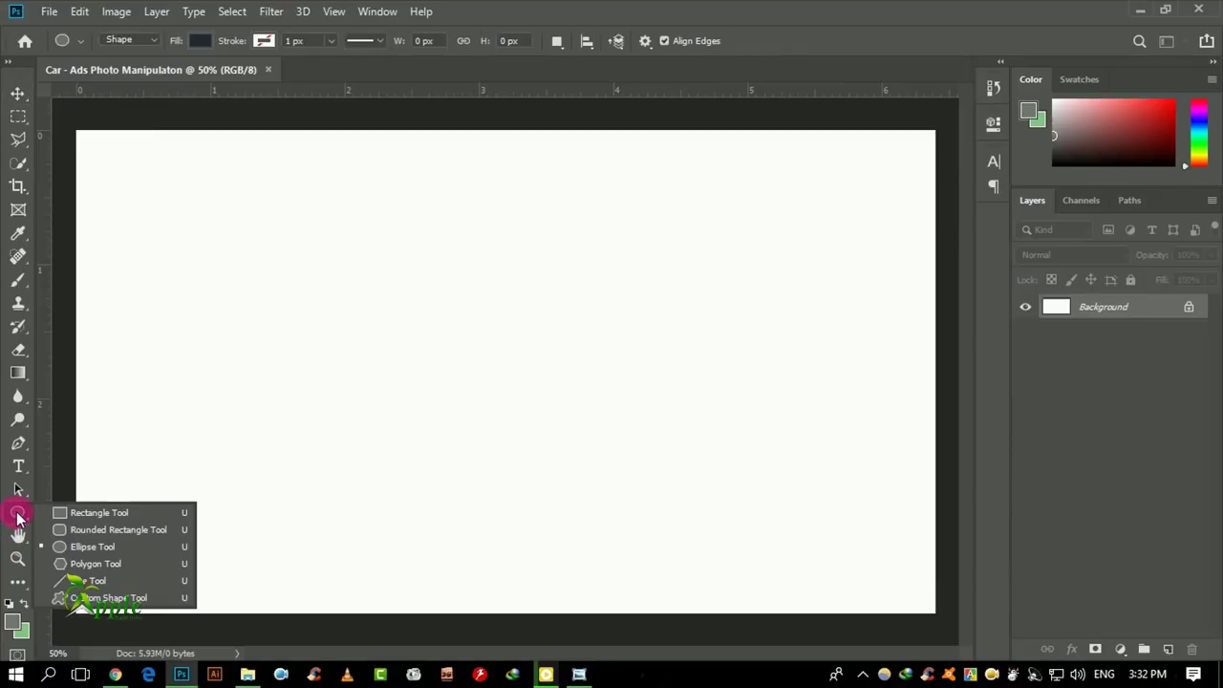
left_click_drag(17, 516, 67, 519)
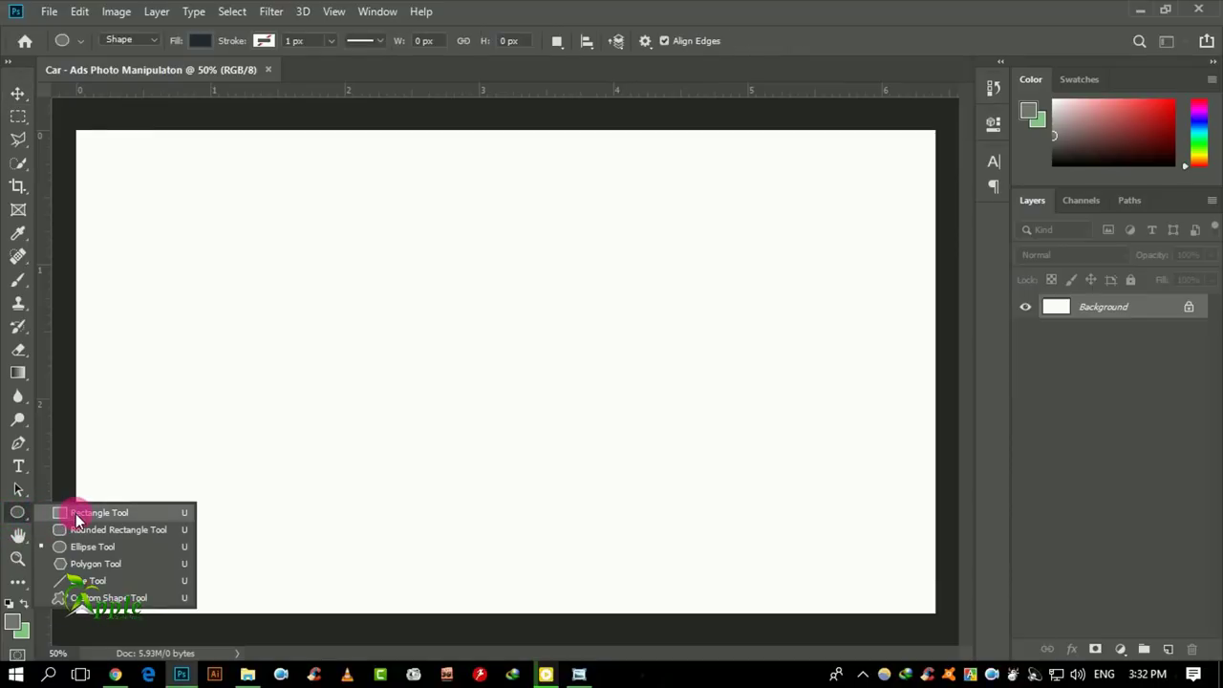
left_click(75, 513)
mouse_move(343, 214)
left_mouse_down()
mouse_move(413, 276)
mouse_move(580, 559)
left_mouse_up()
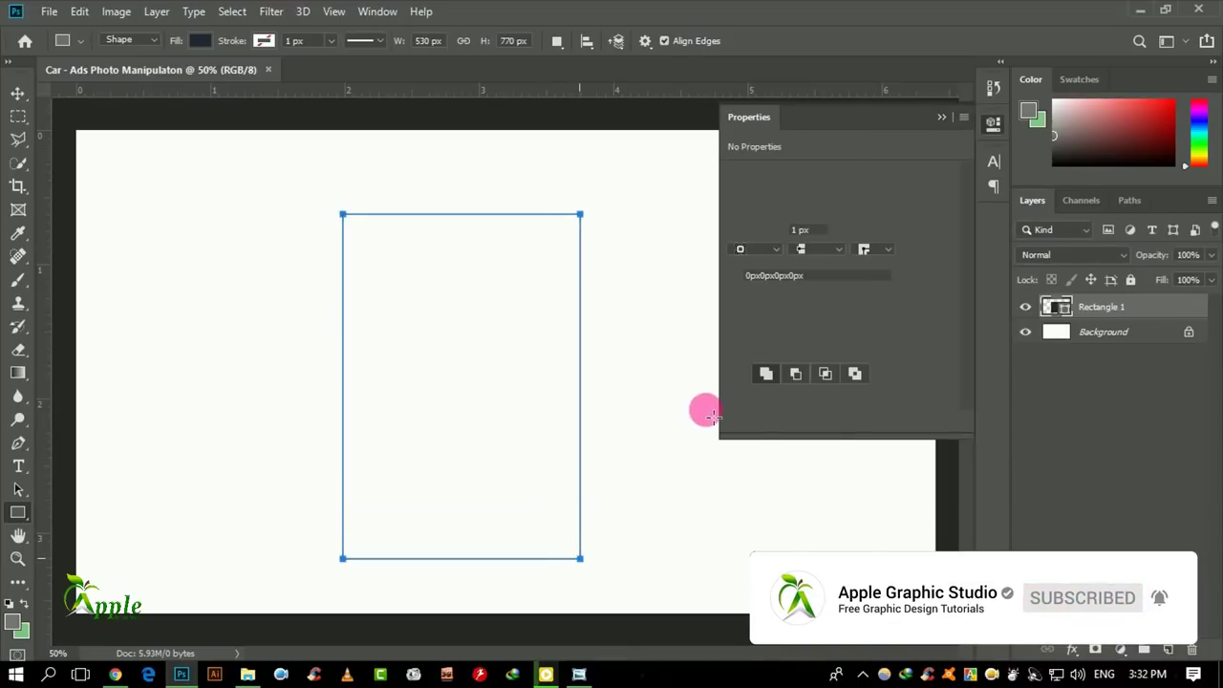
left_click(941, 117)
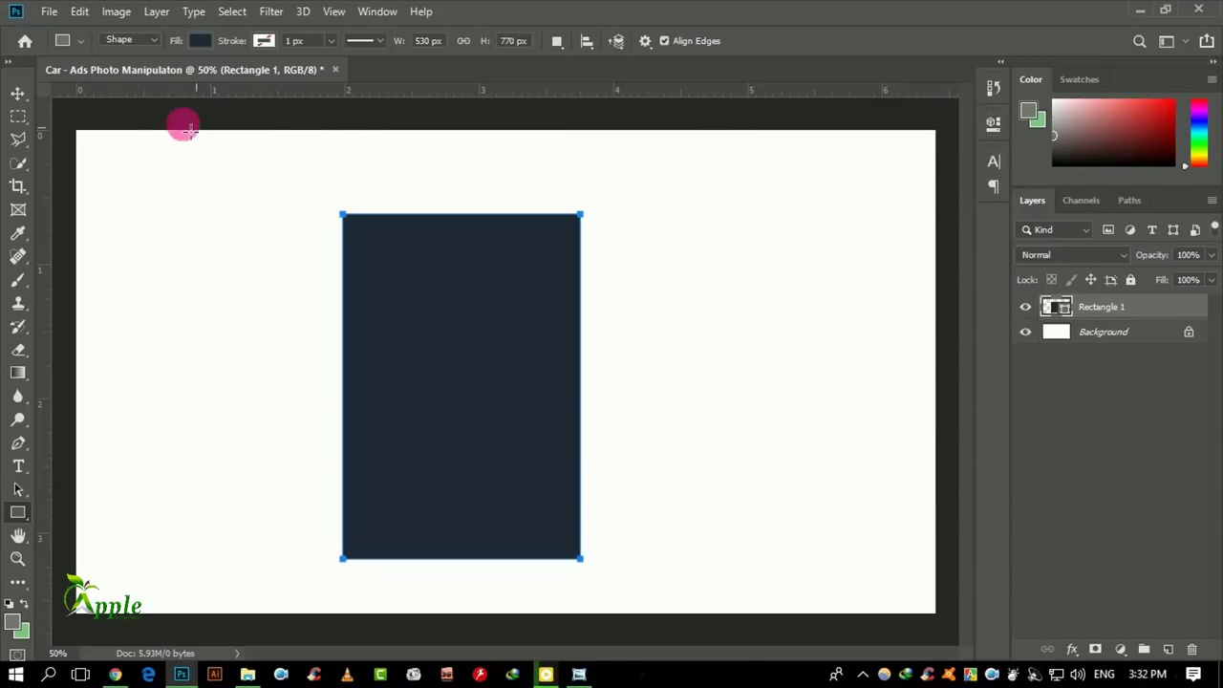
left_click(19, 93)
left_click_drag(324, 246, 403, 235)
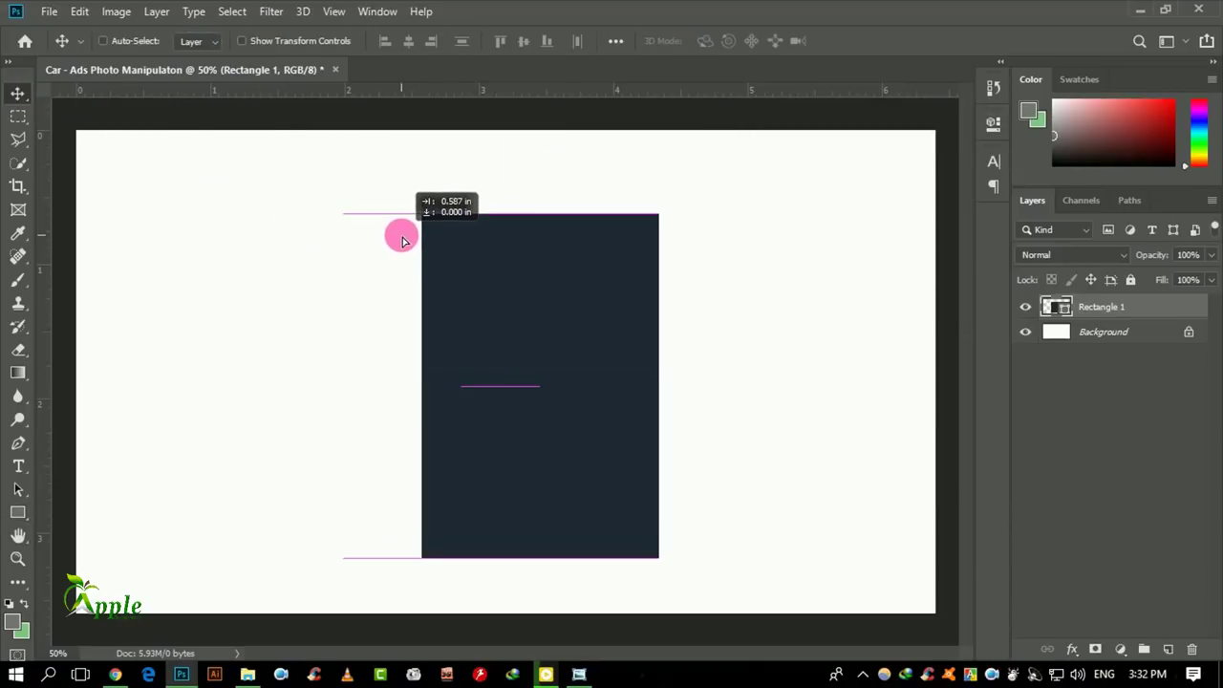
left_click_drag(402, 236, 403, 251)
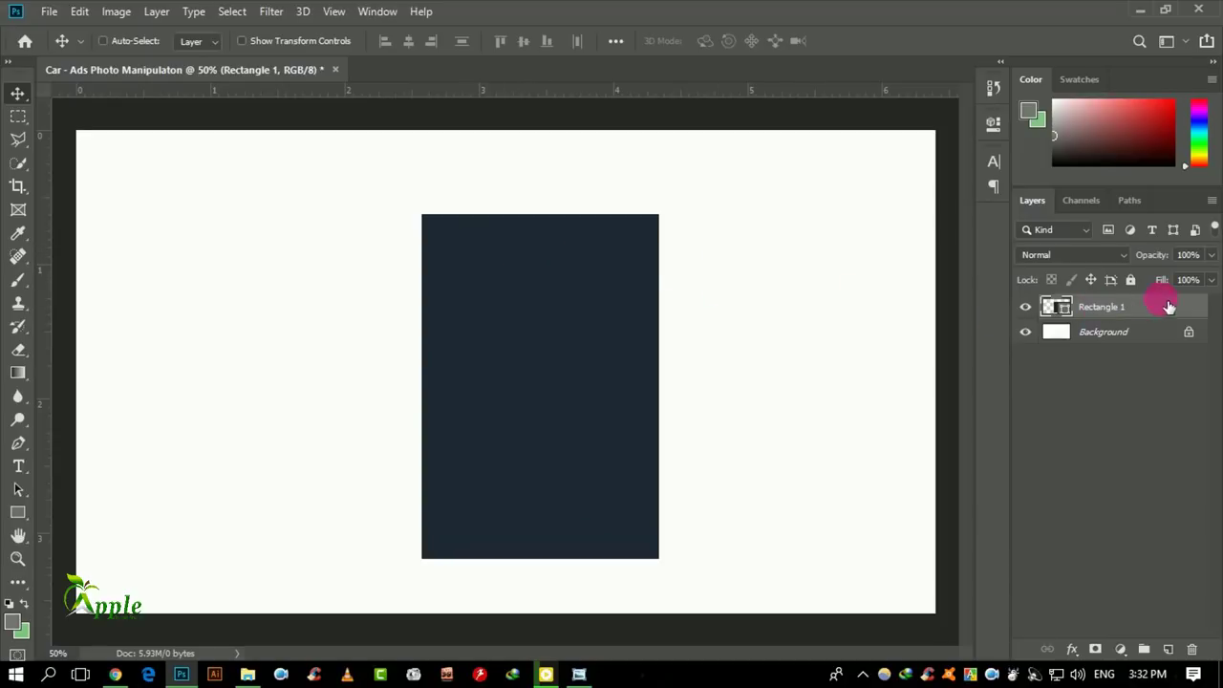
Add a 24 px green inside stroke to Rectangle 1
double_click(1047, 299)
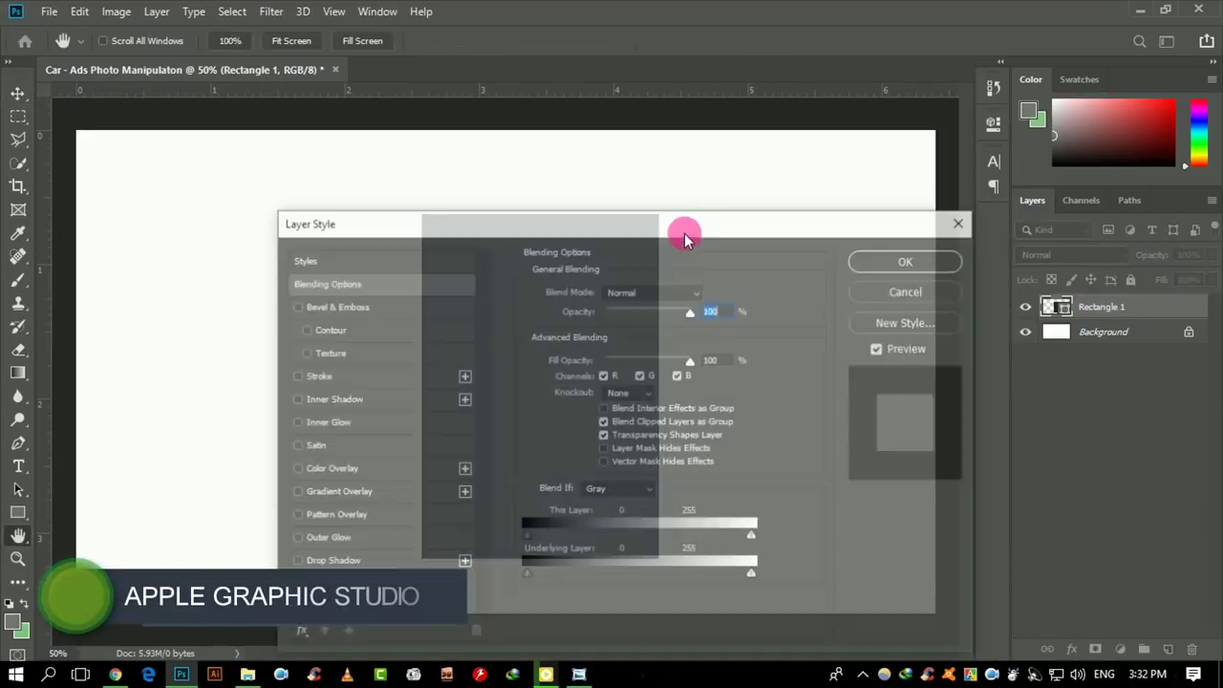
left_click_drag(525, 235, 994, 207)
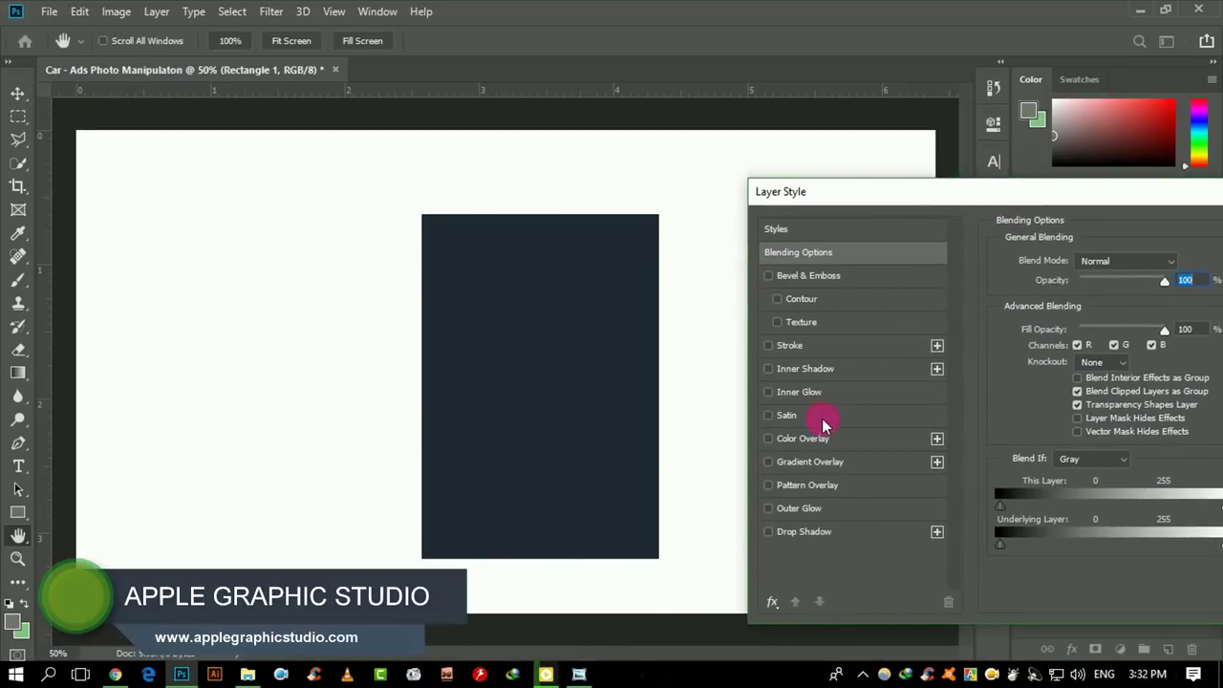
left_click(812, 346)
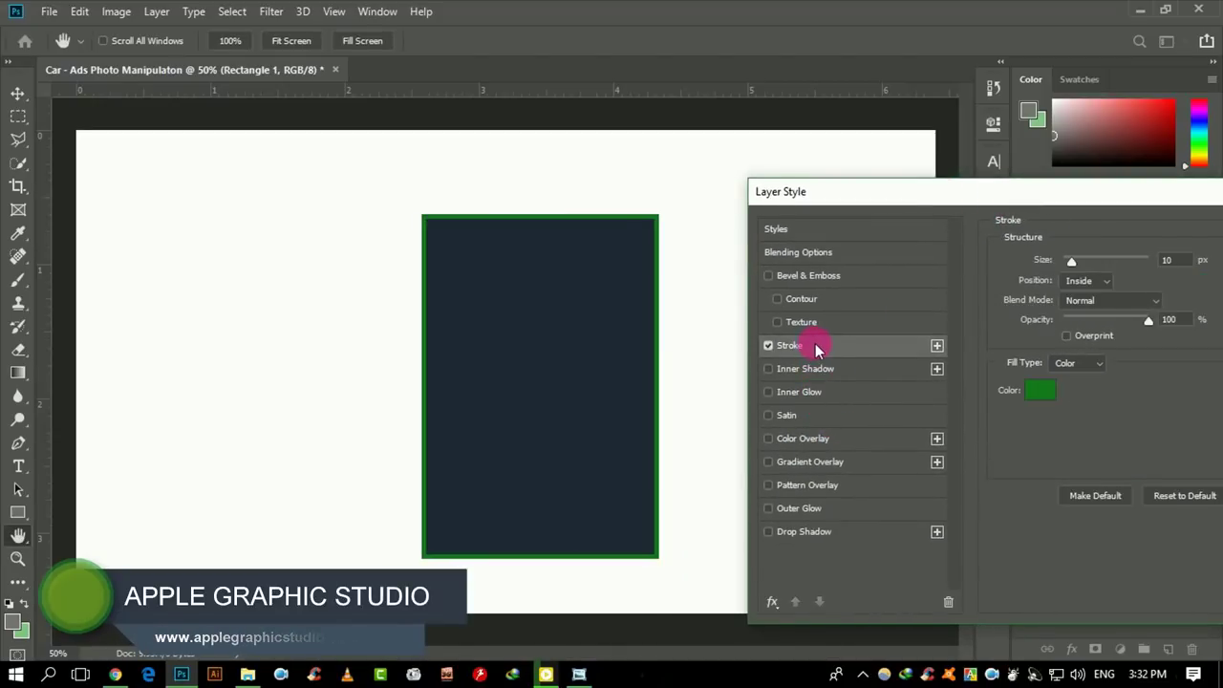
left_click_drag(1071, 260, 1076, 261)
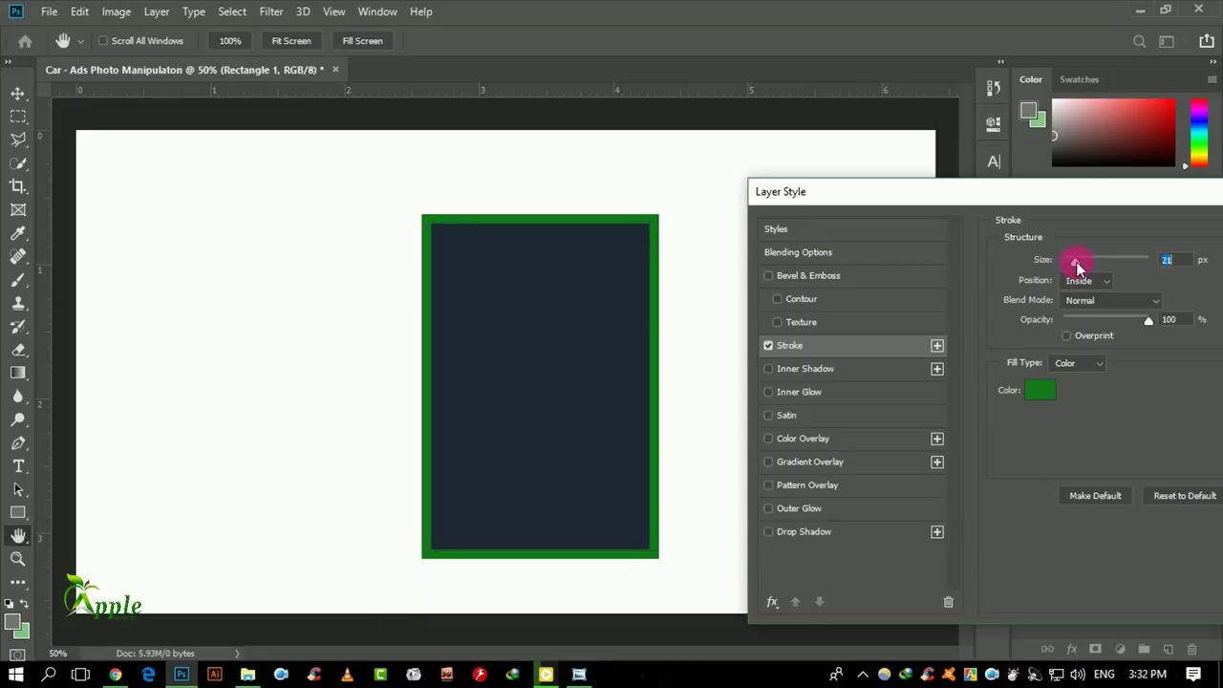
left_click_drag(1076, 267, 1078, 268)
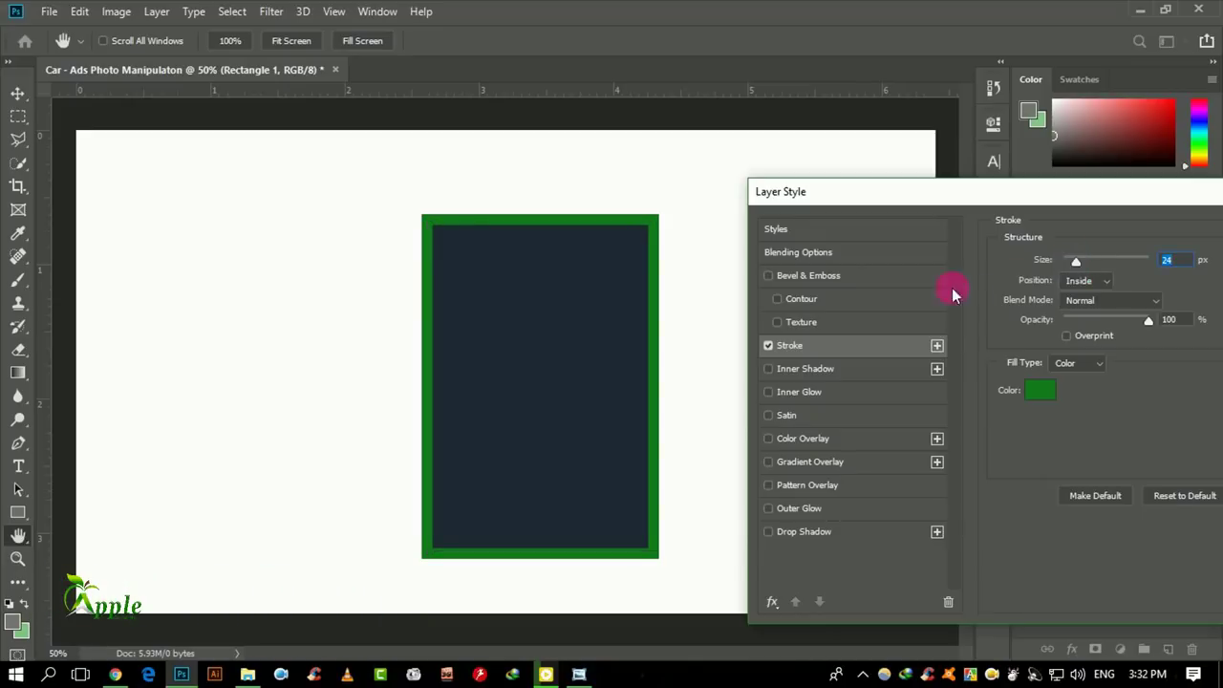
left_click_drag(913, 195, 896, 137)
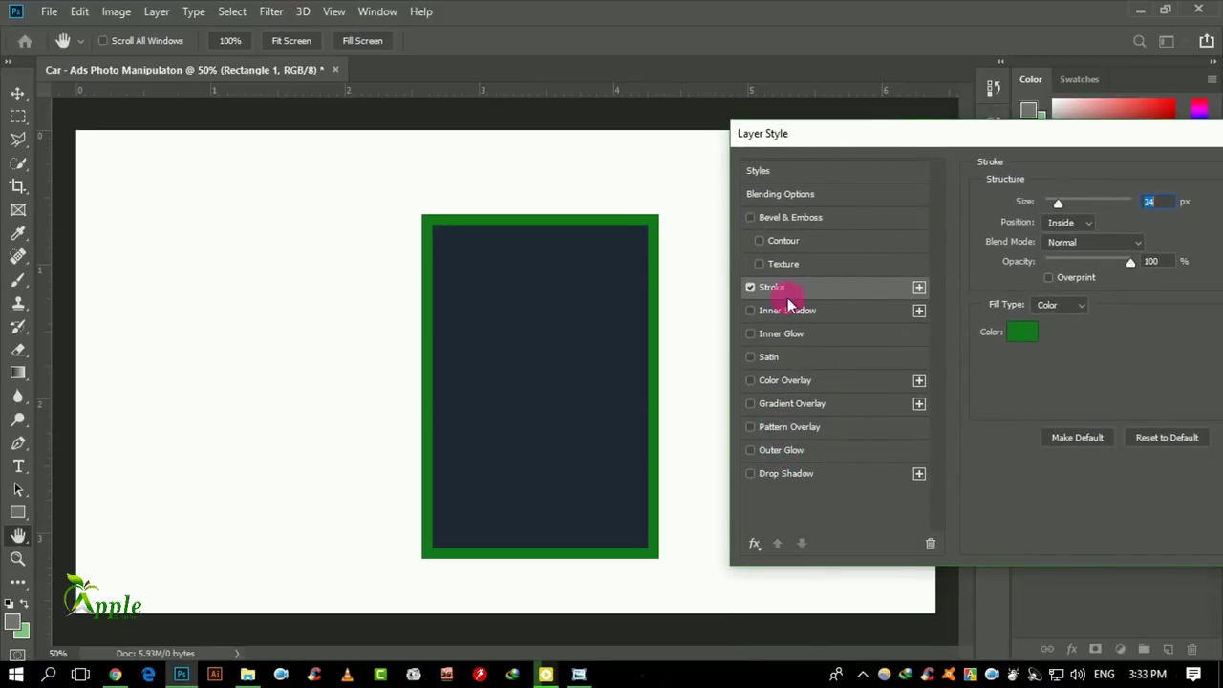
left_click_drag(1011, 142, 758, 255)
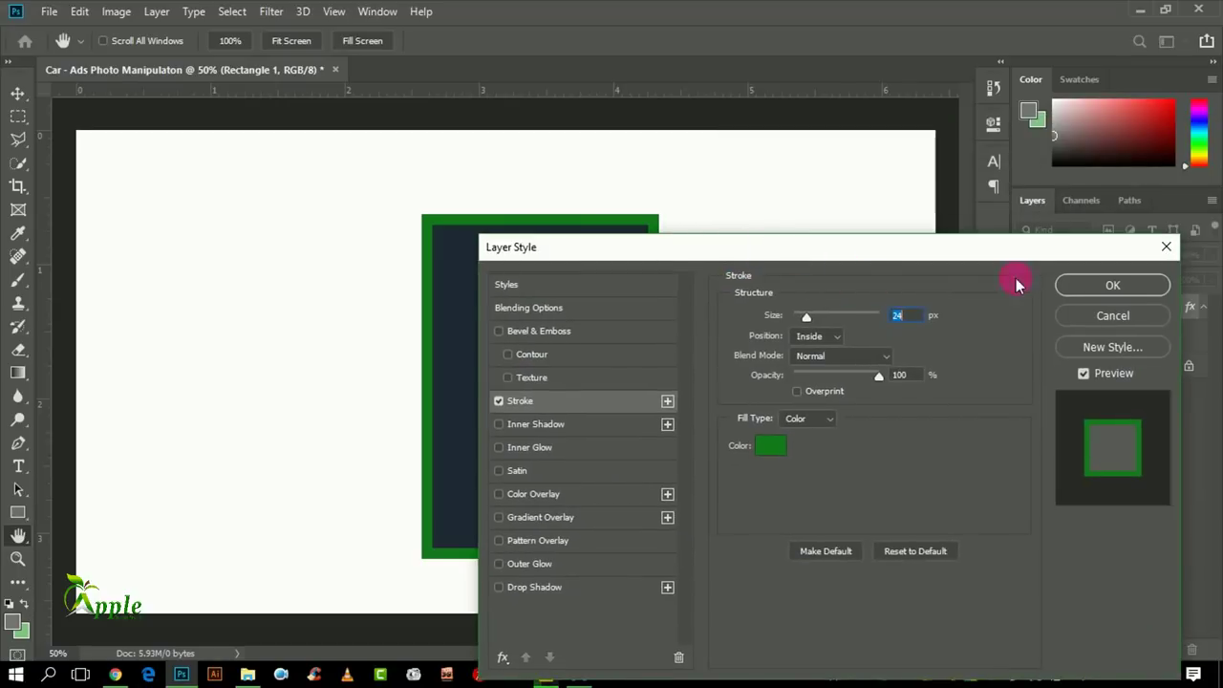
left_click(1084, 284)
Set Rectangle 1's fill colour to white (ffffff)
double_click(1055, 307)
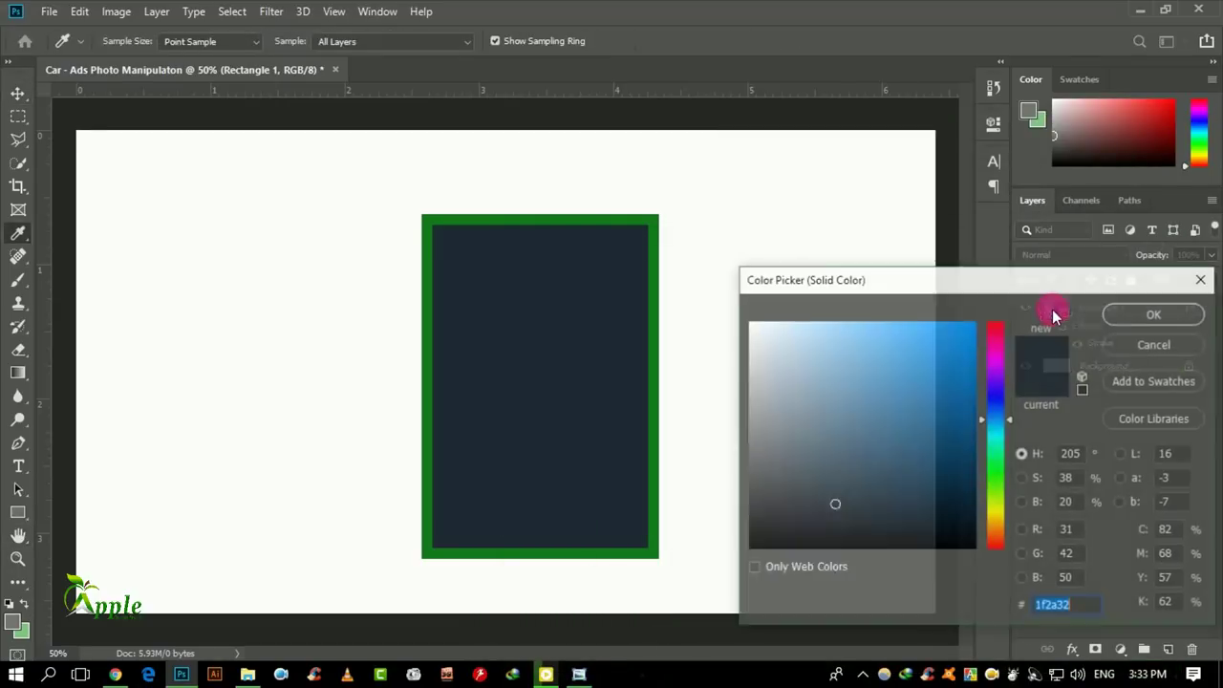
left_click(703, 363)
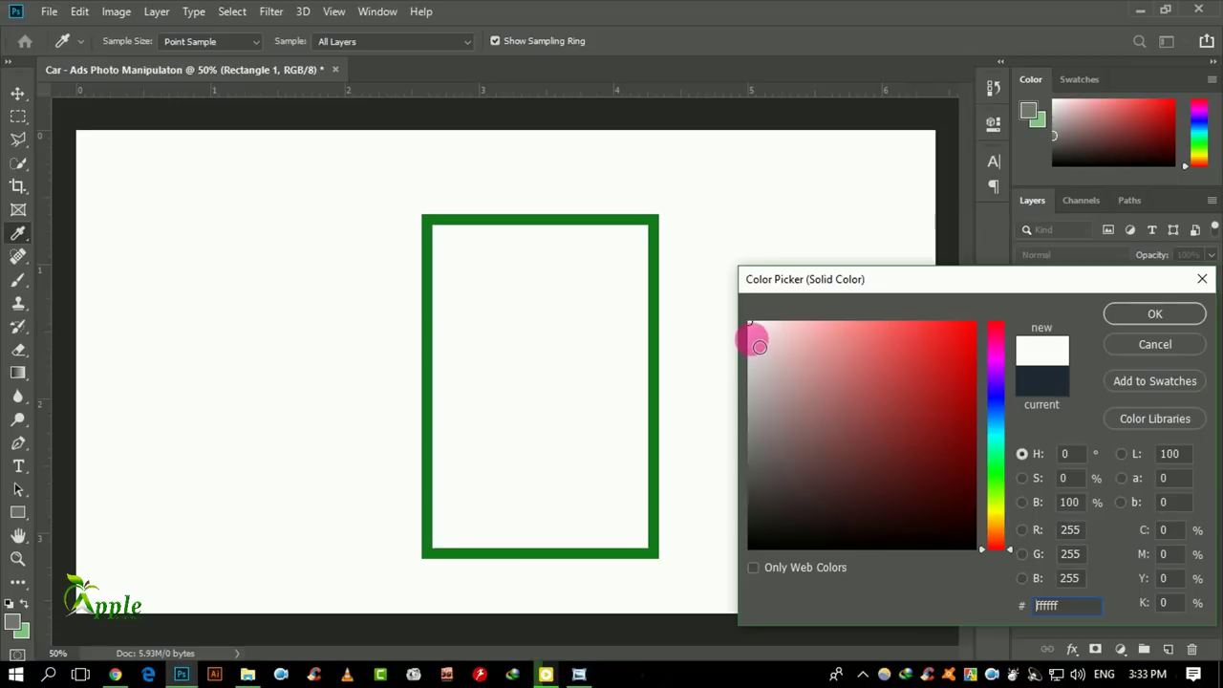
left_click(1144, 312)
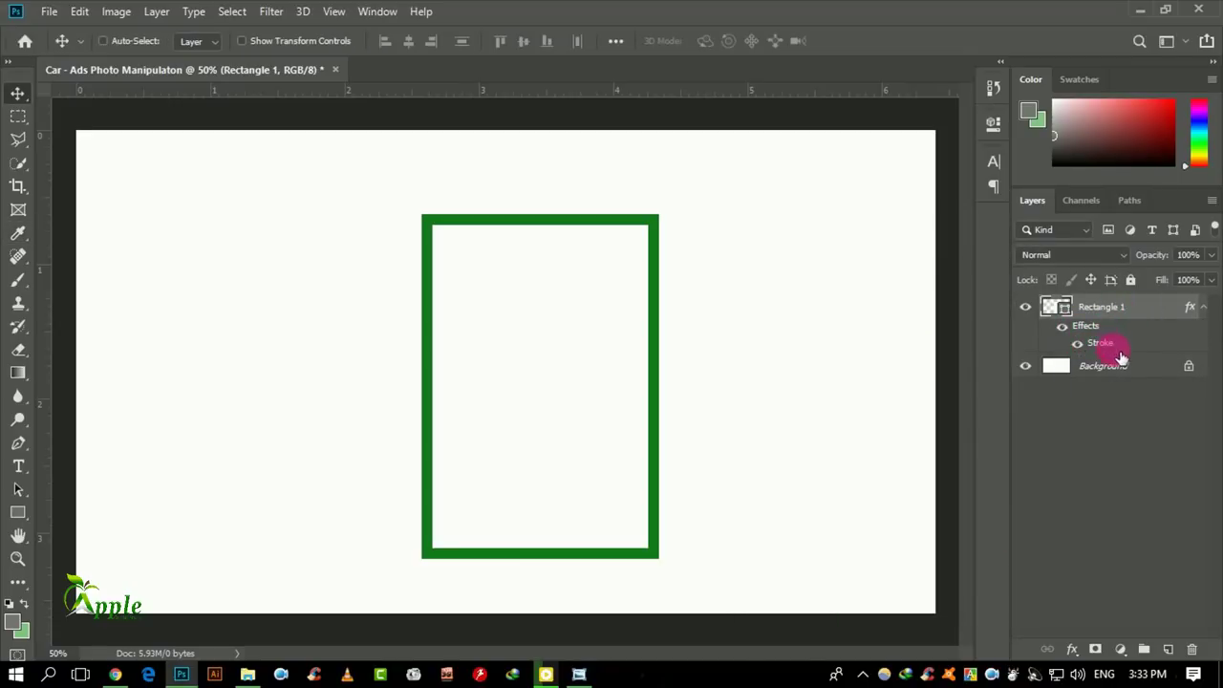
Add a black, Normal-mode inner shadow to Rectangle 1
double_click(1118, 350)
left_click_drag(746, 224, 973, 172)
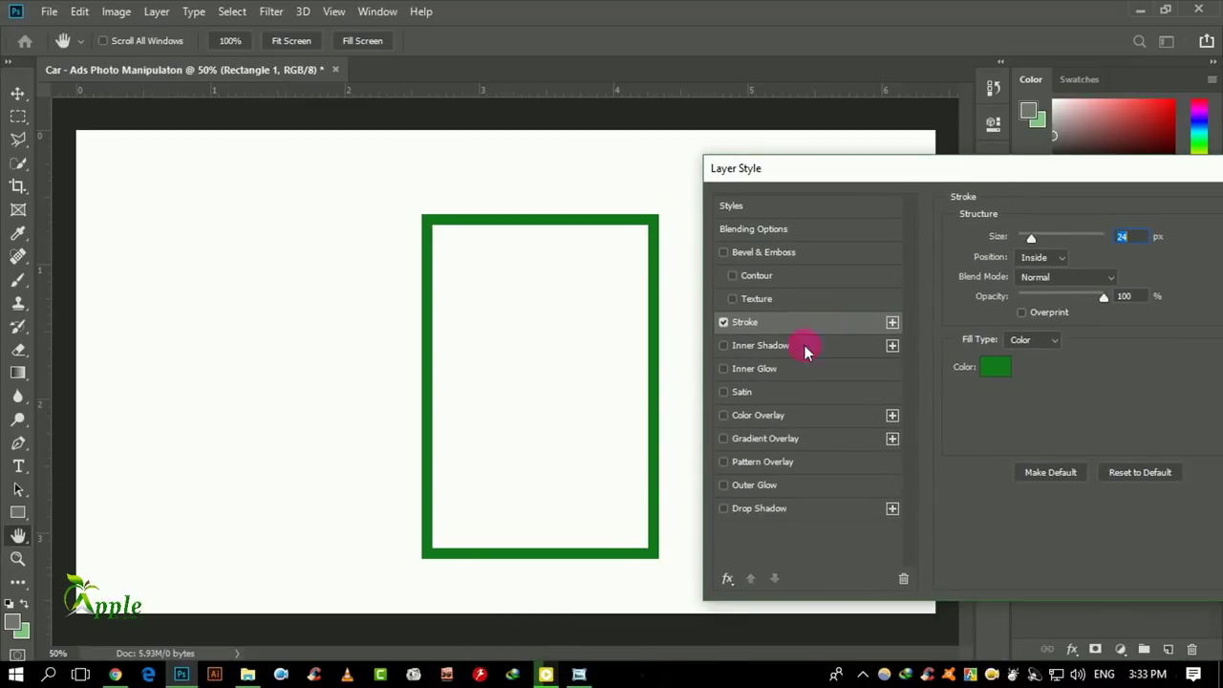
left_click(776, 349)
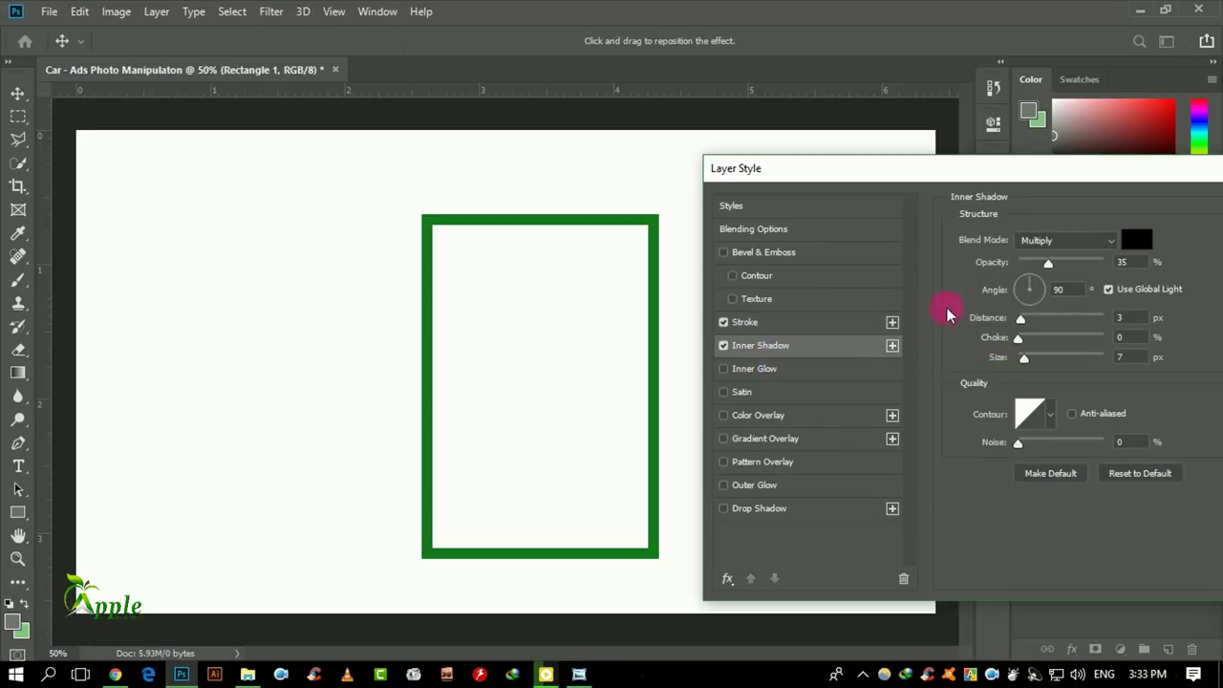
left_click(1076, 240)
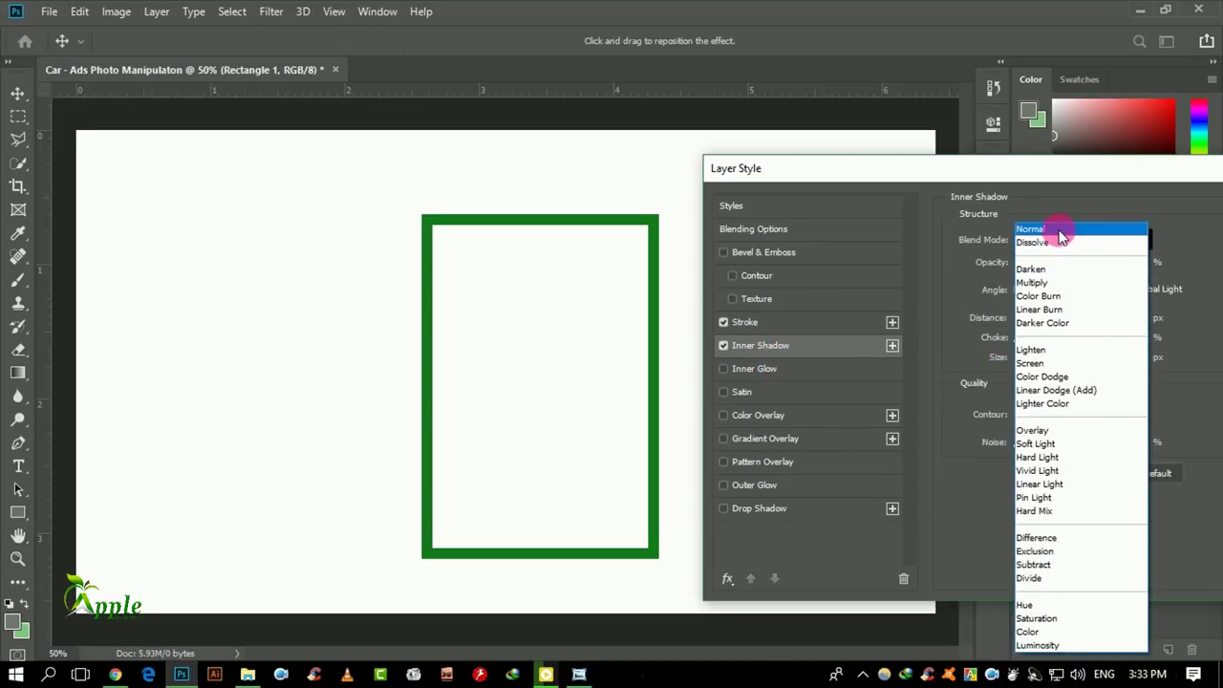
left_click(1053, 229)
left_click(1142, 251)
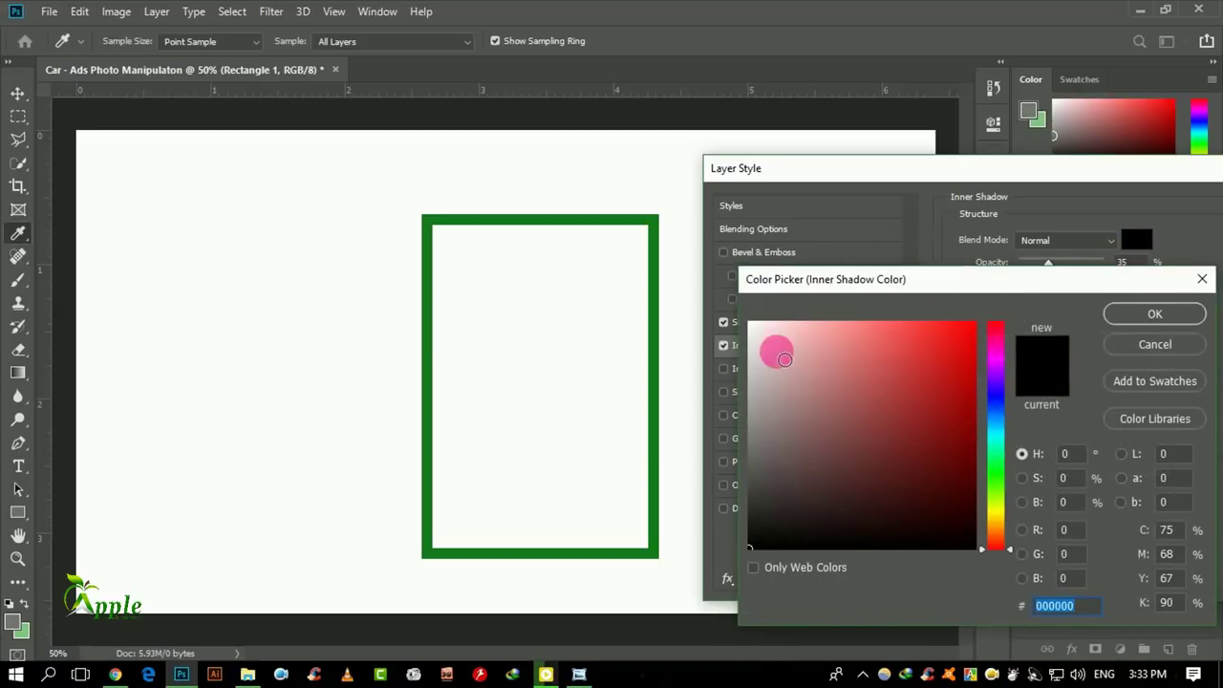
left_click(1126, 312)
Tune the inner shadow to 100% opacity, 62 px size and 25% choke, and confirm it
left_click_drag(1052, 270, 1074, 269)
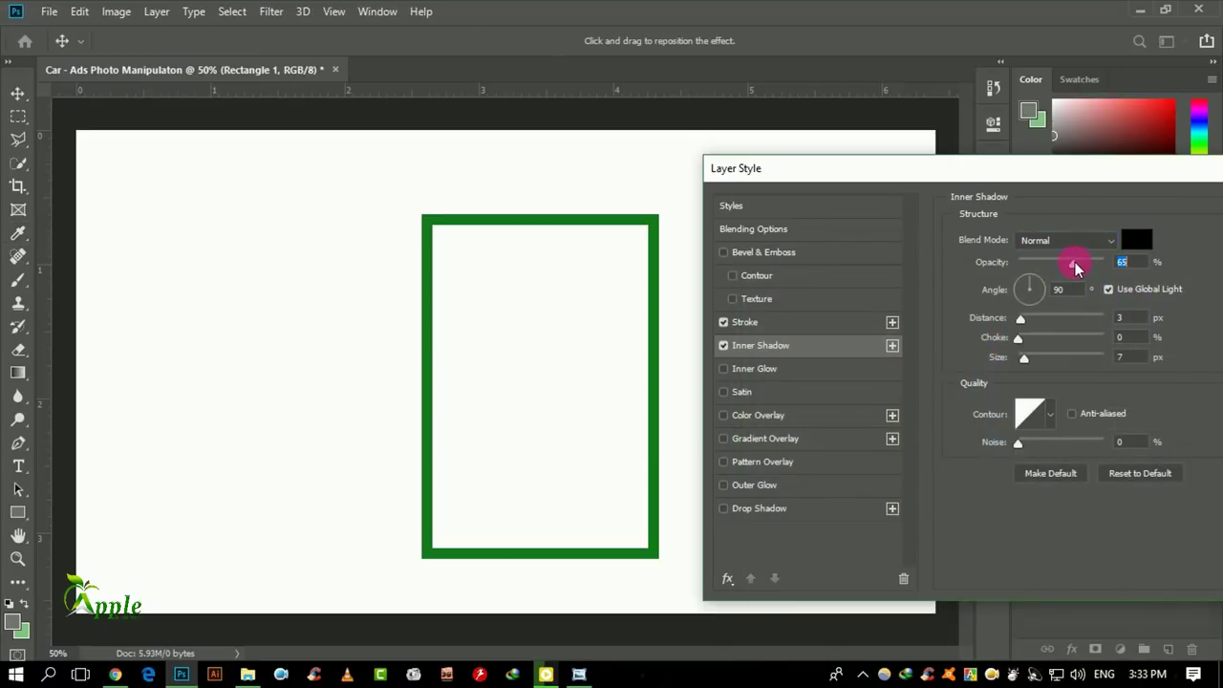
mouse_move(1024, 358)
left_mouse_down()
mouse_move(1068, 360)
mouse_move(1037, 360)
mouse_move(1056, 368)
left_mouse_up()
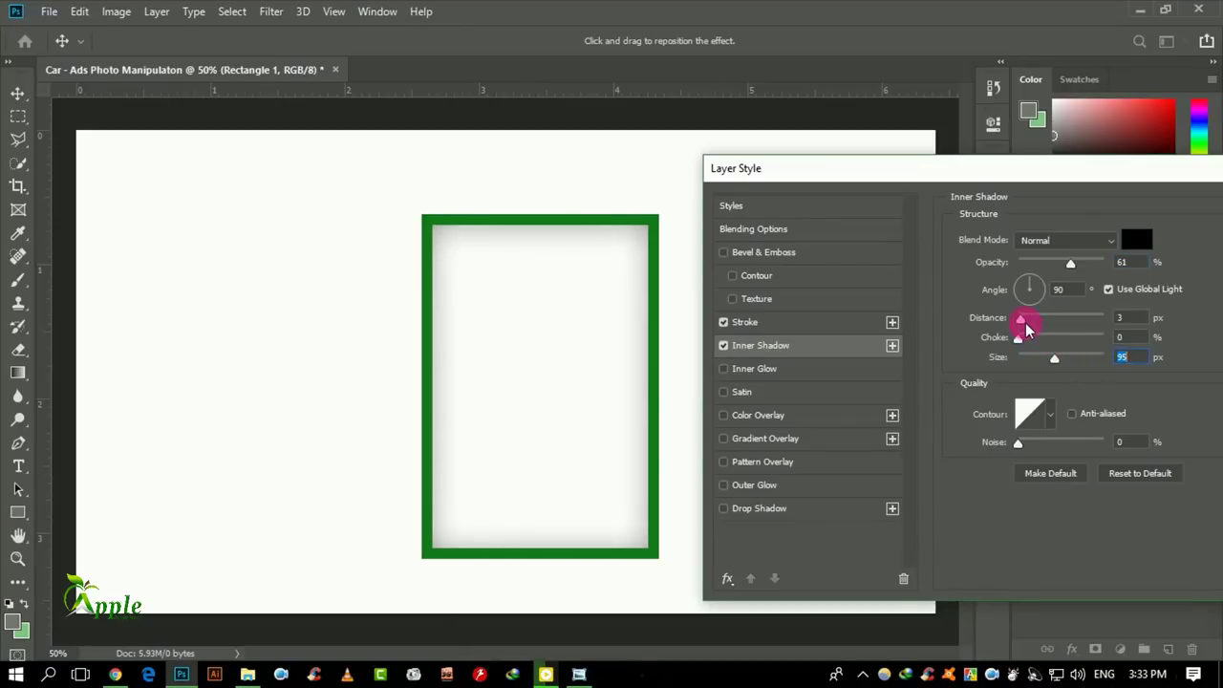
left_click_drag(1070, 264, 1107, 264)
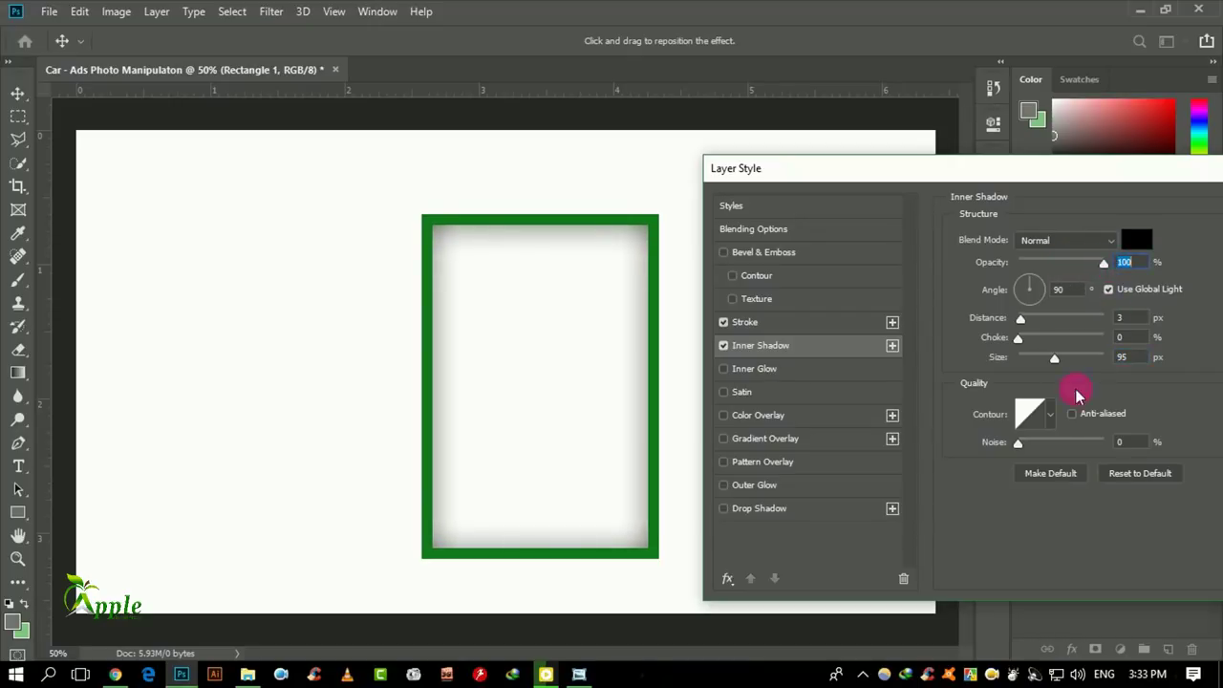
left_click(1041, 426)
mouse_move(1018, 339)
left_mouse_down()
mouse_move(1046, 344)
mouse_move(1028, 340)
mouse_move(1047, 363)
mouse_move(1025, 324)
mouse_move(977, 320)
left_mouse_up()
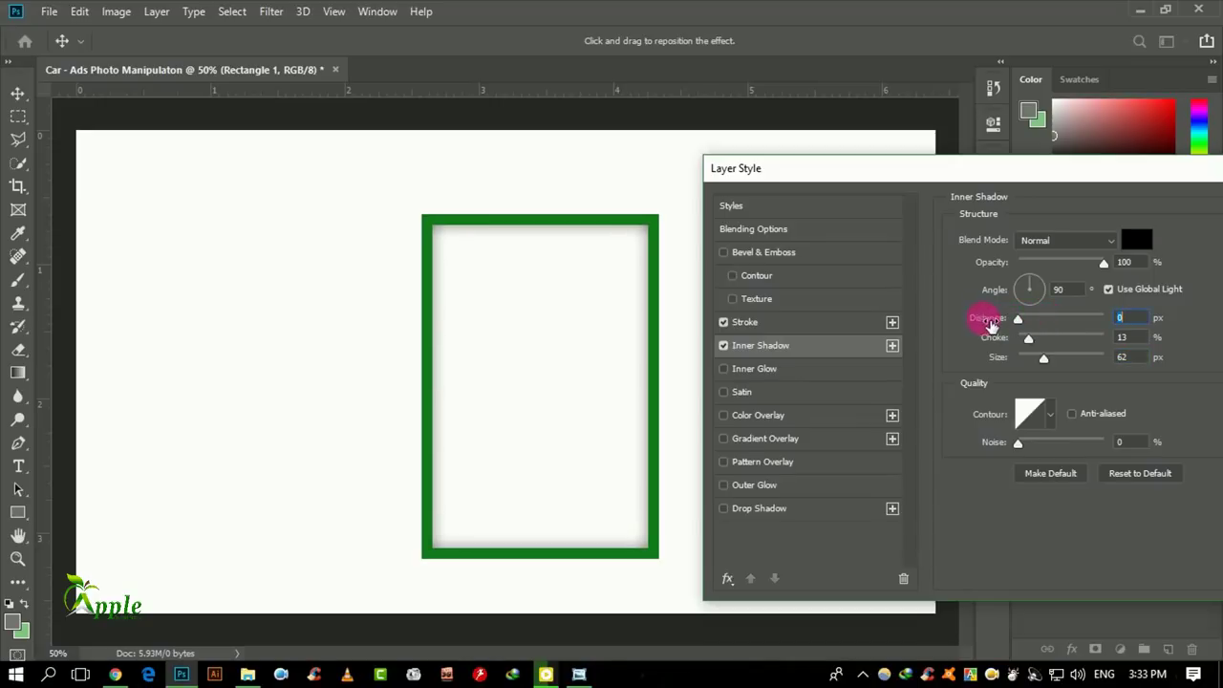
left_click_drag(1045, 349, 1039, 340)
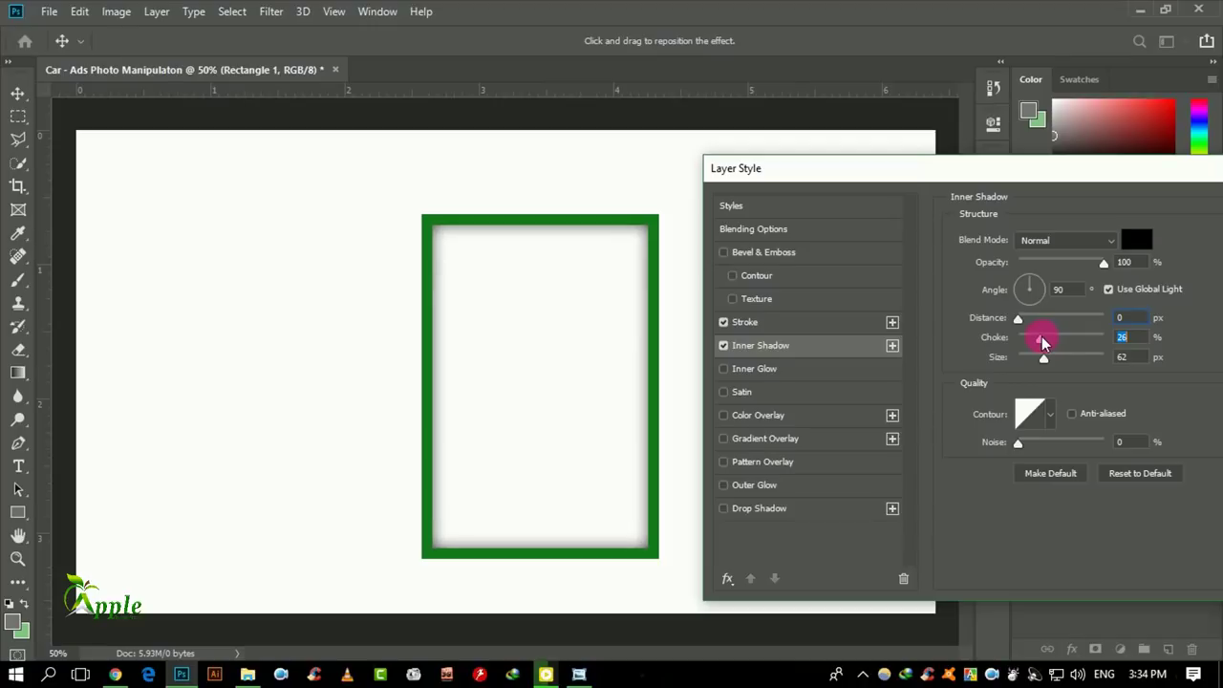
left_click_drag(1072, 182, 813, 265)
left_click(928, 283)
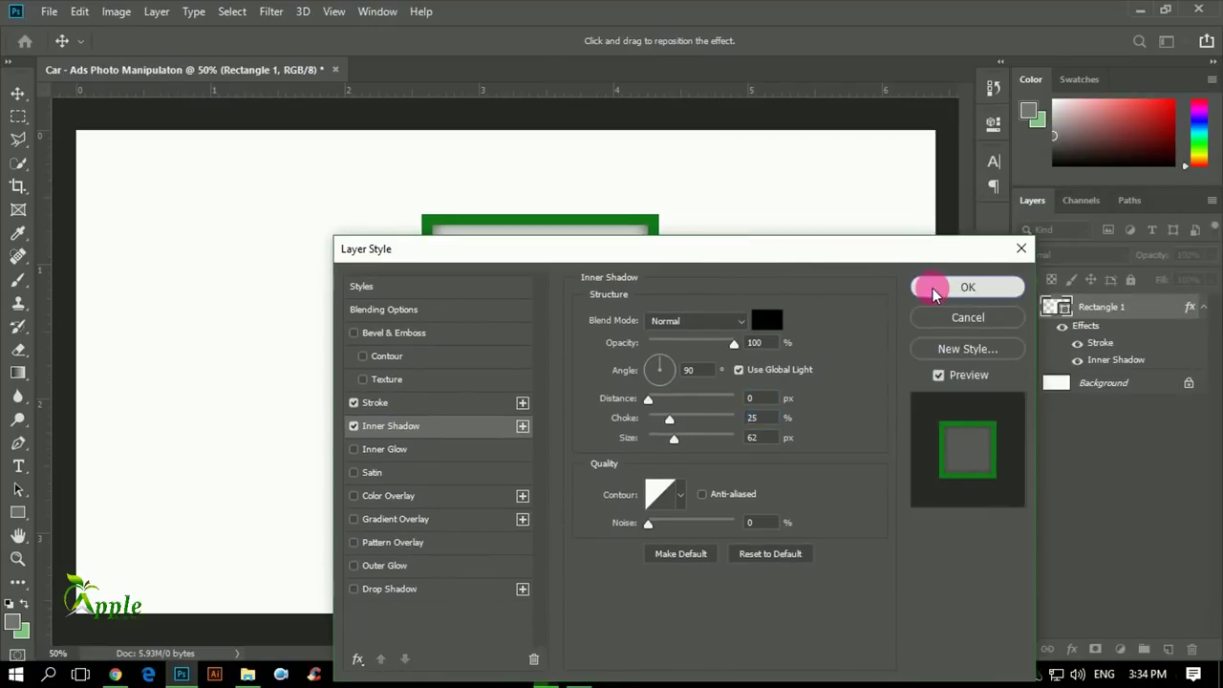
Change Rectangle 1's fill to light grey d4d1d1
left_click(1057, 309)
left_click(751, 360)
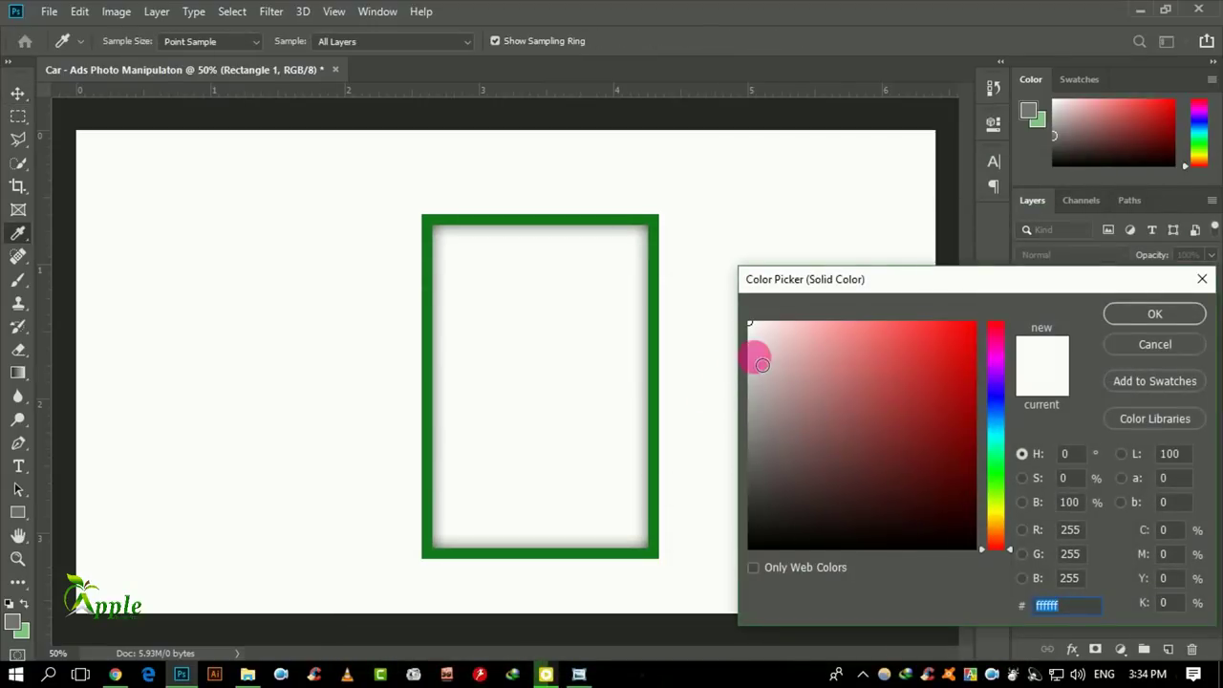
left_click(1158, 318)
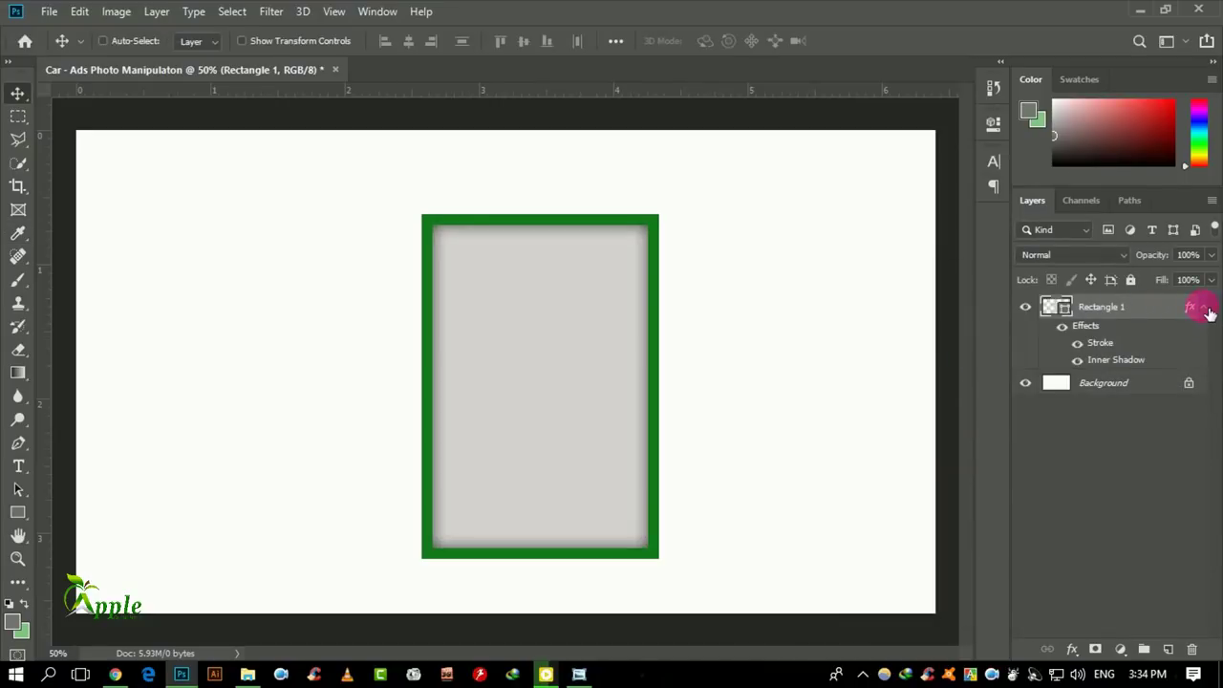
left_click(1205, 307)
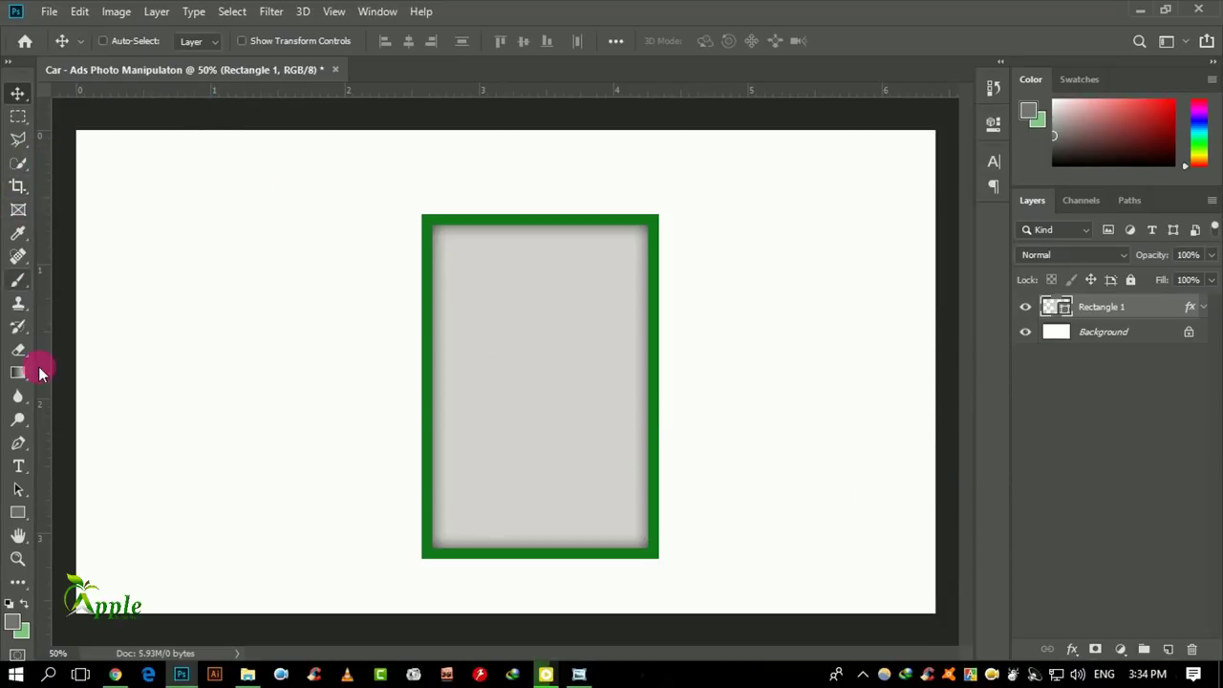
left_click(18, 512)
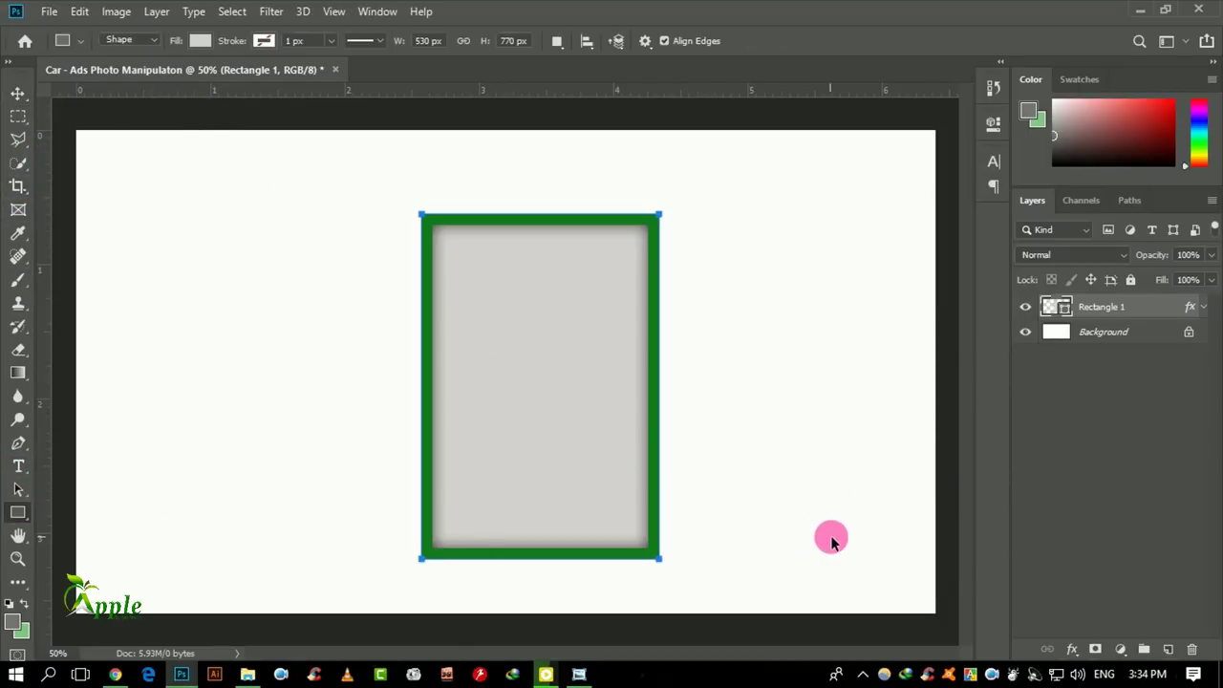
Add a Gradient Fill layer above Background with a dark-to-blue gradient
left_click(21, 93)
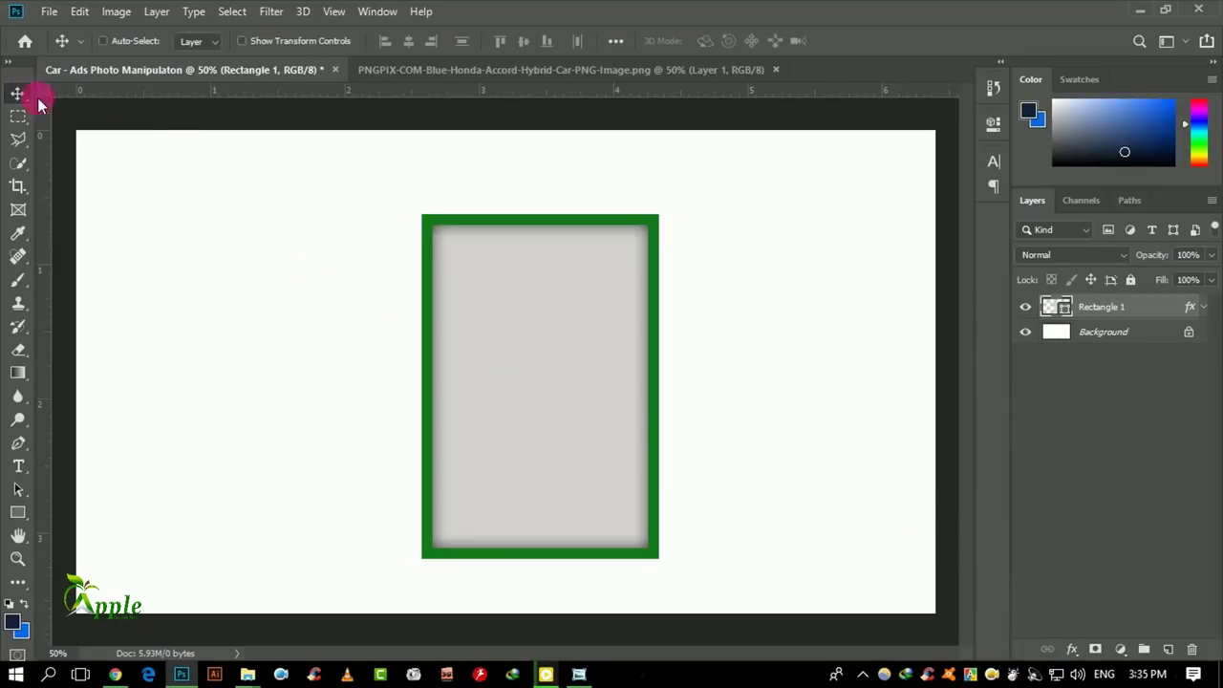
left_click(1115, 331)
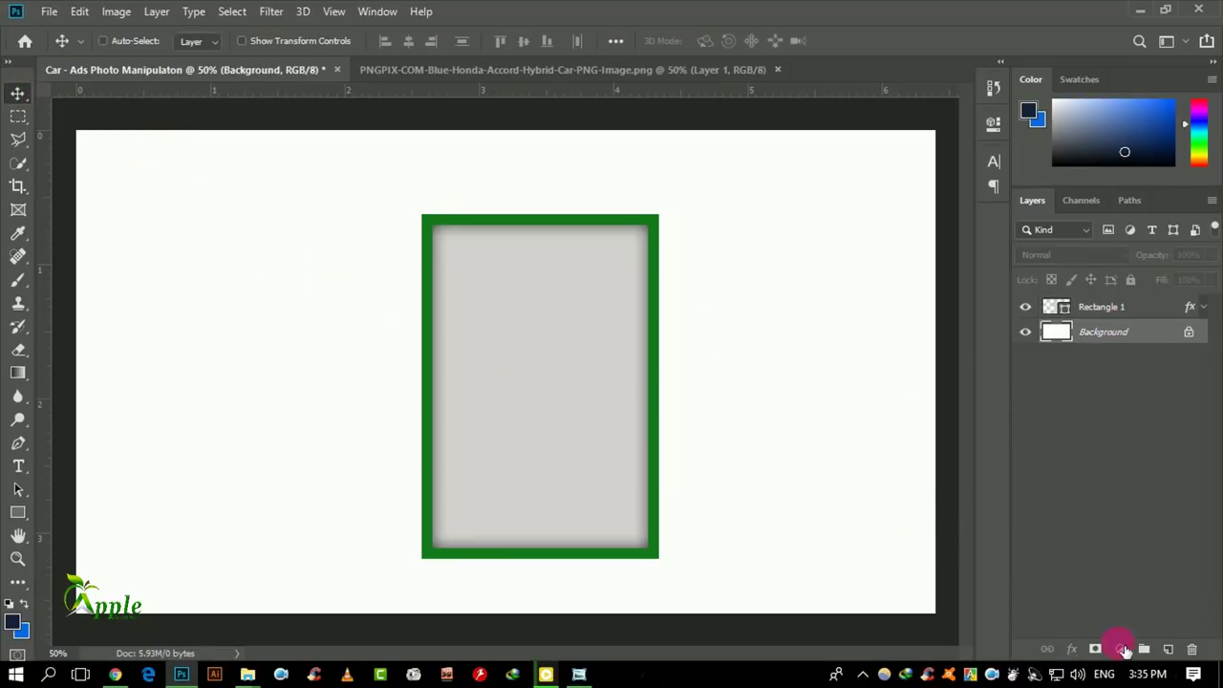
left_click(1122, 649)
left_click(1113, 343)
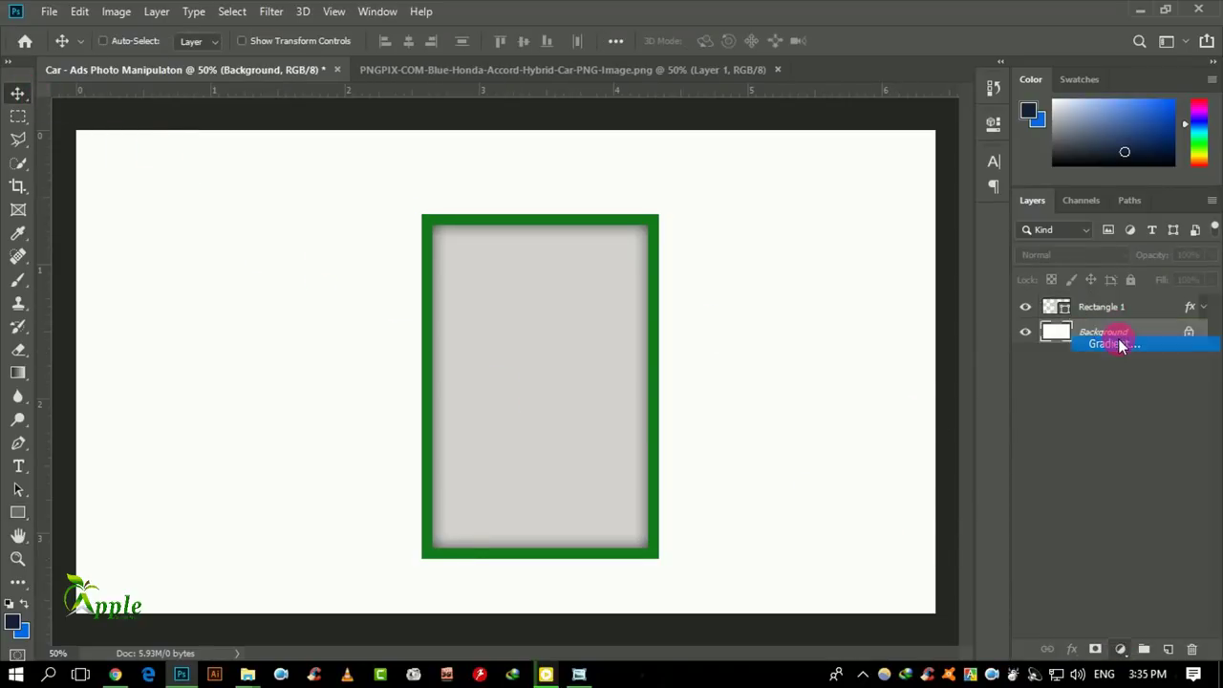
left_click(937, 401)
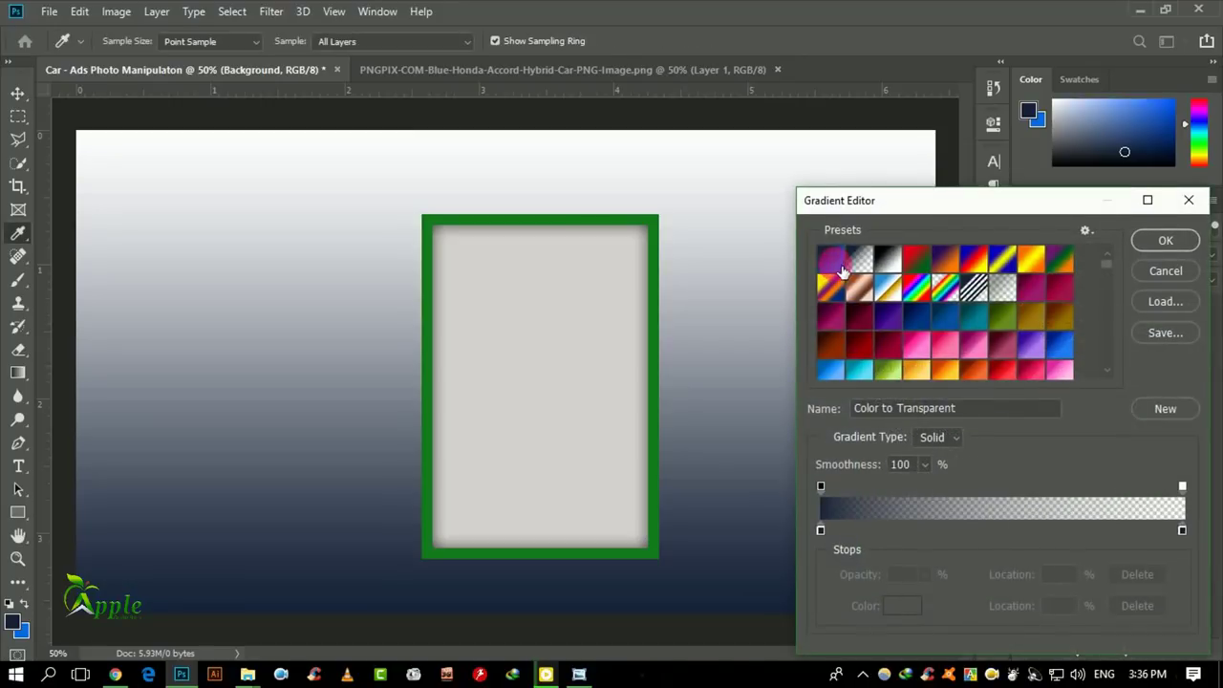
left_click(830, 259)
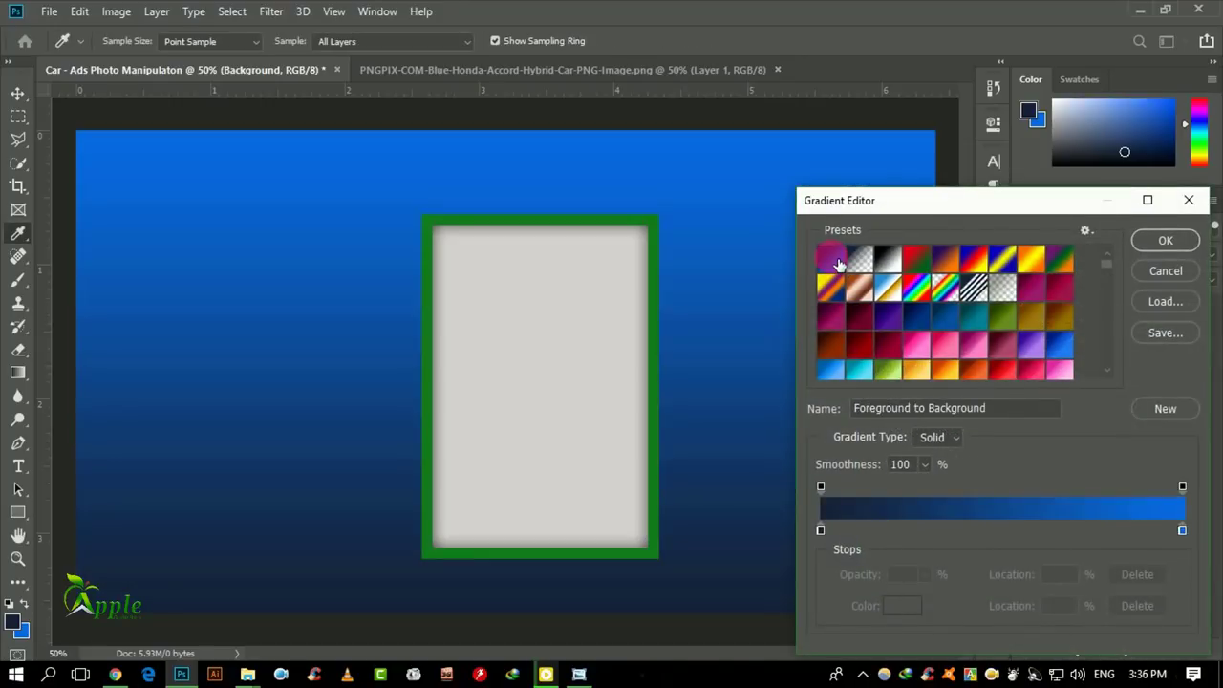
double_click(820, 532)
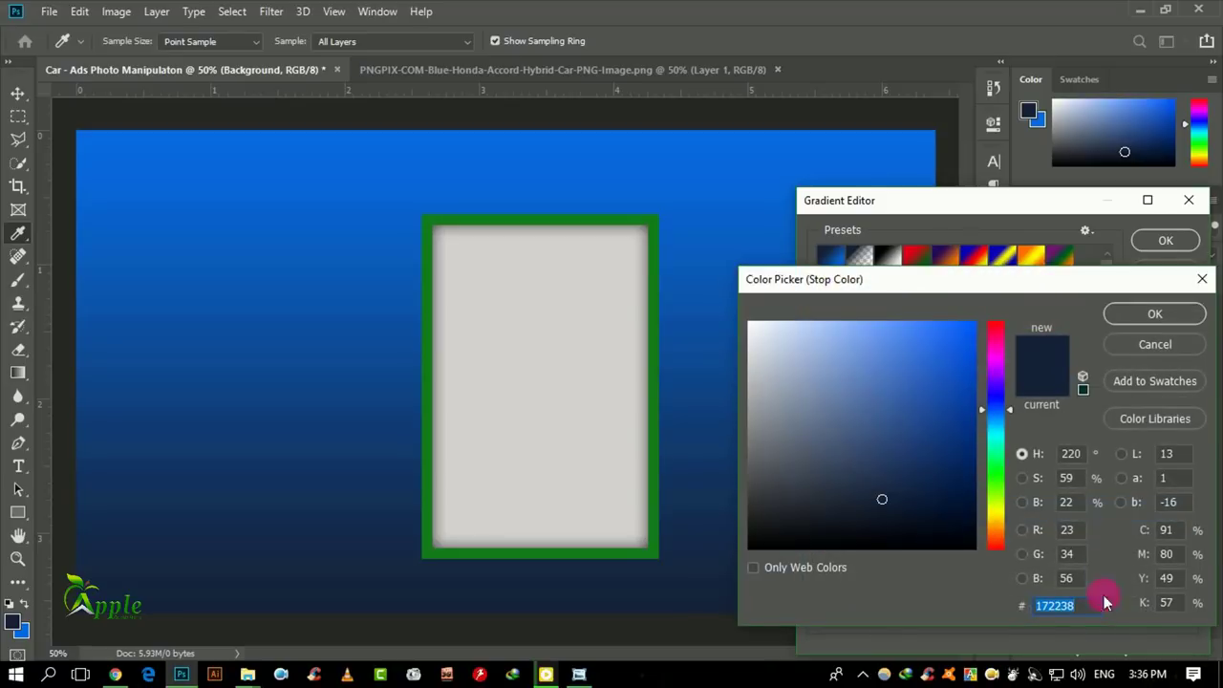
left_click(1152, 315)
left_click(1183, 531)
double_click(1183, 532)
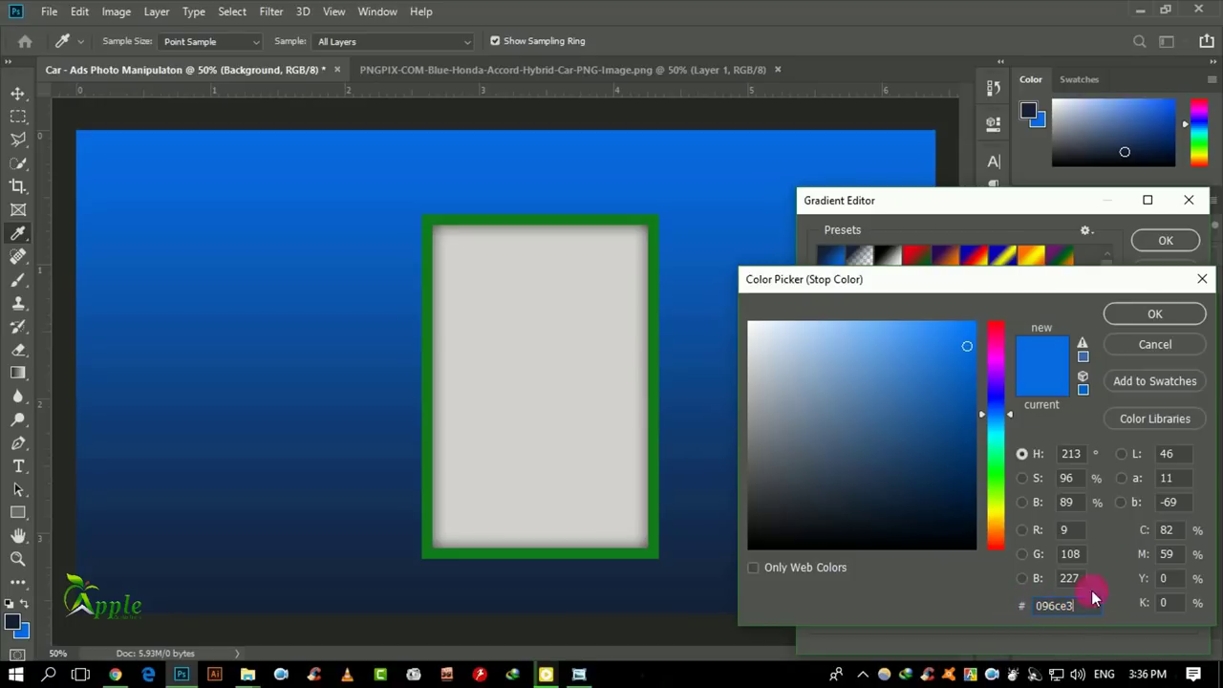
left_click(1153, 314)
left_click(1168, 240)
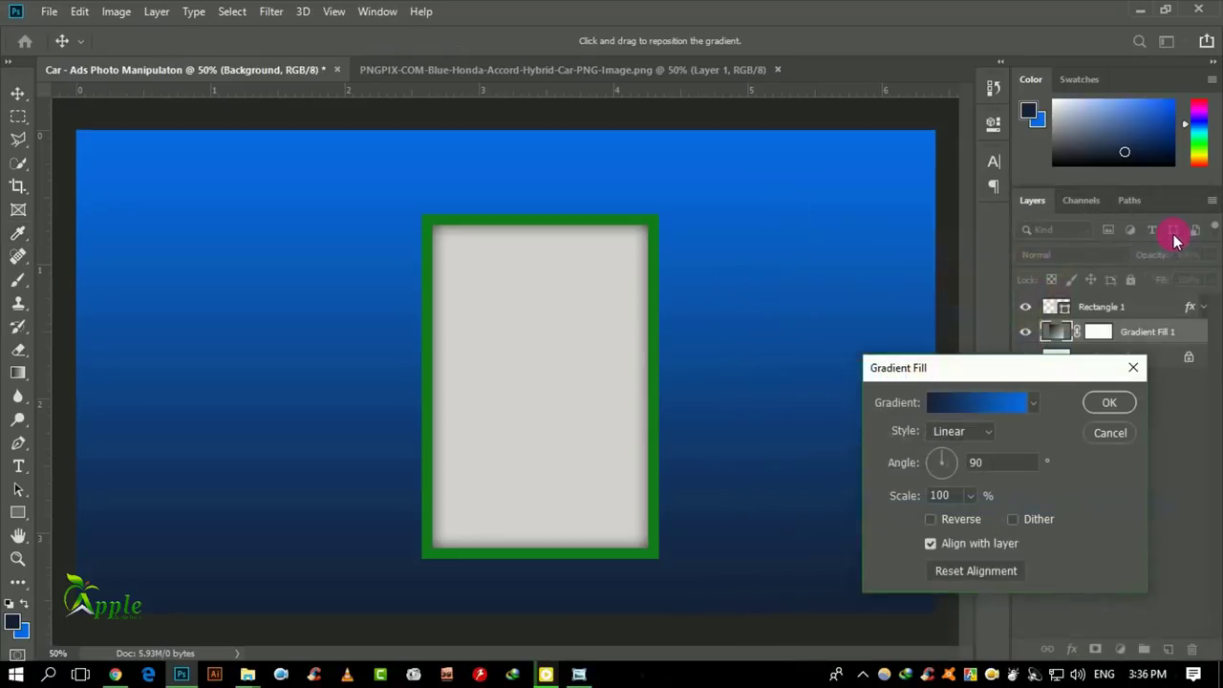
Make the gradient radial and reversed at 232% scale, and apply it
left_click(963, 438)
left_click(962, 462)
left_click(931, 519)
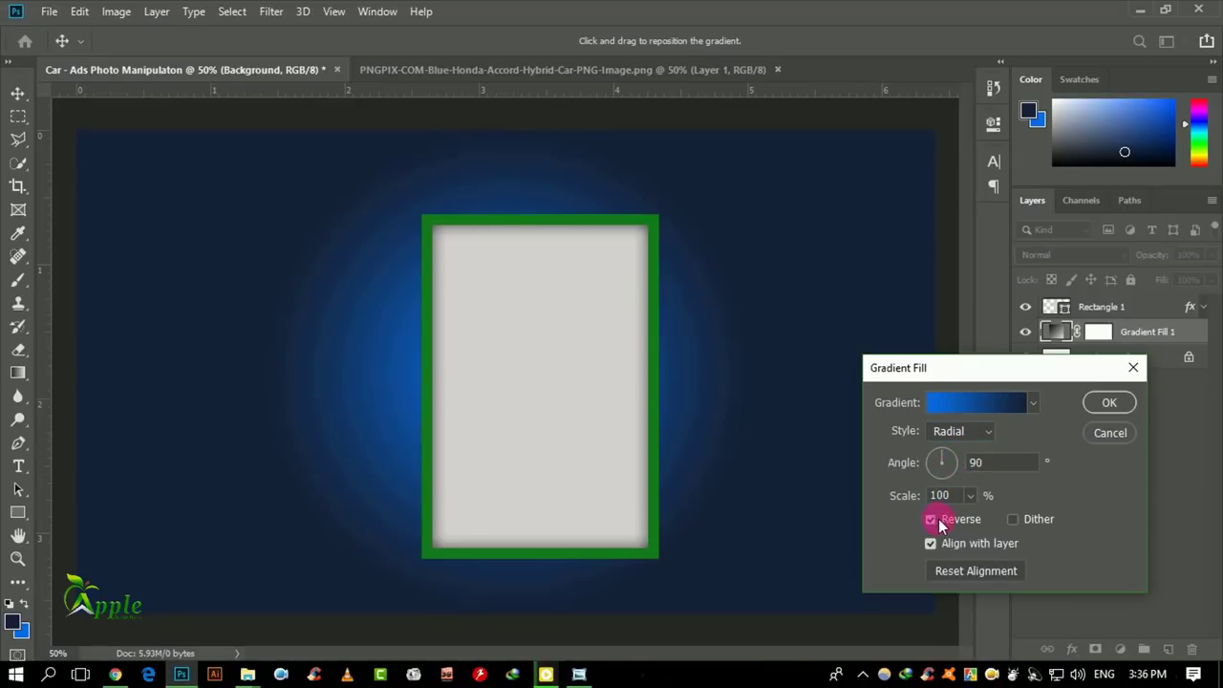
left_click(975, 497)
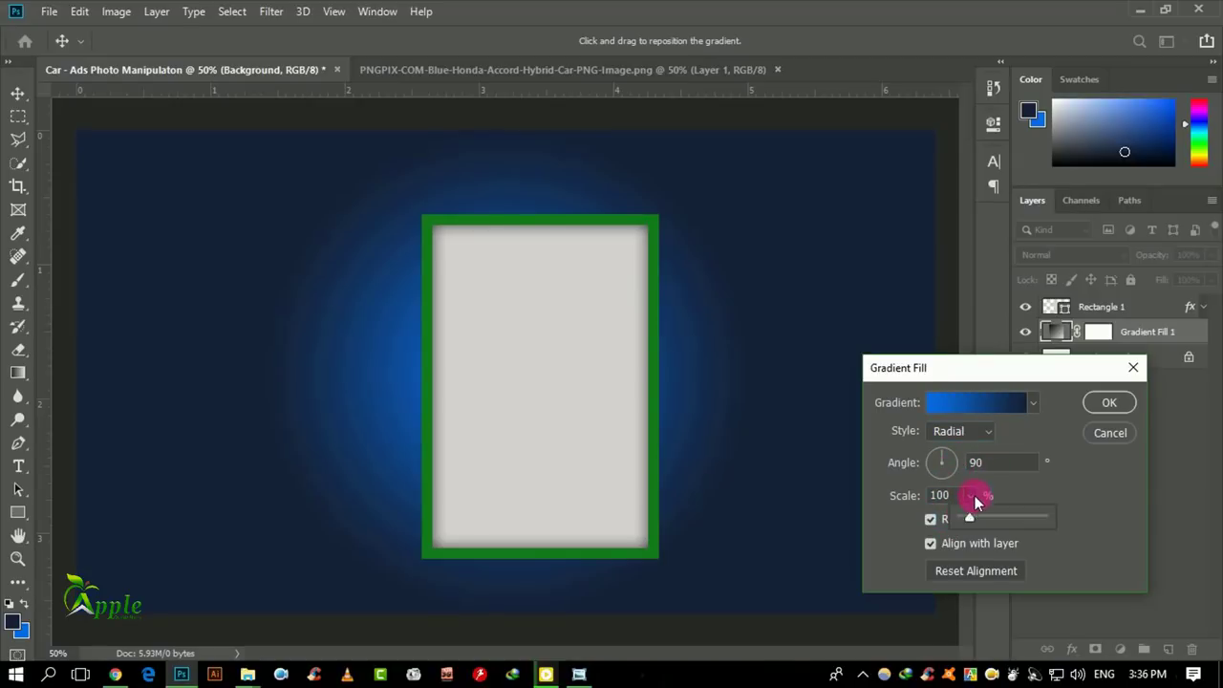
left_click_drag(976, 518, 983, 513)
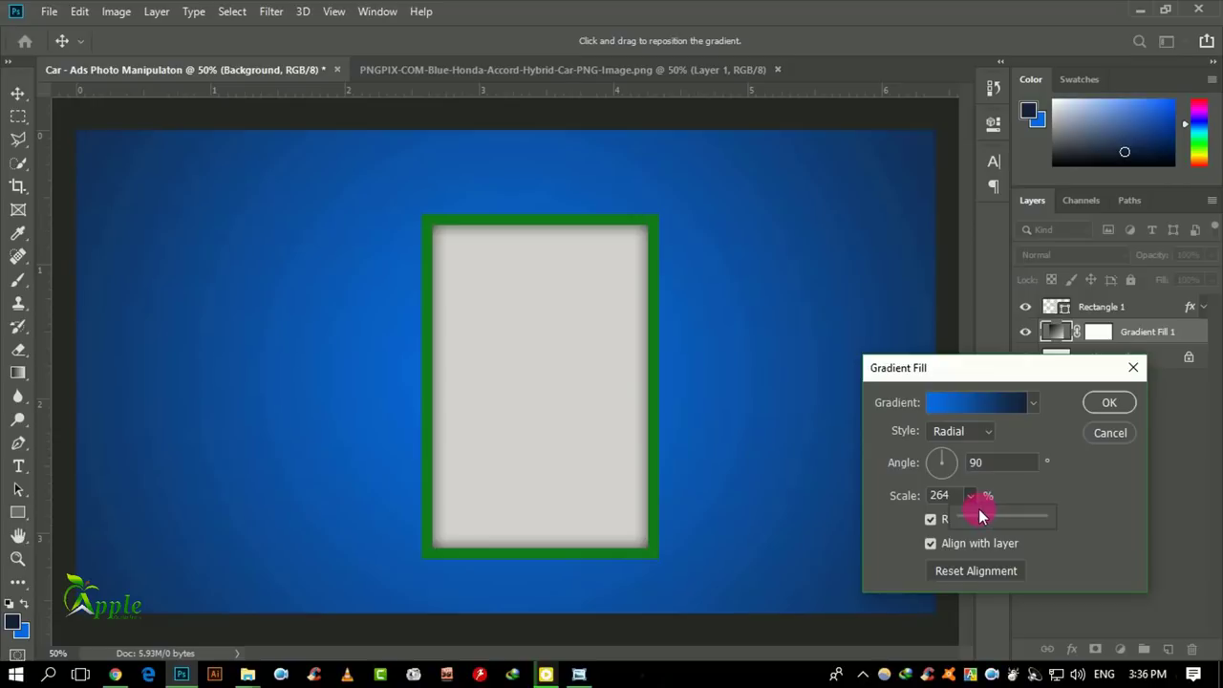
left_click_drag(980, 517, 978, 519)
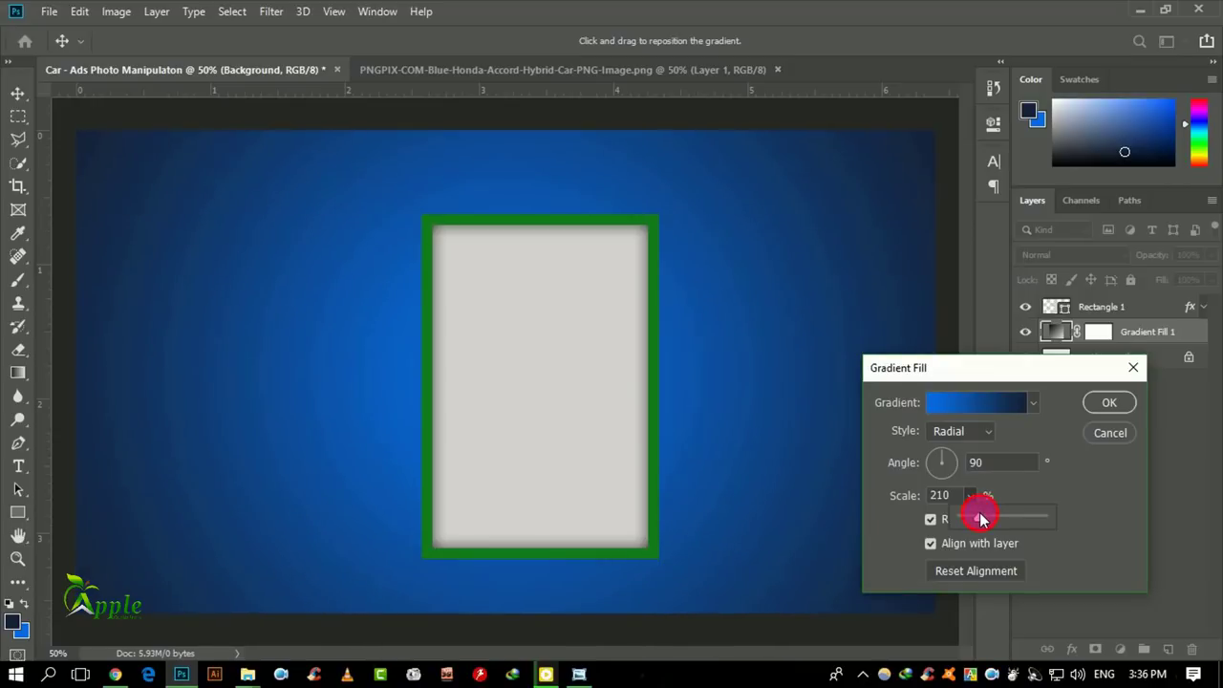
left_click(1111, 403)
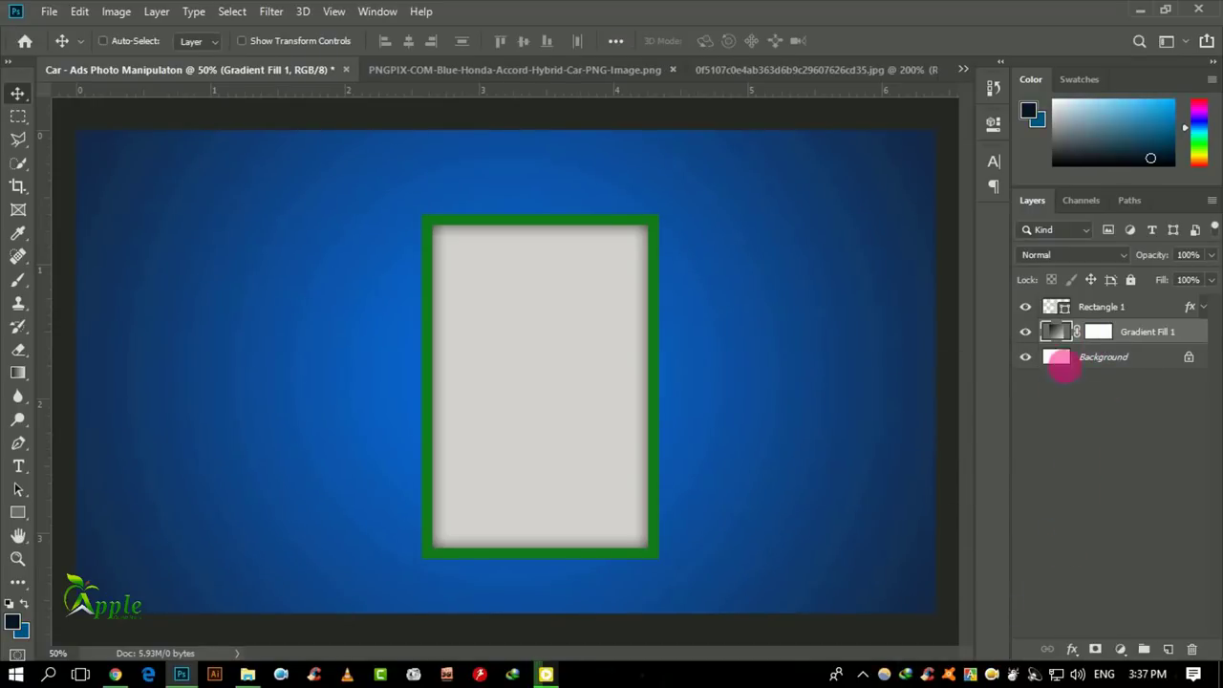
Switch the Gradient Fill 1 layer to a darker gradient preset
double_click(1055, 331)
left_click(990, 406)
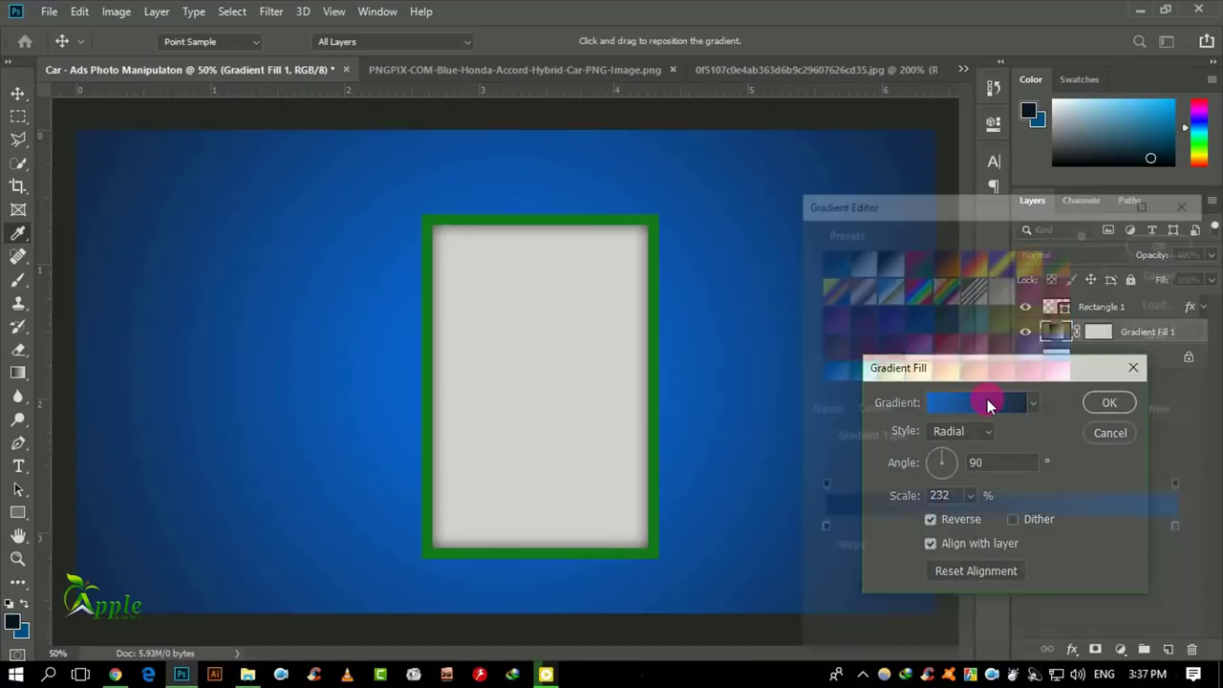
left_click(845, 260)
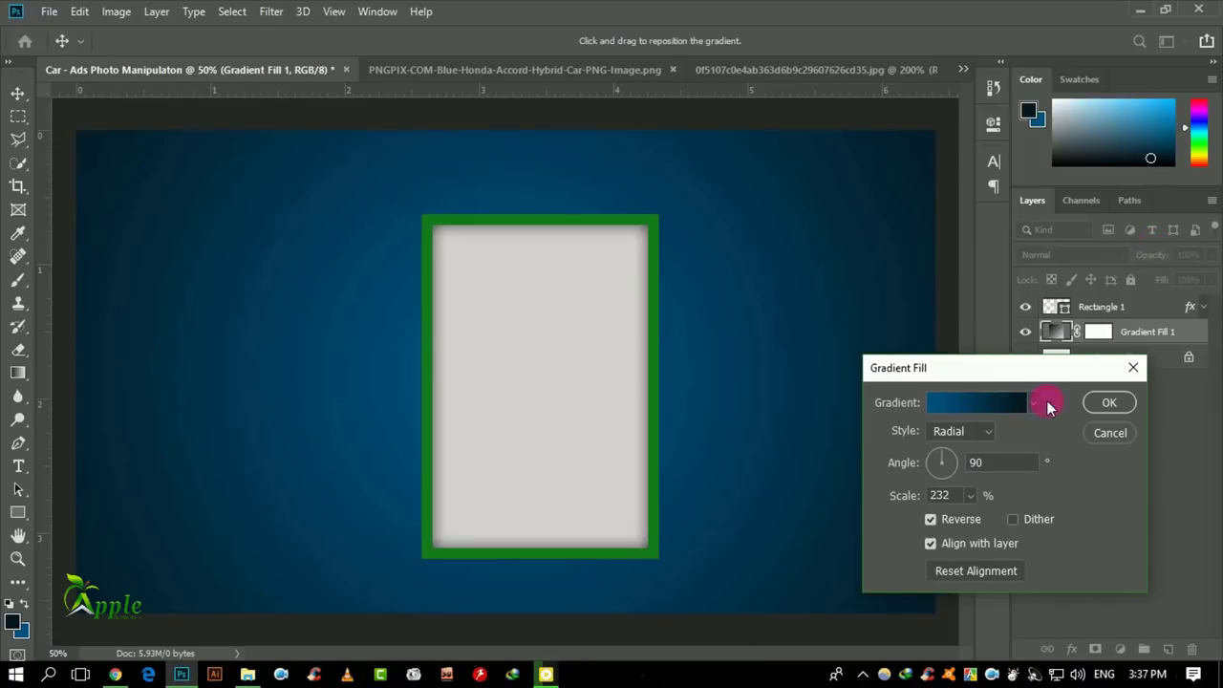
left_click(1109, 403)
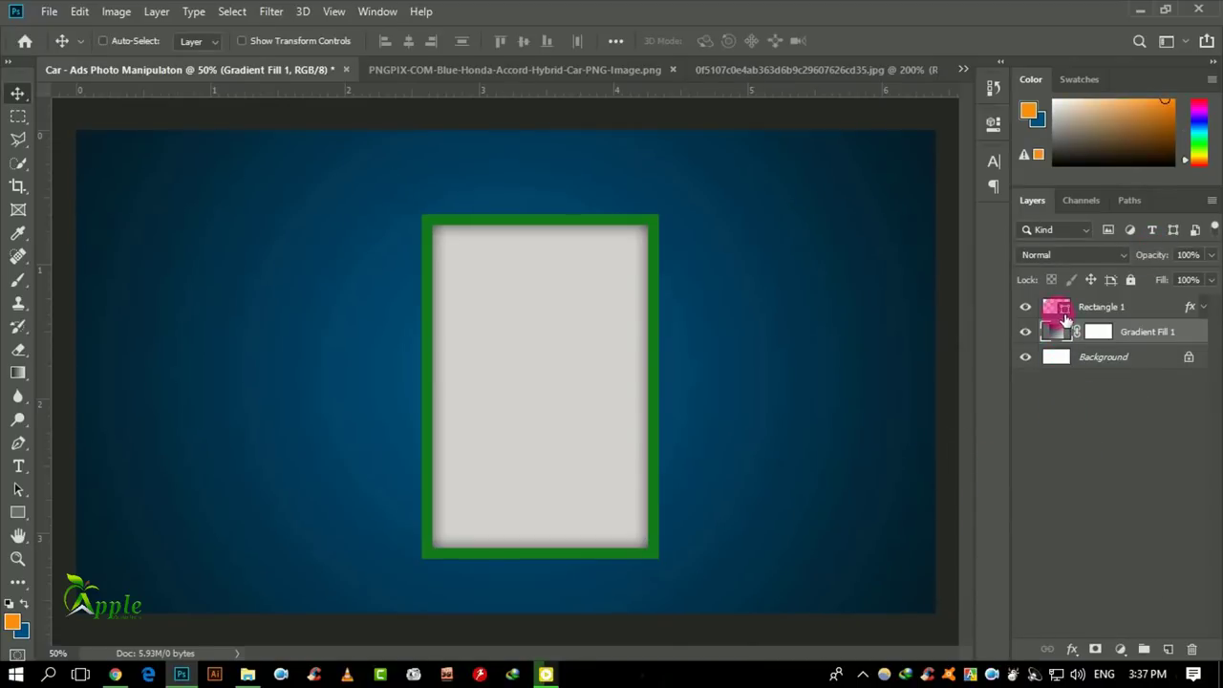
Change Rectangle 1's stroke to orange and thin it from 24 to 16 px
left_click(1063, 310)
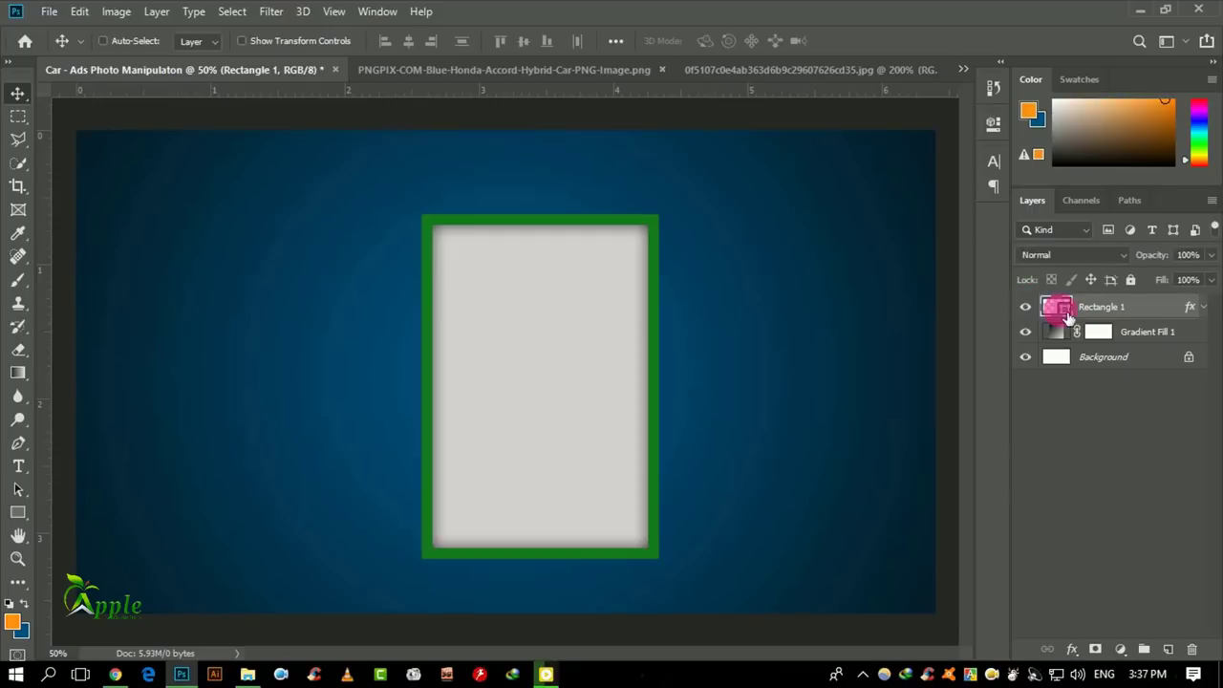
left_click(1207, 314)
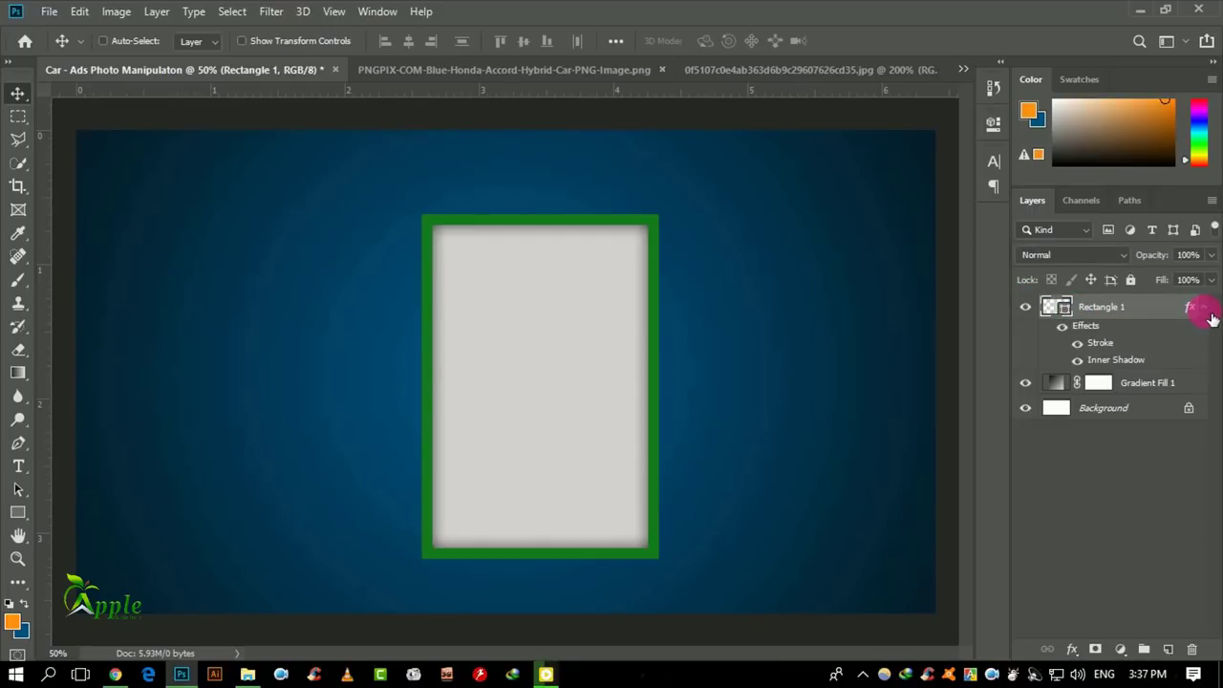
left_click(1207, 315)
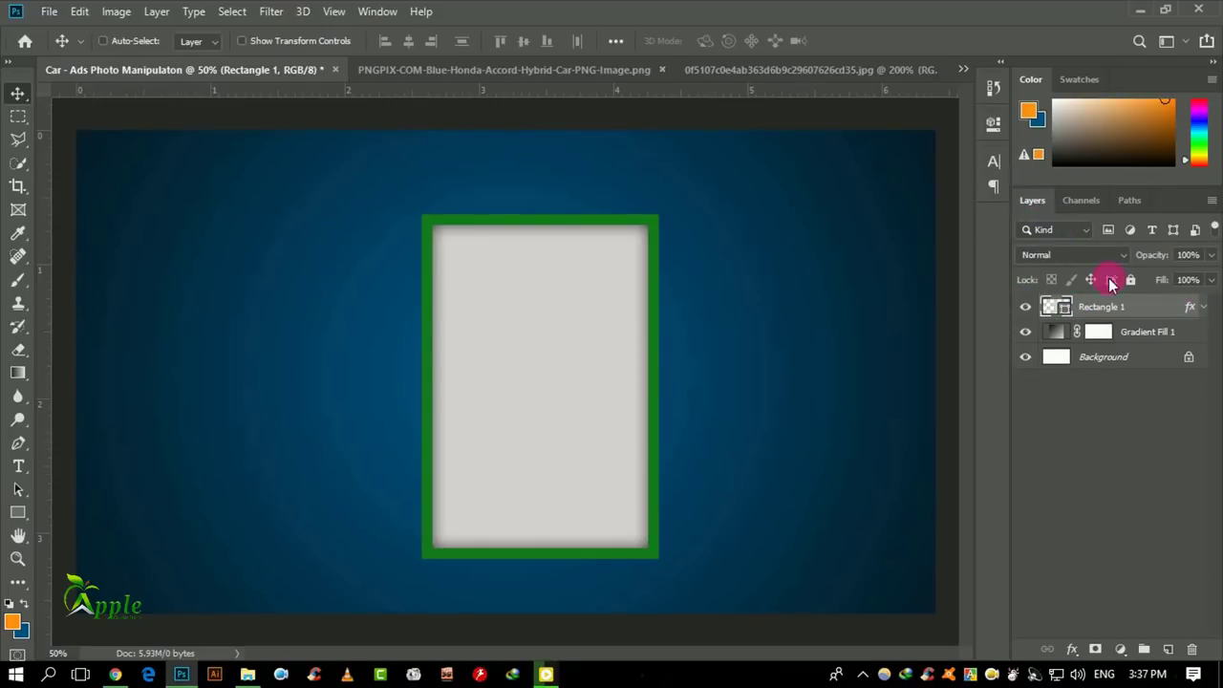
left_click(1206, 313)
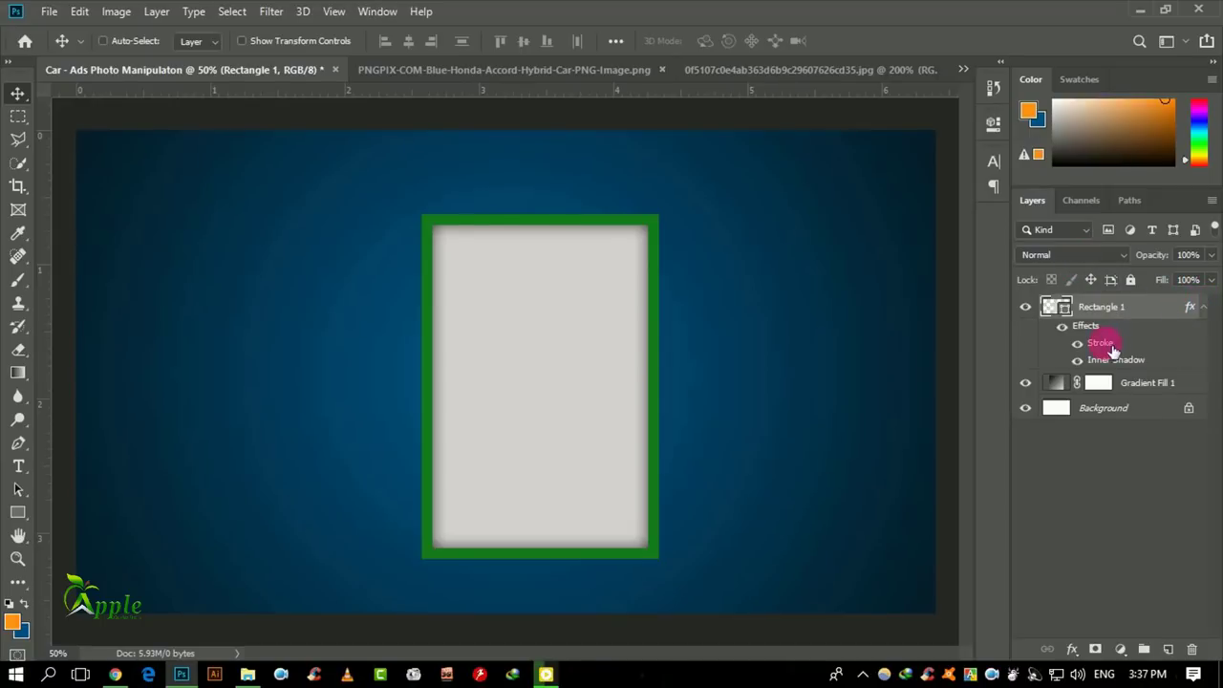
double_click(1116, 348)
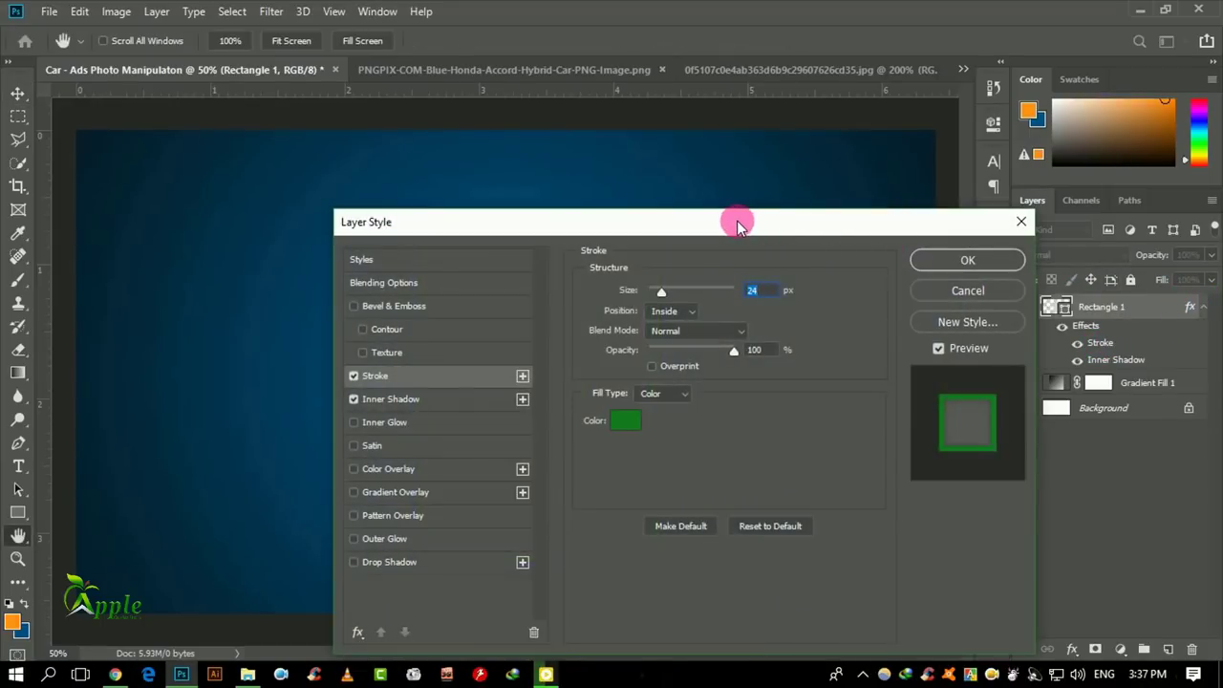
left_click_drag(732, 219, 1202, 263)
left_click(1093, 468)
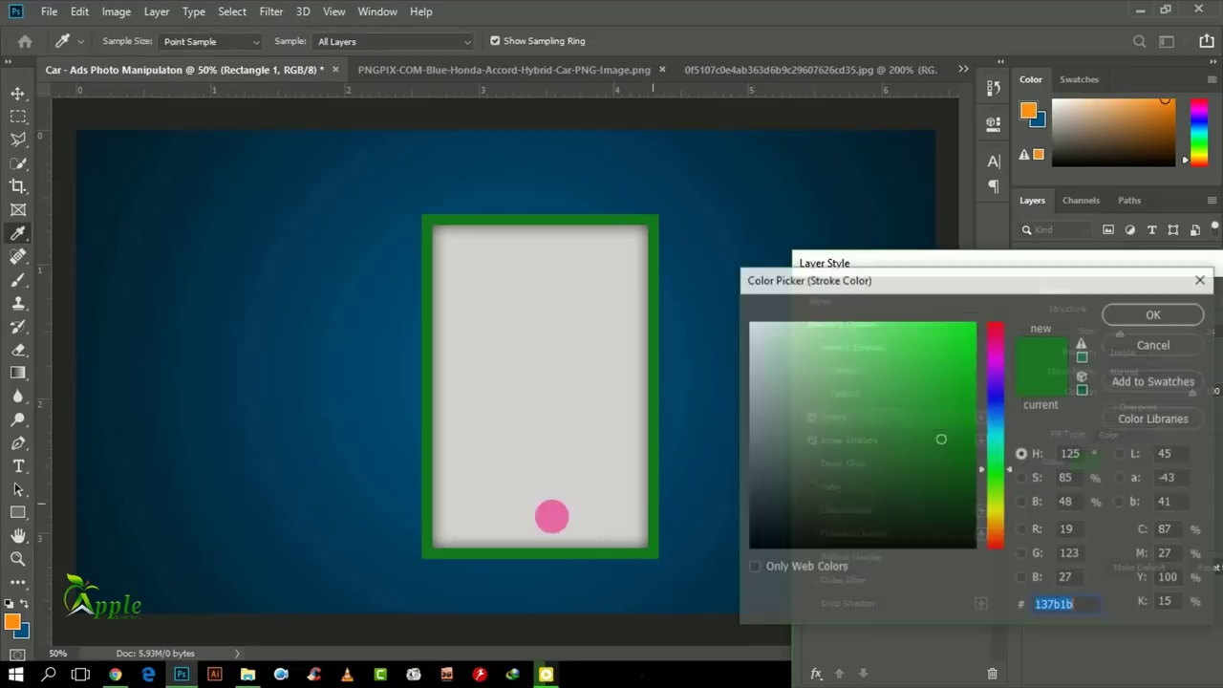
left_click(12, 622)
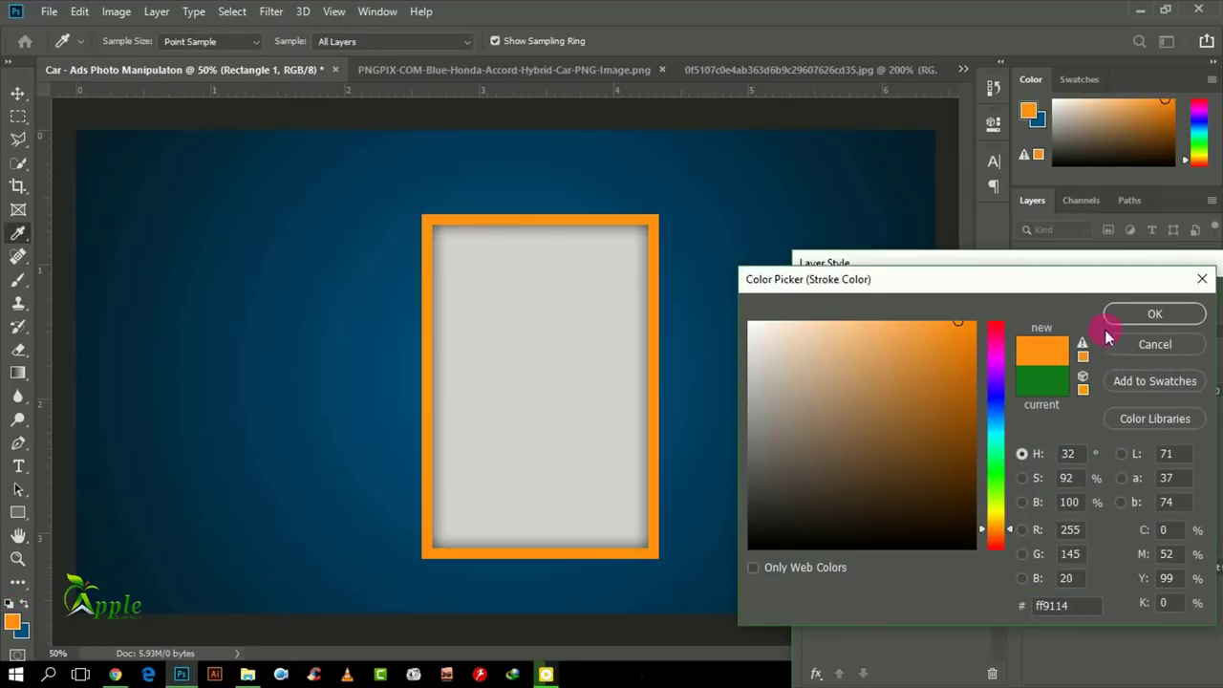
left_click(1133, 313)
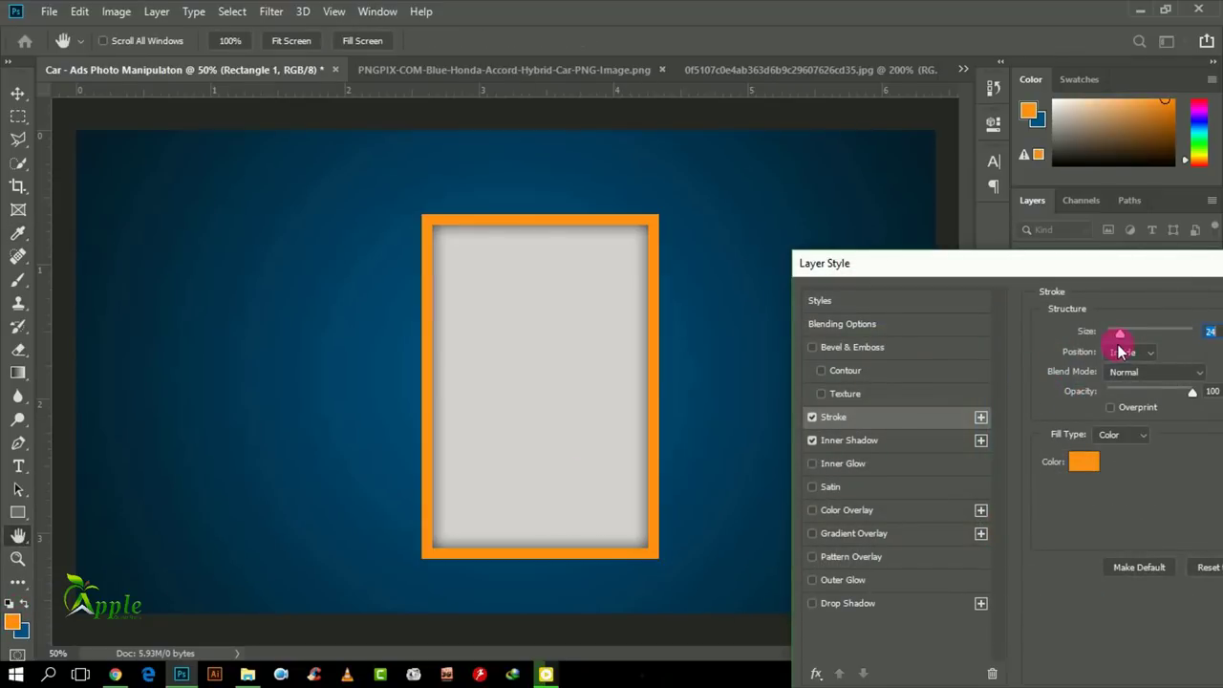
left_click_drag(1121, 337, 1119, 338)
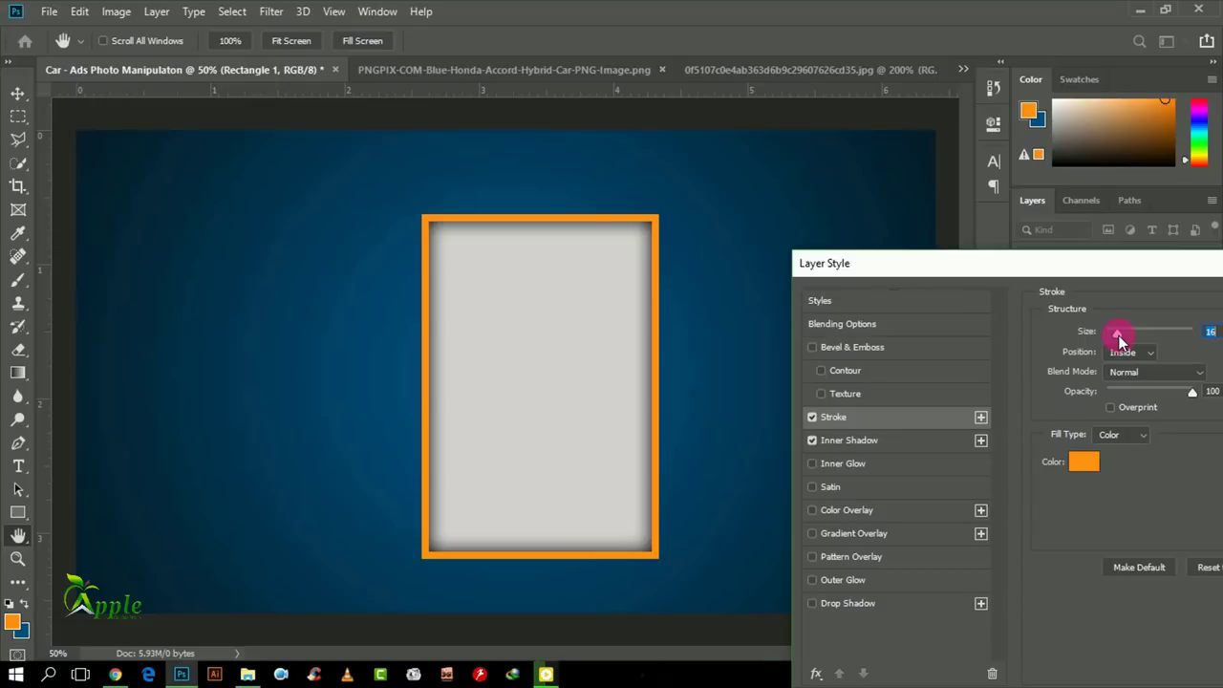
Apply the stroke and inner shadow styles and save the document as PSD
left_click(1083, 347)
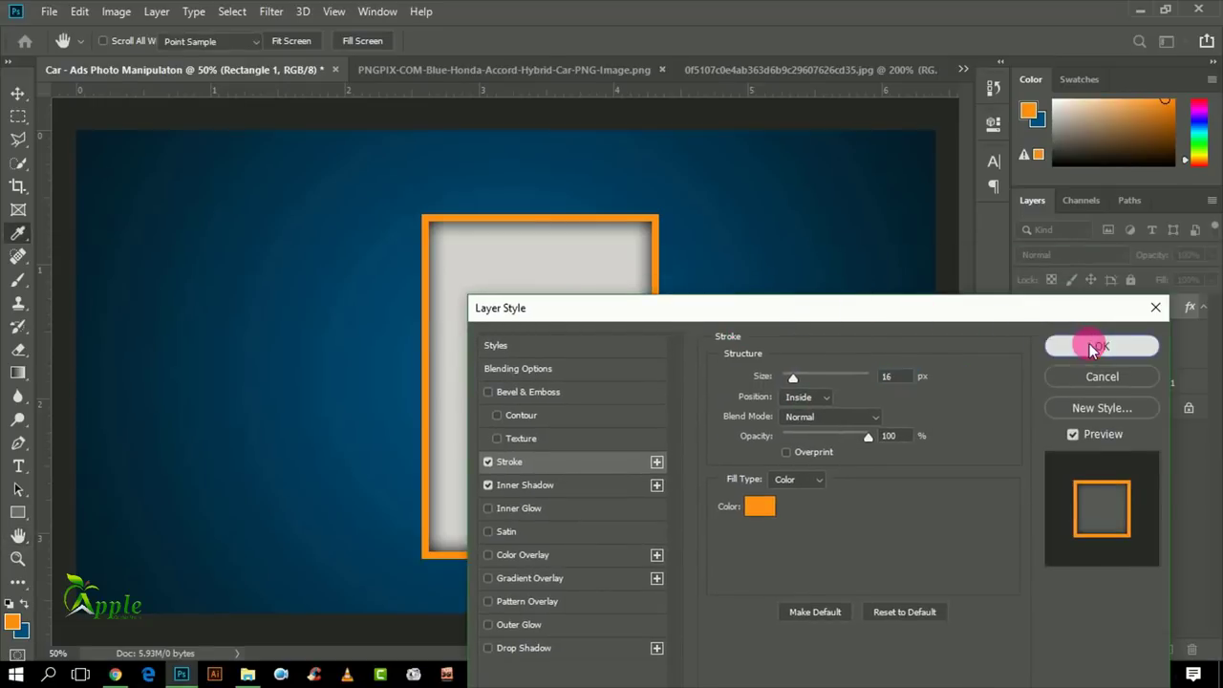
left_click(1205, 315)
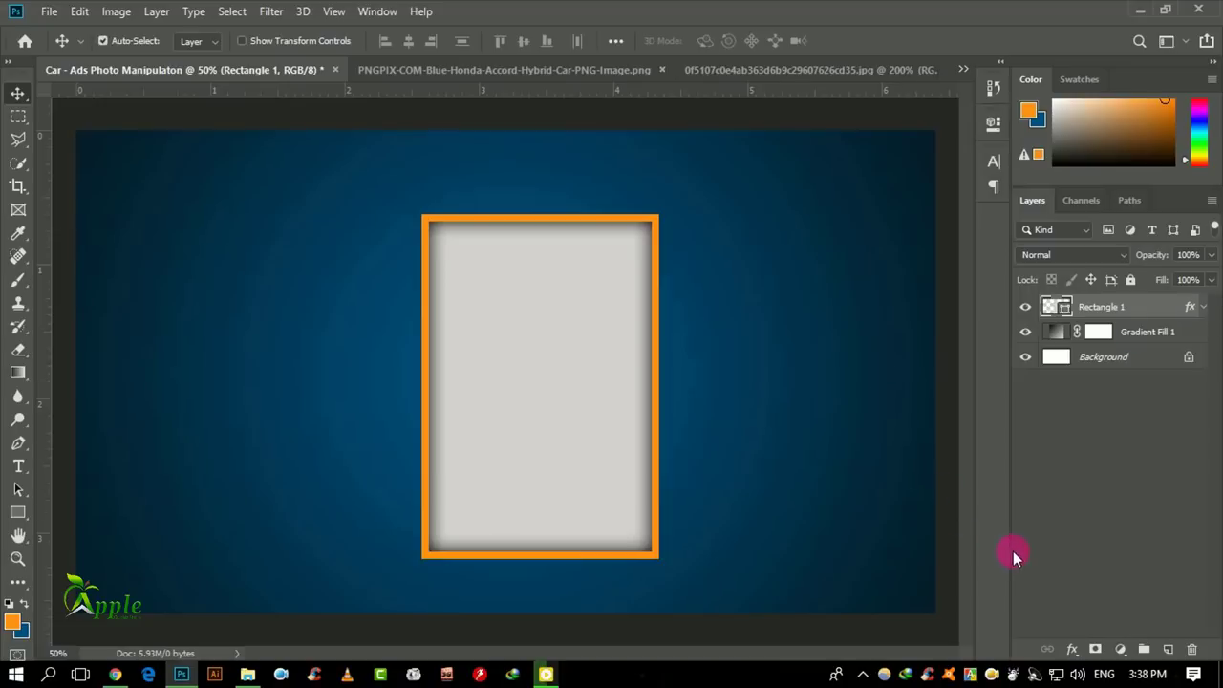
key("ctrl+s")
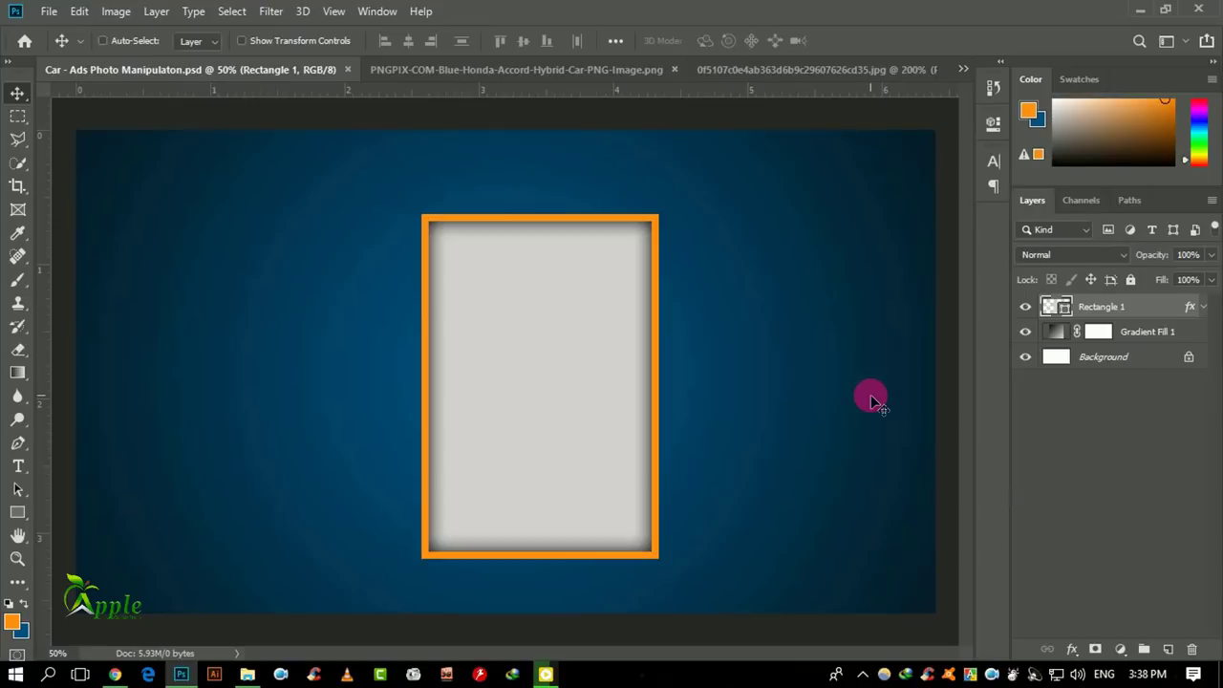
left_click(80, 12)
left_click(172, 396)
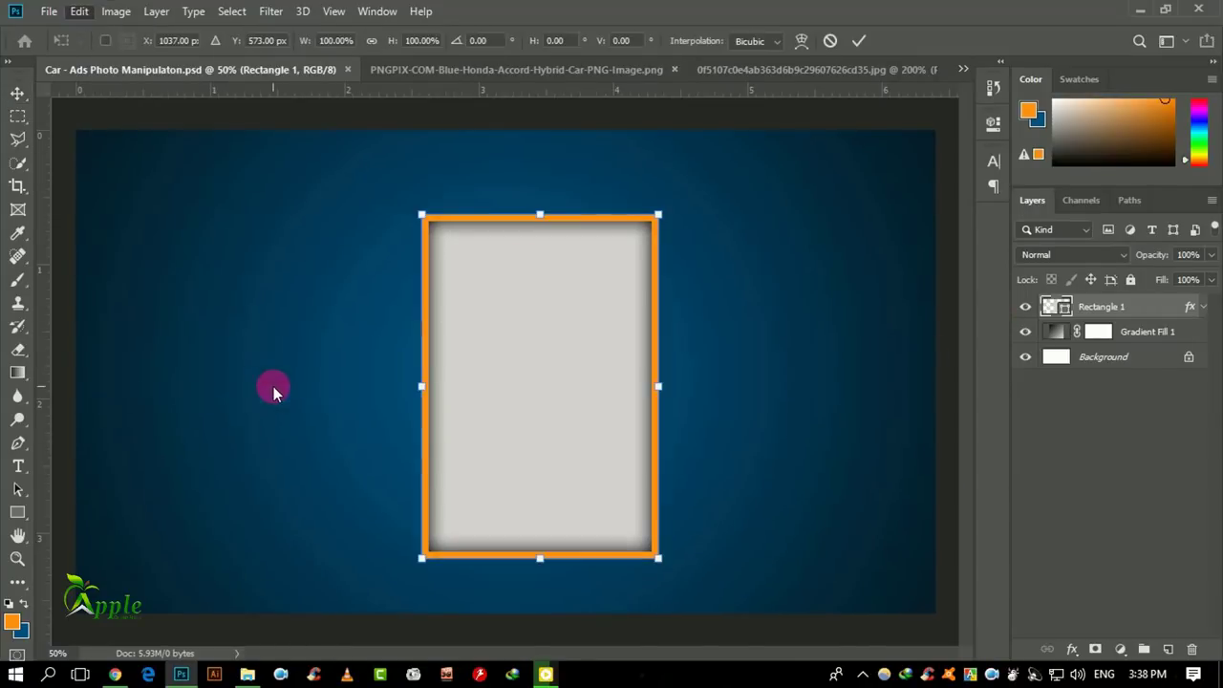
left_click(458, 325)
right_click(507, 317)
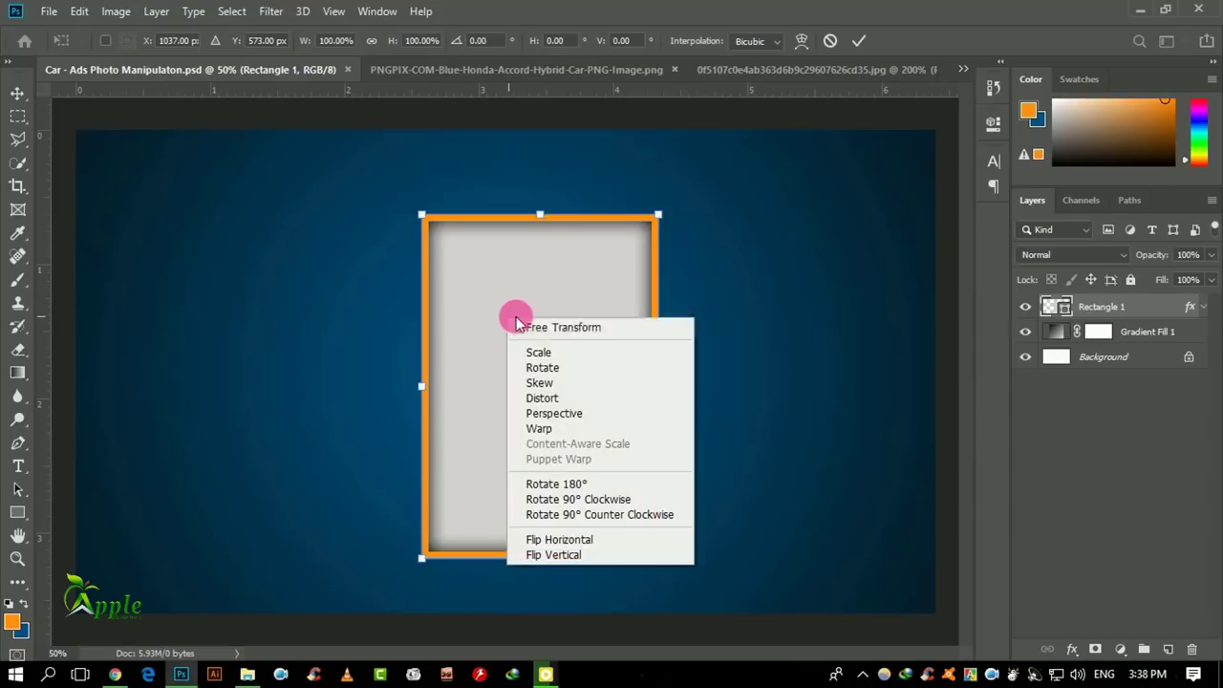
left_click(551, 396)
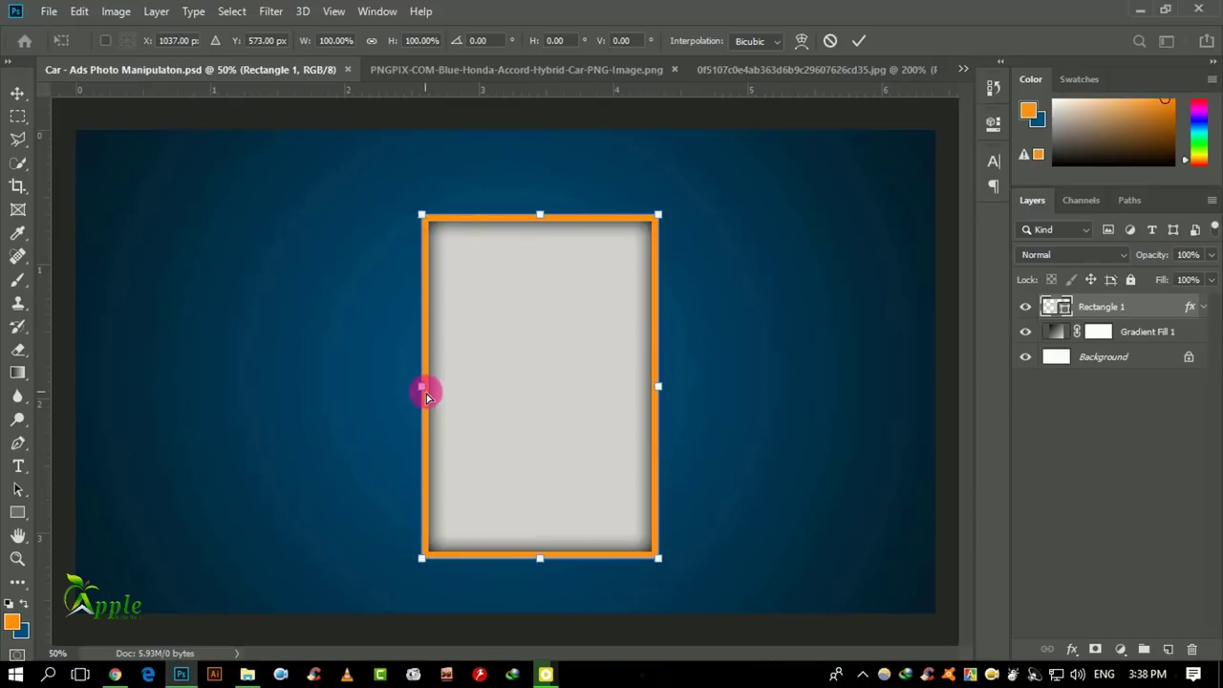
left_click_drag(419, 386, 437, 388)
left_click_drag(434, 216, 436, 260)
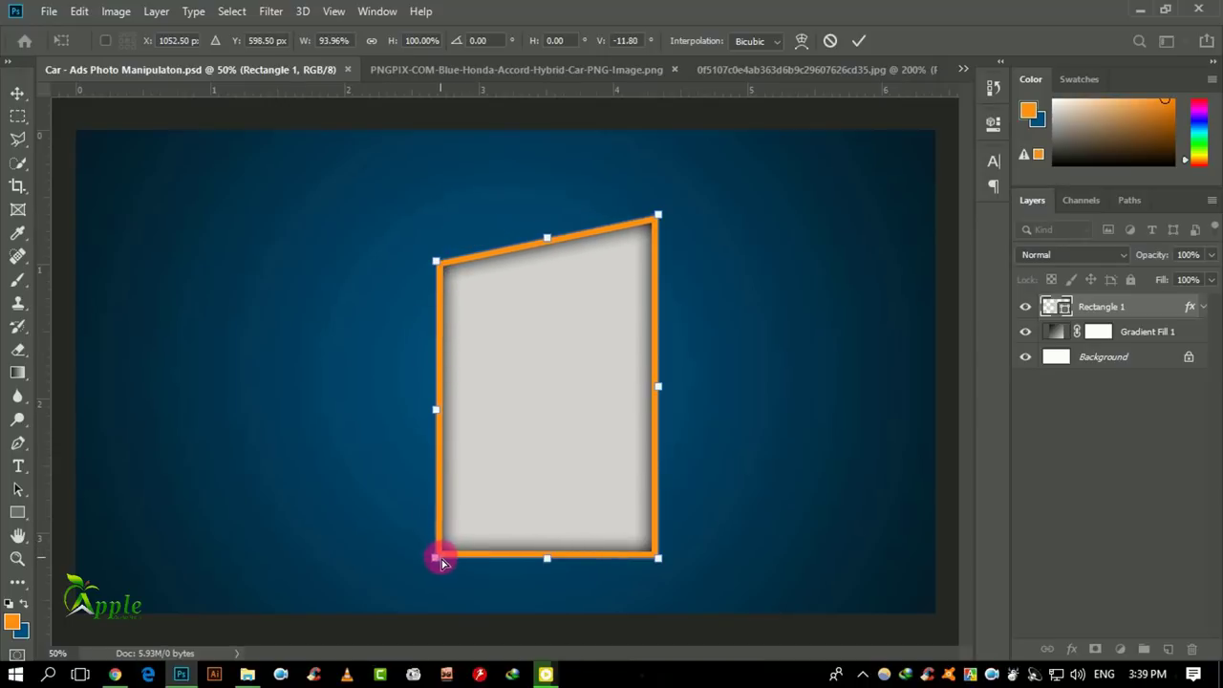
left_click_drag(434, 561, 437, 511)
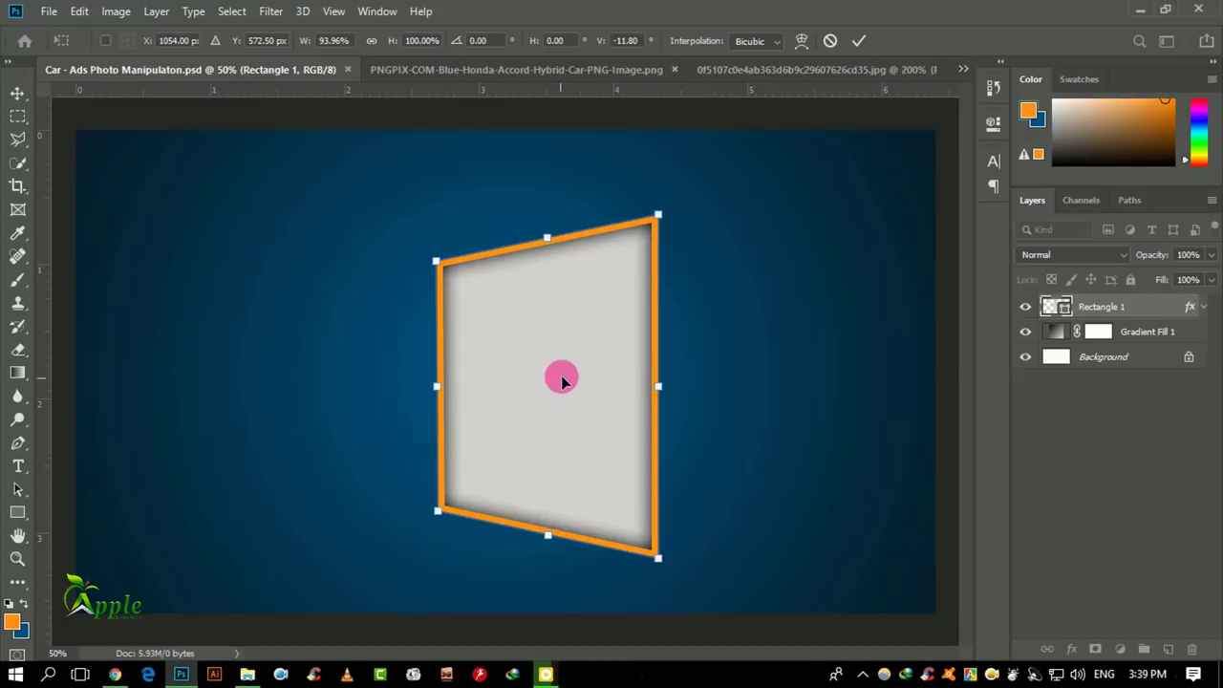
left_click(830, 41)
Free-transform the orange frame, narrow its left side, and switch to Distort mode
left_click(80, 11)
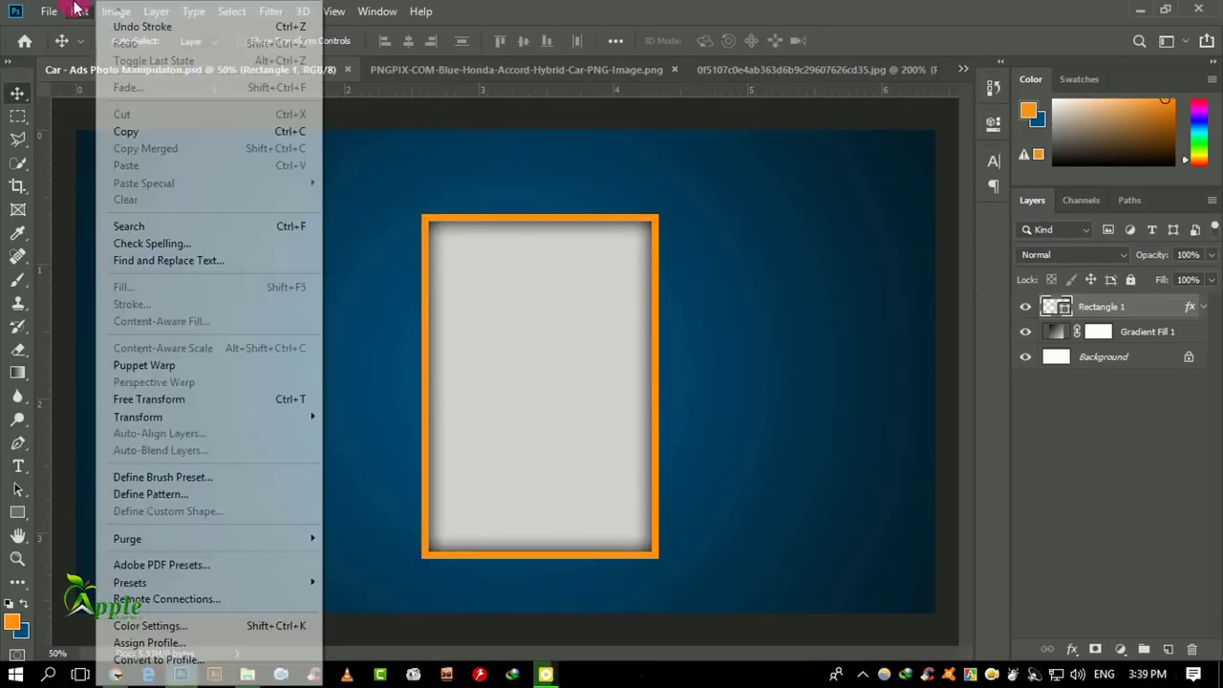
left_click(167, 399)
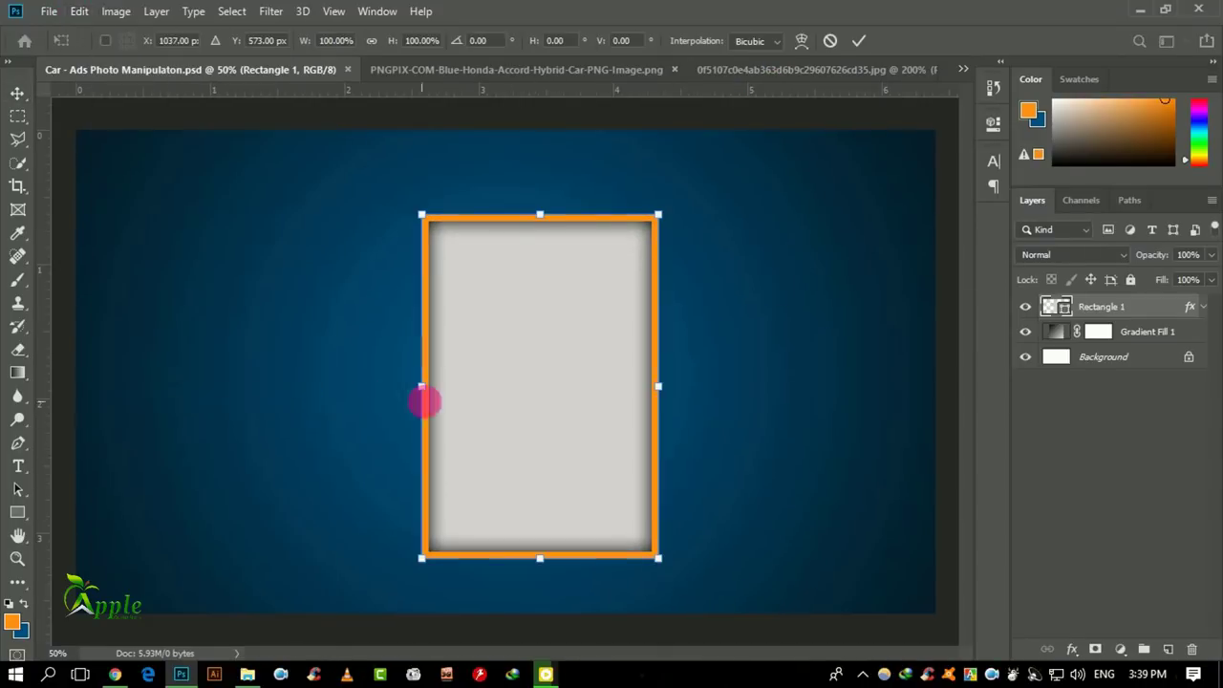
right_click(487, 411)
key("Escape")
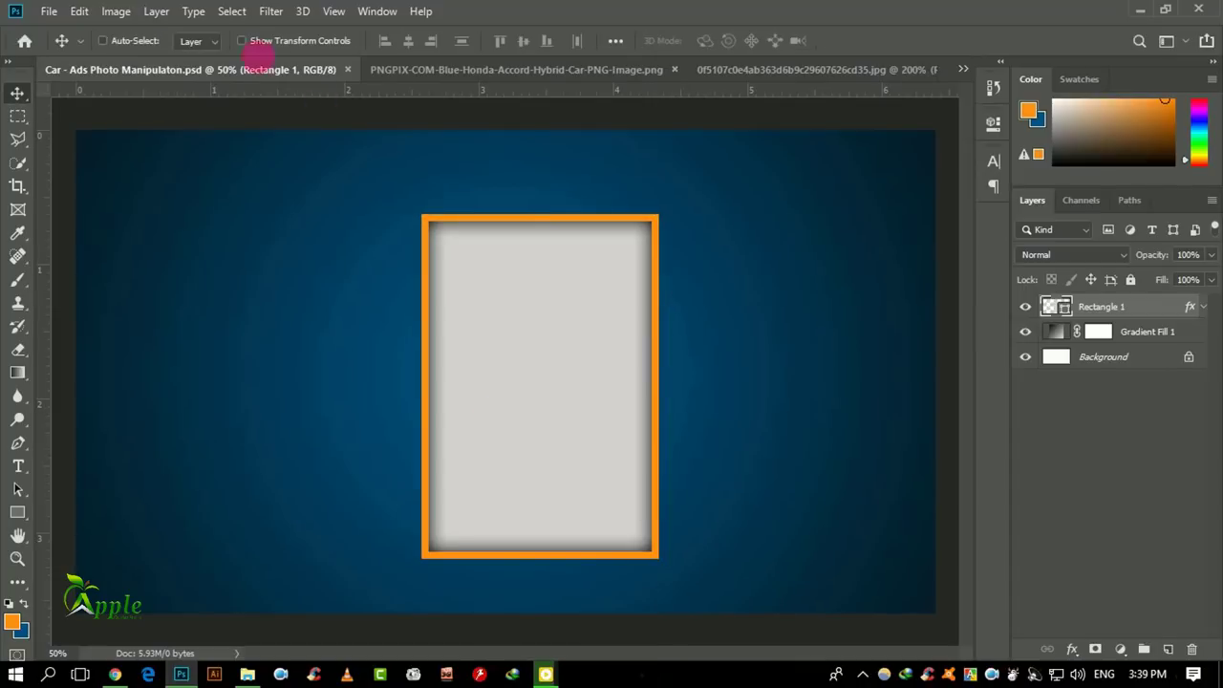
left_click(80, 11)
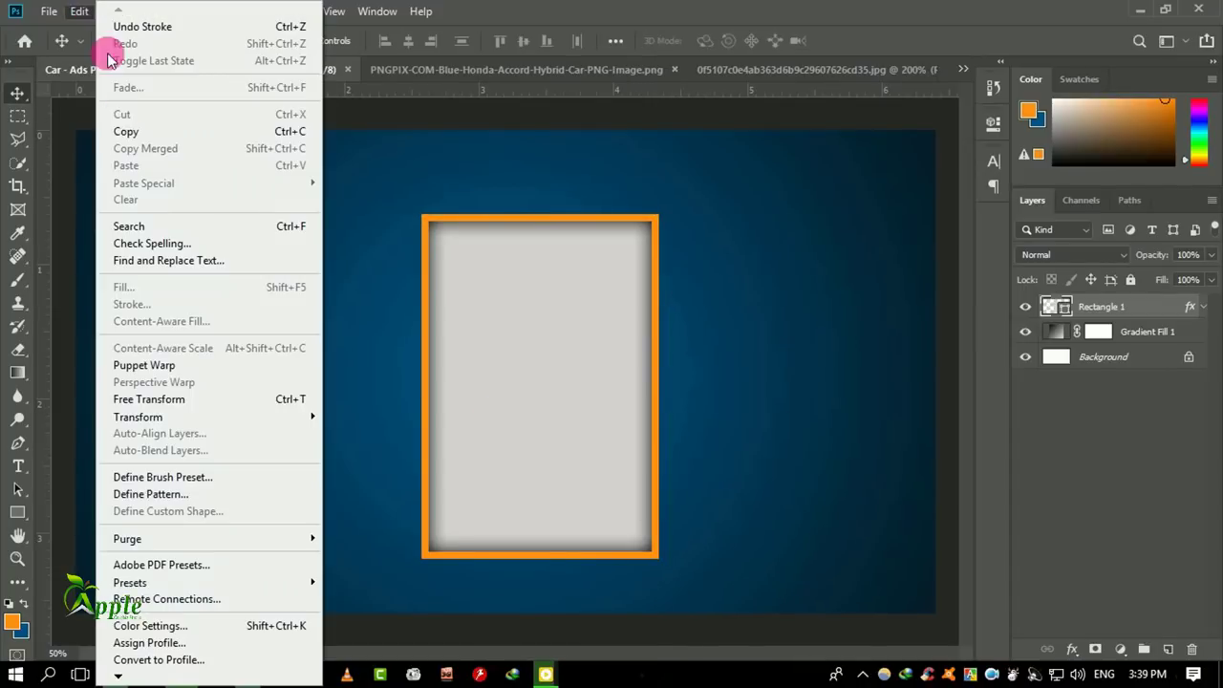
left_click(168, 398)
right_click(492, 366)
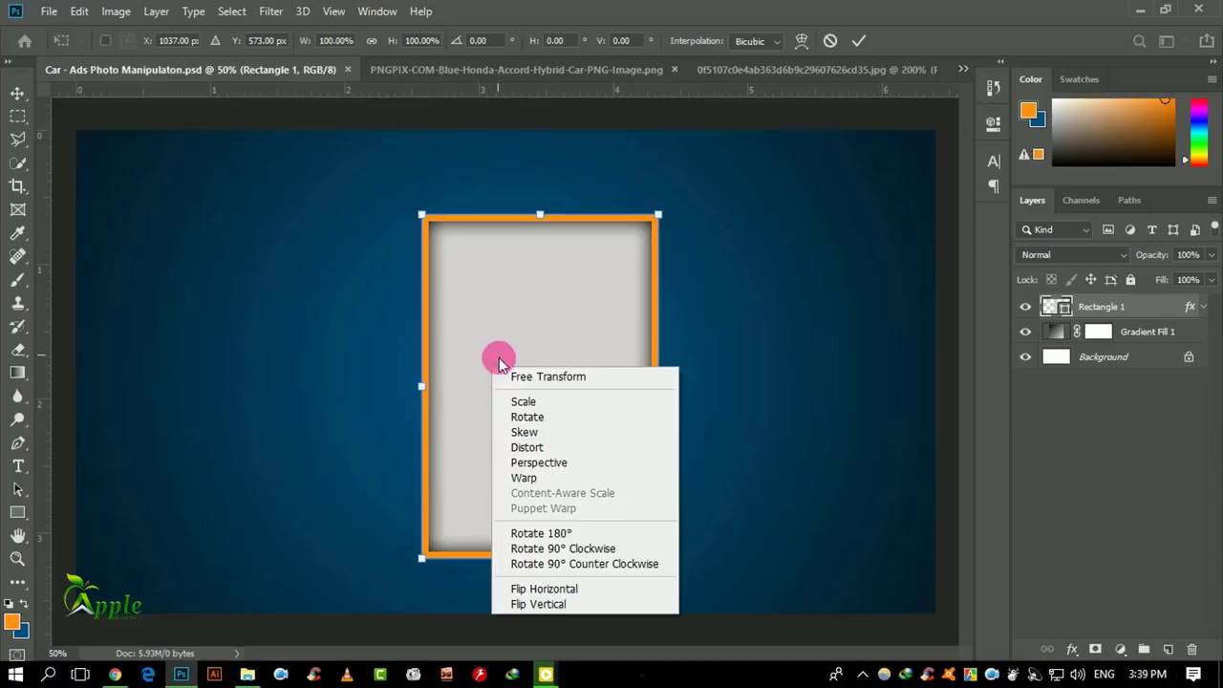
left_click(421, 388)
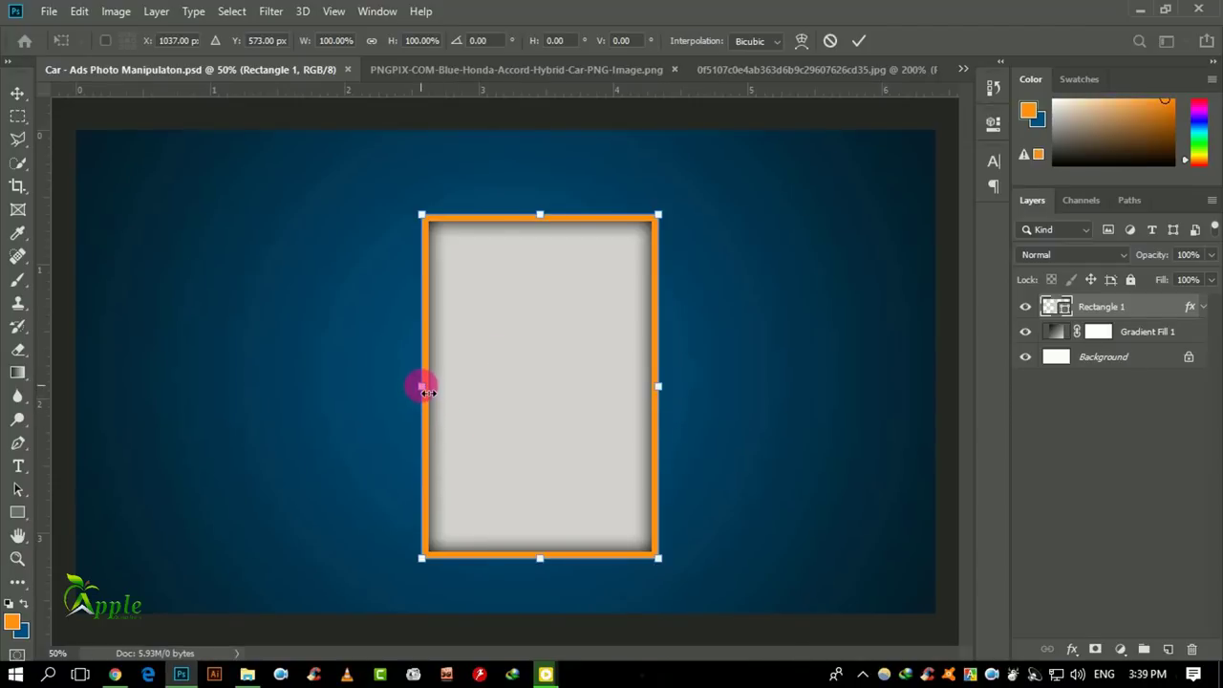
left_click_drag(422, 388, 452, 388)
right_click(519, 355)
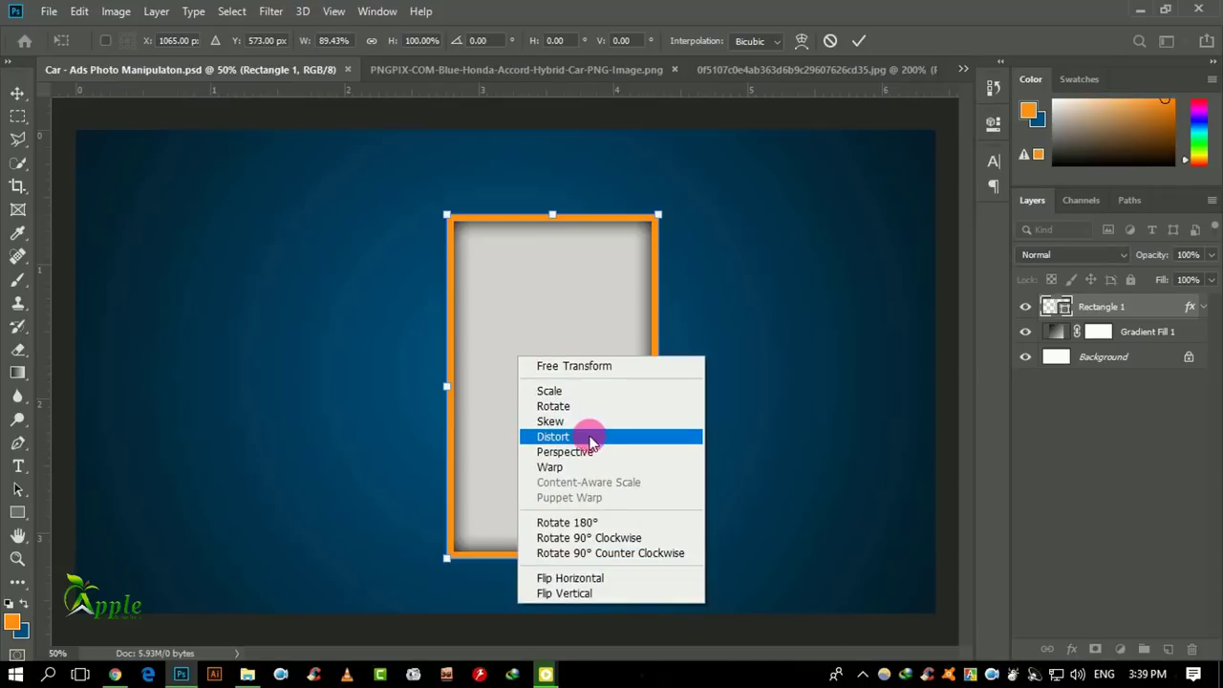
left_click(590, 441)
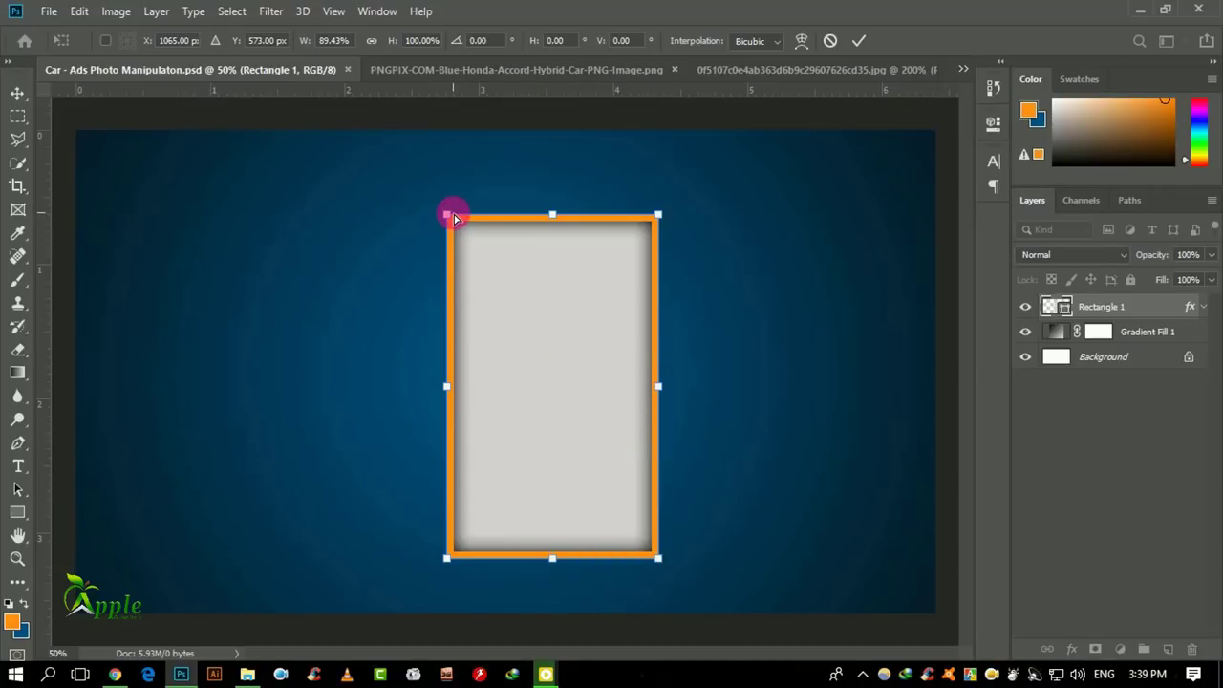
Distort the frame's left side so it is shorter than the right side, and commit
left_click_drag(454, 217, 452, 249)
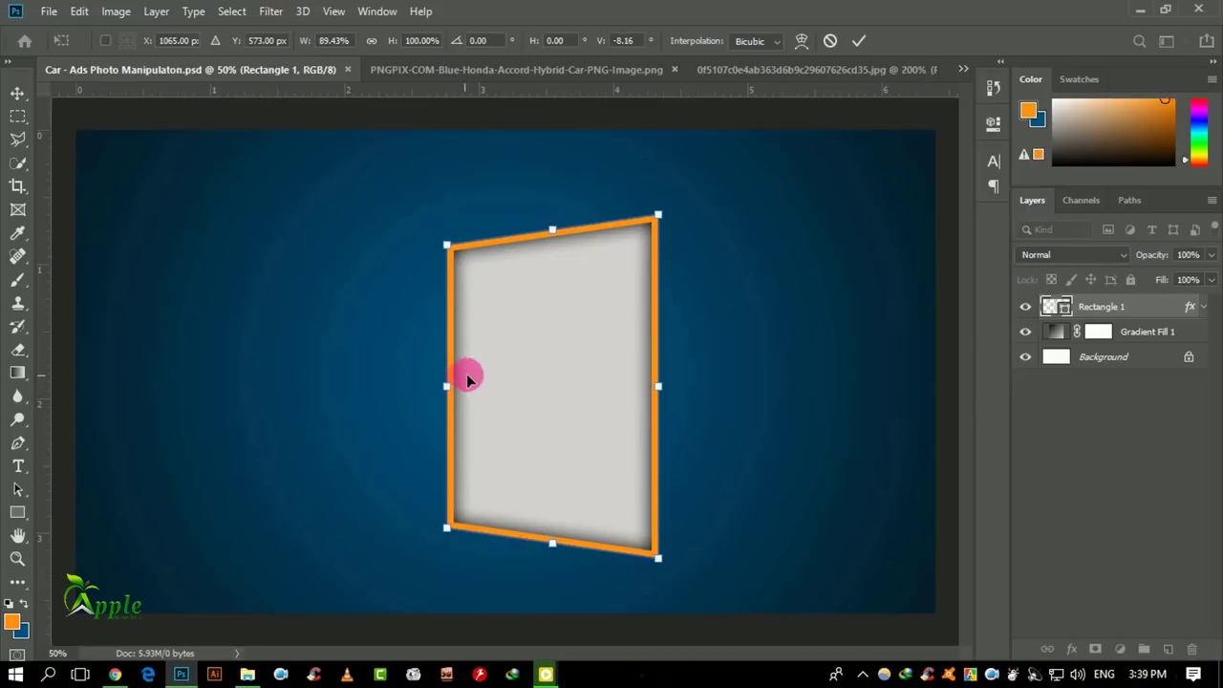
right_click(570, 324)
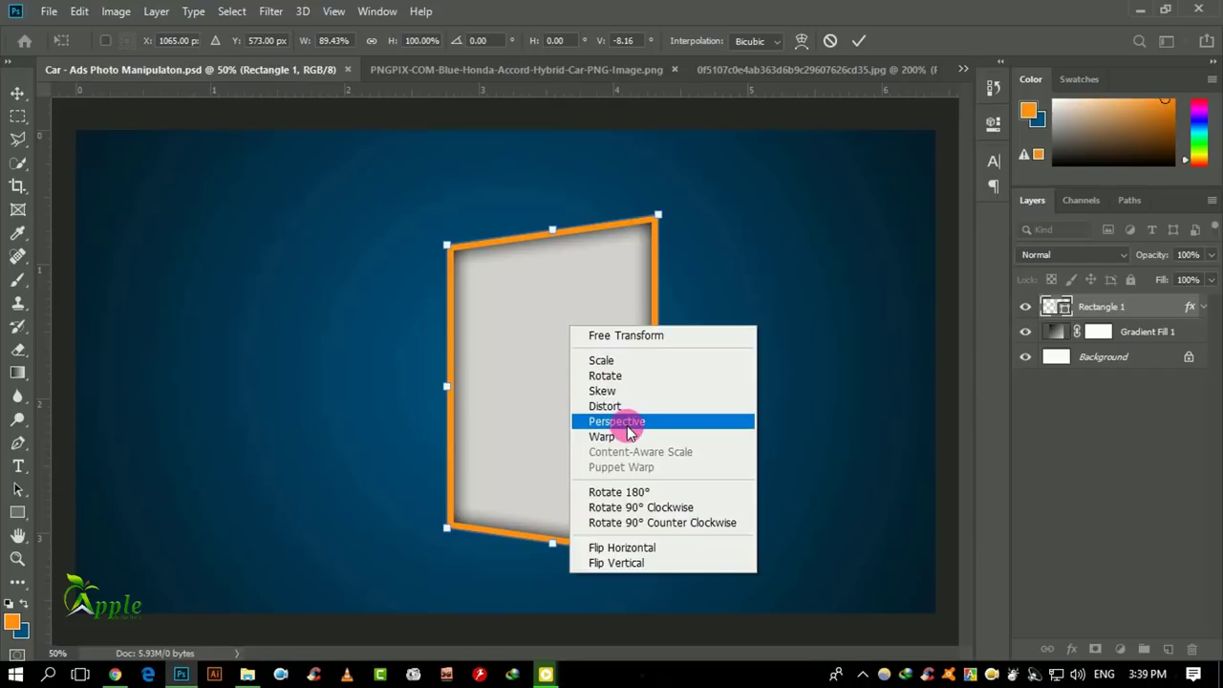
left_click(624, 408)
left_click_drag(452, 388, 469, 387)
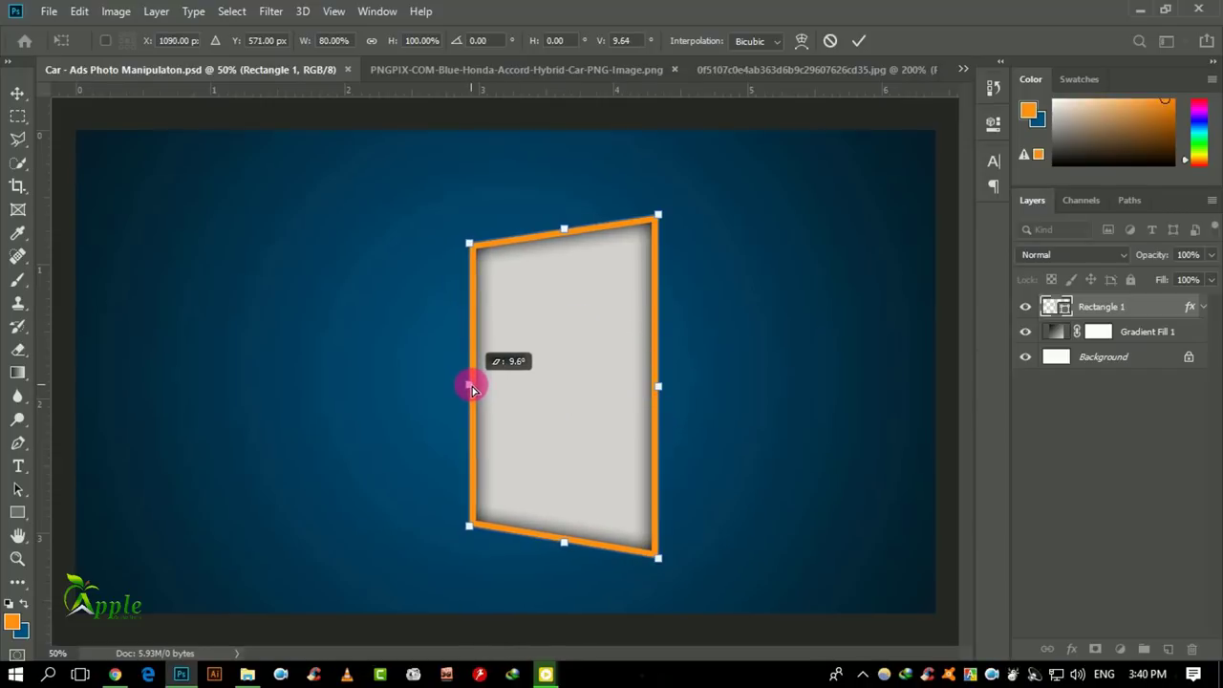
left_click_drag(469, 387, 476, 383)
left_click_drag(561, 394, 552, 385)
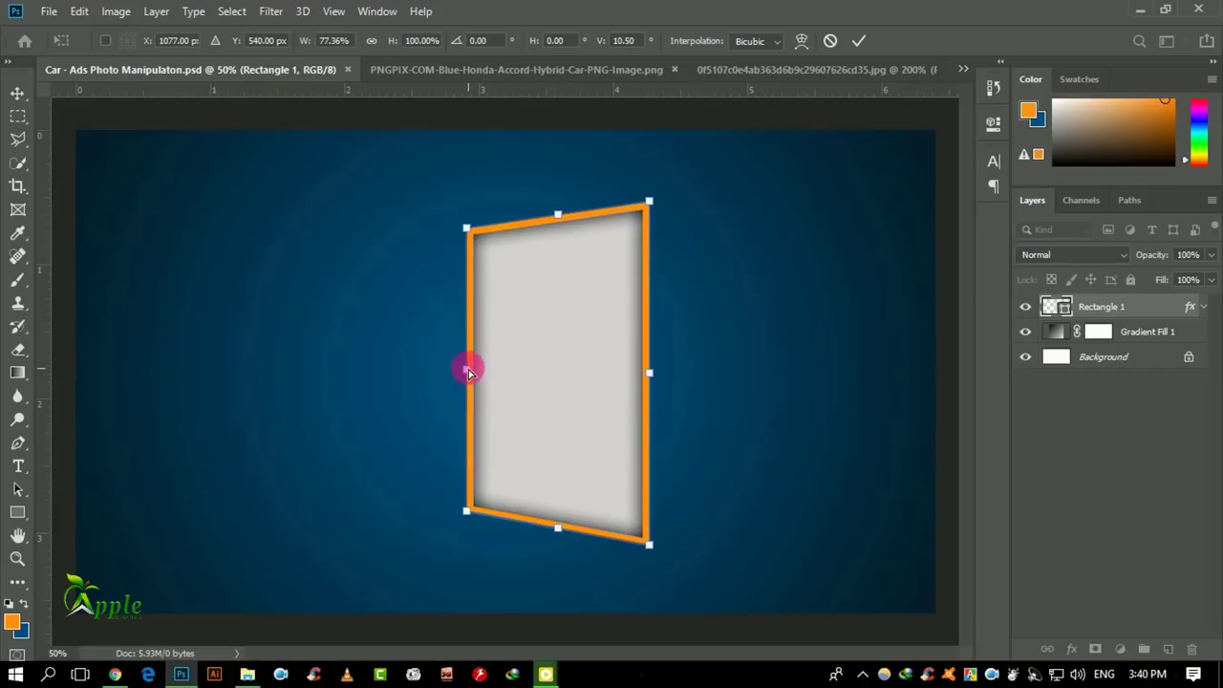
left_click_drag(465, 372, 464, 372)
left_click(866, 40)
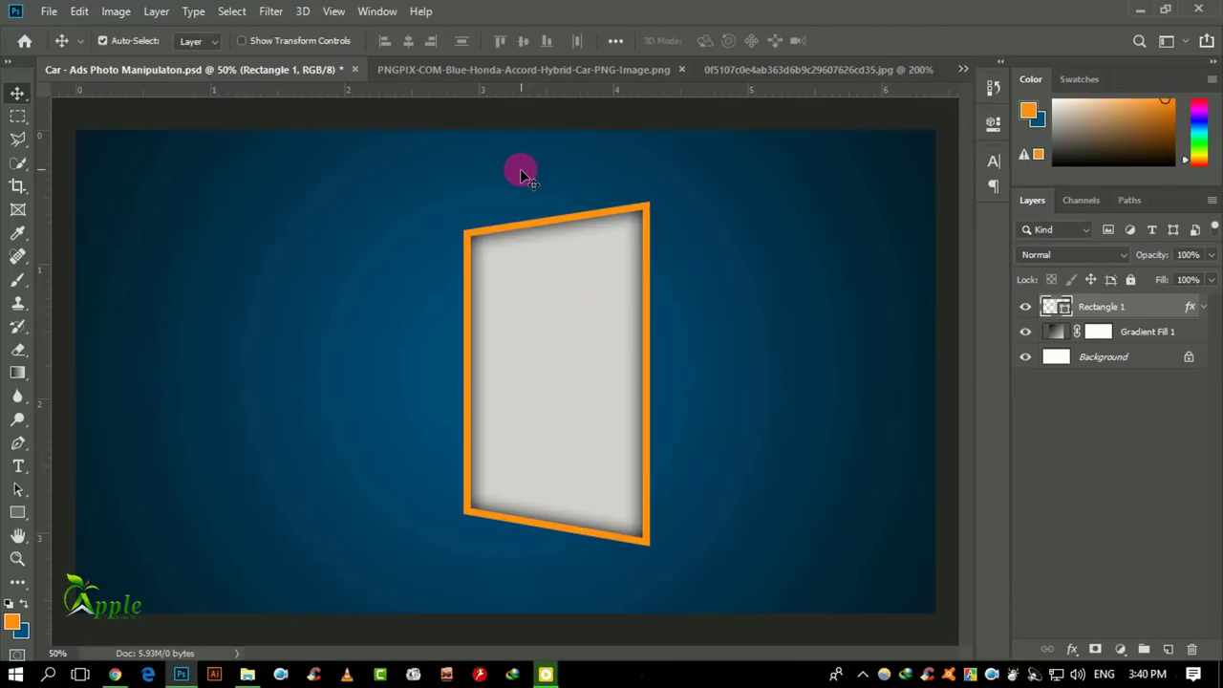
Widen the distorted frame from its left side to about 110.58%
key("ctrl+t")
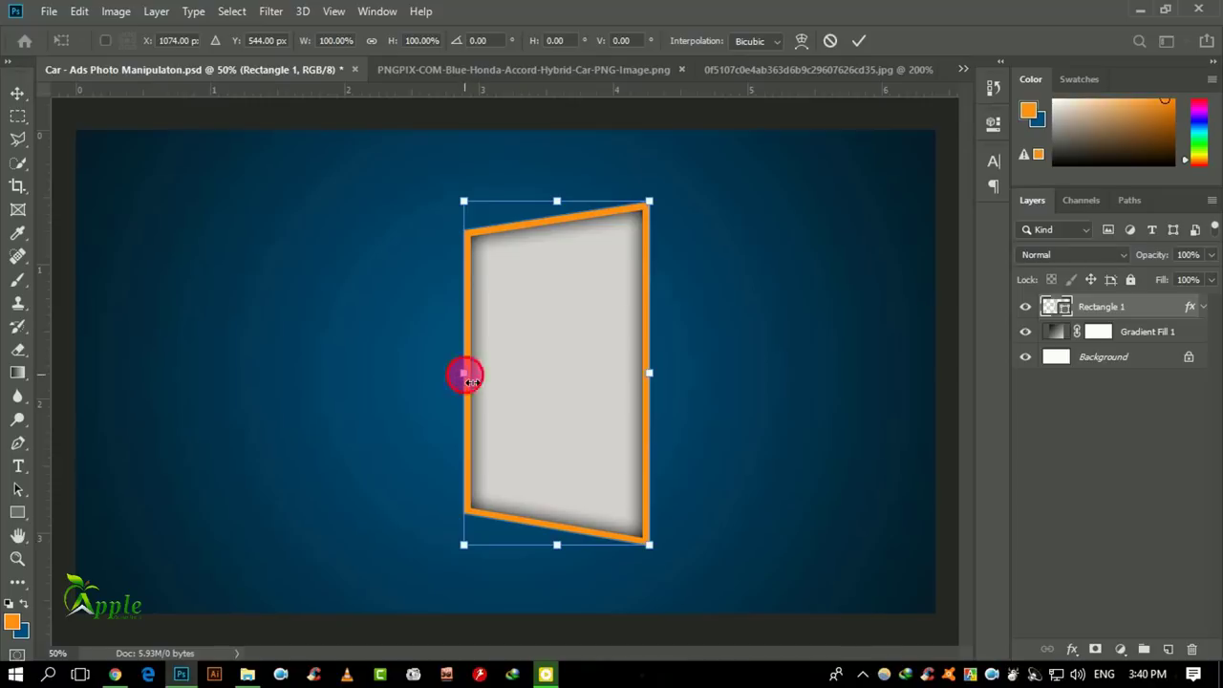
left_click_drag(465, 378, 451, 377)
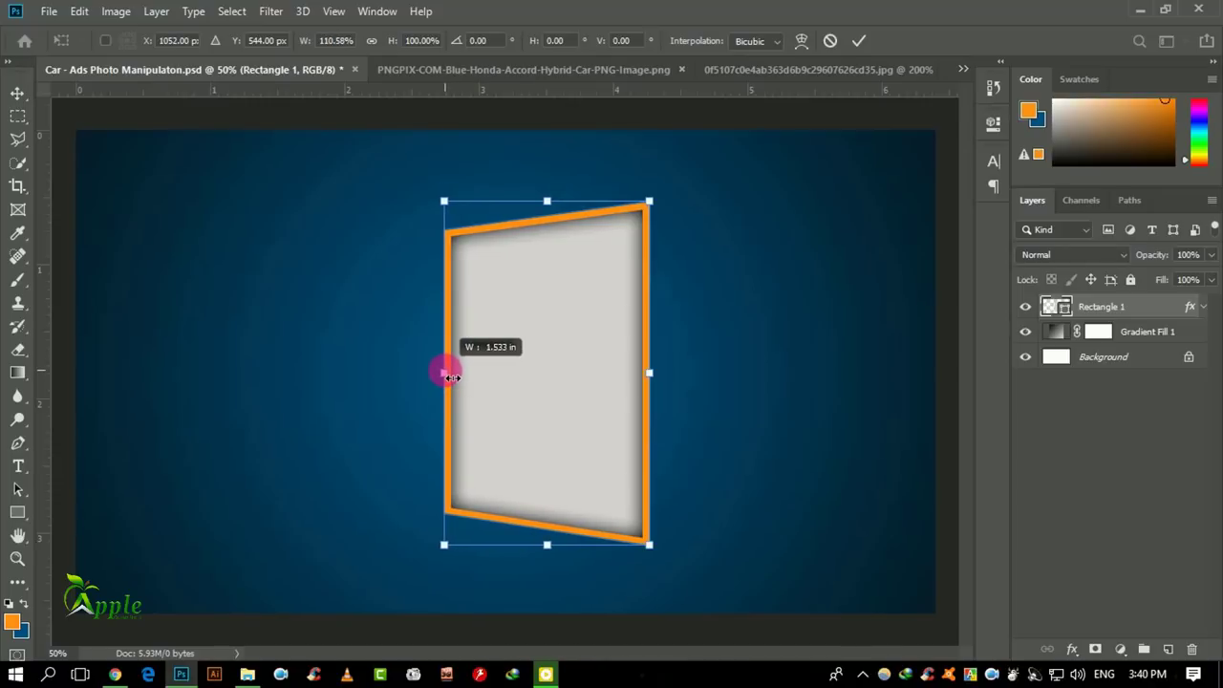
left_click(859, 40)
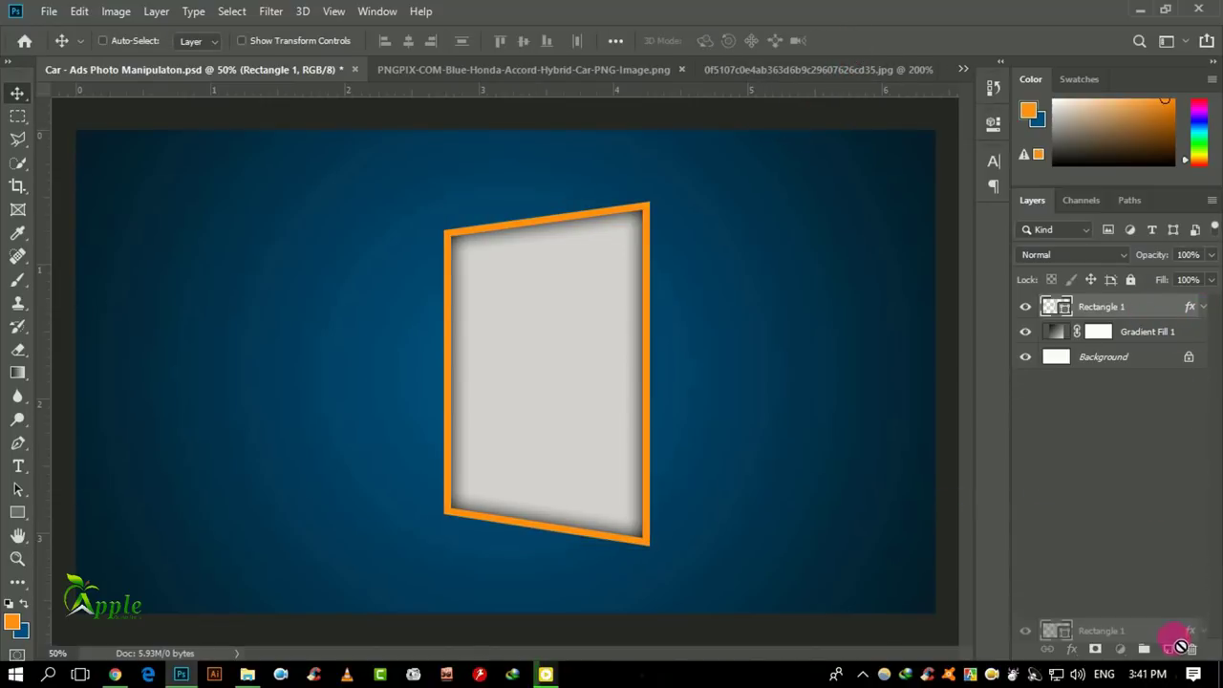
Duplicate Rectangle 1, remove the copy's stroke and inner shadow, and place it beneath Rectangle 1
left_click_drag(1155, 315, 1168, 649)
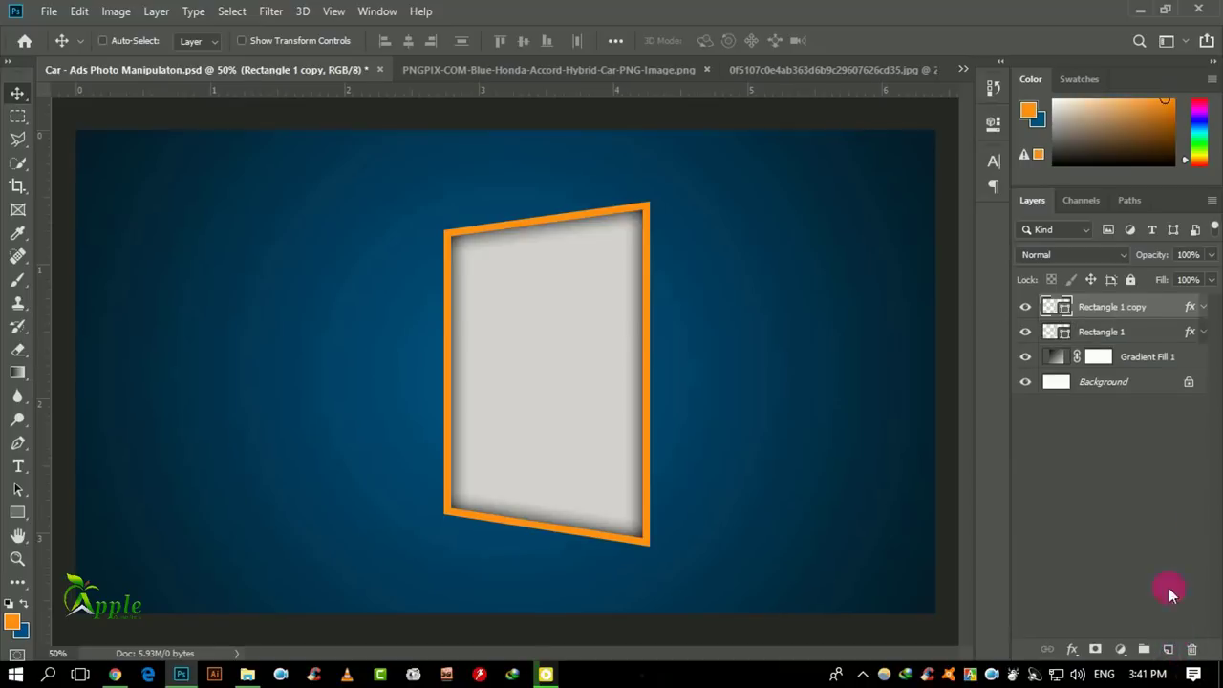
left_click(1205, 315)
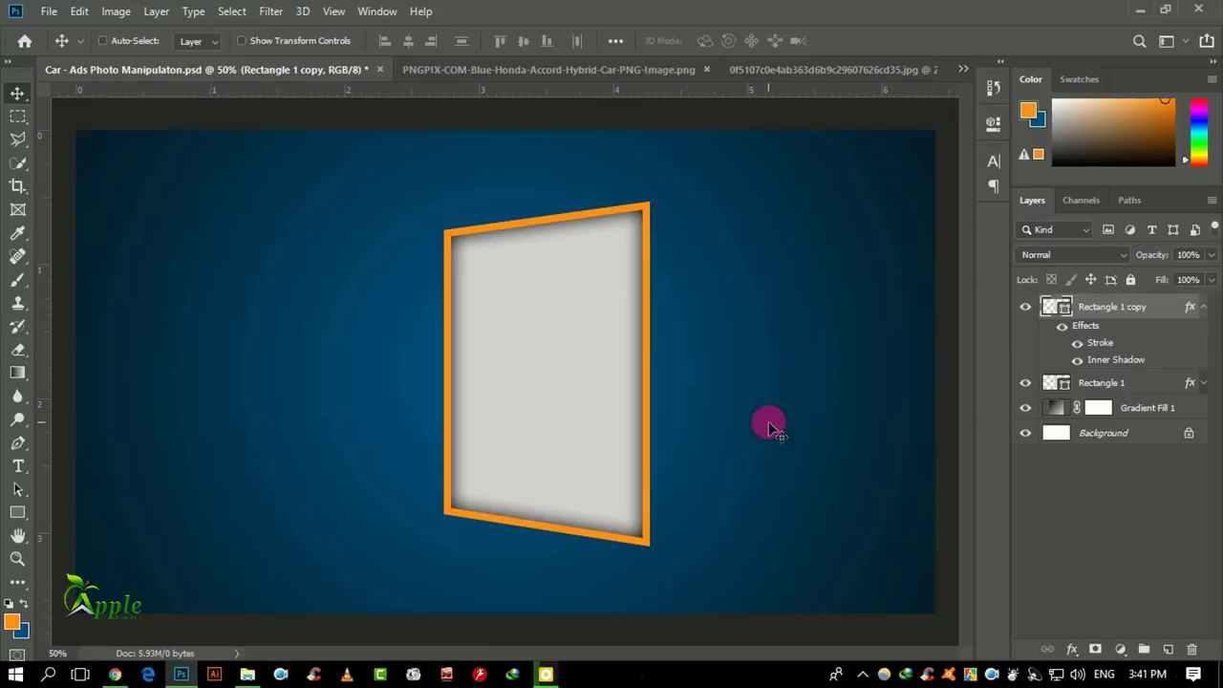
left_click(1101, 342)
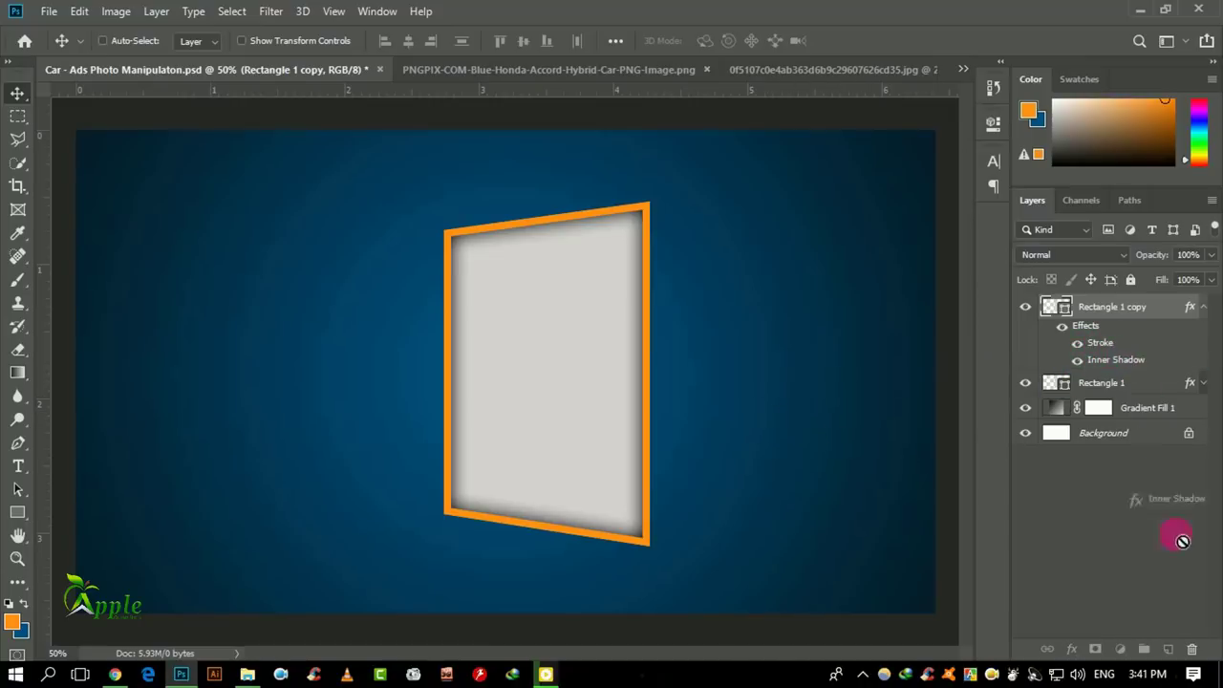
left_click_drag(1127, 361, 1192, 649)
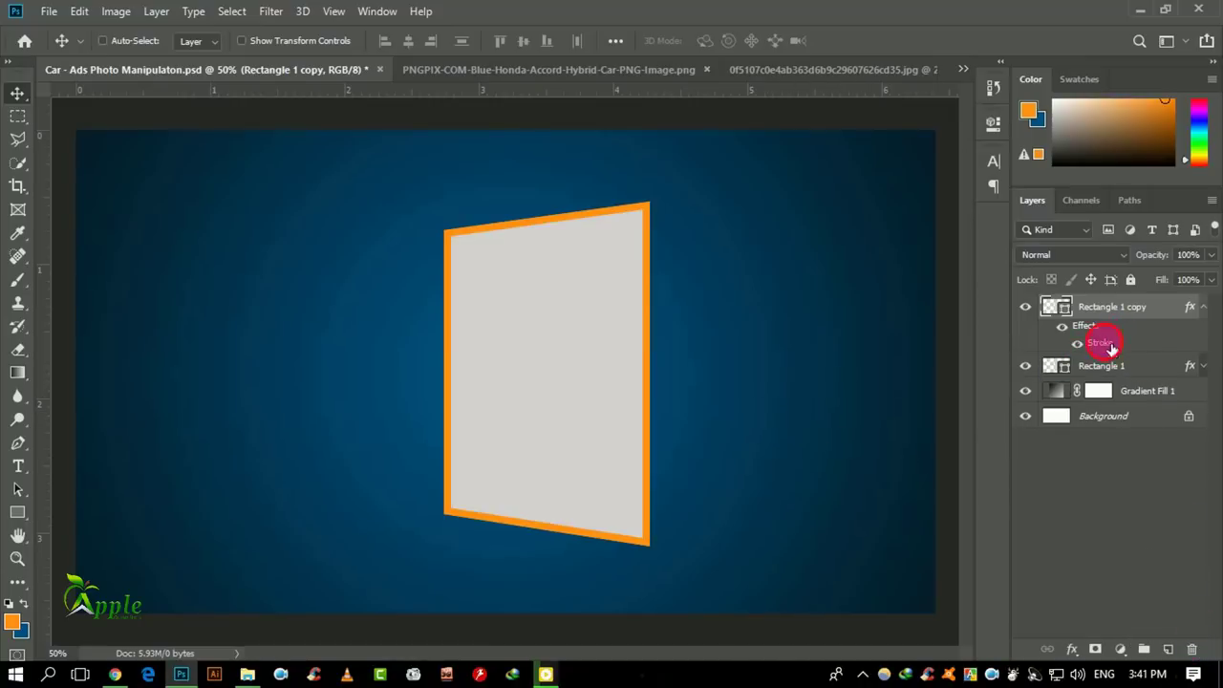
left_click_drag(1112, 346, 1191, 649)
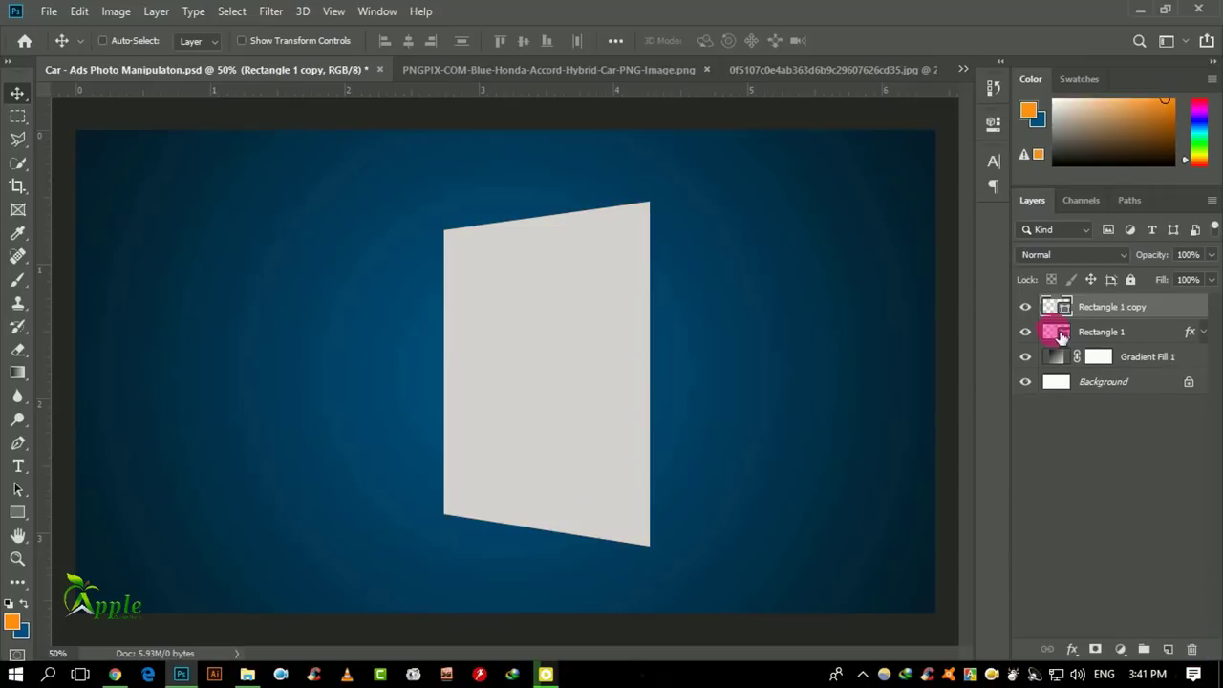
left_click_drag(1143, 311, 1137, 346)
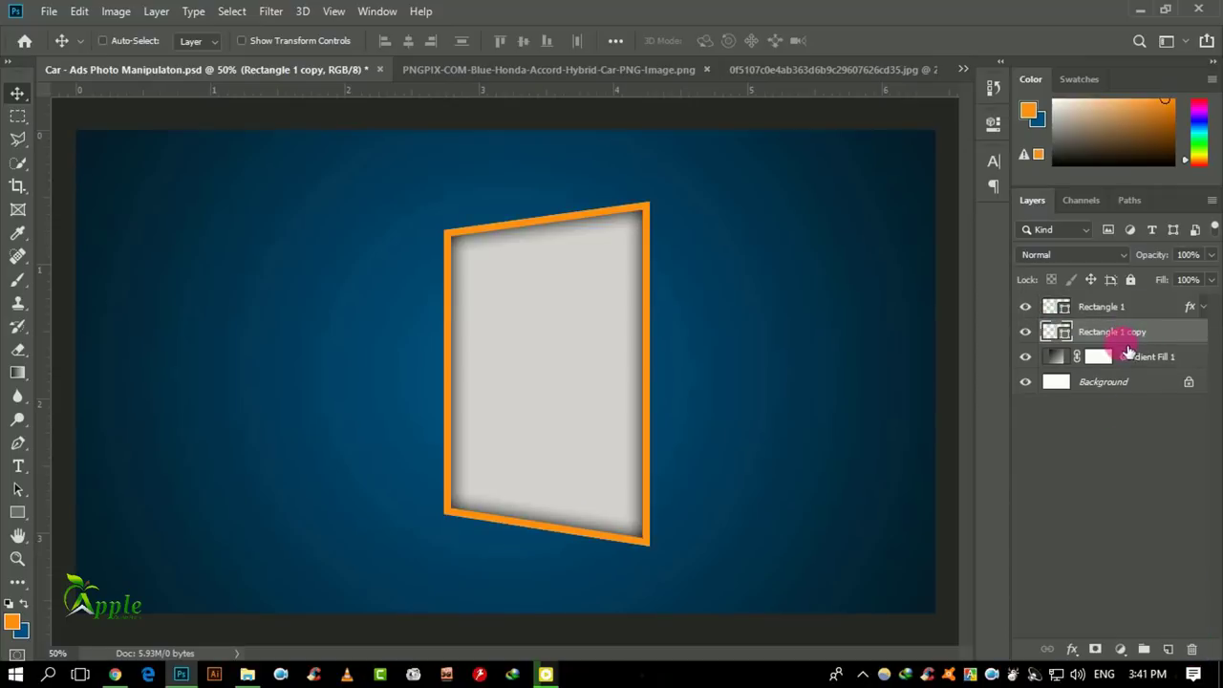
double_click(1056, 331)
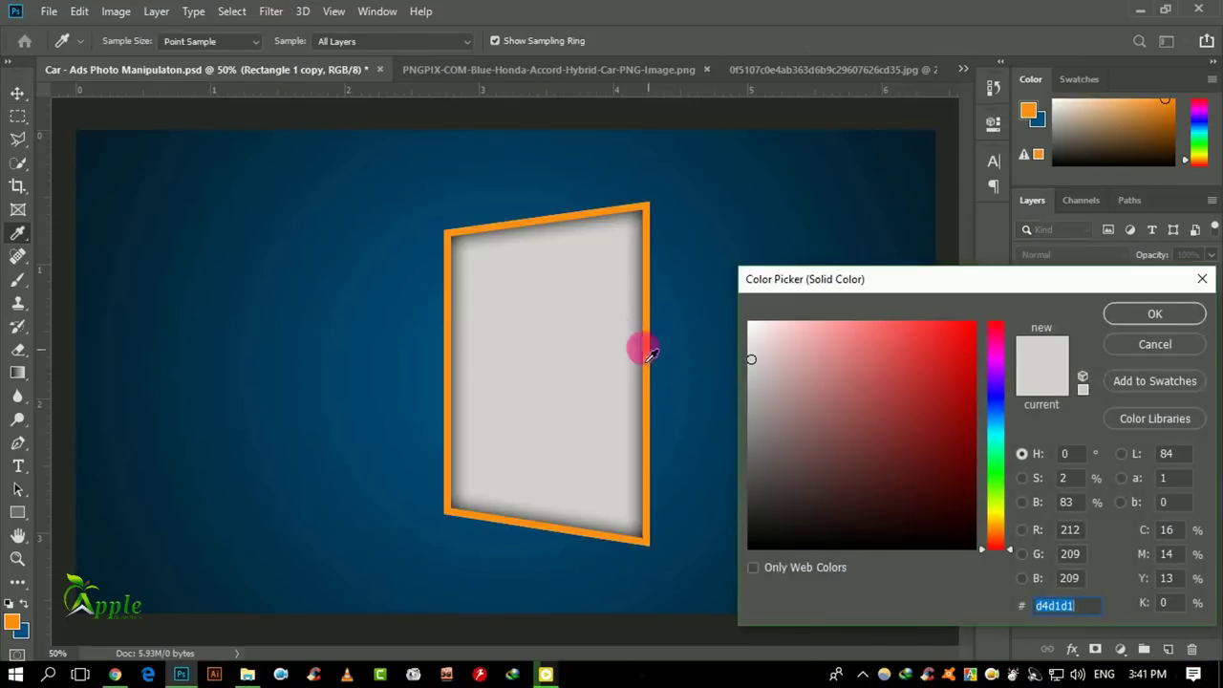
Fill Rectangle 1 copy with bright blue 0594ed
left_click(423, 384)
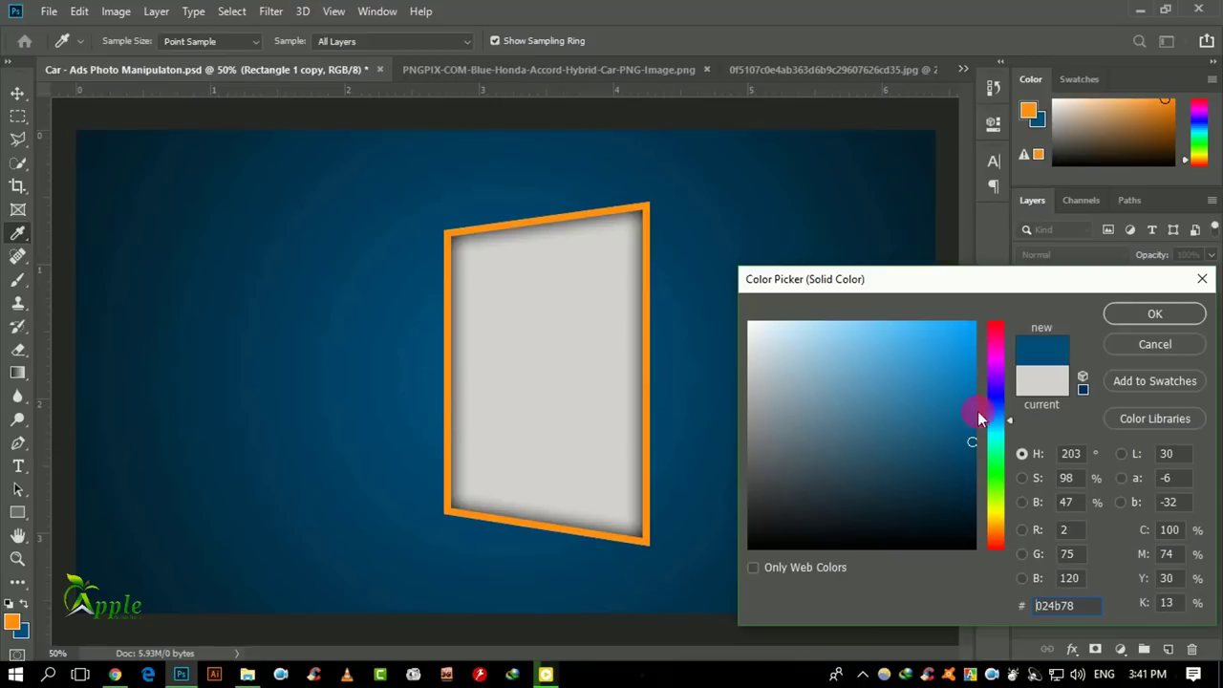
left_click(976, 341)
left_click(1154, 314)
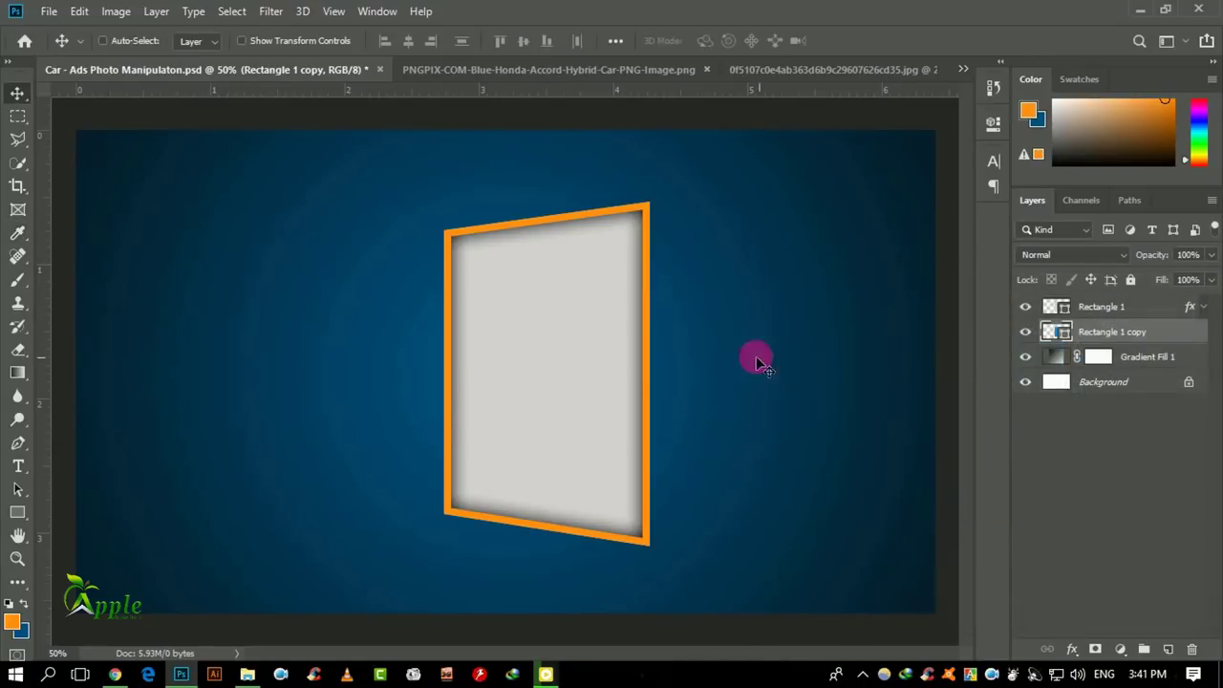
Motion-blur the copy as a smart object at 0°, 159 px, and shift it right of the frame
left_click(271, 13)
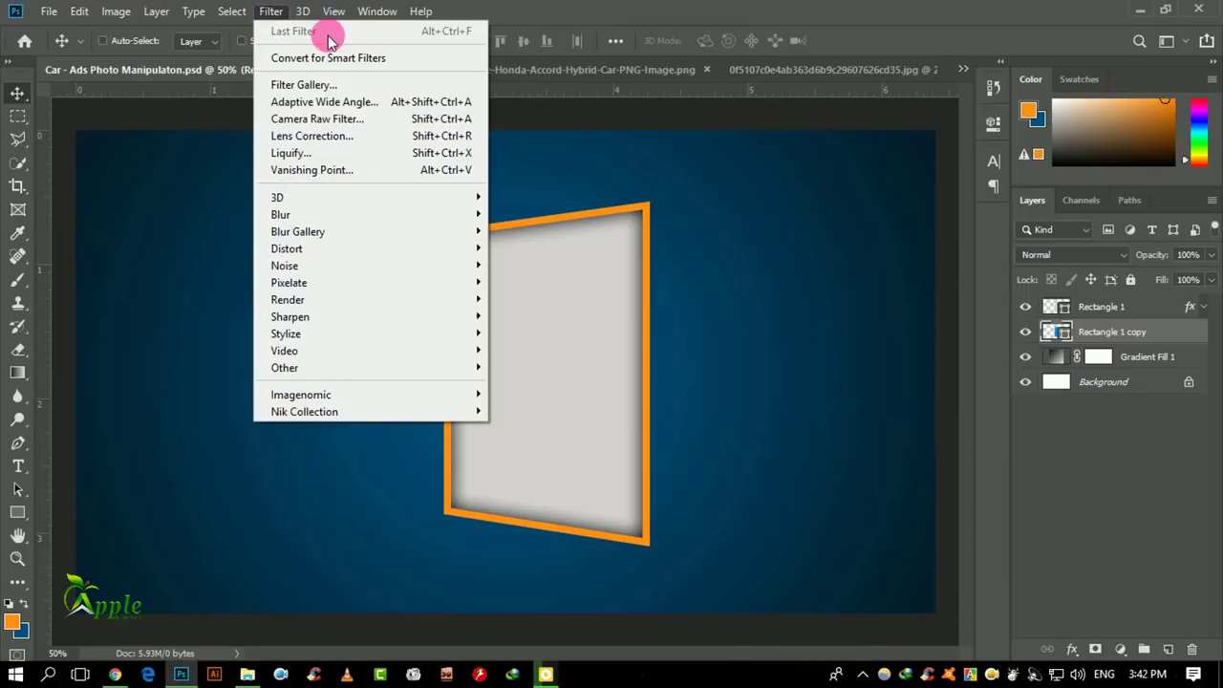
mouse_move(280, 214)
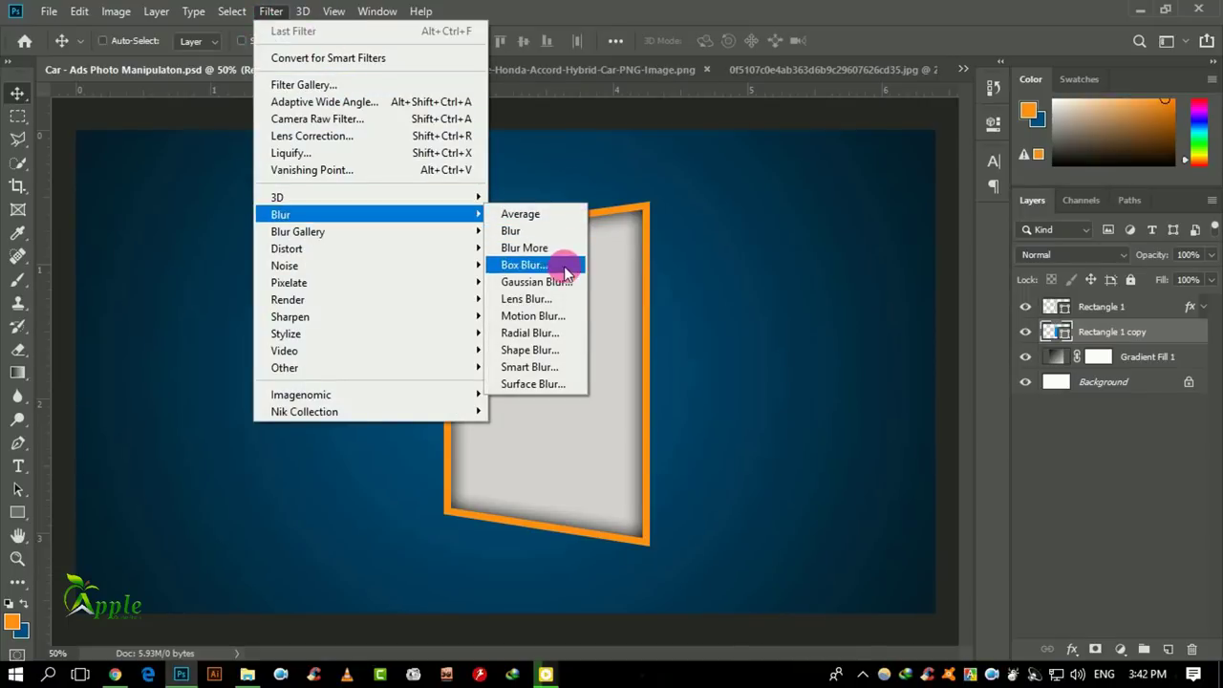
left_click(555, 325)
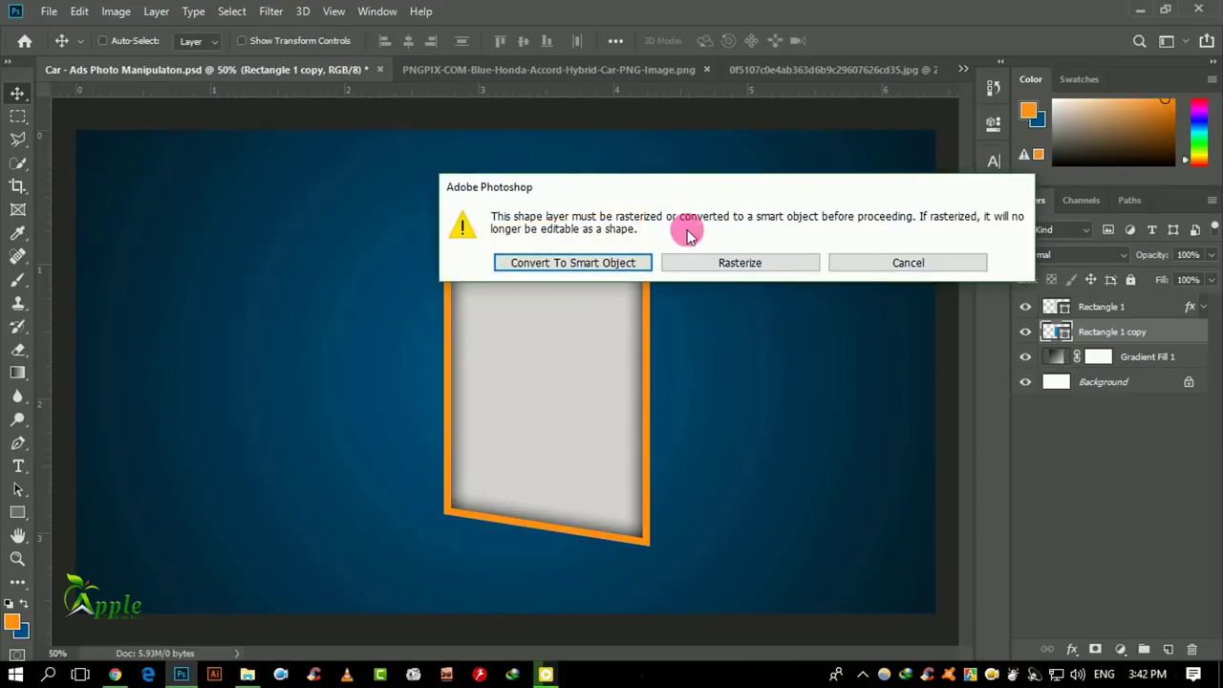
left_click(859, 360)
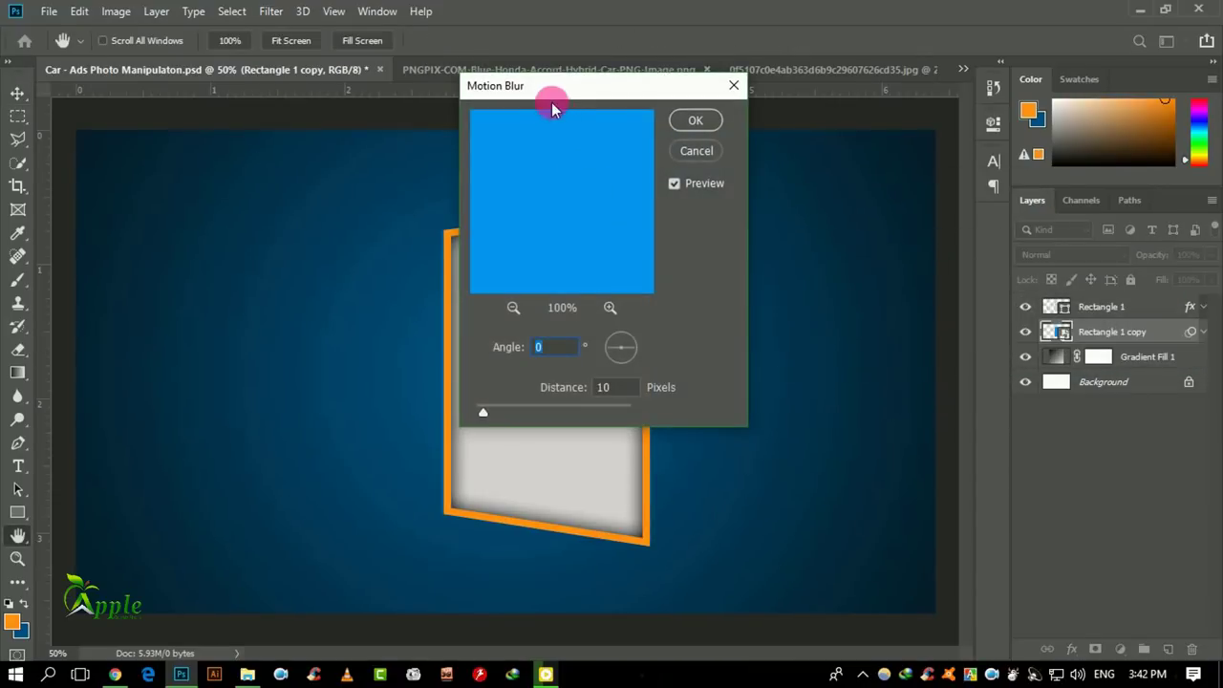
left_click_drag(551, 91, 935, 301)
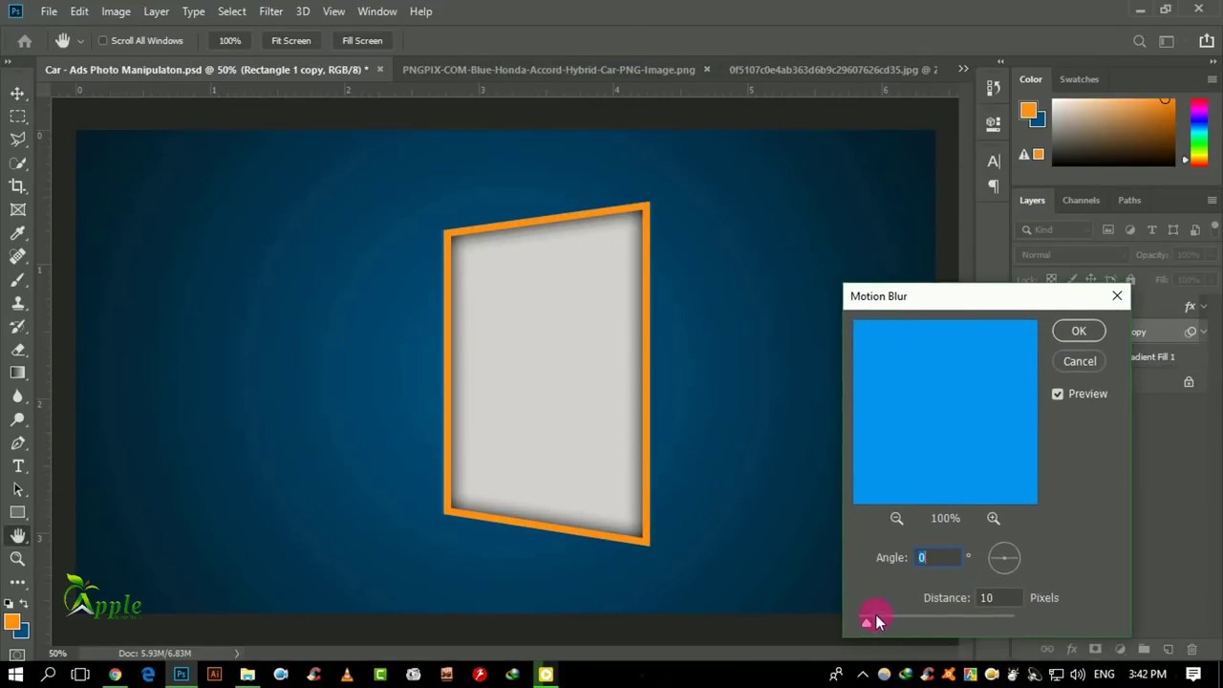
left_click_drag(875, 616, 929, 619)
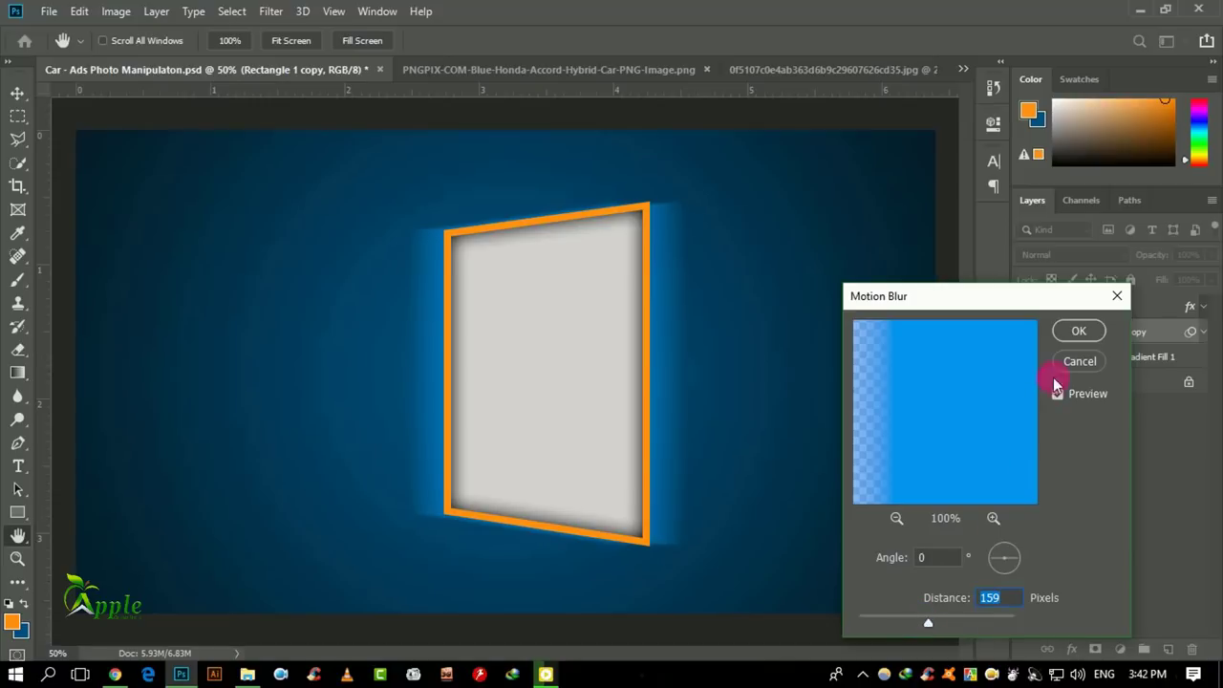
left_click(1077, 331)
mouse_move(657, 381)
left_mouse_down()
mouse_move(643, 378)
mouse_move(678, 383)
left_mouse_up()
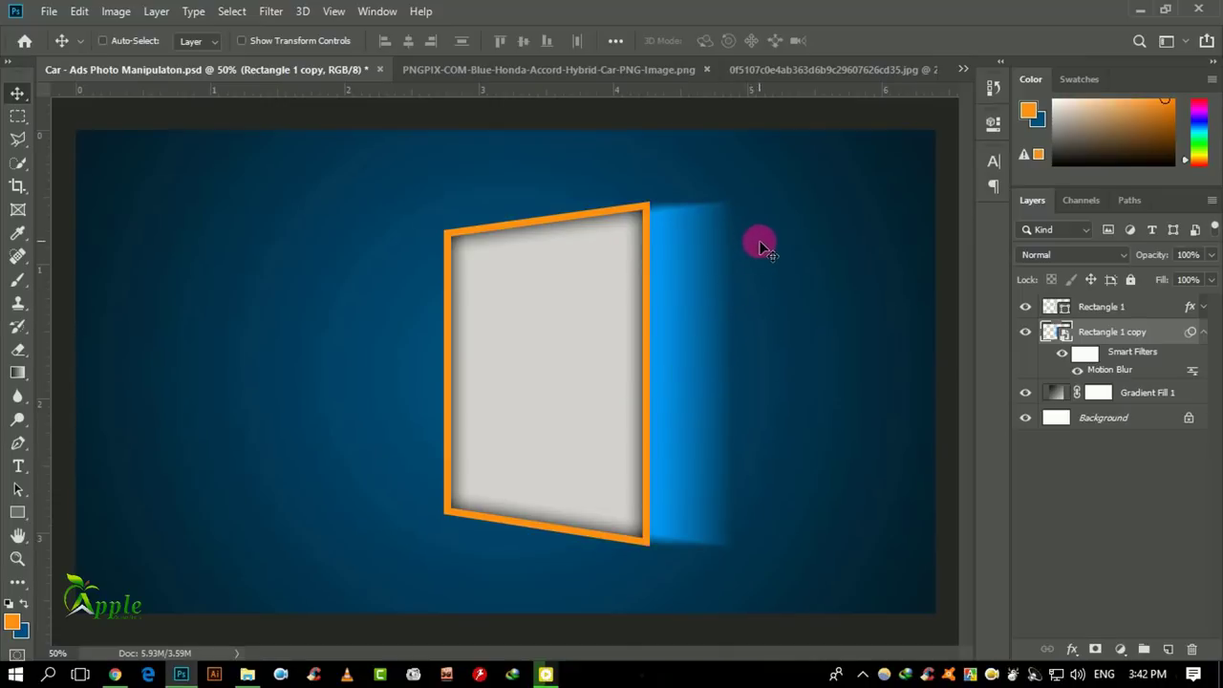
Scale the blurred blue Rectangle 1 copy up to about 102% from its corner
key("ctrl+t")
scroll(669, 232, "up", 1, "alt")
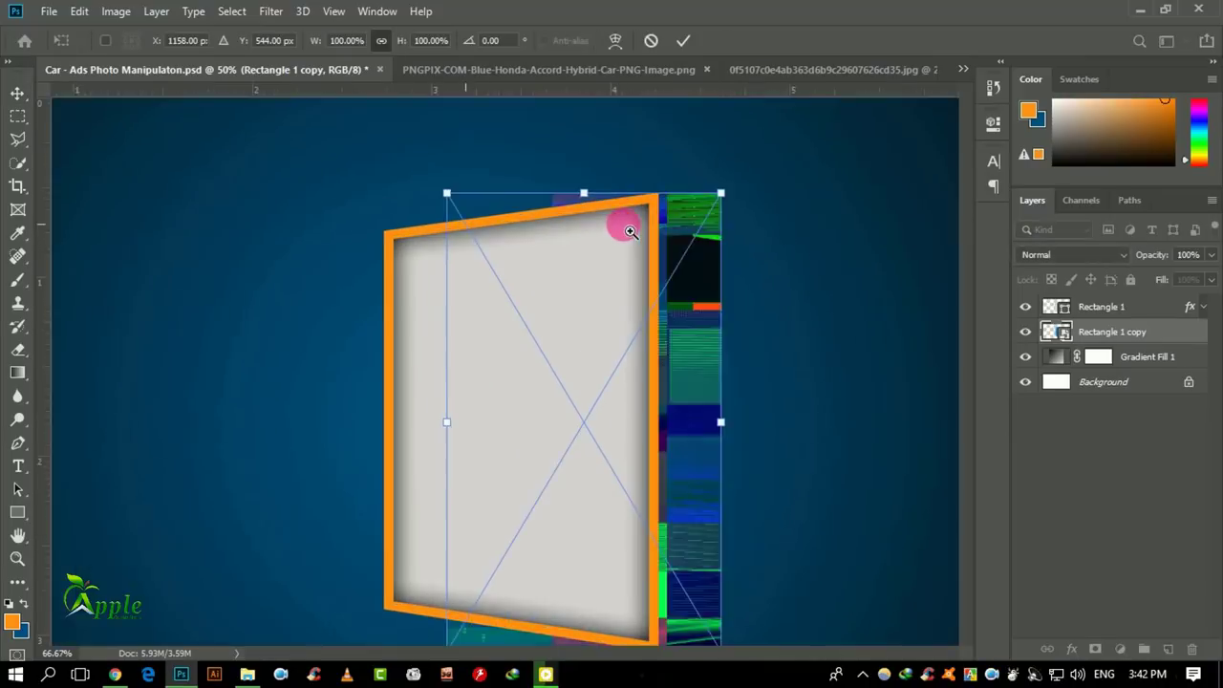
scroll(622, 224, "up", 1, "alt")
left_click_drag(357, 175, 342, 165)
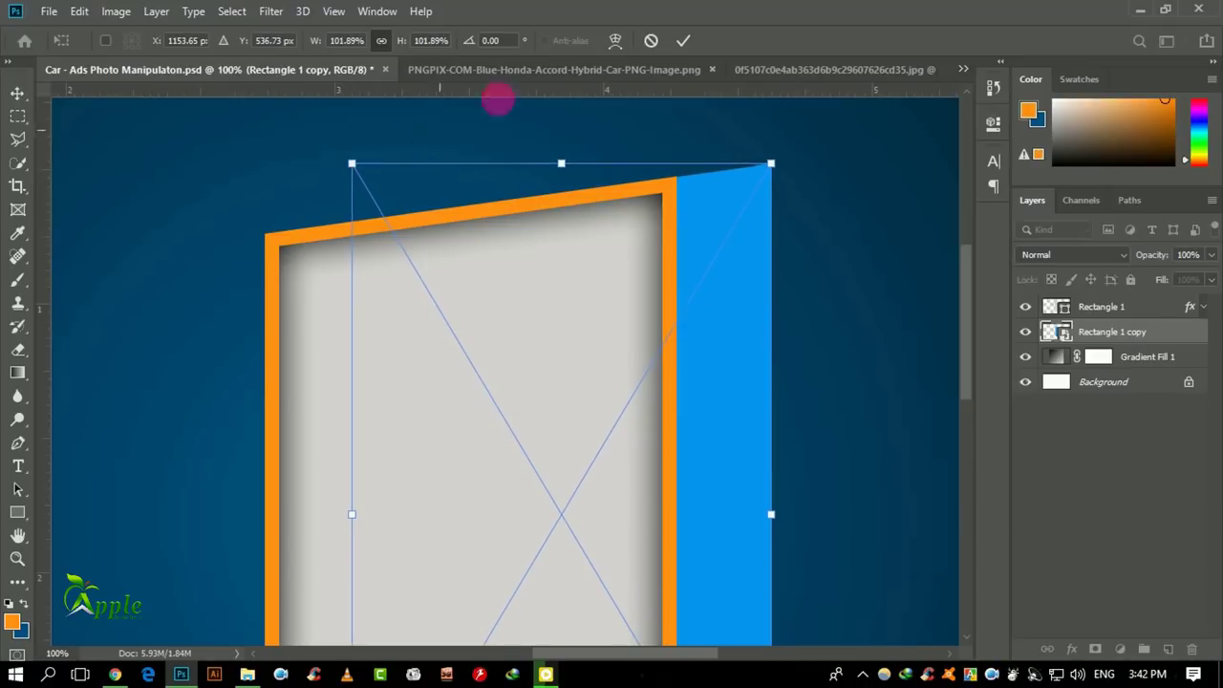
left_click(682, 40)
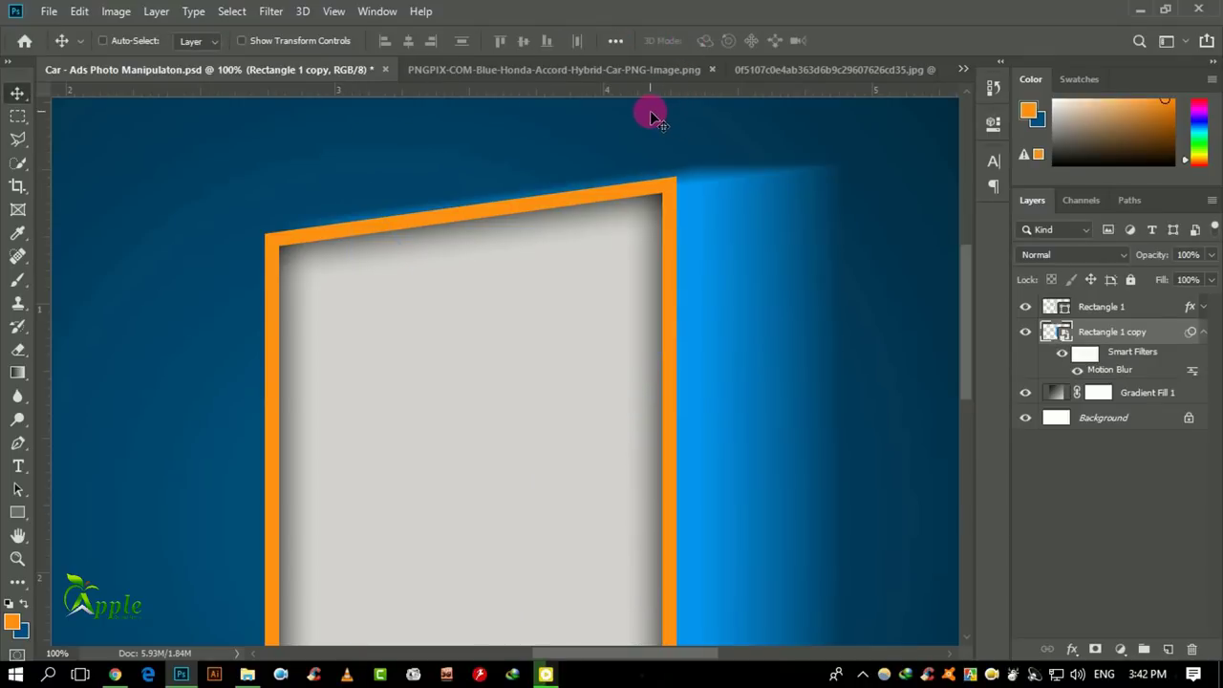
scroll(616, 177, "down", 2, "alt")
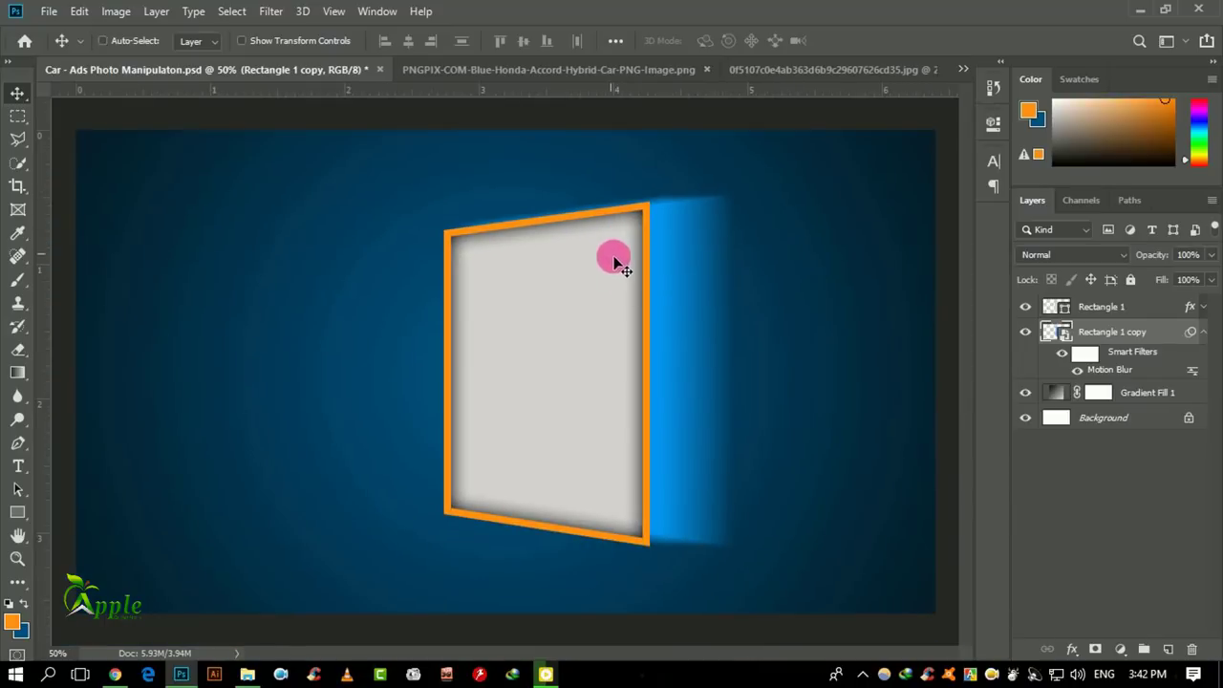
Open Layer Style for the blue glow layer after briefly opening and closing its smart object
double_click(1054, 332)
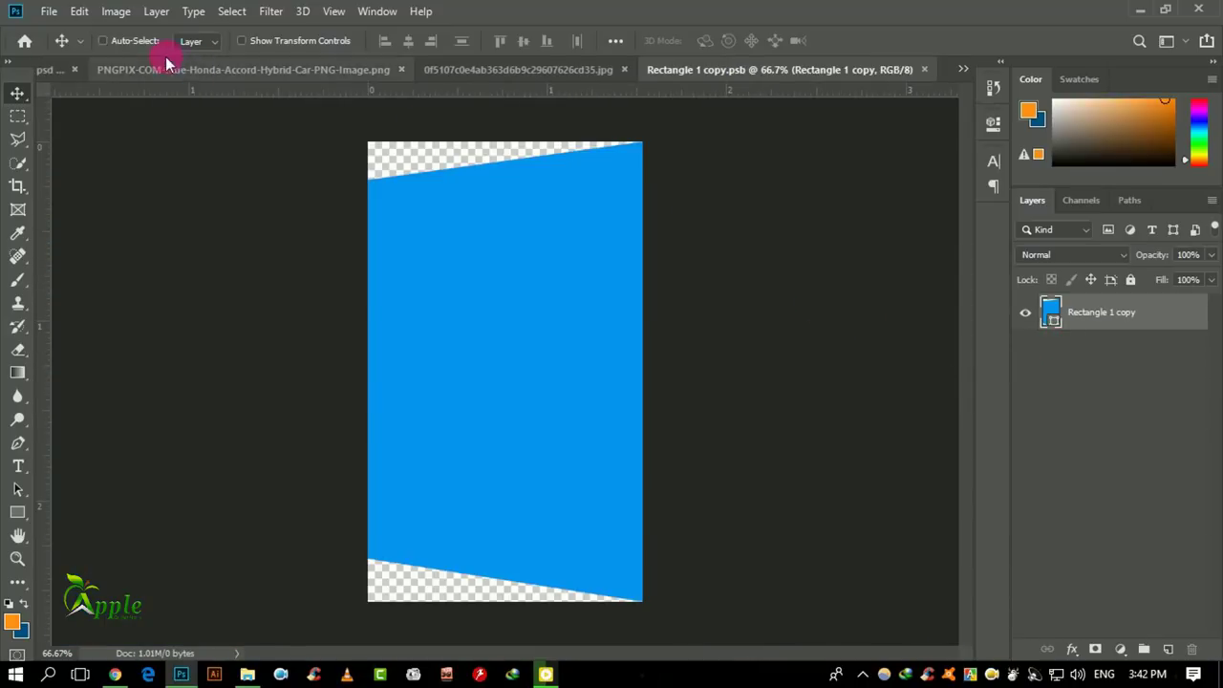
left_click(923, 69)
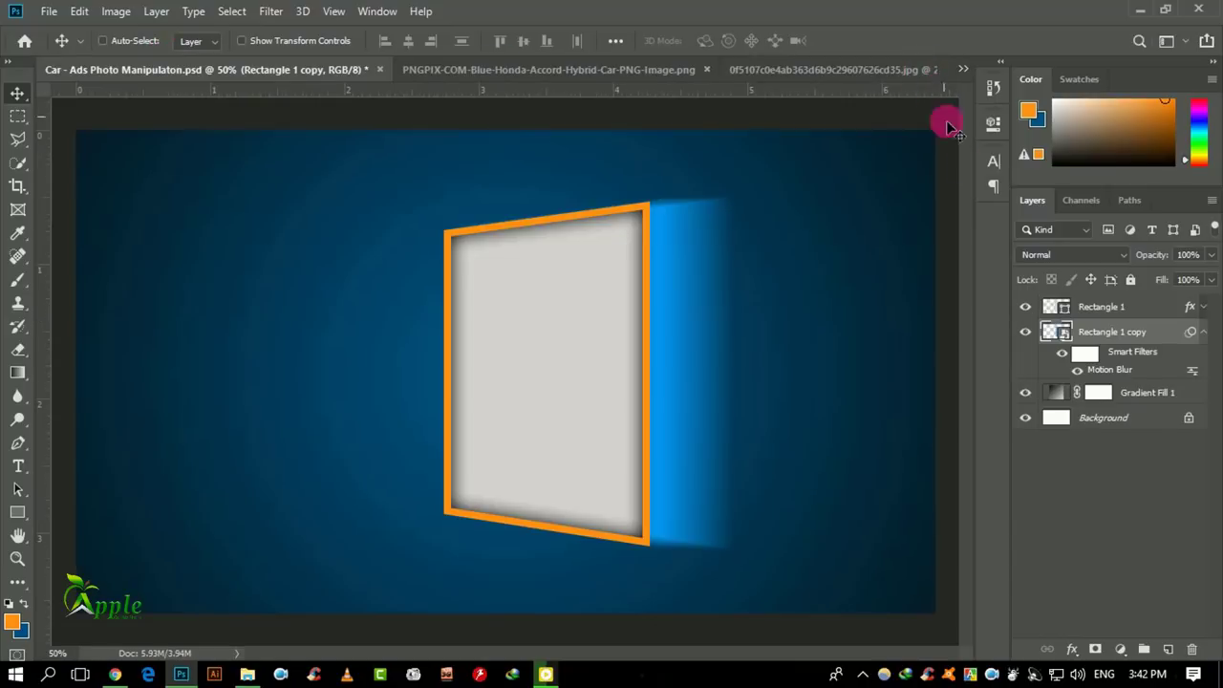
double_click(1180, 332)
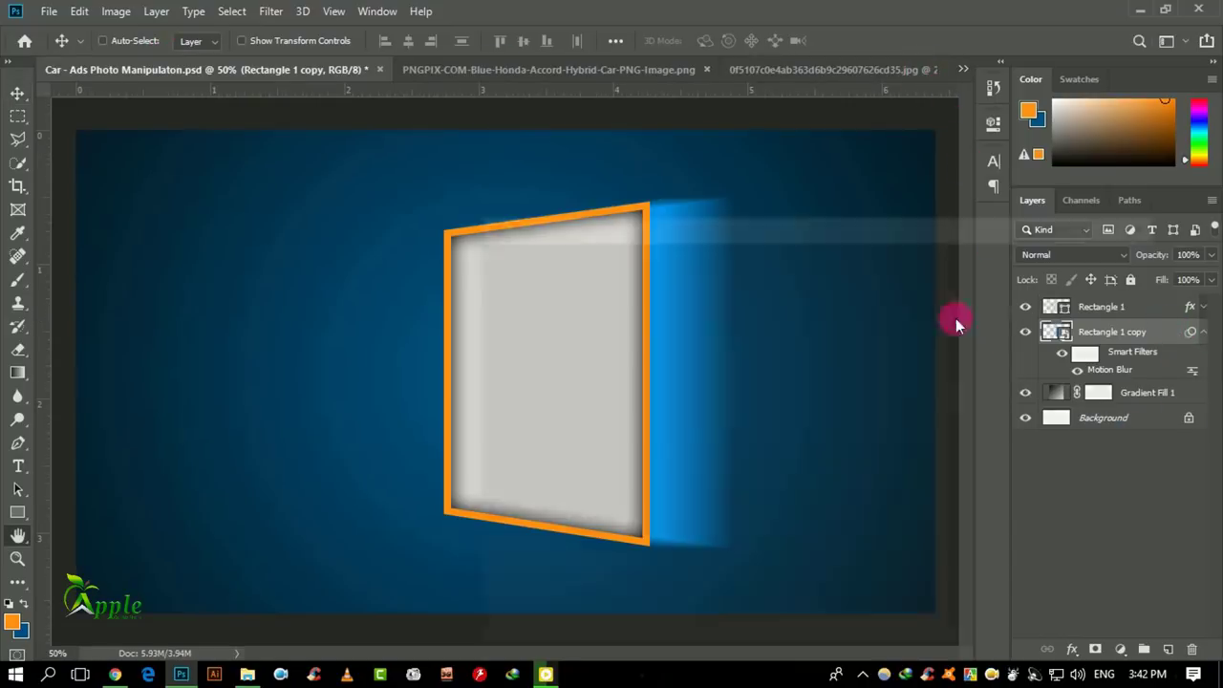
mouse_move(732, 219)
left_mouse_down()
mouse_move(1145, 394)
mouse_move(1137, 254)
mouse_move(1151, 195)
left_mouse_up()
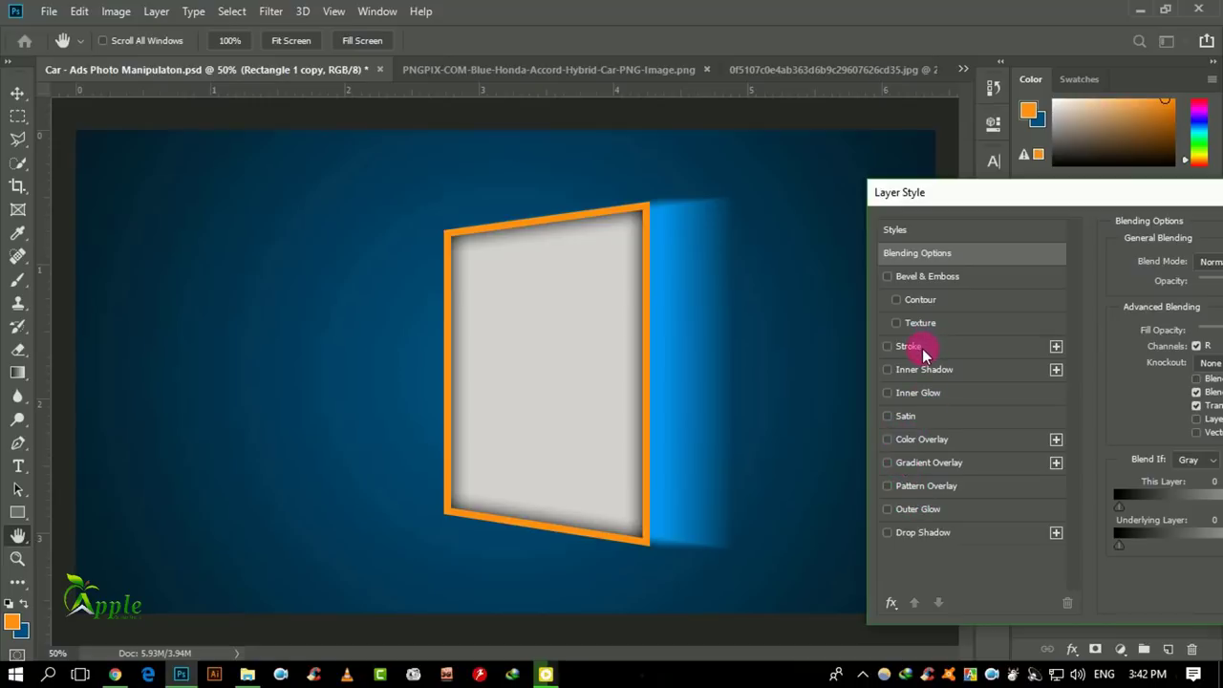
Give the glow a Color Overlay with a brightened background blue, and reposition it behind the frame
left_click(927, 439)
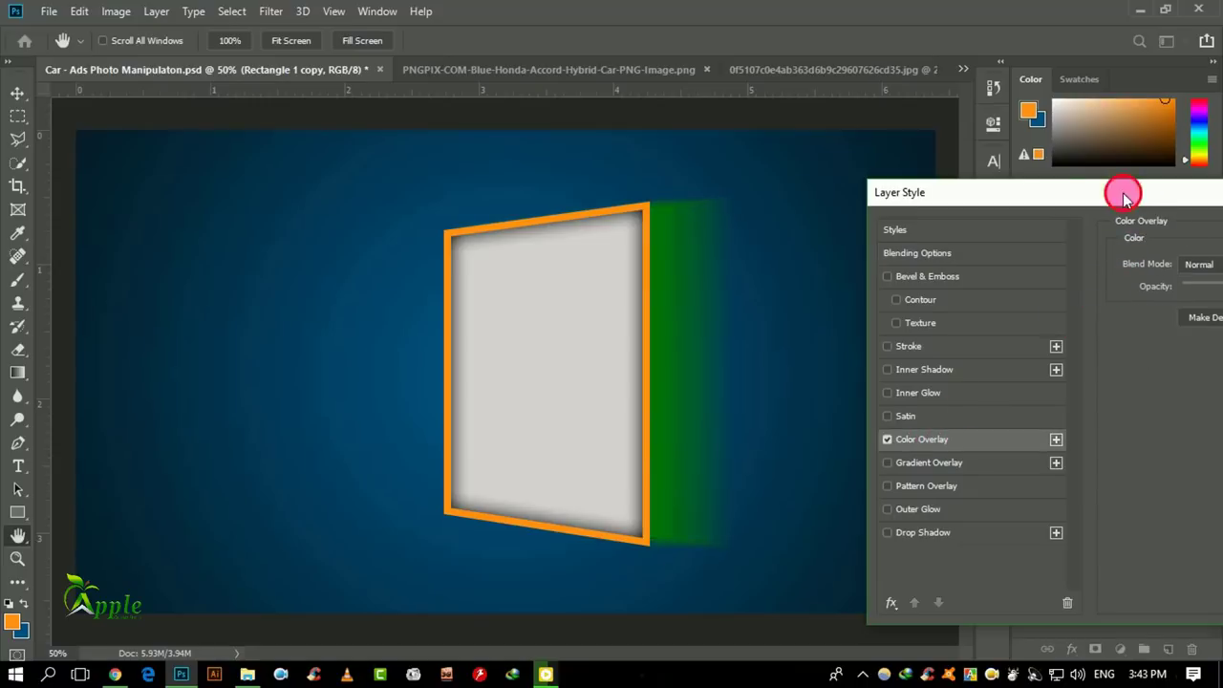
left_click_drag(1124, 191, 1043, 206)
left_click(1204, 276)
left_click(405, 372)
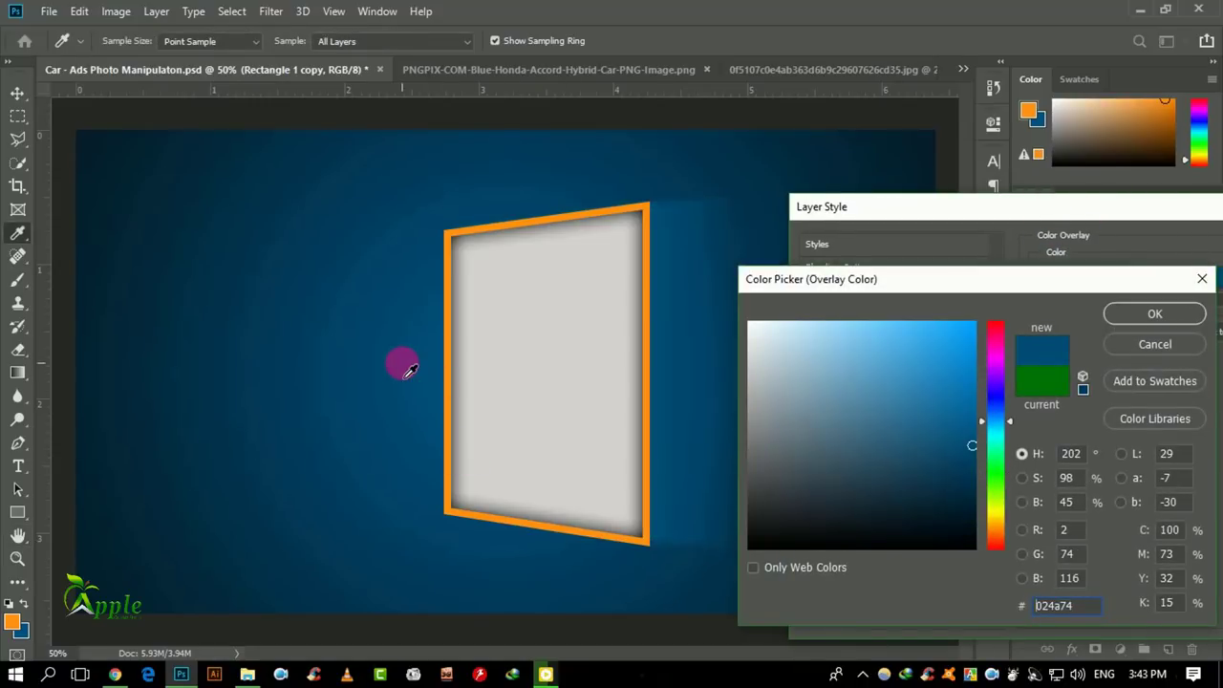
left_click(973, 413)
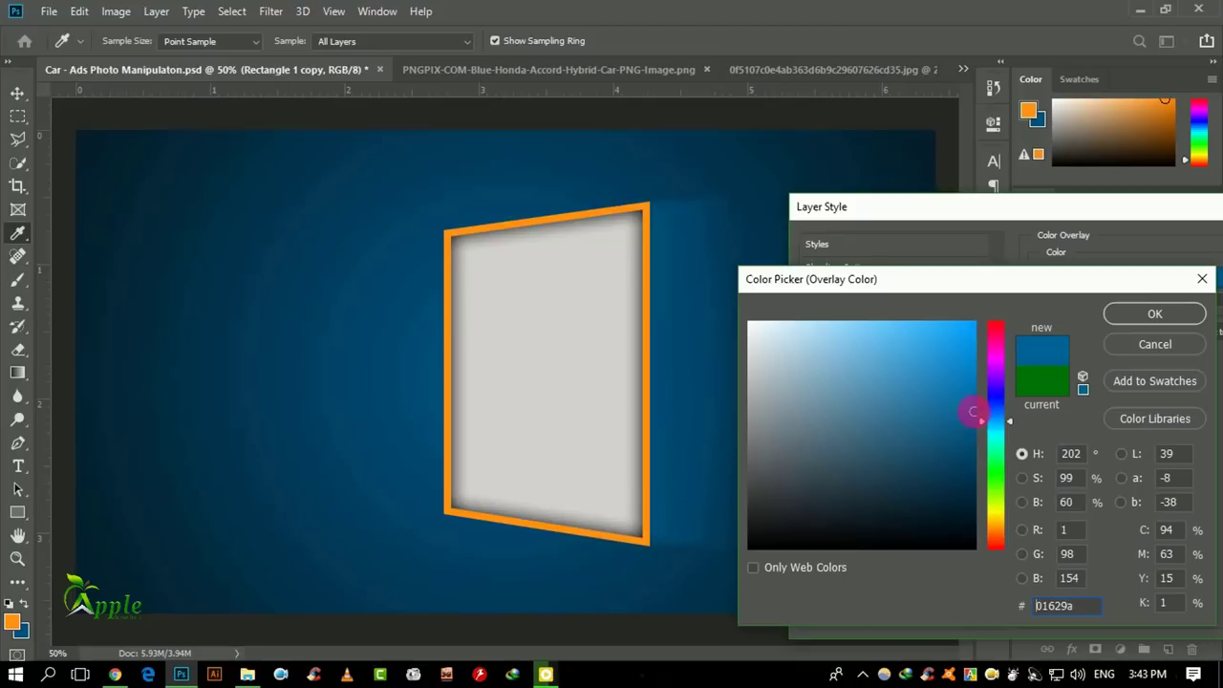
left_click(1153, 314)
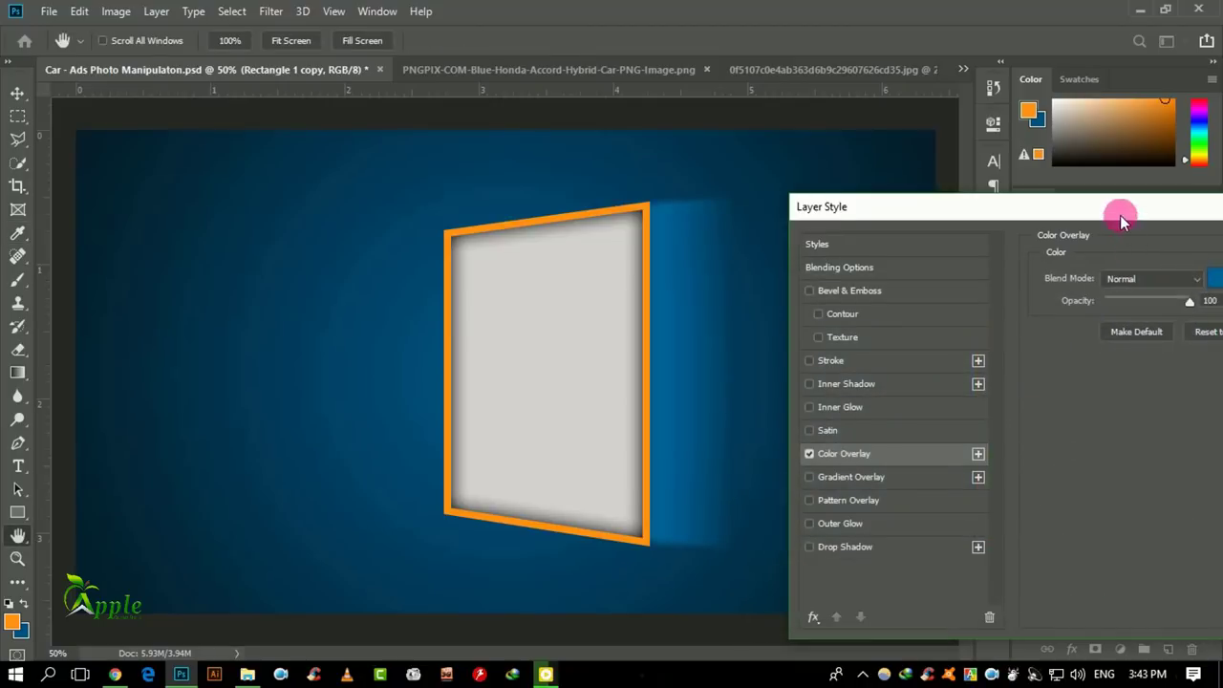
left_click_drag(1119, 213, 839, 288)
left_click(1144, 321)
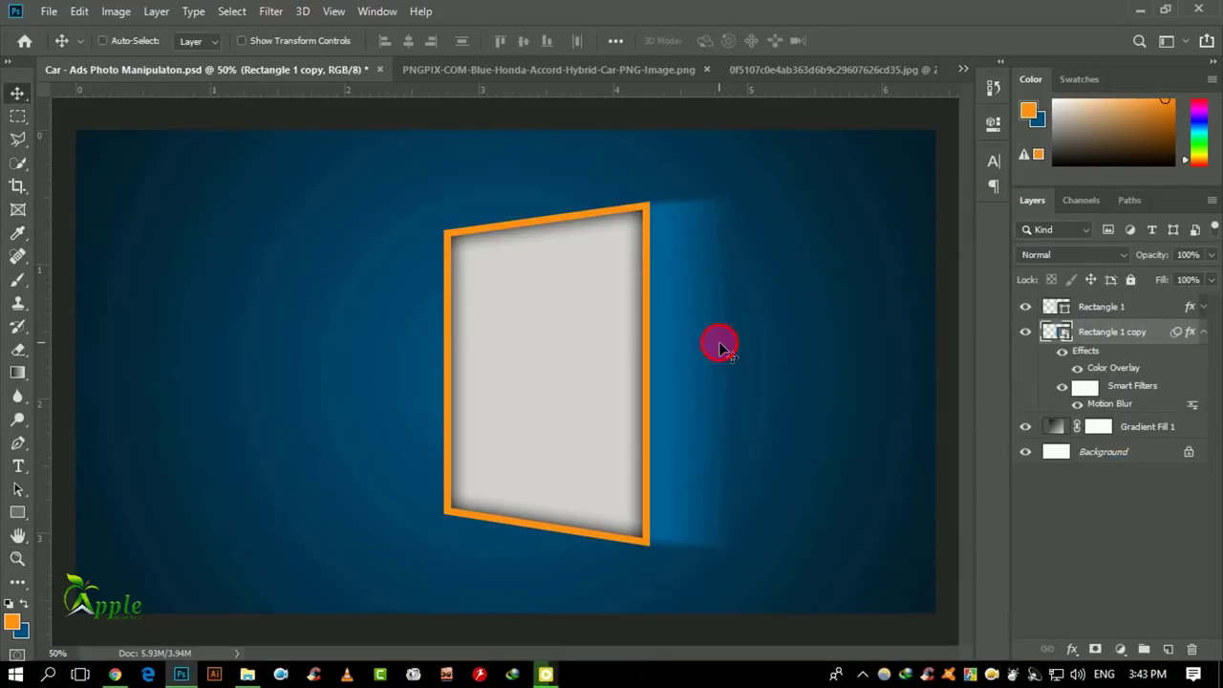
left_click_drag(719, 346, 691, 351)
left_click_drag(697, 345, 696, 345)
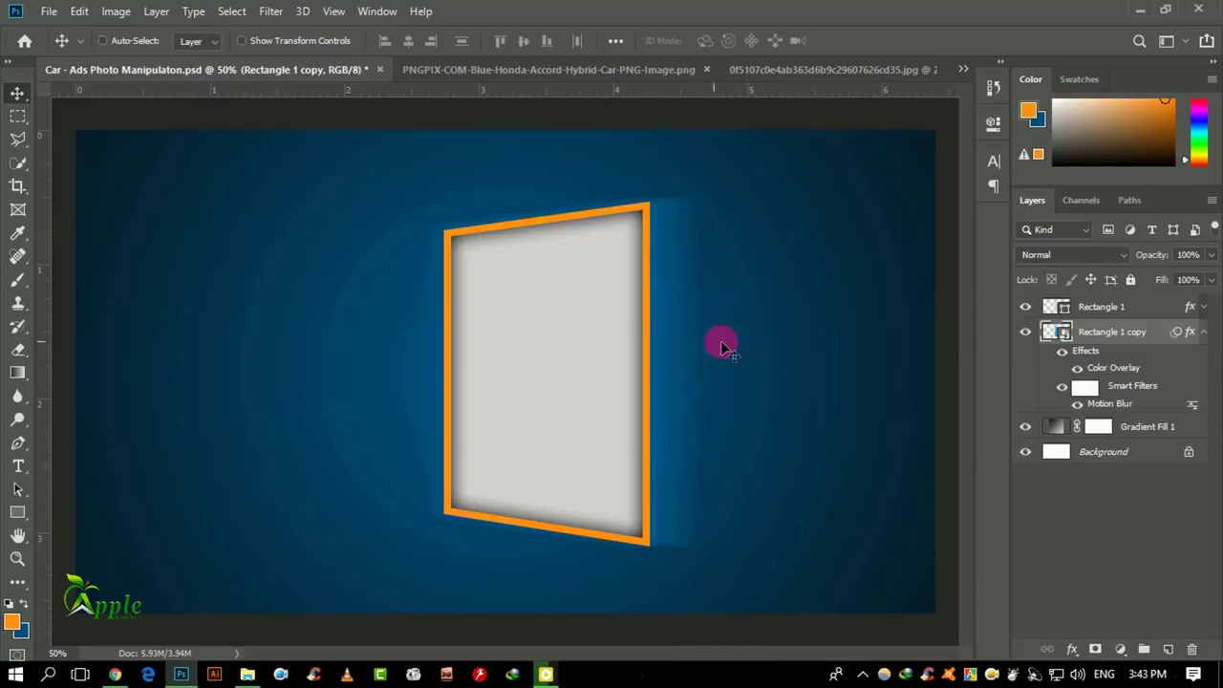
Change the glow's Color Overlay colour to the lighter blue #007fc9
double_click(1126, 379)
mouse_move(797, 213)
left_mouse_down()
mouse_move(1102, 362)
mouse_move(984, 385)
left_mouse_up()
left_click(1114, 459)
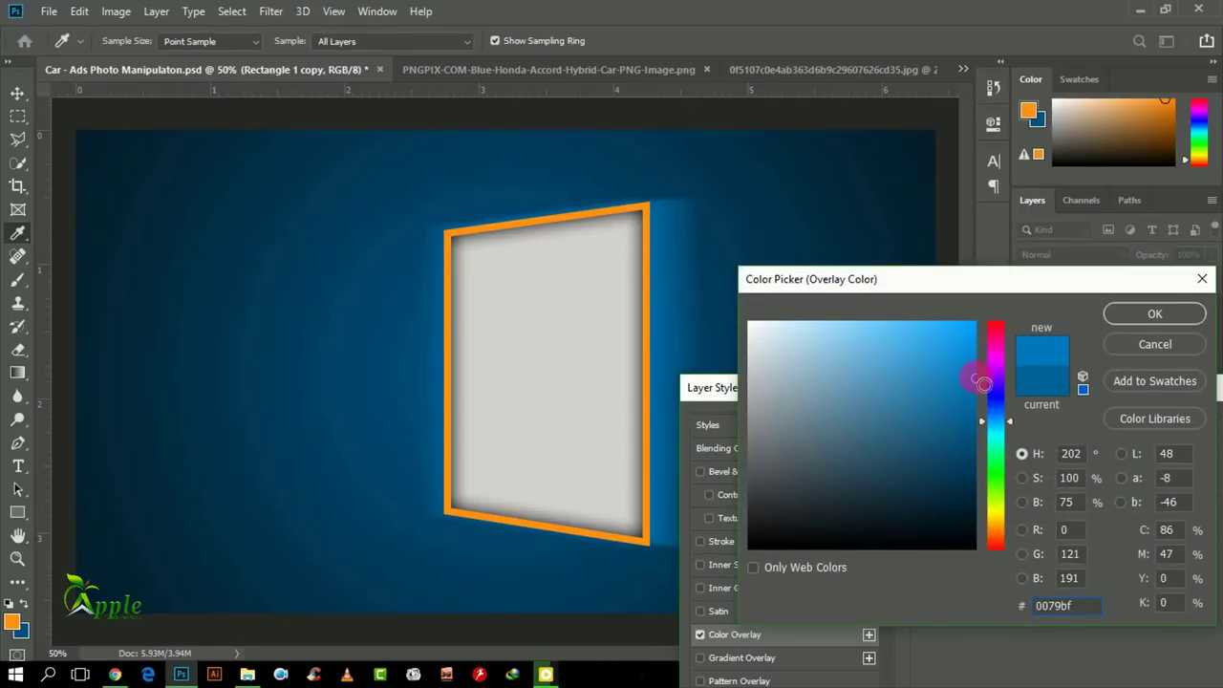
left_click(1155, 314)
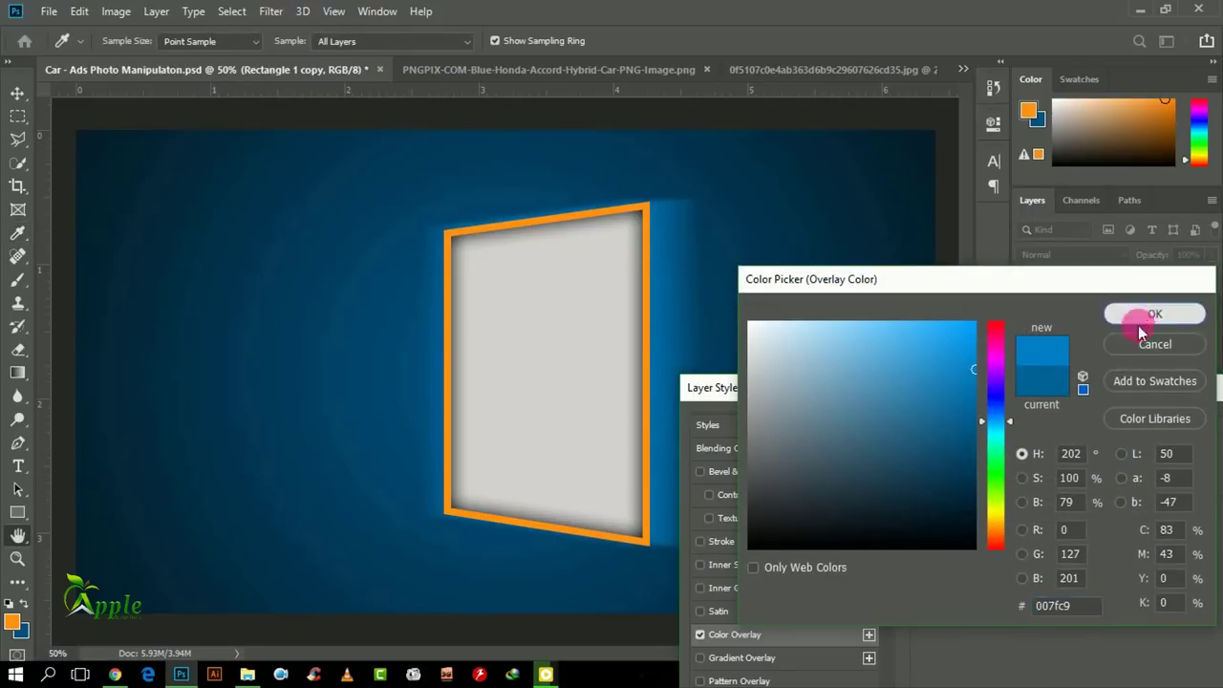
left_click_drag(1023, 309, 560, 508)
left_click(743, 541)
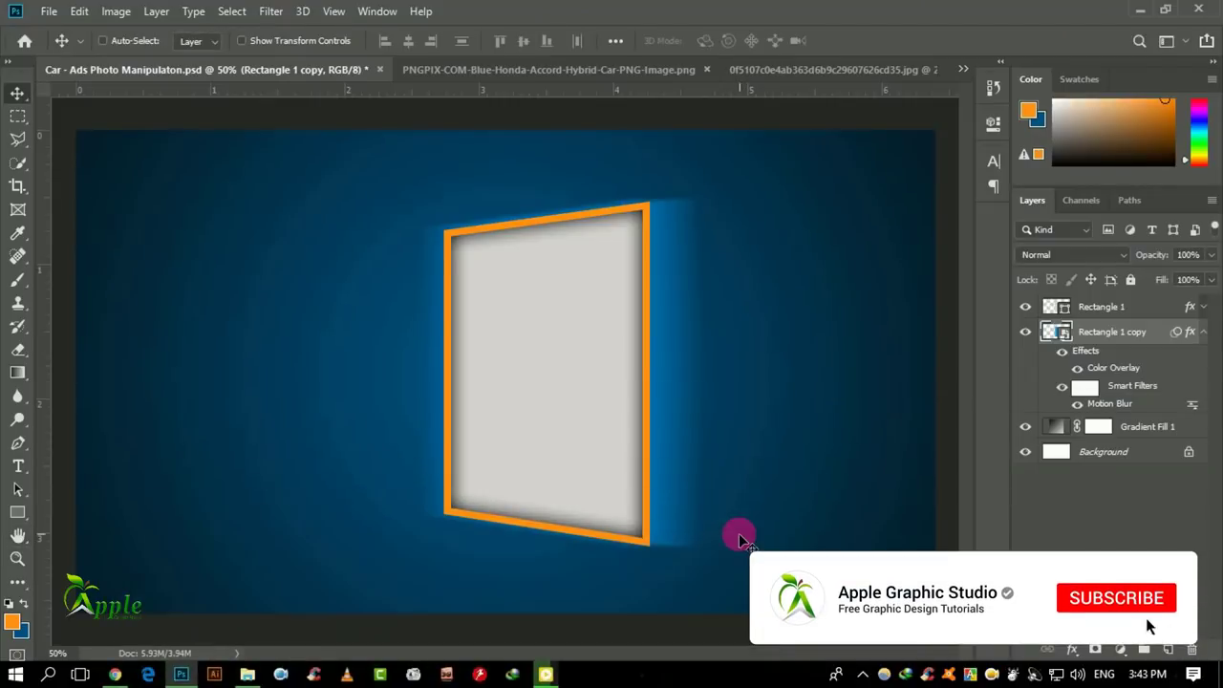
Bring the Honda car into the ad document, stacked above the orange frame
left_click(499, 79)
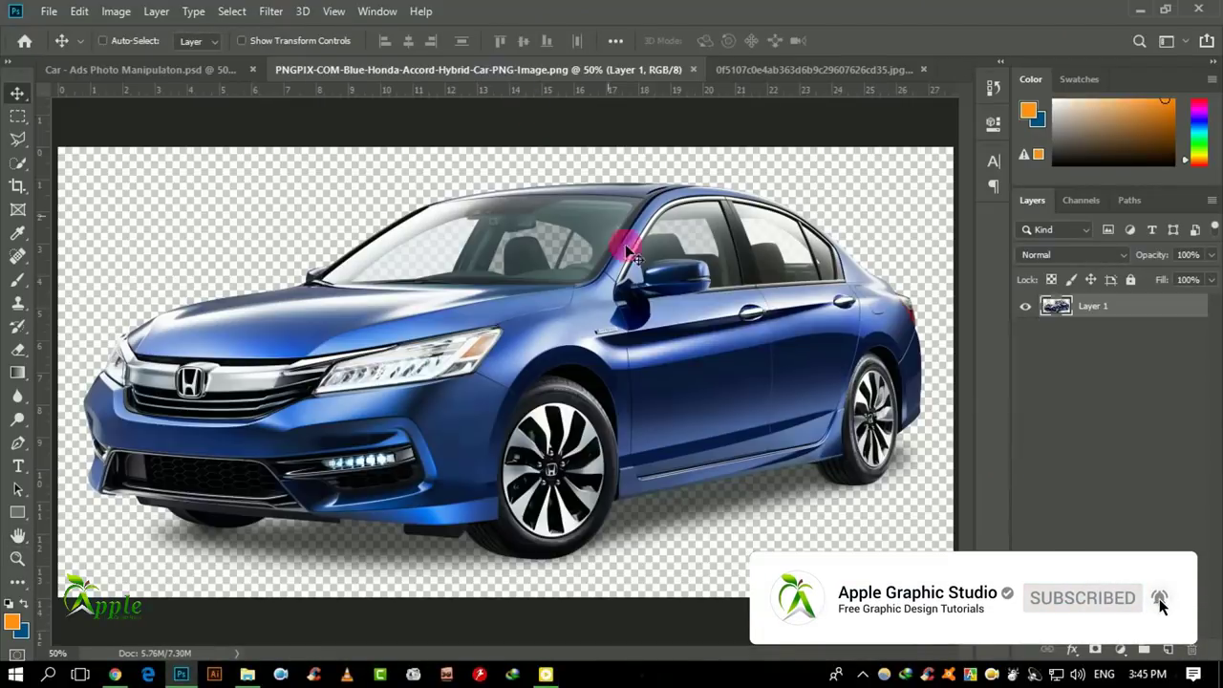
mouse_move(636, 300)
left_mouse_down()
mouse_move(244, 74)
mouse_move(418, 311)
left_mouse_up()
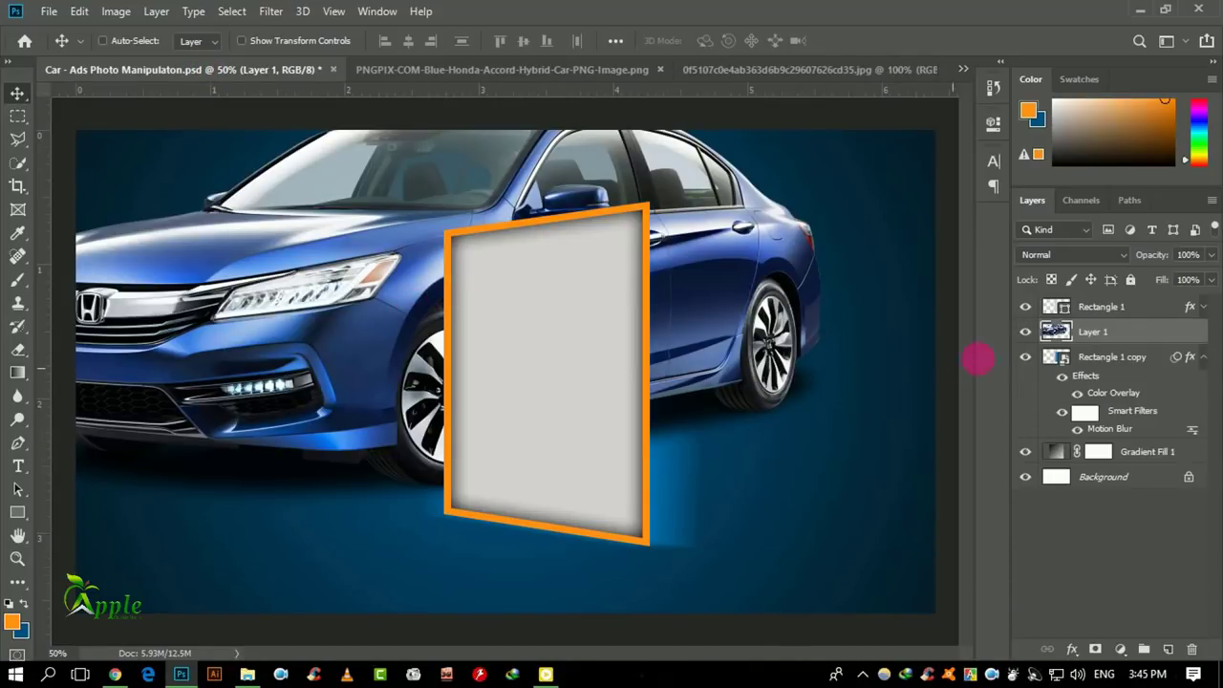
left_click_drag(1078, 332, 1078, 302)
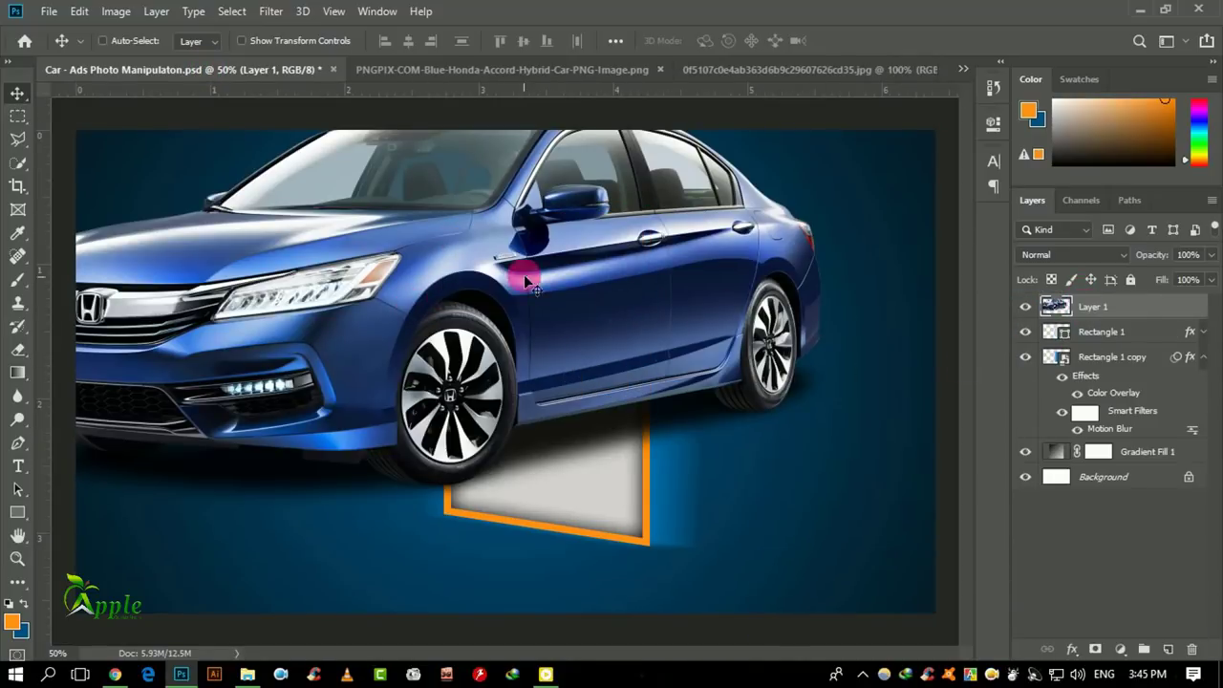
mouse_move(523, 274)
left_mouse_down()
mouse_move(463, 428)
mouse_move(443, 433)
left_mouse_up()
Free Transform the car down to about 57-59% over the frame and commit
left_click(80, 11)
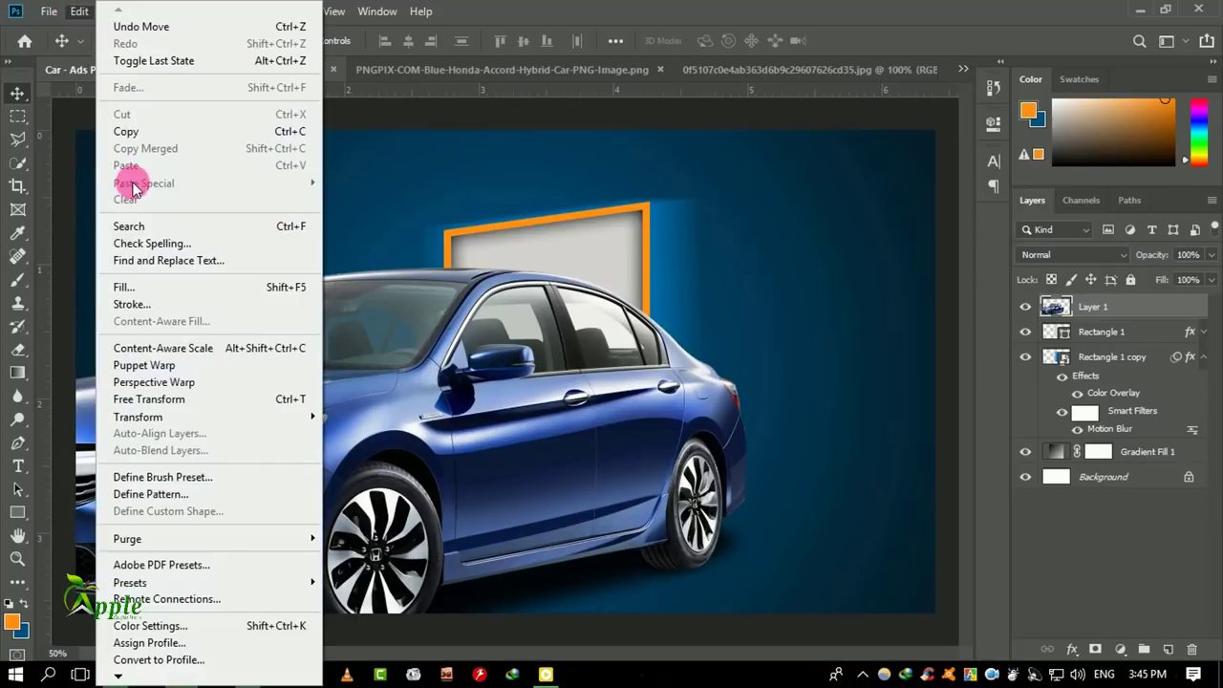
left_click(155, 317)
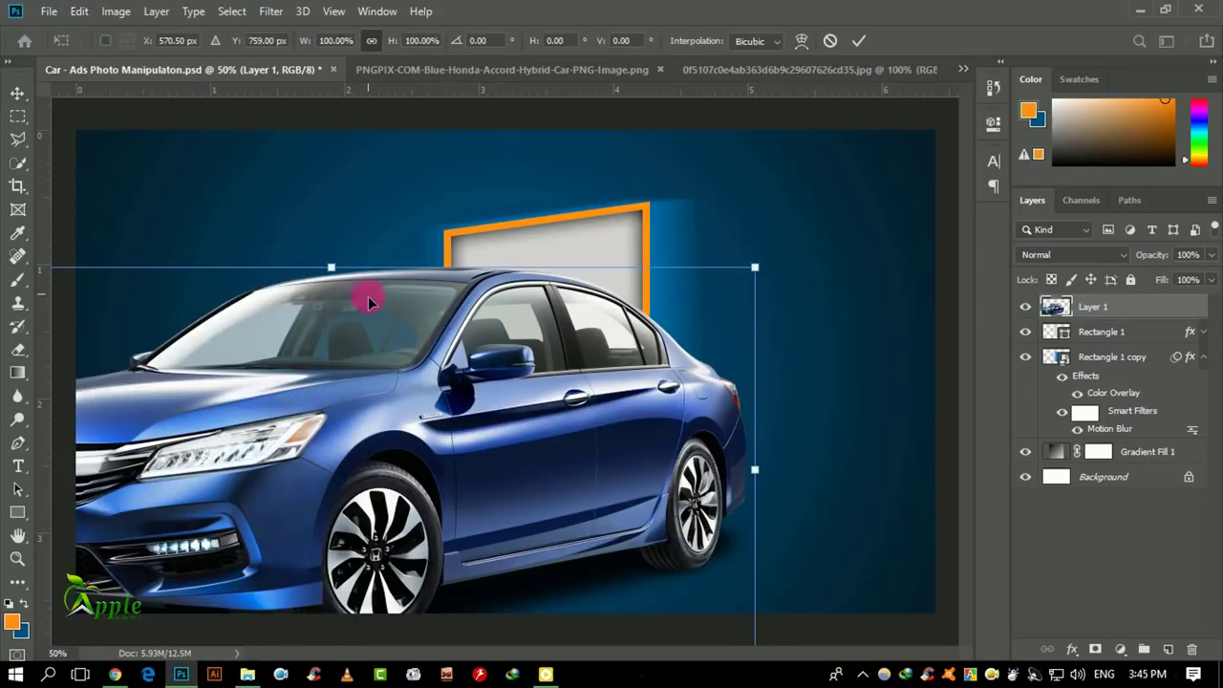
key("ctrl+minus")
key("ctrl+minus")
left_click_drag(208, 317, 450, 344)
mouse_move(549, 459)
left_mouse_down()
mouse_move(514, 399)
mouse_move(516, 424)
left_mouse_up()
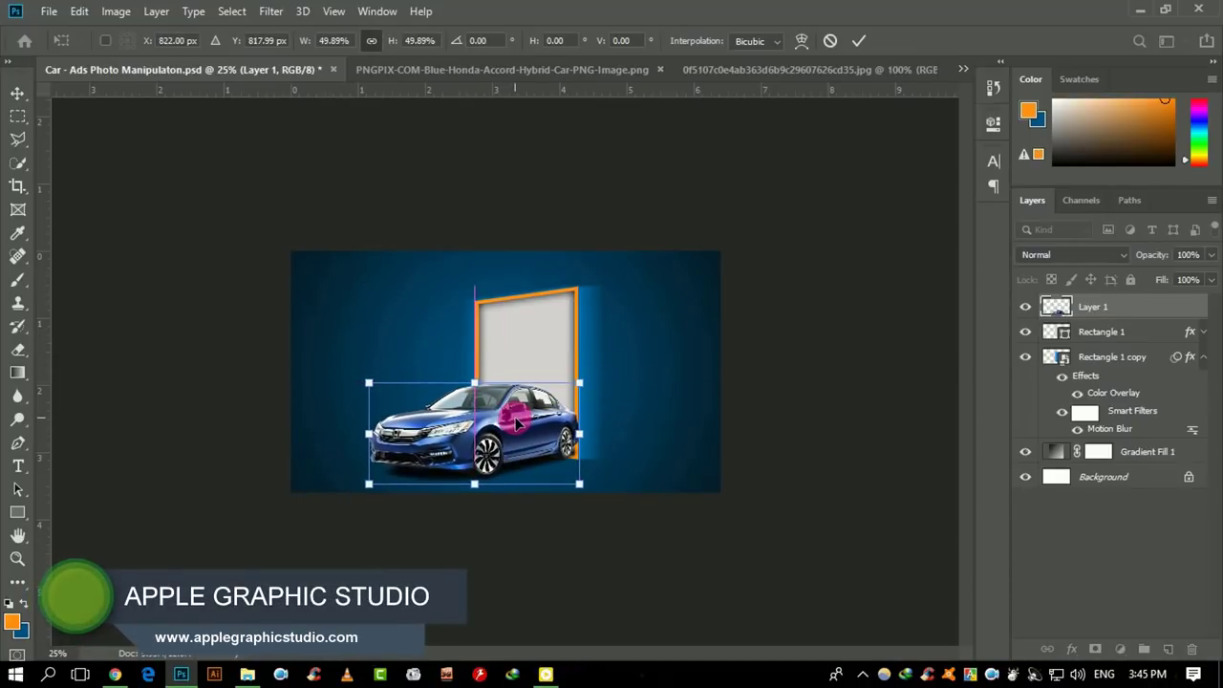
key("ctrl+plus")
key("ctrl+plus")
key("ctrl+plus")
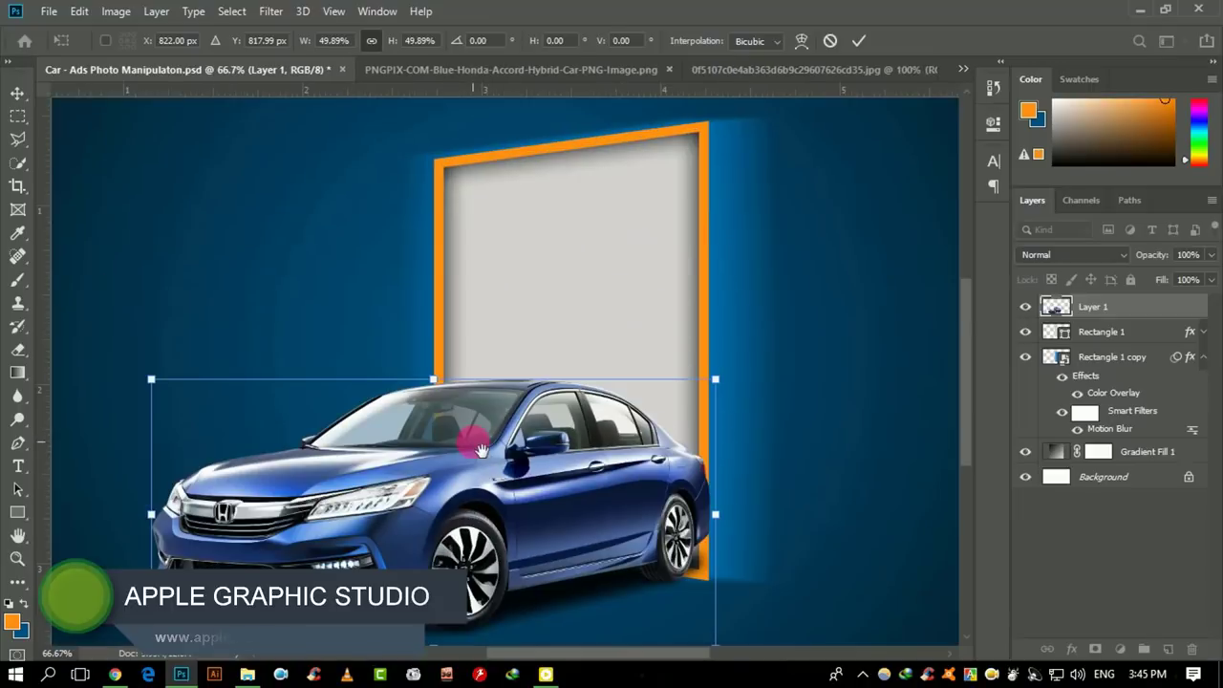
left_click_drag(478, 409, 560, 404)
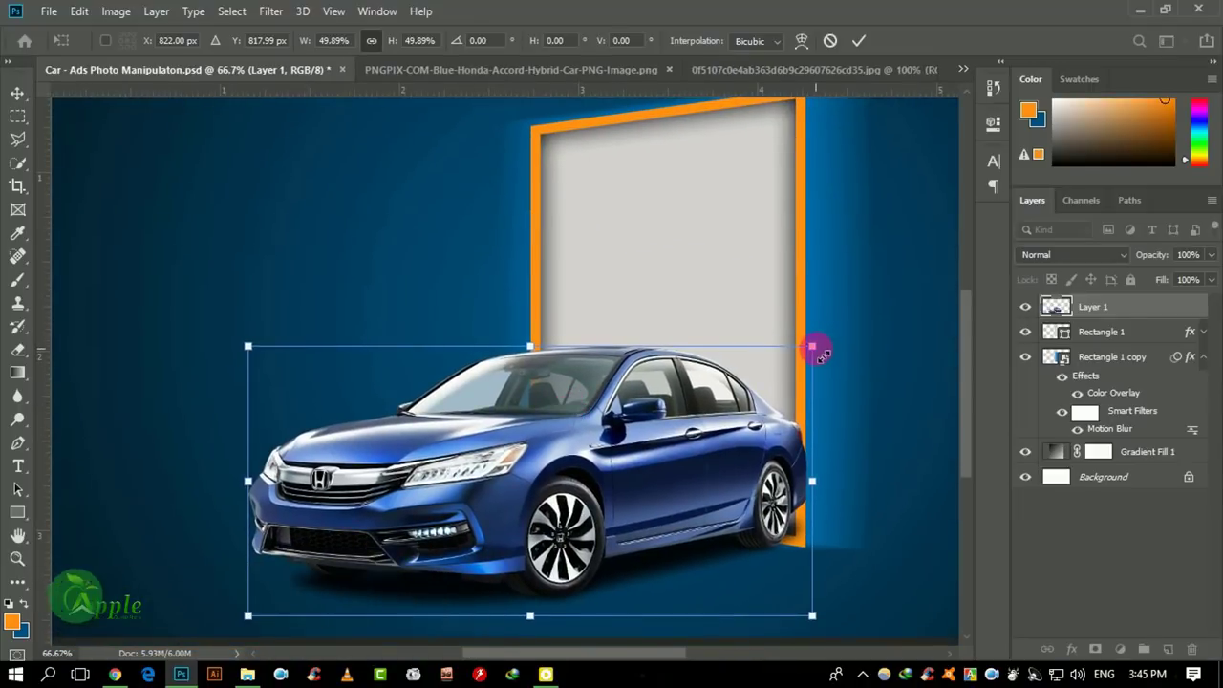
left_click_drag(812, 346, 934, 316)
mouse_move(744, 394)
left_mouse_down()
mouse_move(709, 403)
mouse_move(773, 404)
mouse_move(850, 346)
mouse_move(737, 396)
mouse_move(697, 396)
mouse_move(690, 419)
mouse_move(719, 408)
left_mouse_up()
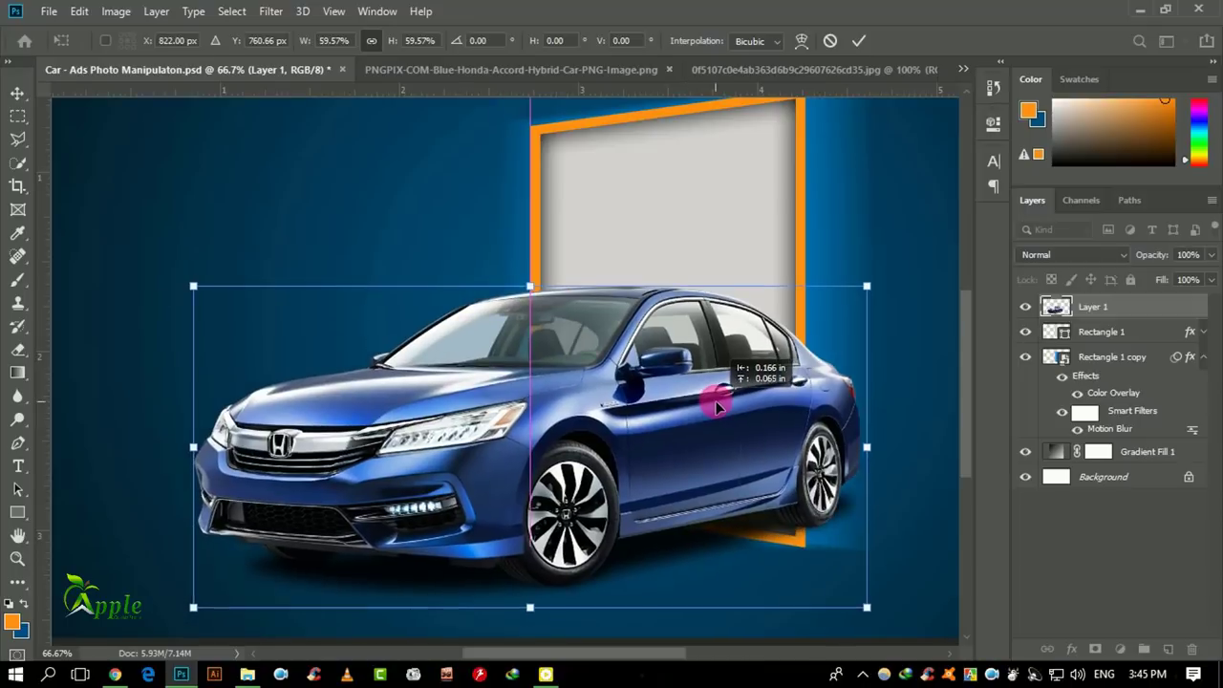
left_click(858, 40)
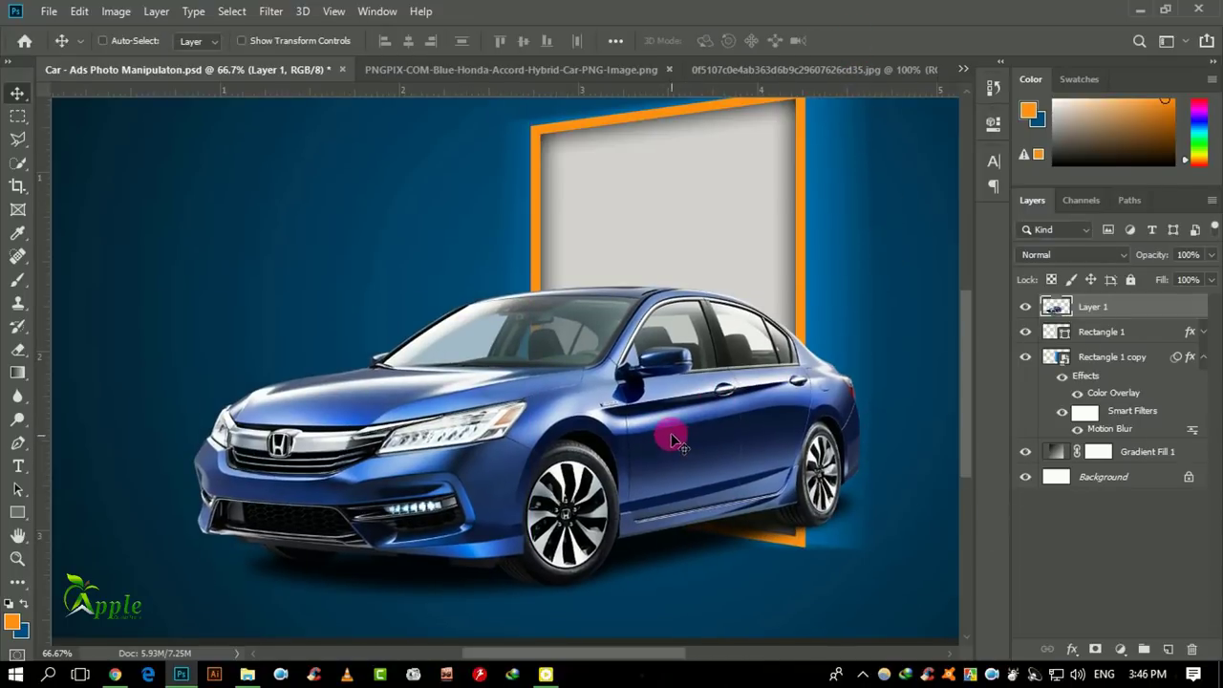
Move the car right and up across the frame and inspect its placement
mouse_move(671, 433)
left_mouse_down()
mouse_move(800, 385)
mouse_move(783, 350)
mouse_move(789, 385)
left_mouse_up()
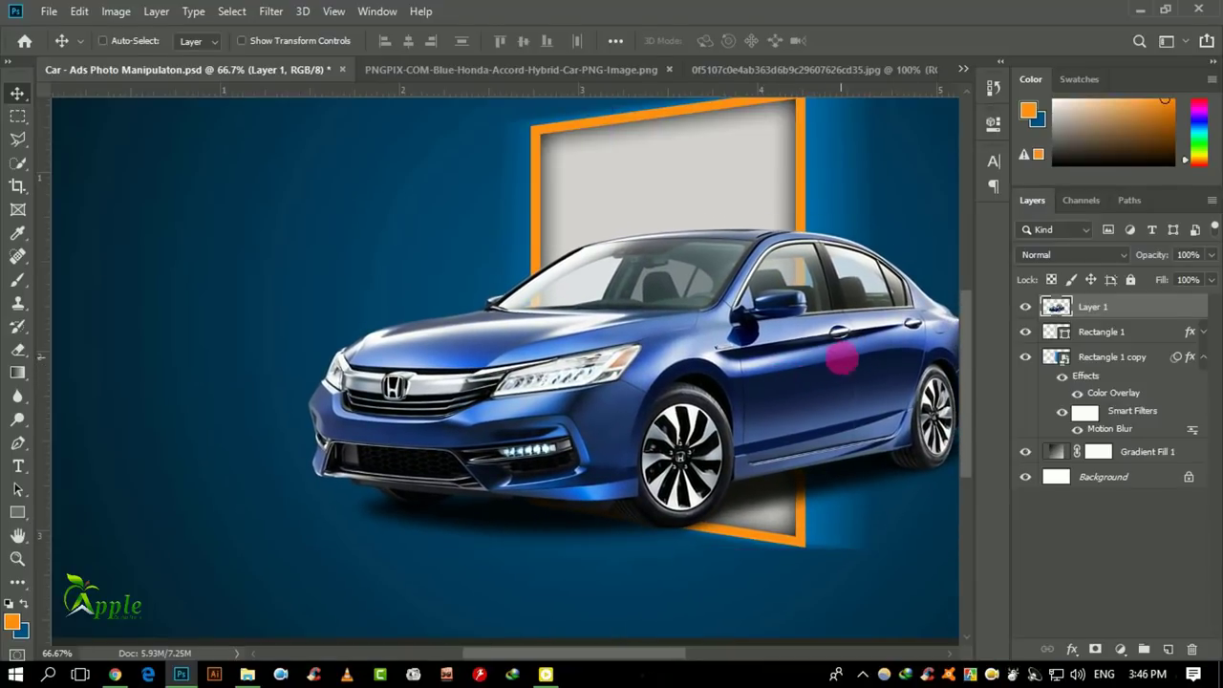
mouse_move(841, 350)
left_mouse_down()
mouse_move(743, 395)
mouse_move(663, 401)
left_mouse_up()
scroll(640, 399, "up", 1)
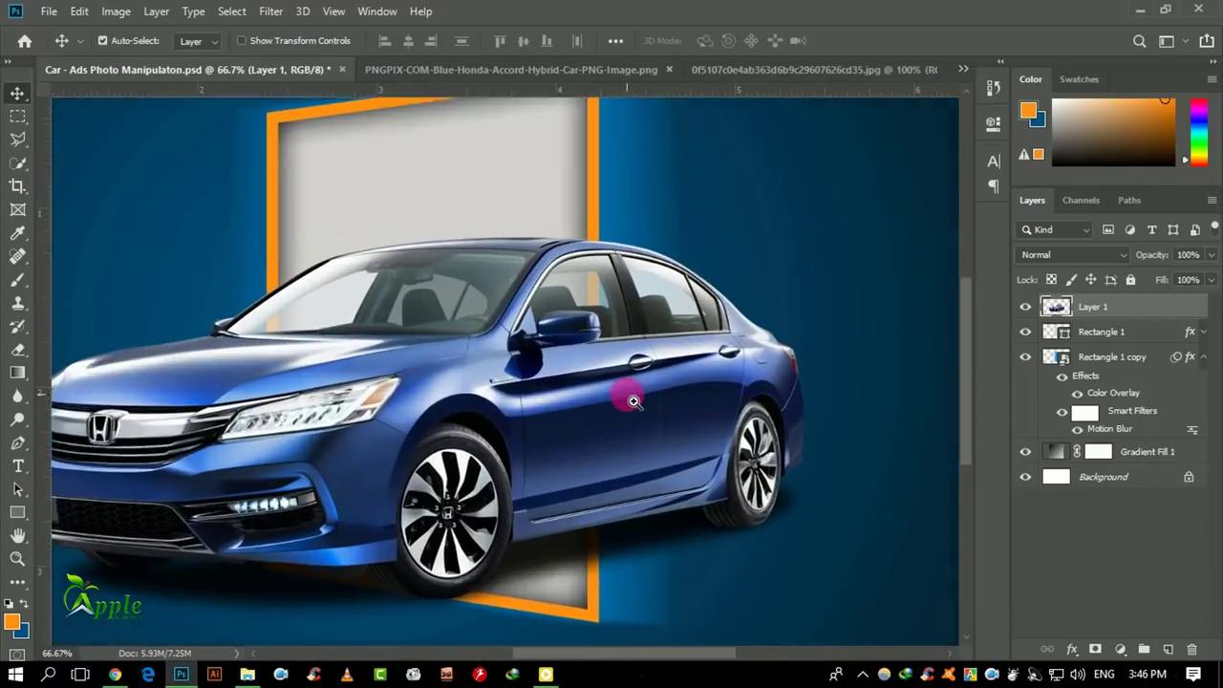
mouse_move(622, 464)
left_mouse_down()
mouse_move(585, 392)
mouse_move(601, 464)
left_mouse_up()
Duplicate the car layer, hide the copy, and clip Layer 1 to the frame's rectangle
key("ctrl+minus")
key("ctrl+minus")
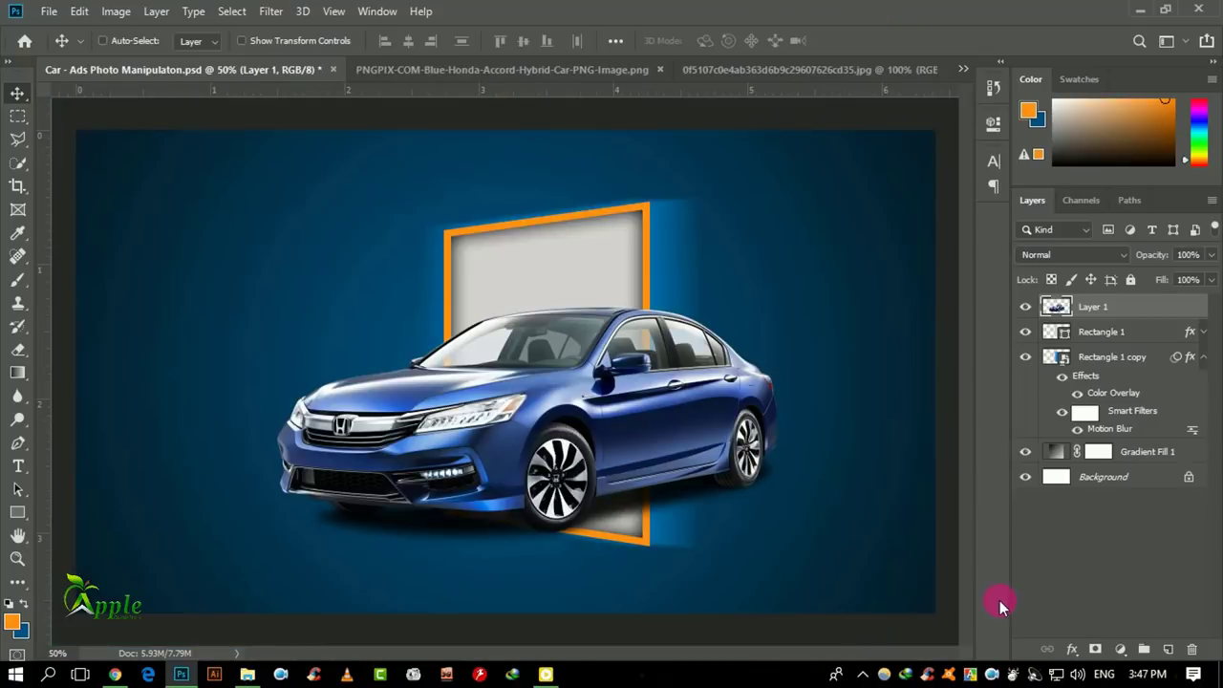
mouse_move(1152, 335)
left_mouse_down()
mouse_move(1181, 657)
mouse_move(1167, 650)
left_mouse_up()
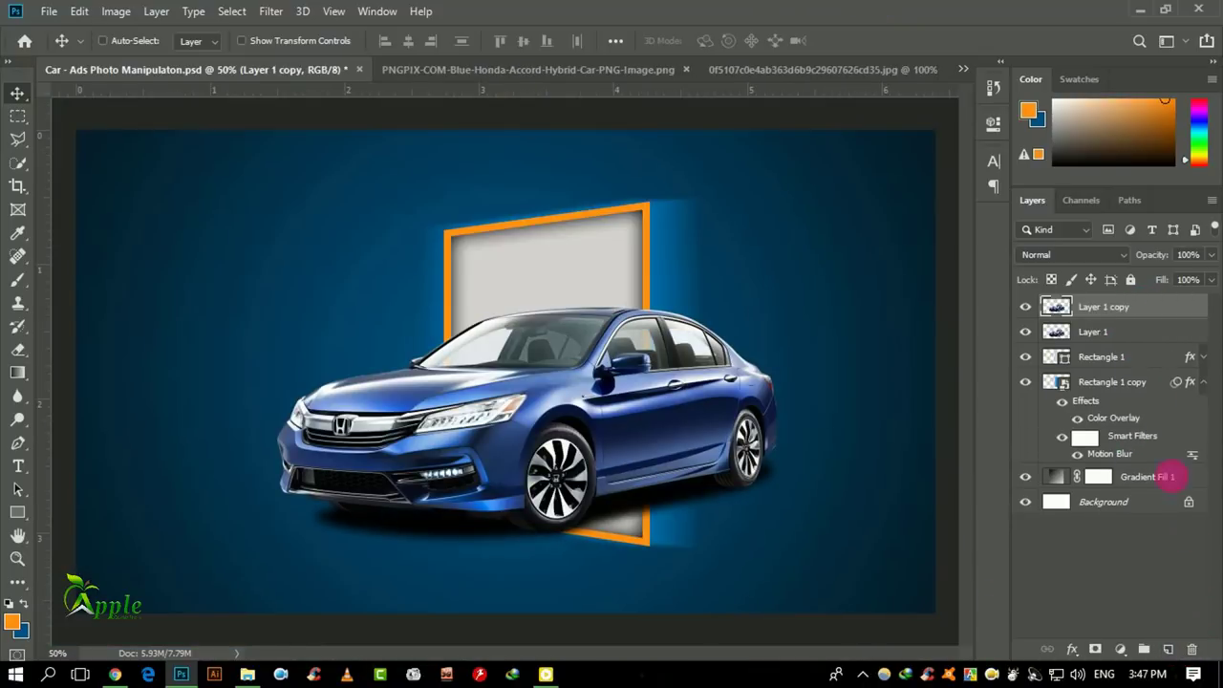
left_click(1026, 306)
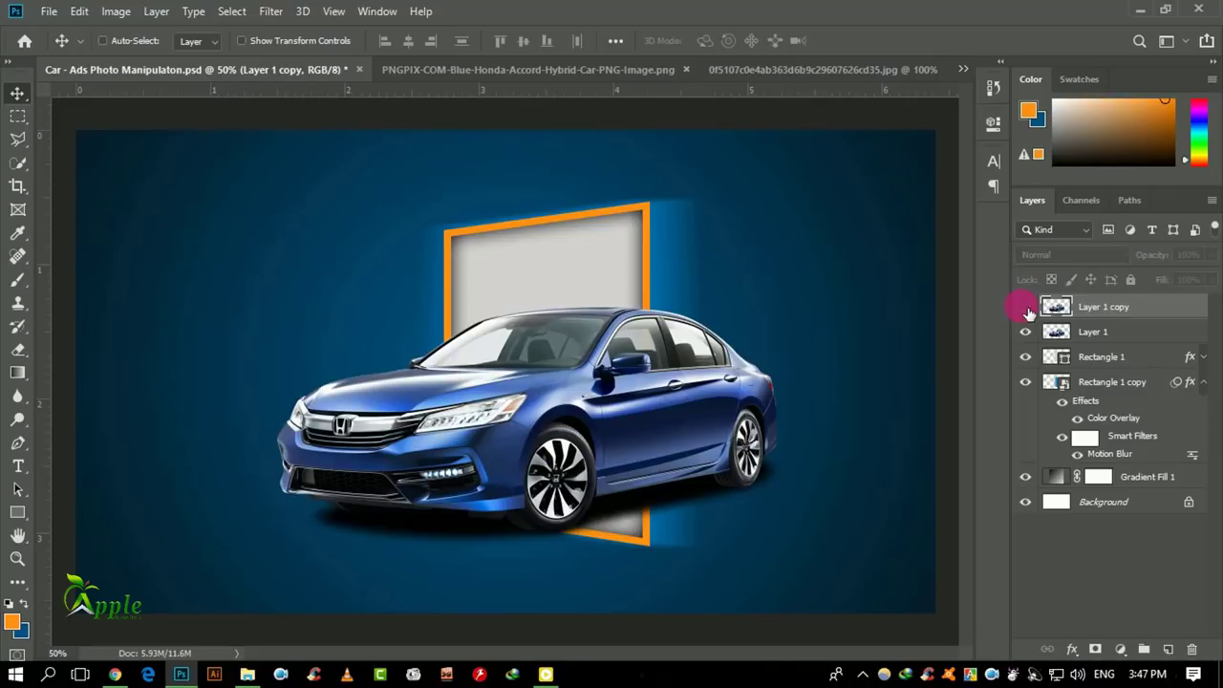
left_click(1123, 339)
right_click(1123, 337)
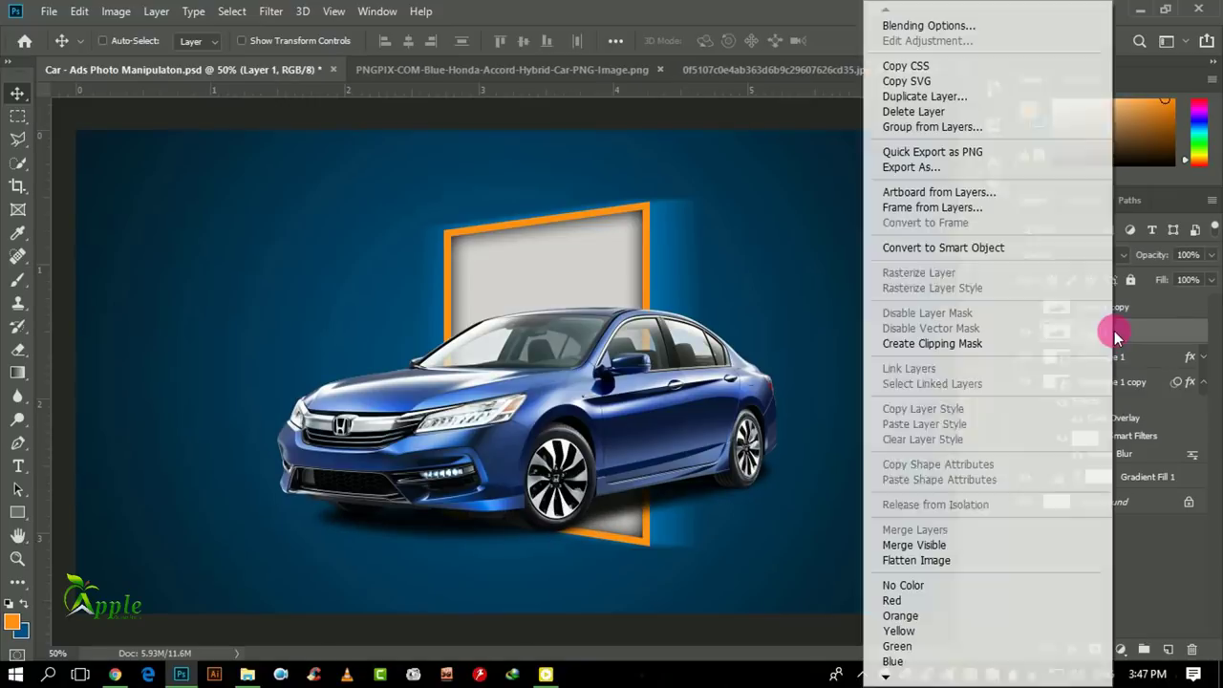
left_click(992, 346)
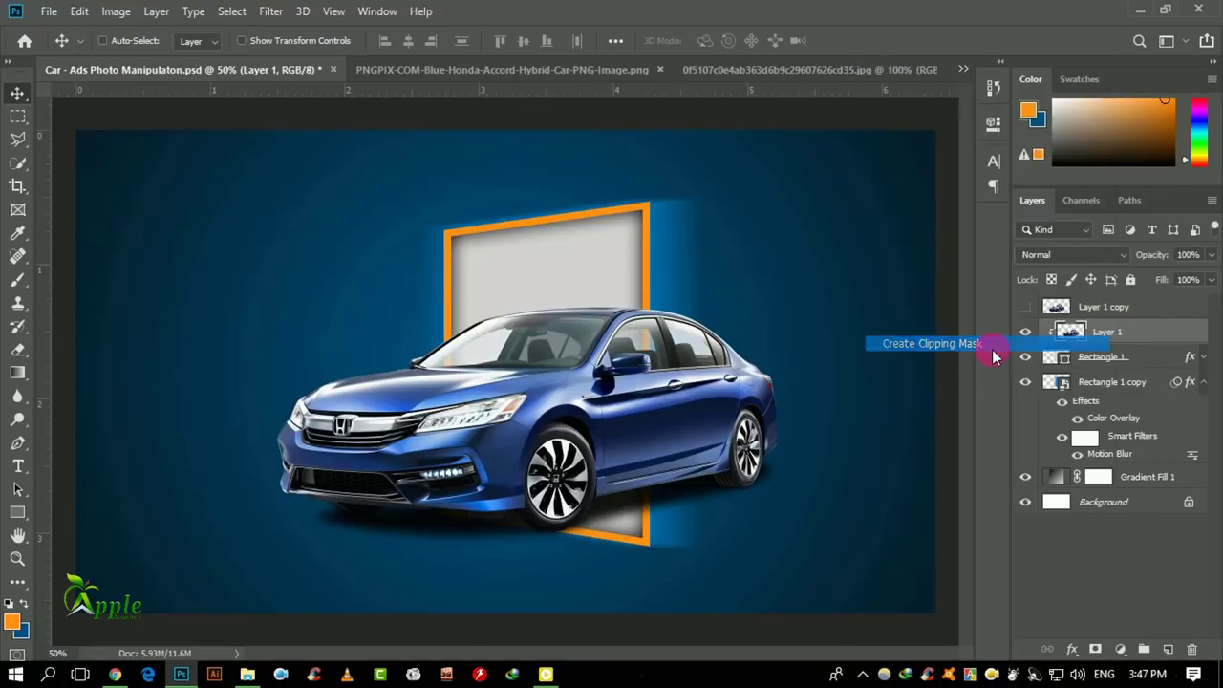
Show Layer 1 copy again and give it a blank layer mask
left_click(1113, 313)
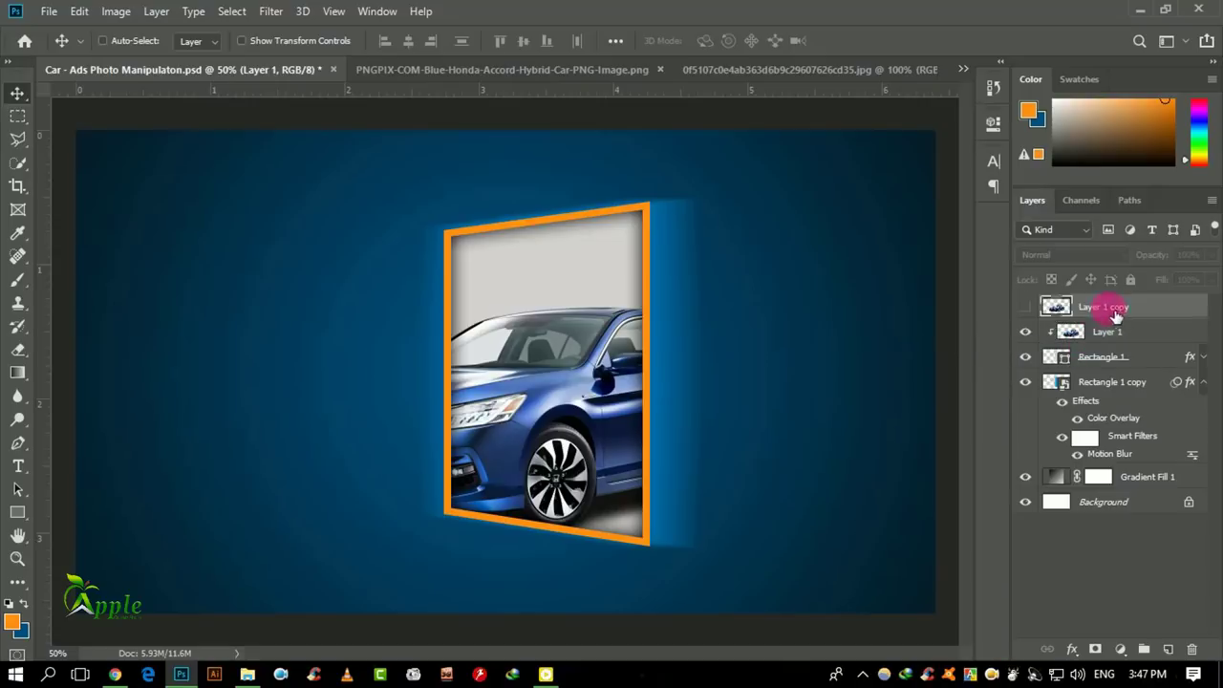
left_click(1028, 307)
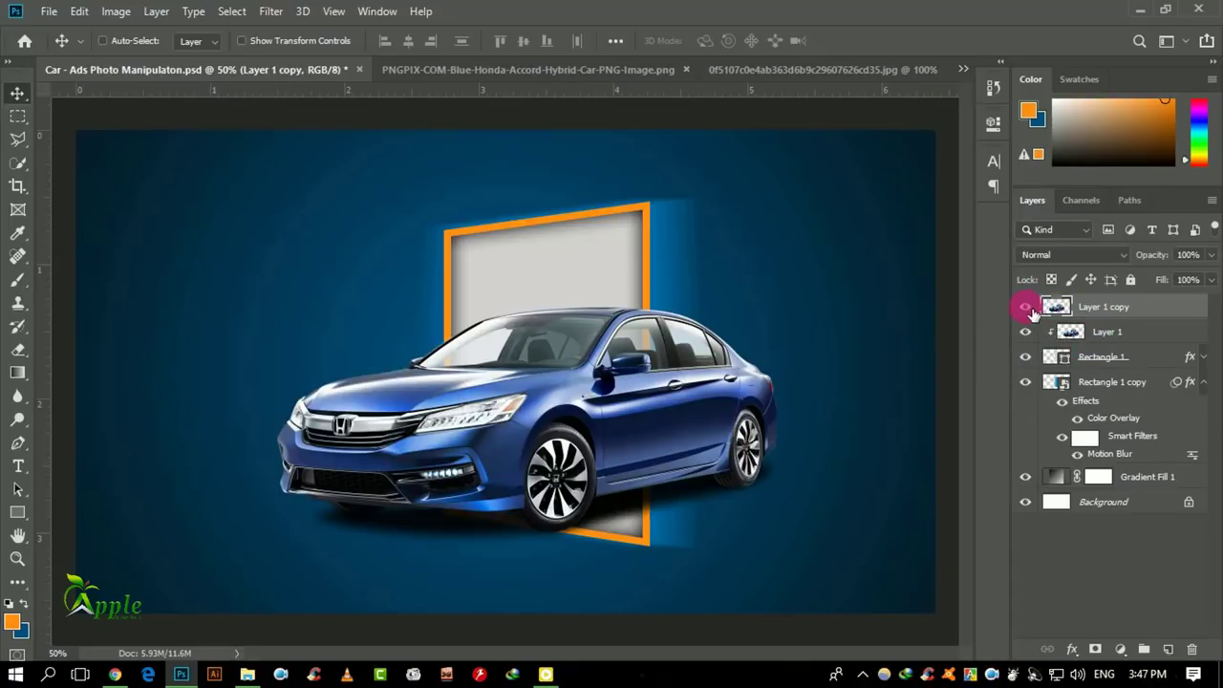
left_click(1097, 649)
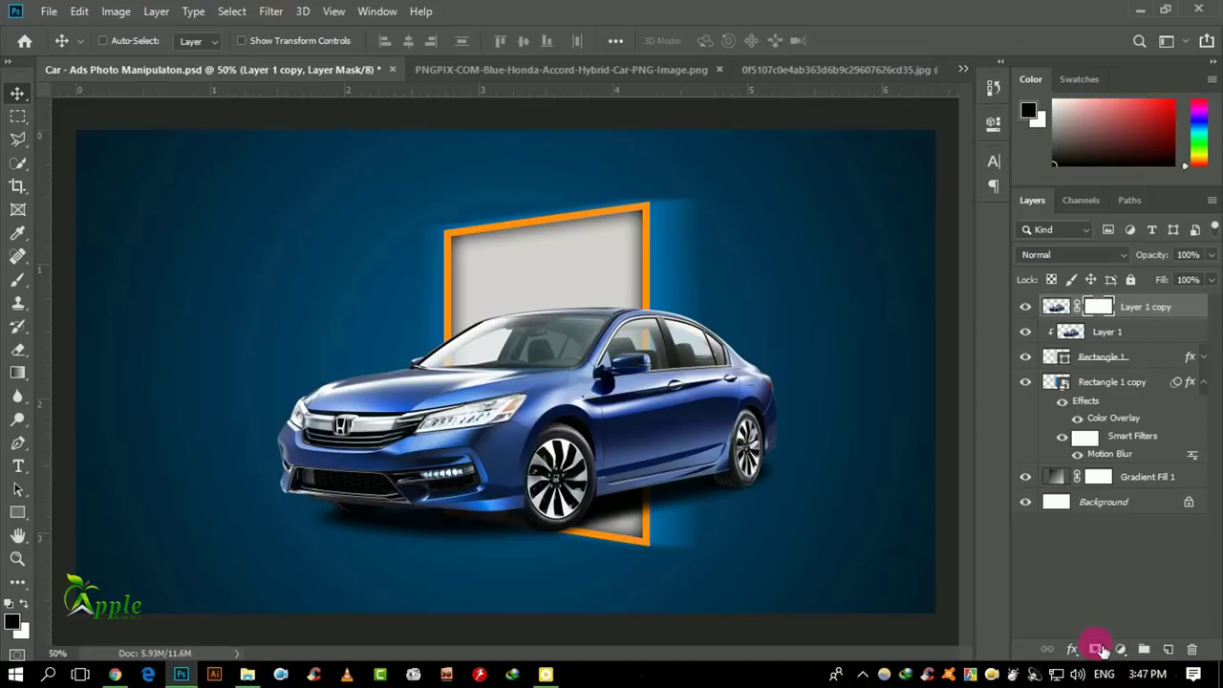
Paint black with a 400 px brush on Layer 1 copy's mask over the car's rear
left_click(18, 280)
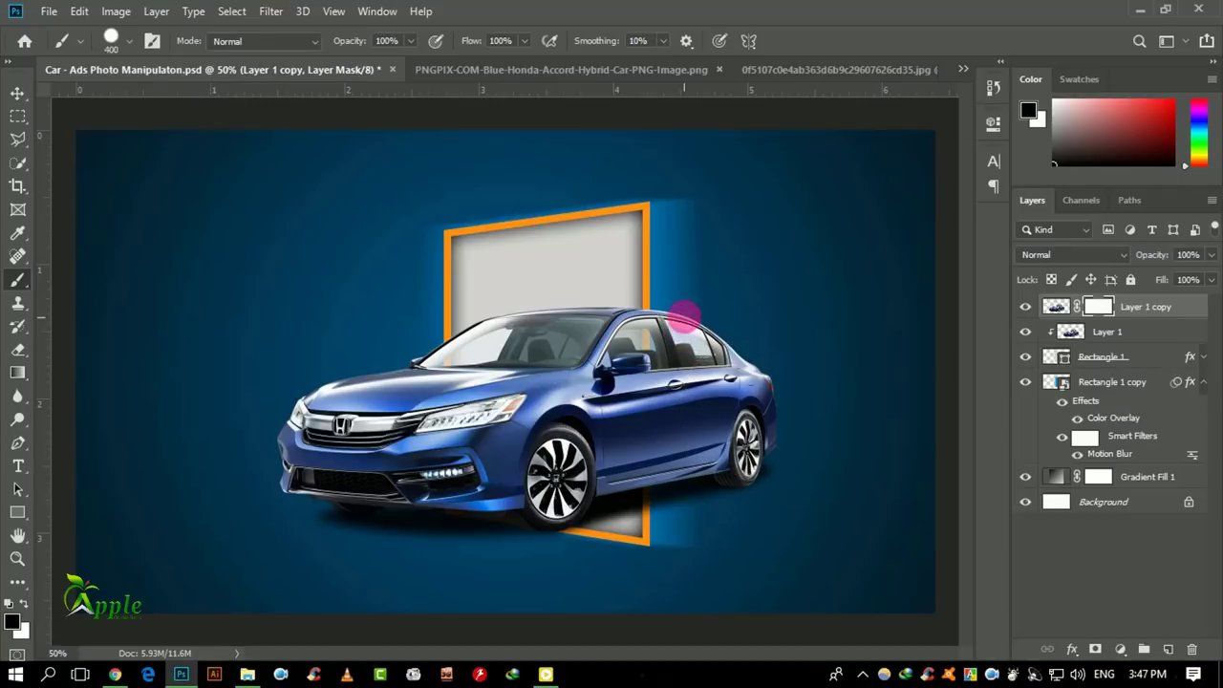
key("bracketright")
key("bracketright")
key("bracketright")
mouse_move(696, 342)
left_mouse_down()
mouse_move(794, 528)
mouse_move(812, 377)
left_mouse_up()
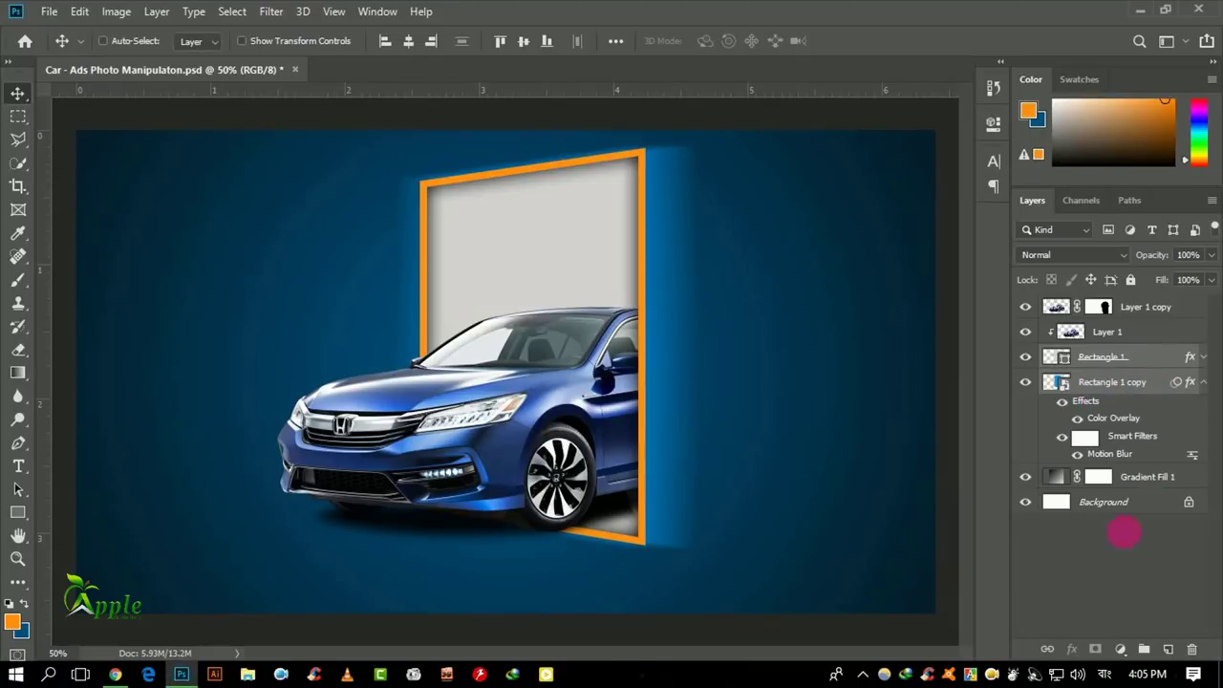
Group the rectangles and clipped car into Group 1, then with Layer 1 copy into Group 2
left_click(1144, 649)
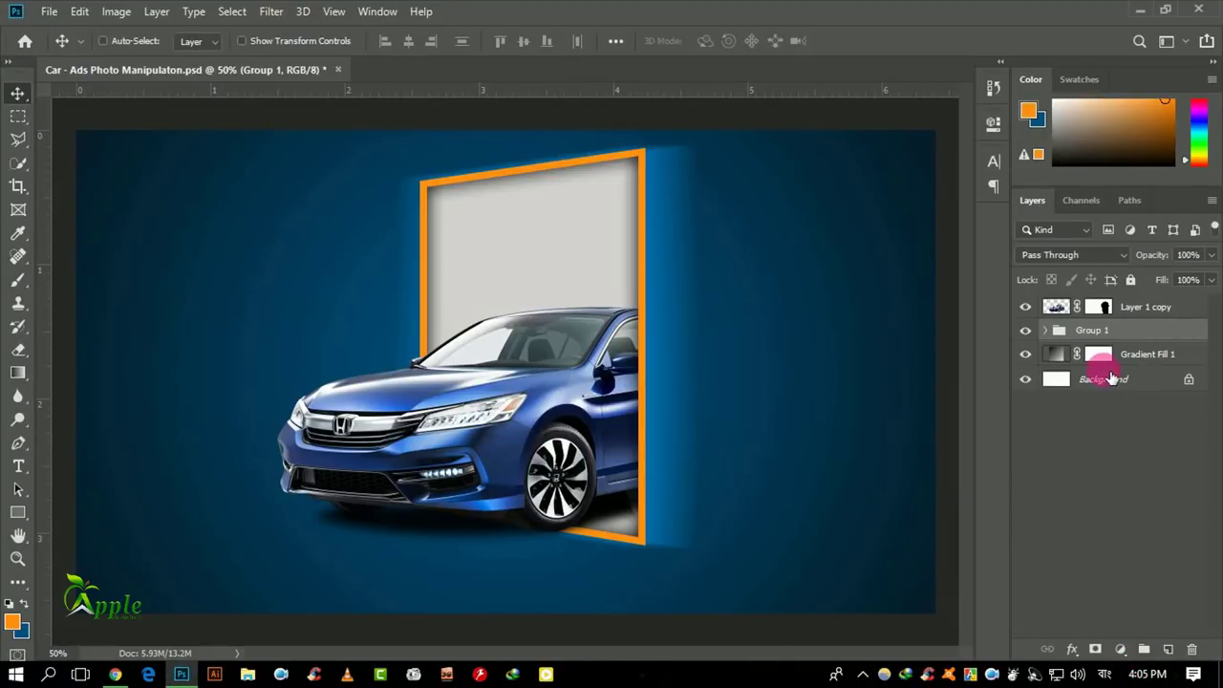
left_click_drag(1112, 373, 1106, 317)
left_click(1027, 306)
left_click(1134, 307, "shift")
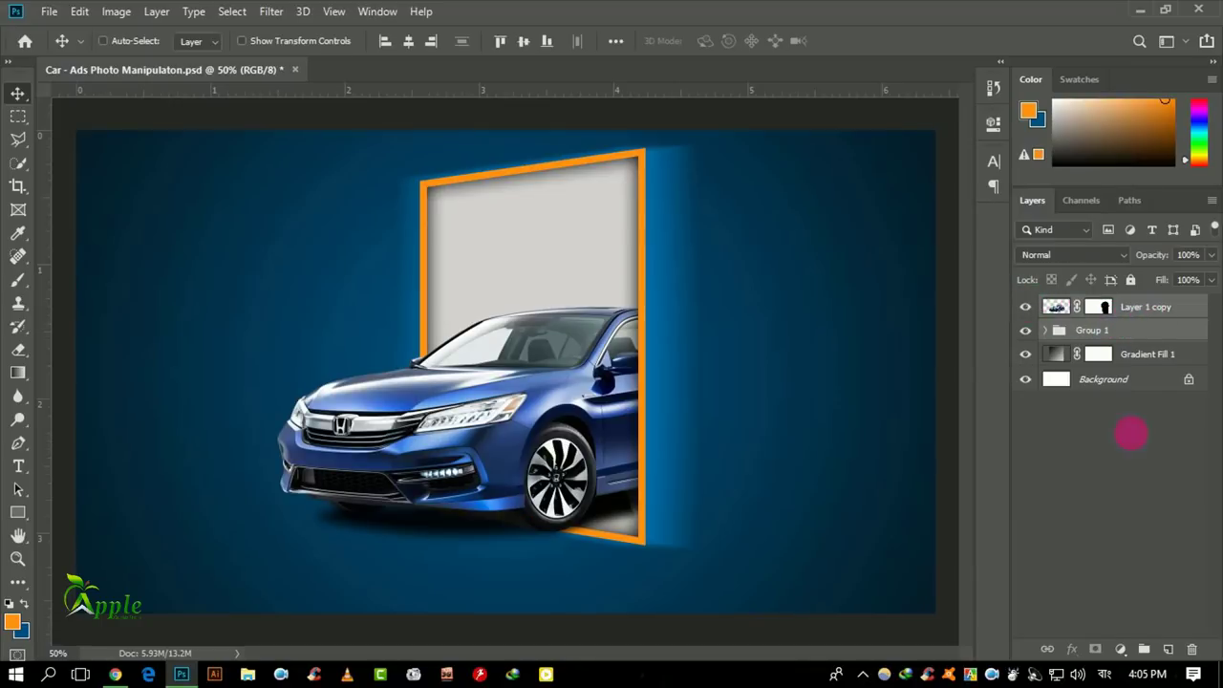
left_click(1145, 647)
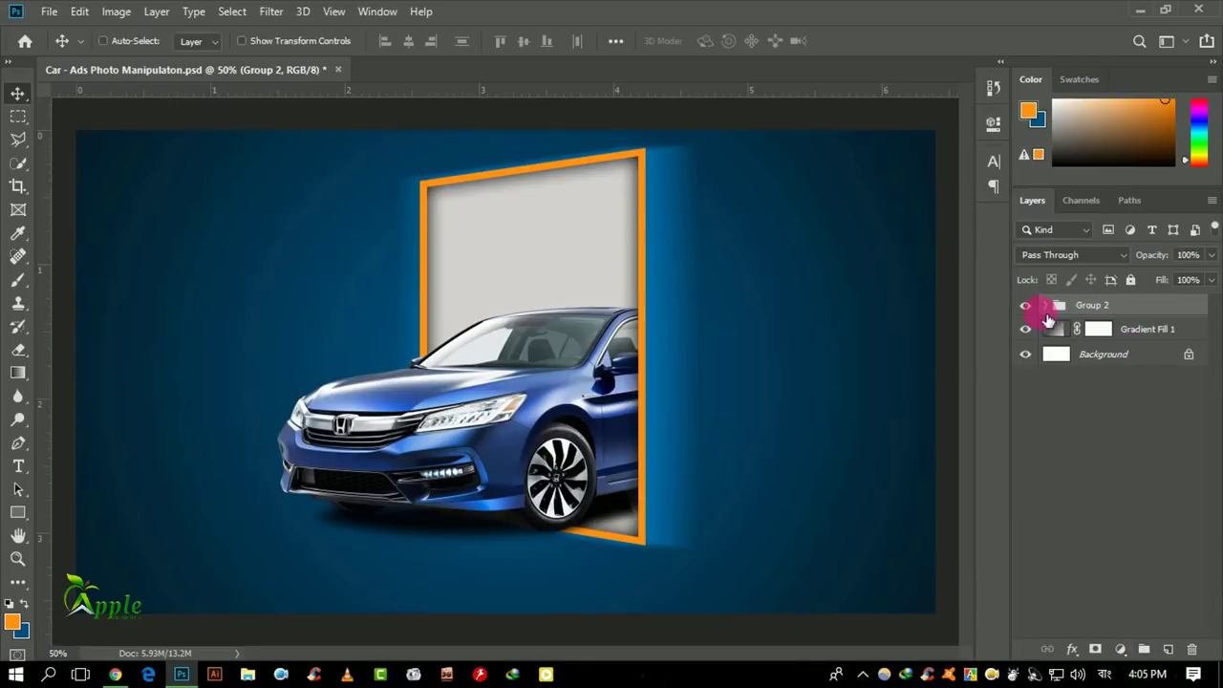
Check the frame's glow, select Rectangle 1, and place the forest stock photo into the document
left_click(1048, 306)
left_click(1098, 363)
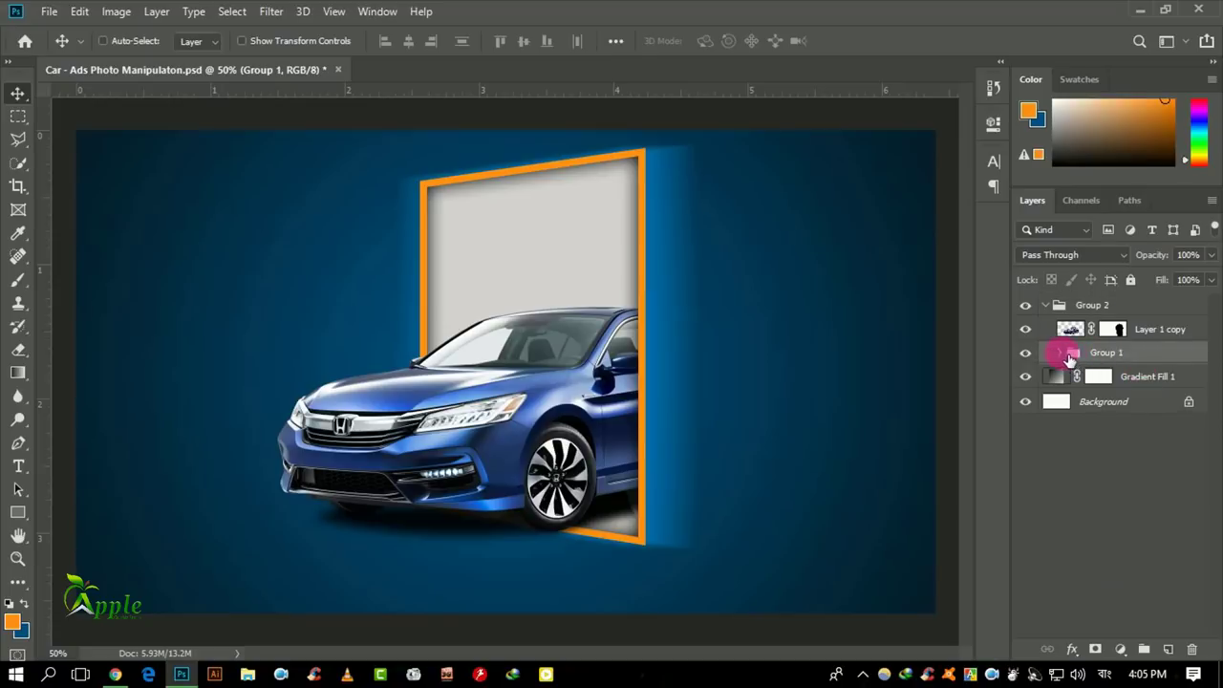
left_click(1062, 354)
left_click(1145, 438)
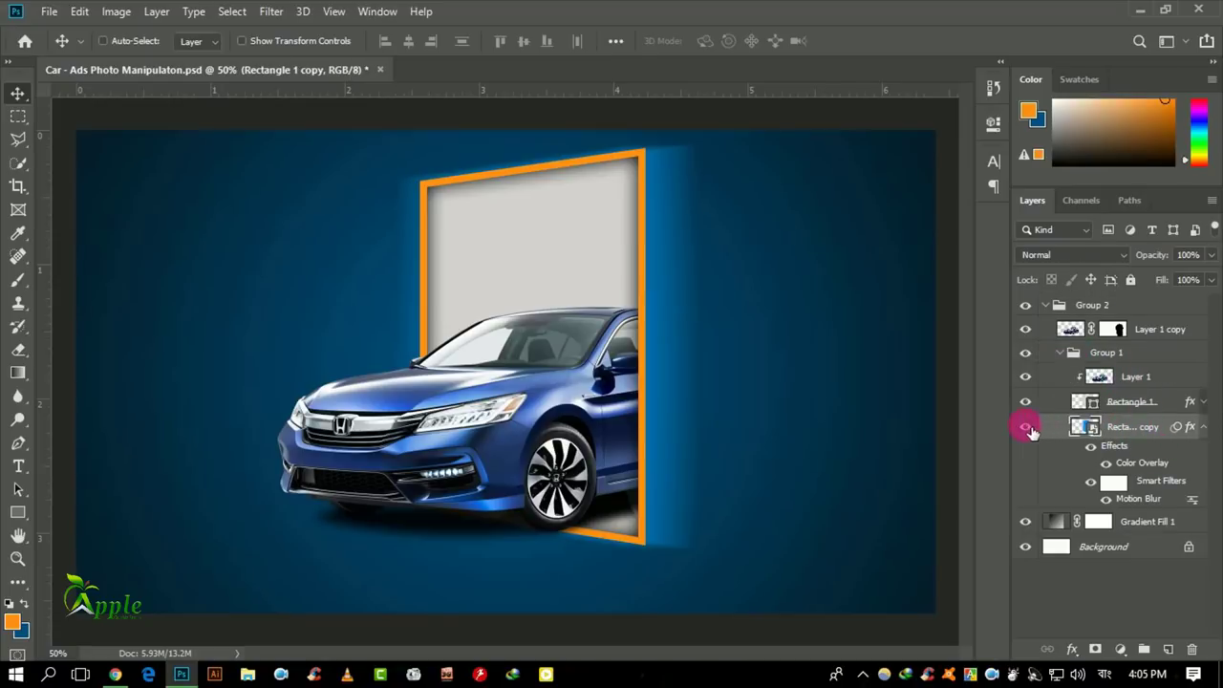
left_click(1028, 428)
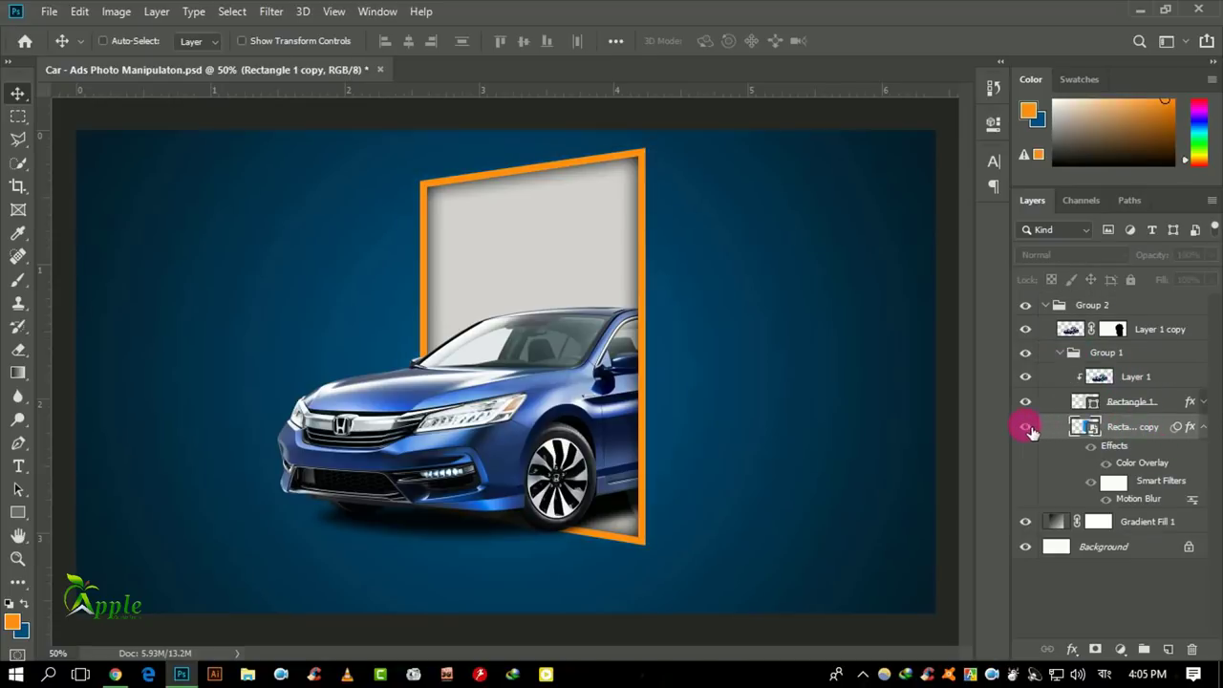
left_click(1205, 429)
left_click(1157, 400)
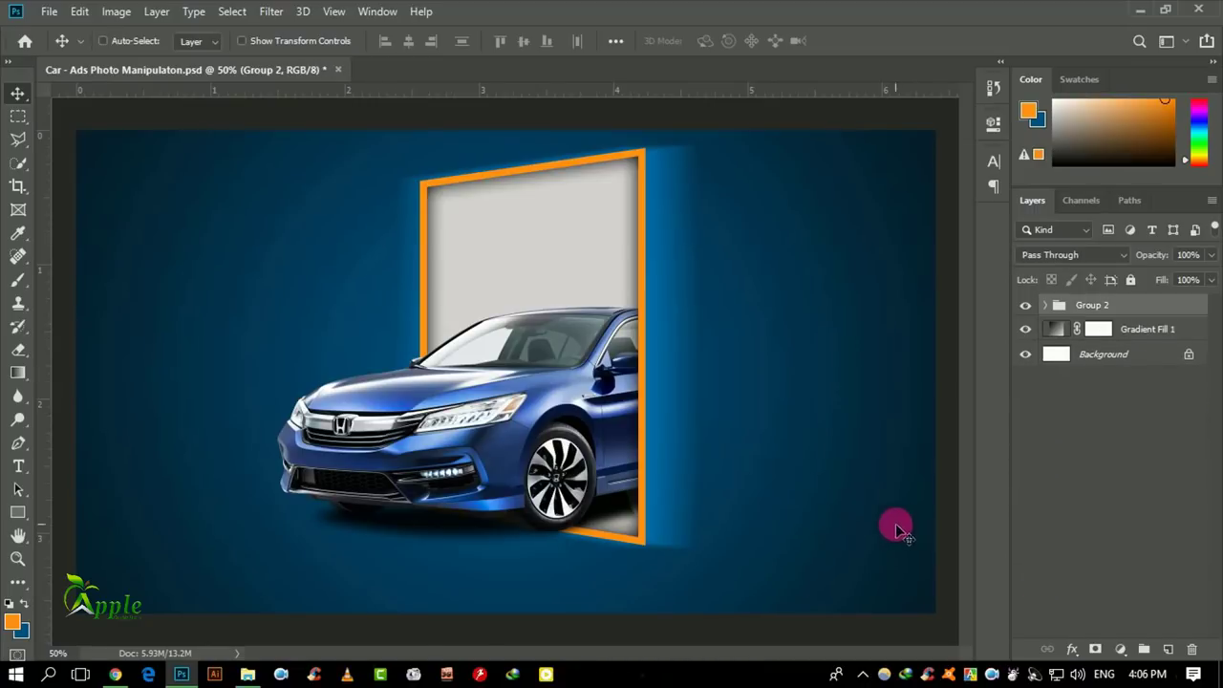
left_click(248, 674)
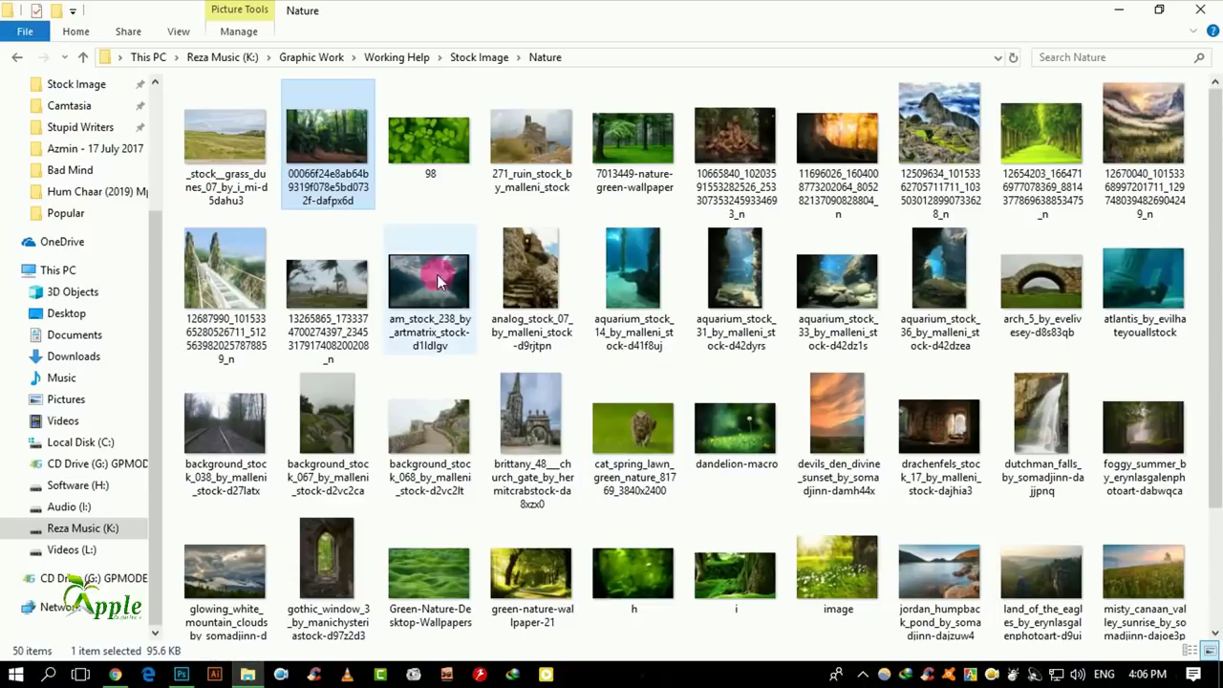
mouse_move(334, 172)
left_mouse_down()
mouse_move(186, 680)
mouse_move(468, 311)
left_mouse_up()
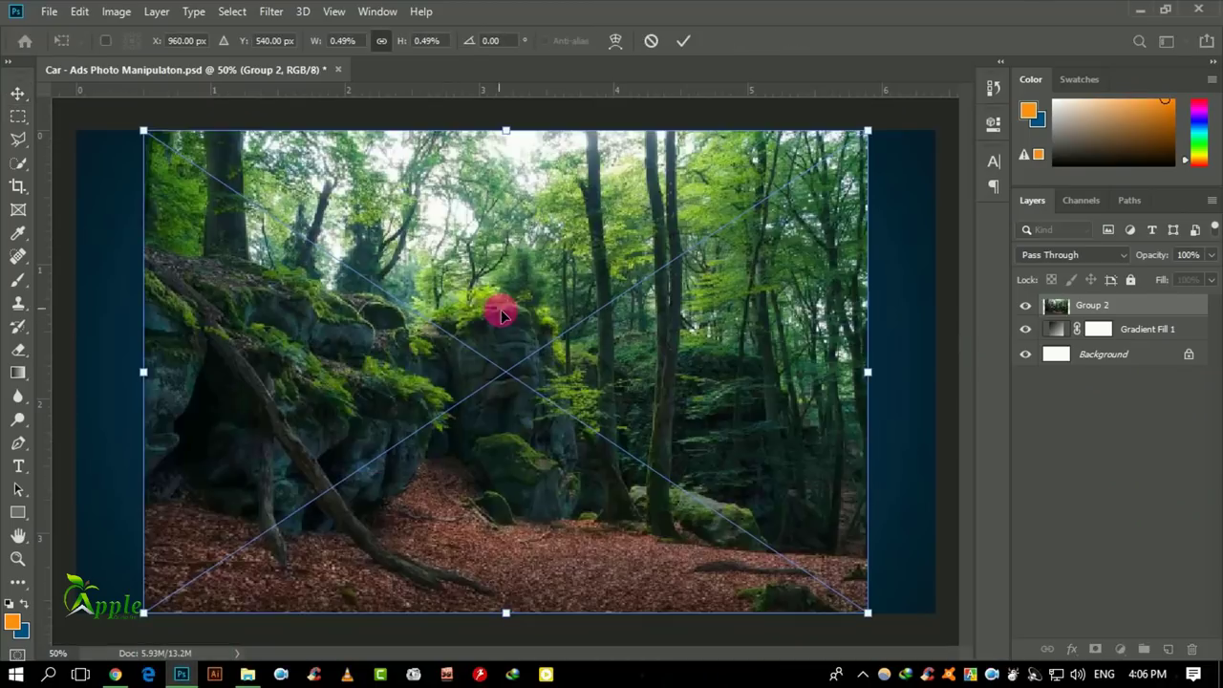
Commit the forest photo and clip it inside the orange frame's Rectangle 1
left_click(682, 40)
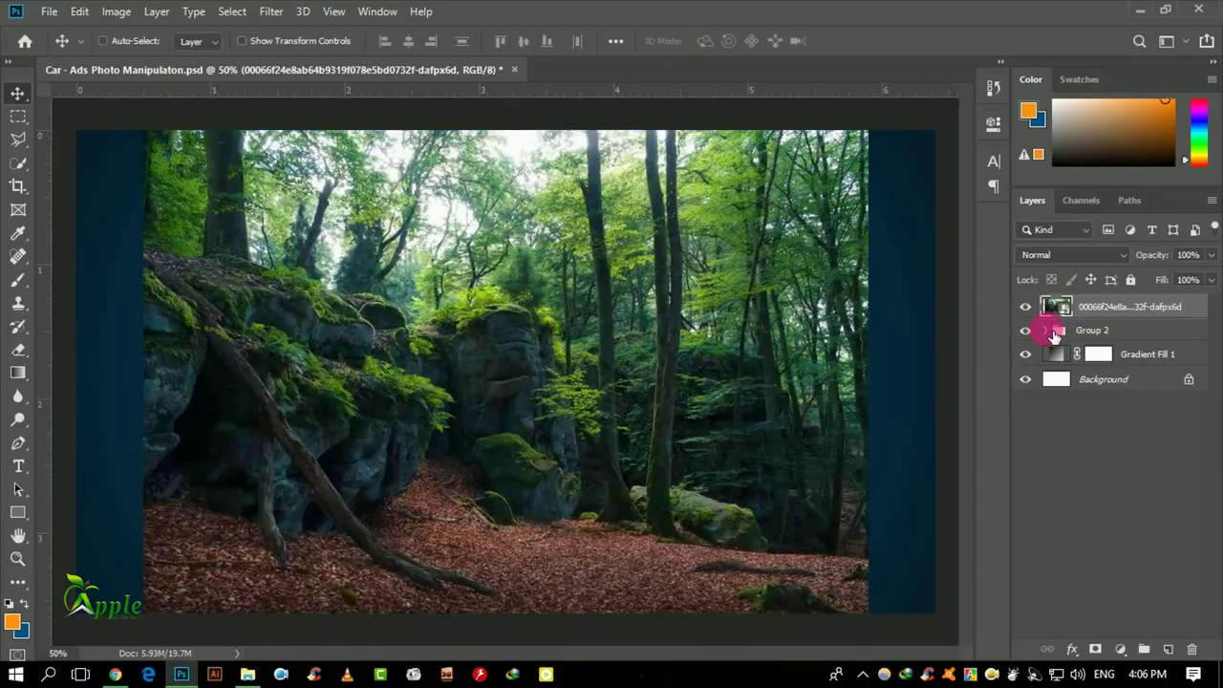
left_click(1051, 331)
left_click(1092, 380)
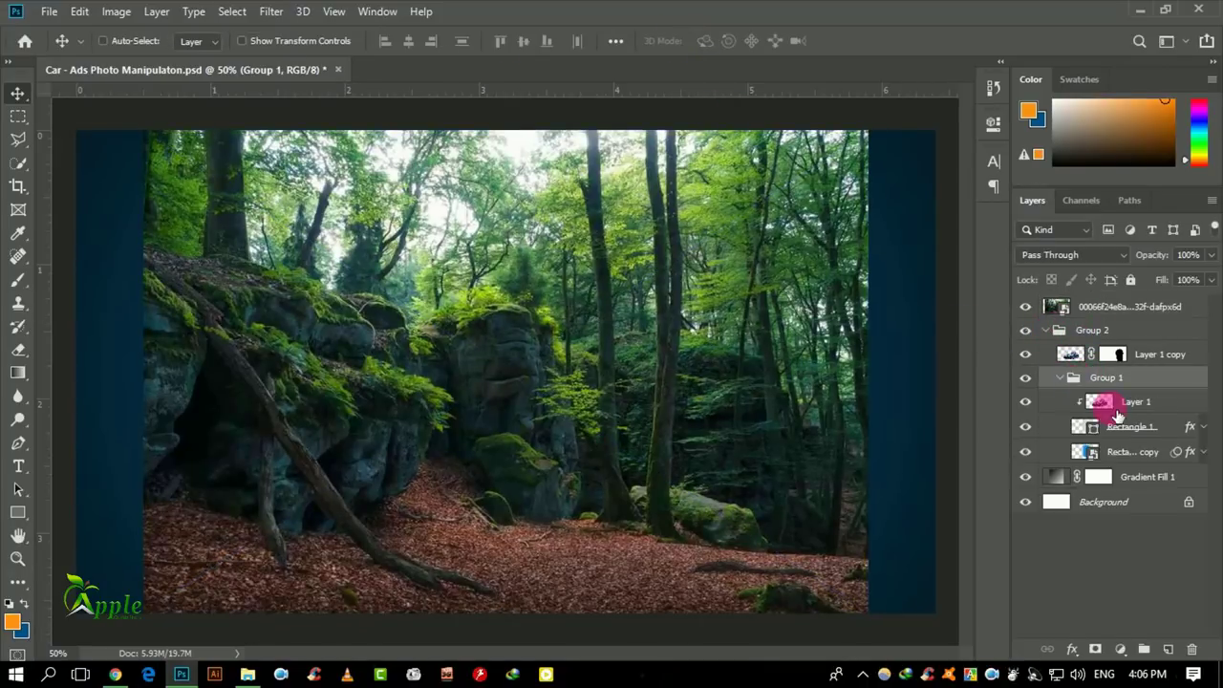
left_click(1146, 427)
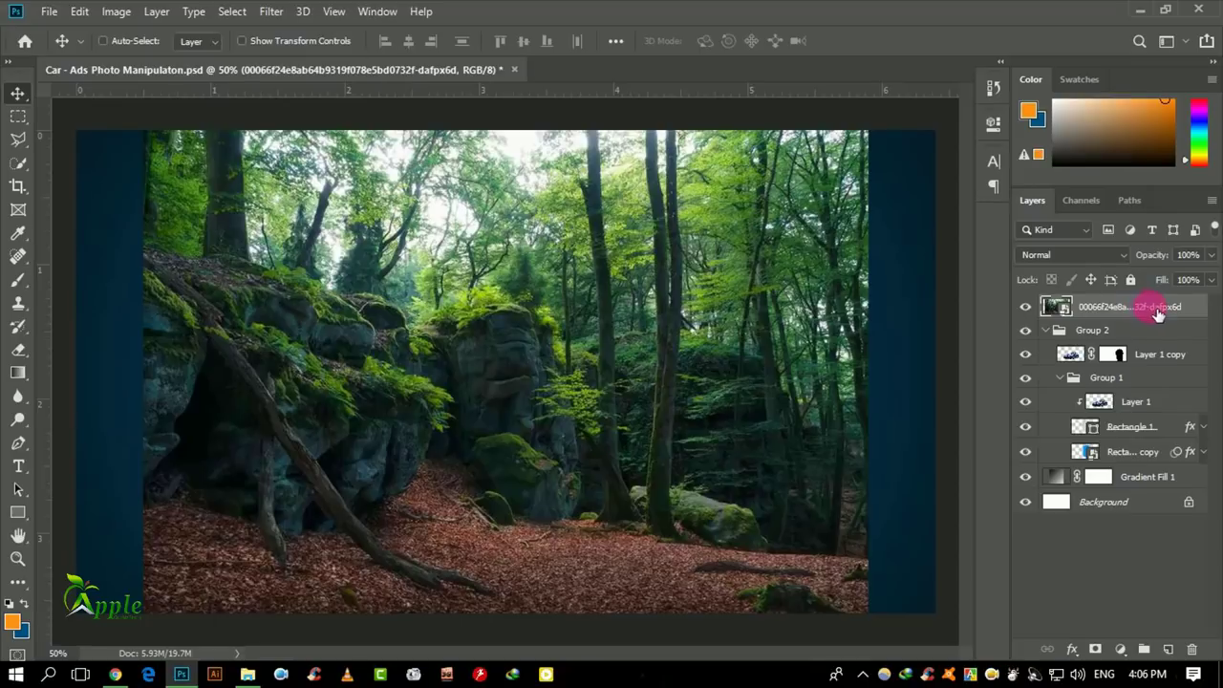
left_click_drag(1135, 310, 1149, 422)
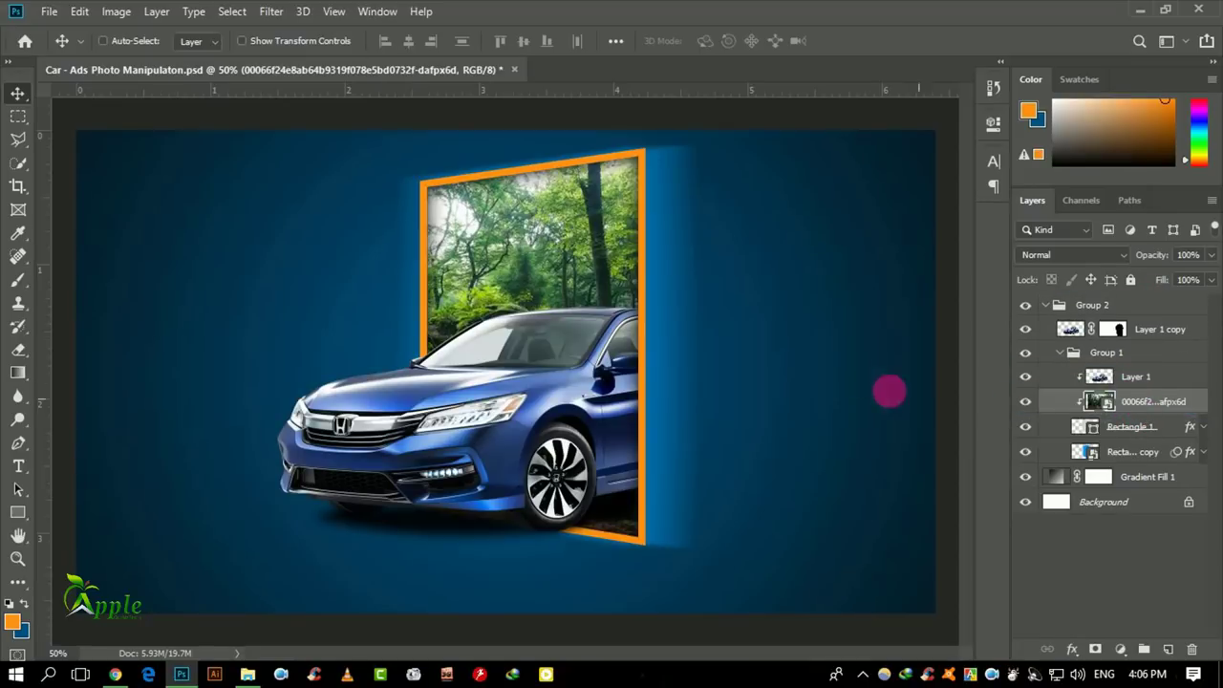
left_click_drag(541, 240, 581, 259)
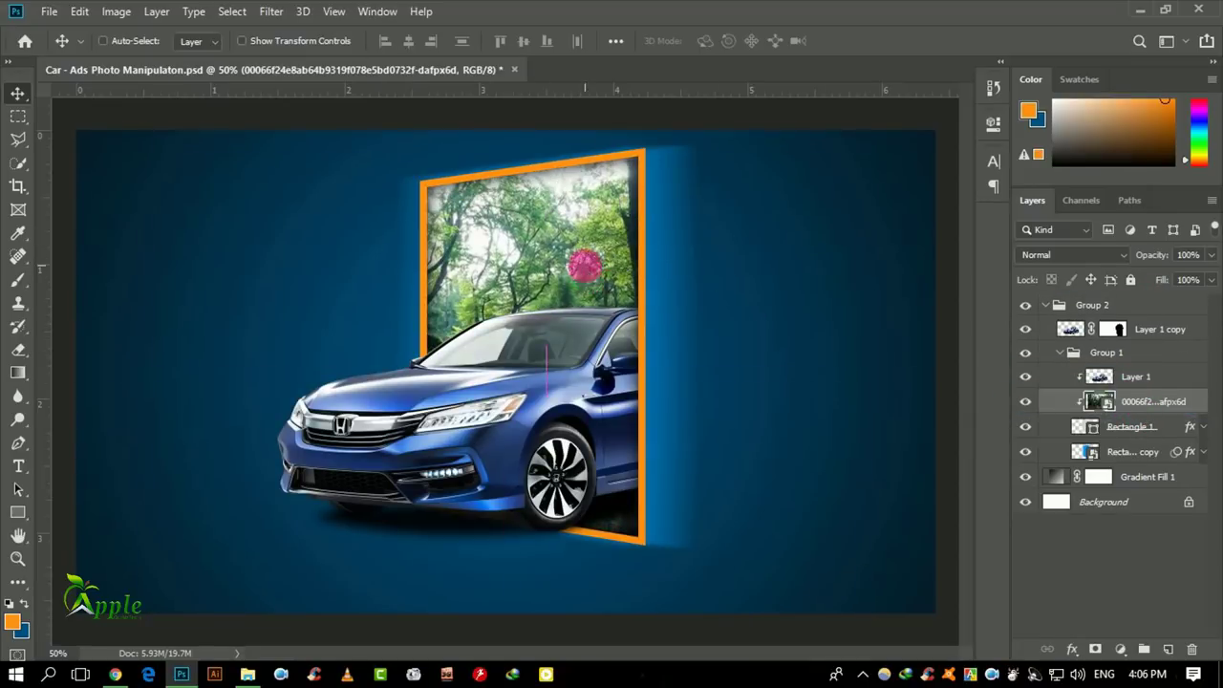
Free Transform the forest photo to fit and position it inside the frame
left_click(80, 12)
left_click(182, 398)
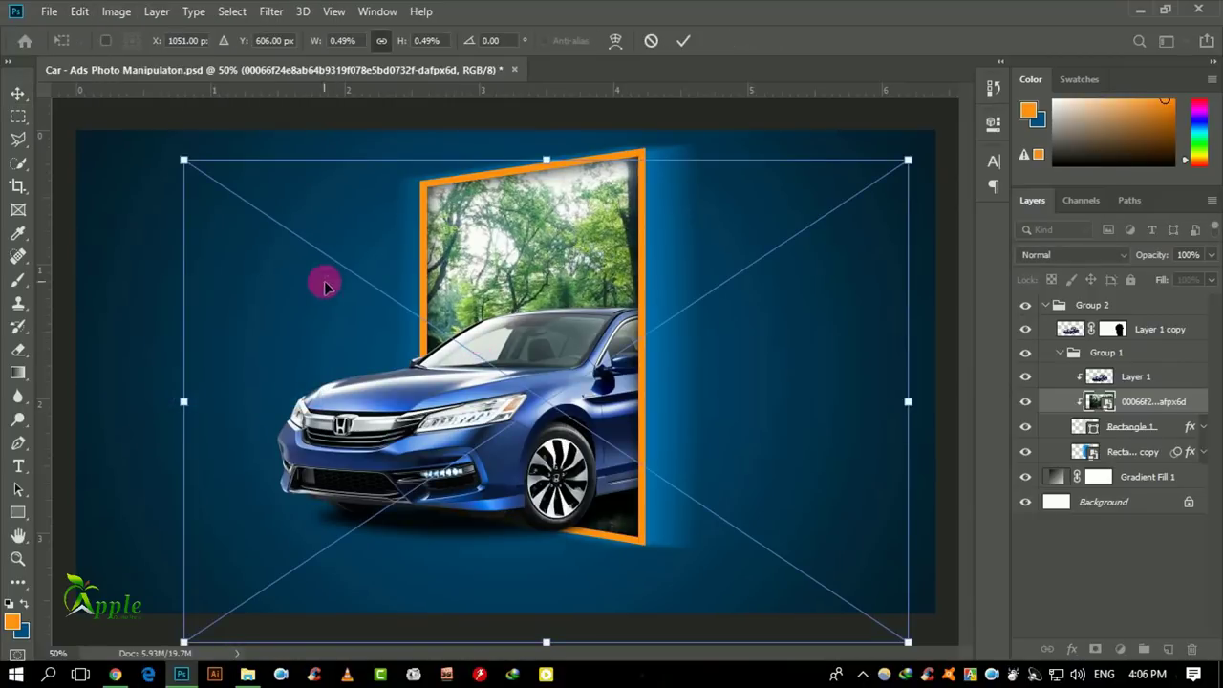
left_click_drag(910, 640, 765, 541)
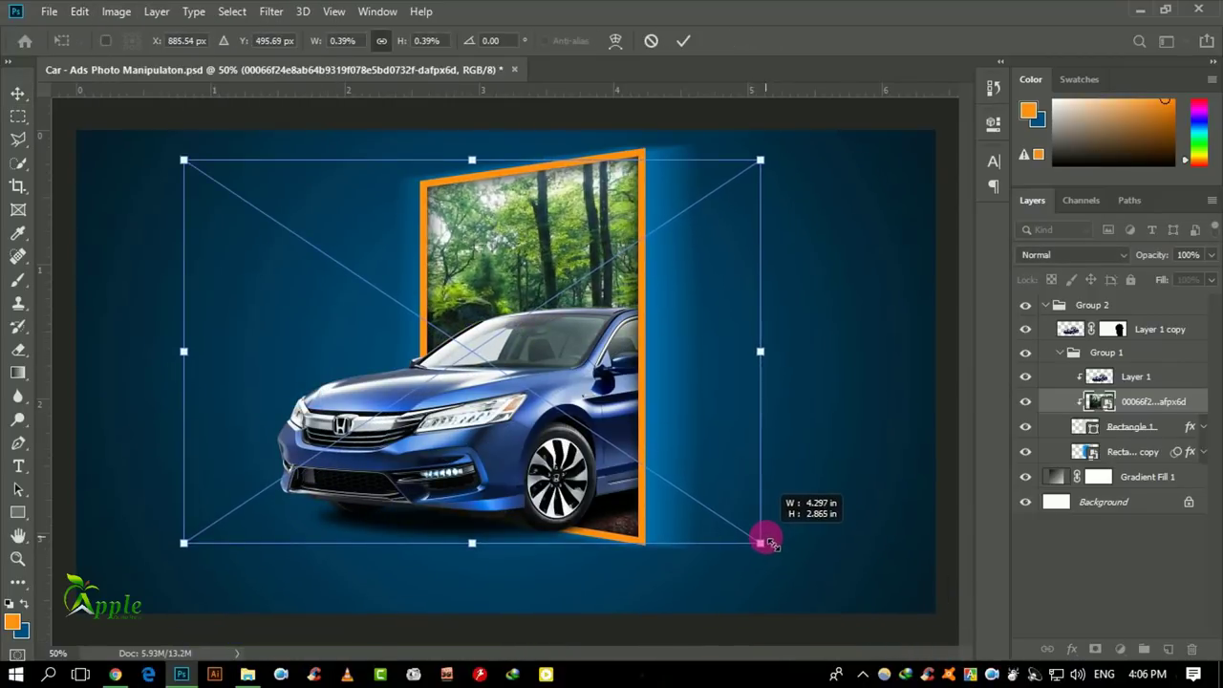
mouse_move(510, 418)
left_mouse_down()
mouse_move(541, 432)
mouse_move(510, 430)
left_mouse_up()
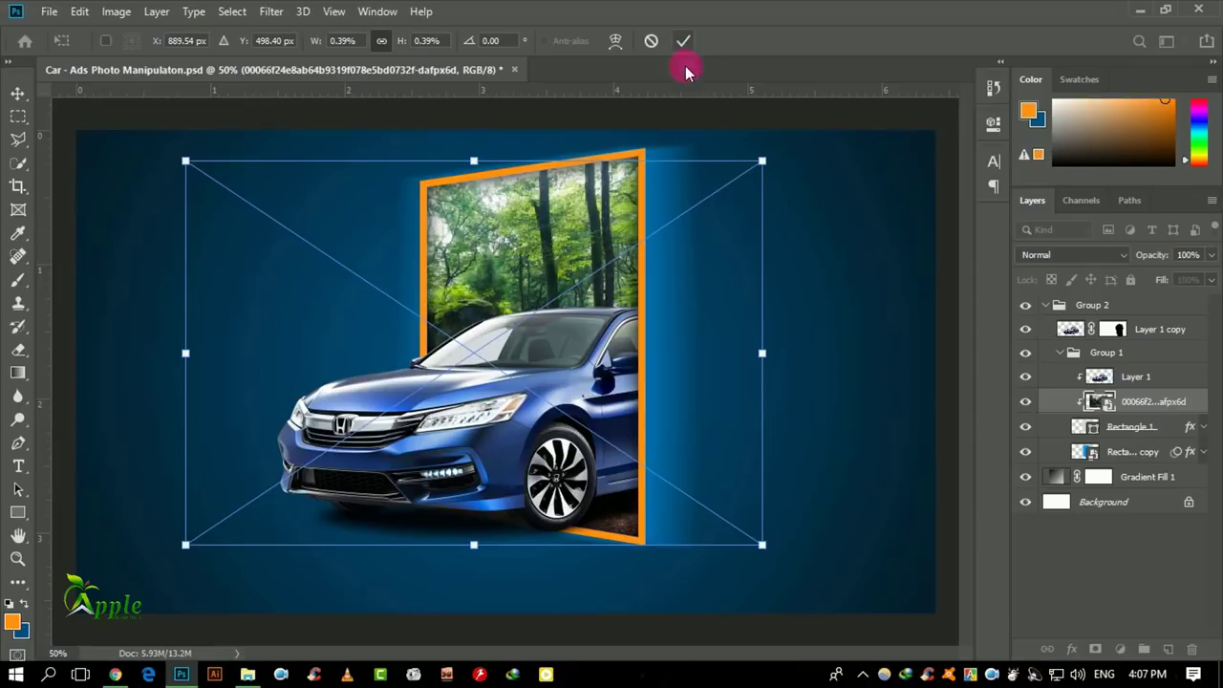
left_click_drag(762, 163, 772, 151)
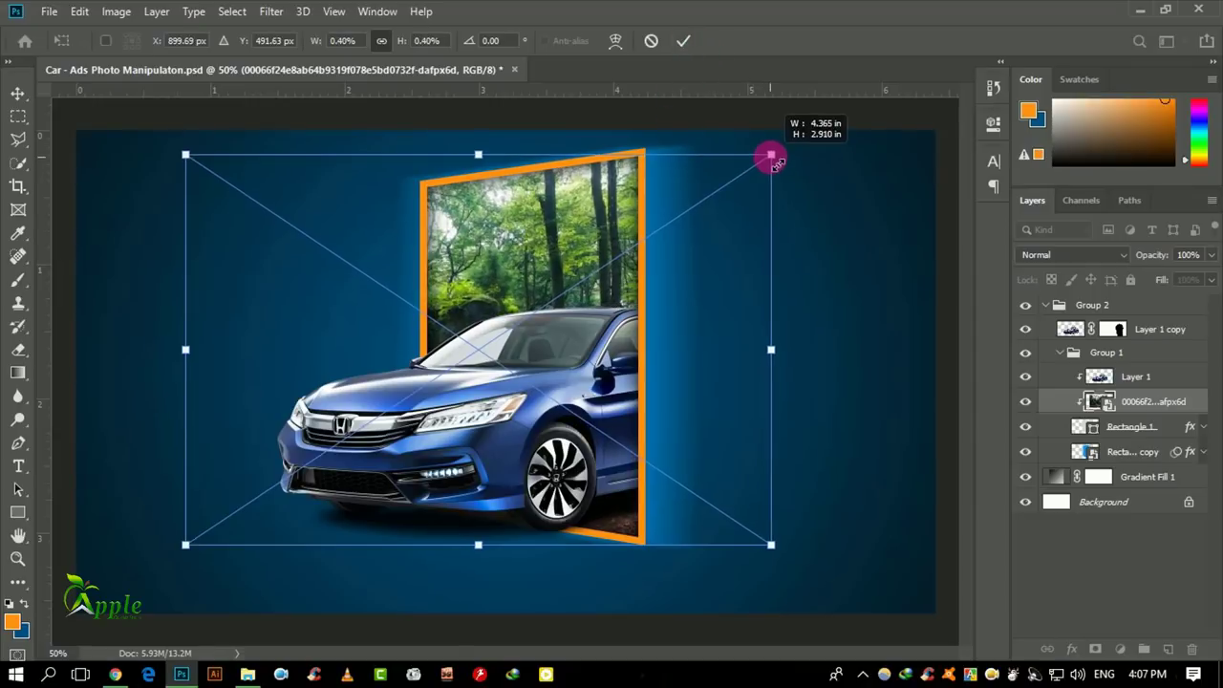
left_click(684, 41)
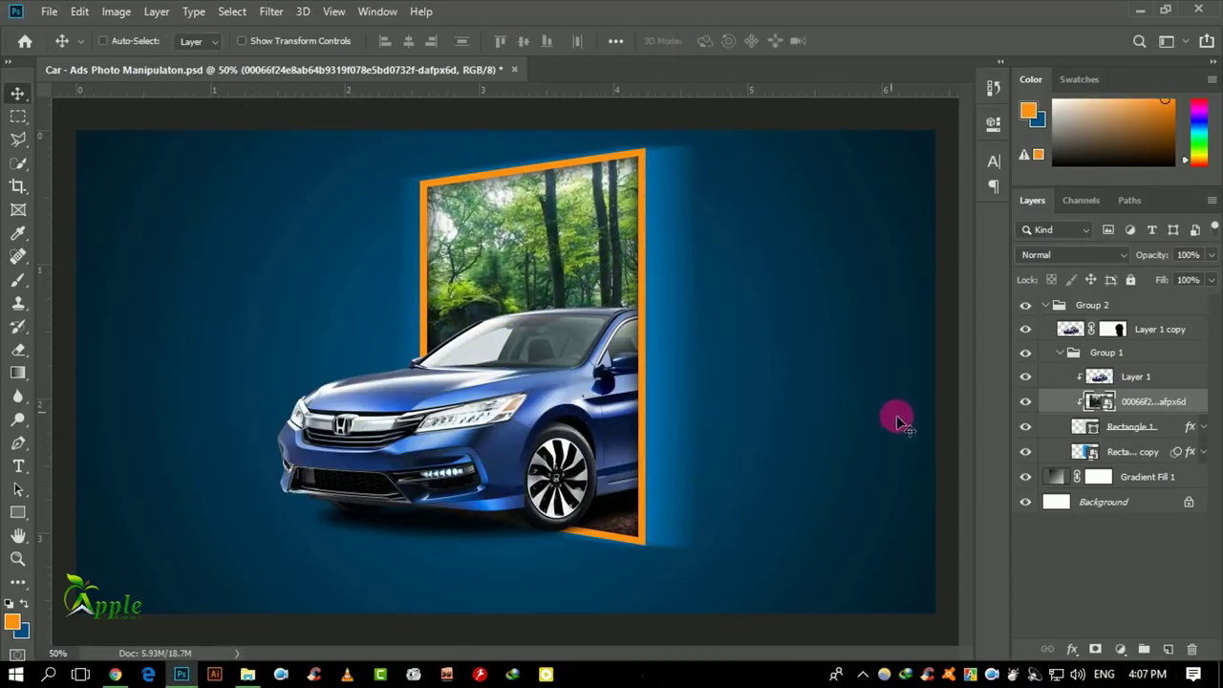
Collapse the groups and move Group 2 slightly left and down
left_click(1069, 352)
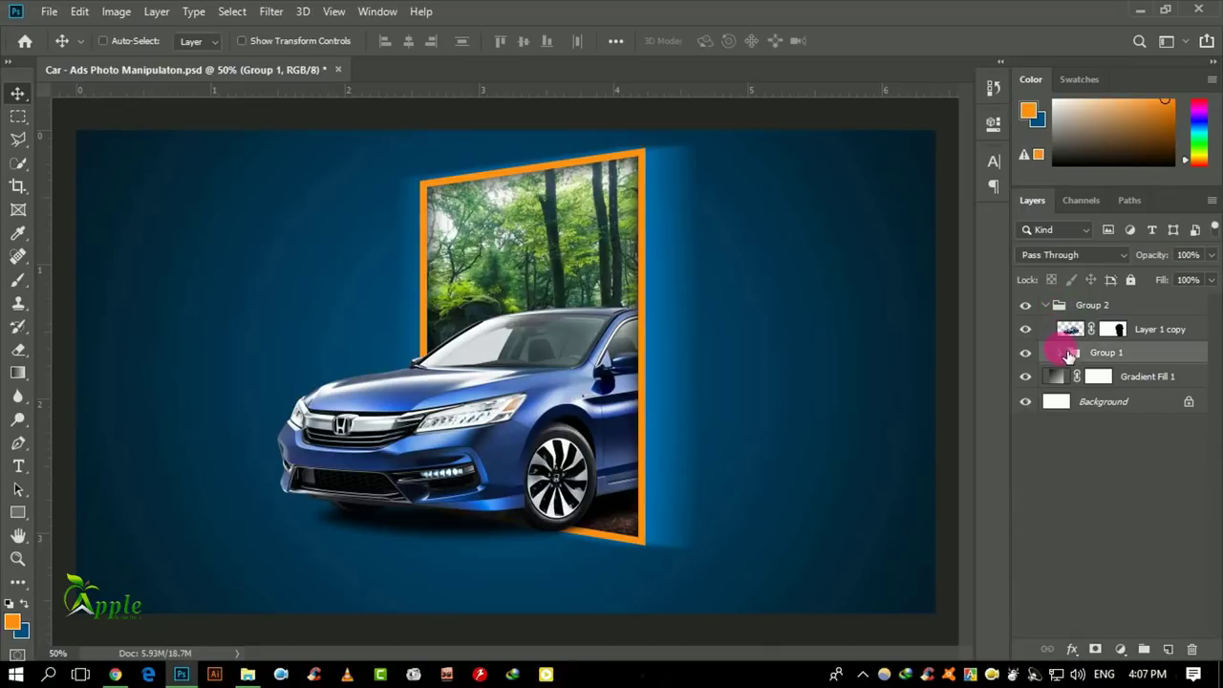
left_click(1051, 305)
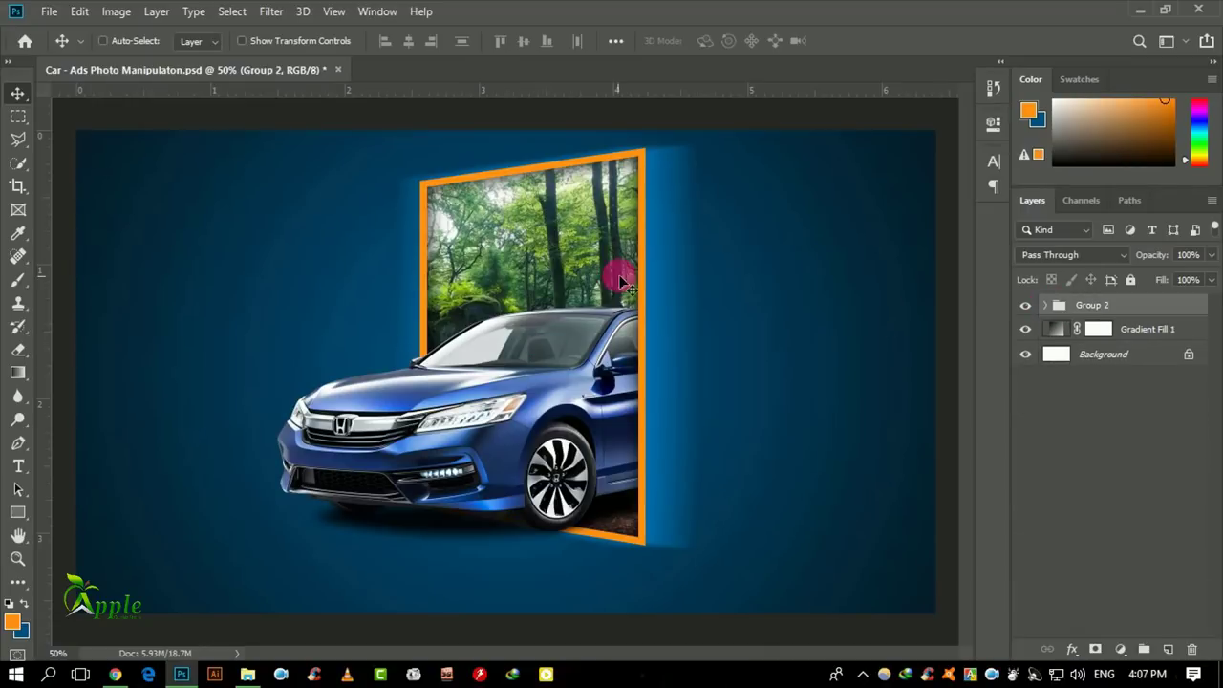
mouse_move(595, 320)
left_mouse_down()
mouse_move(541, 346)
mouse_move(589, 347)
left_mouse_up()
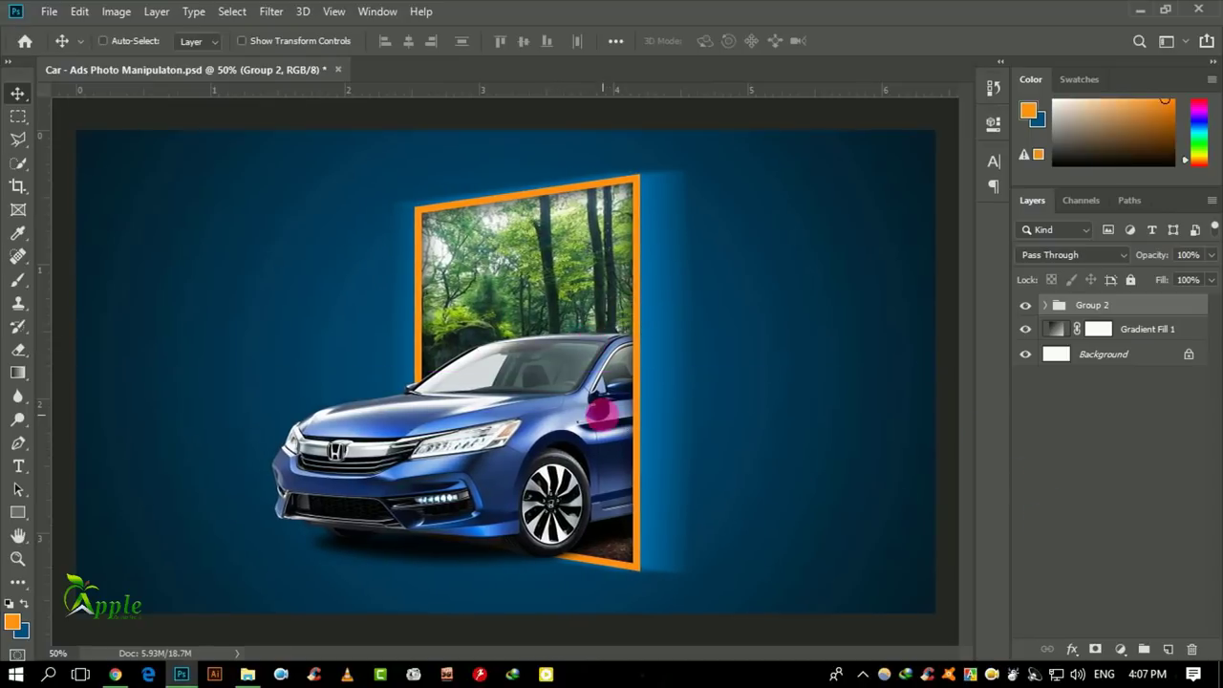
left_click_drag(773, 451, 761, 450)
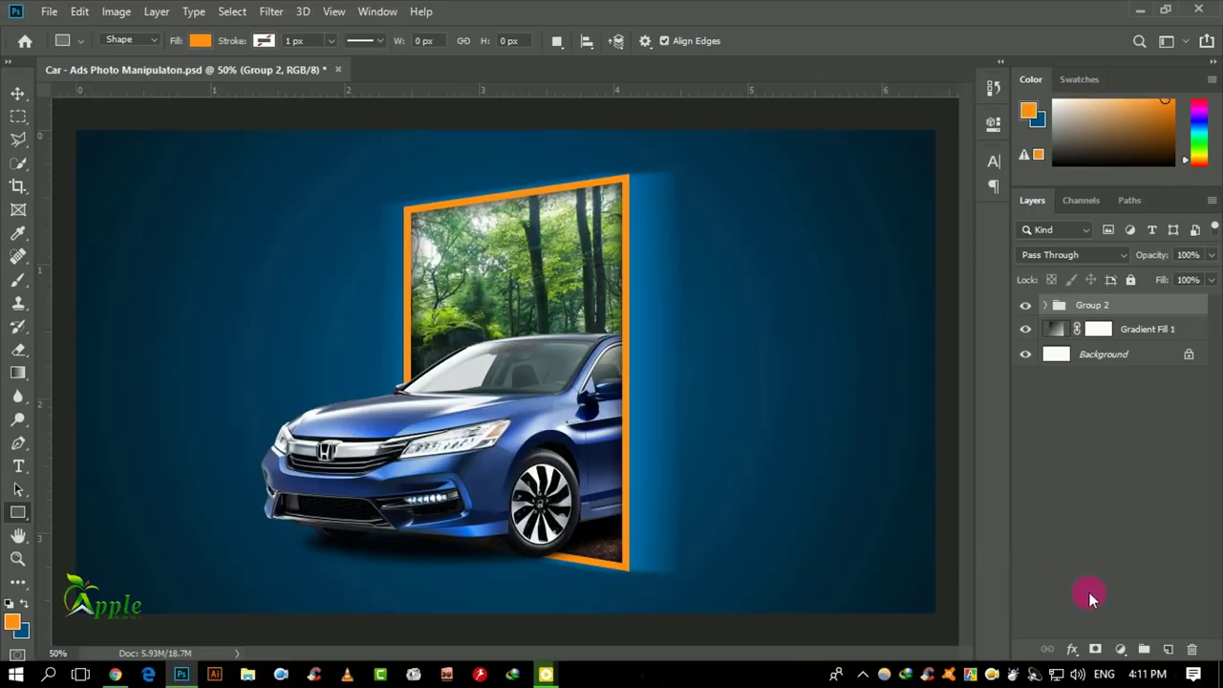
Draw a large rectangle over the car filled with dark navy #052334
left_click(1169, 649)
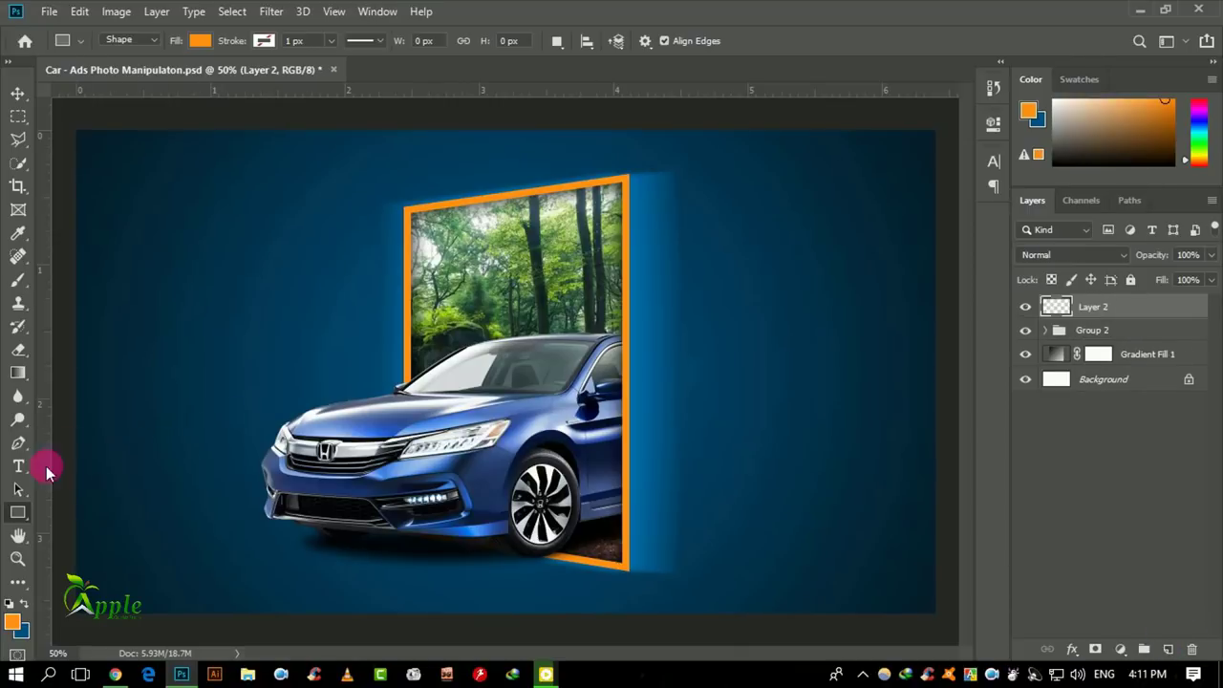
mouse_move(212, 289)
left_mouse_down()
mouse_move(517, 486)
mouse_move(754, 585)
left_mouse_up()
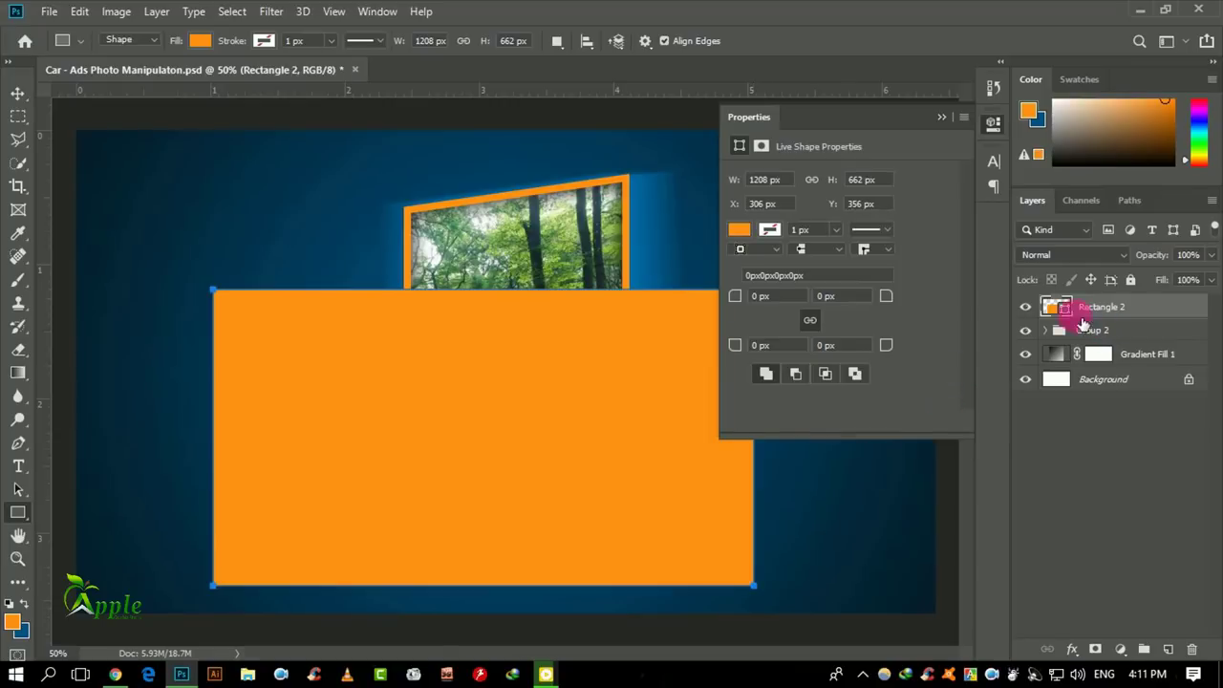
double_click(1062, 313)
type("052334")
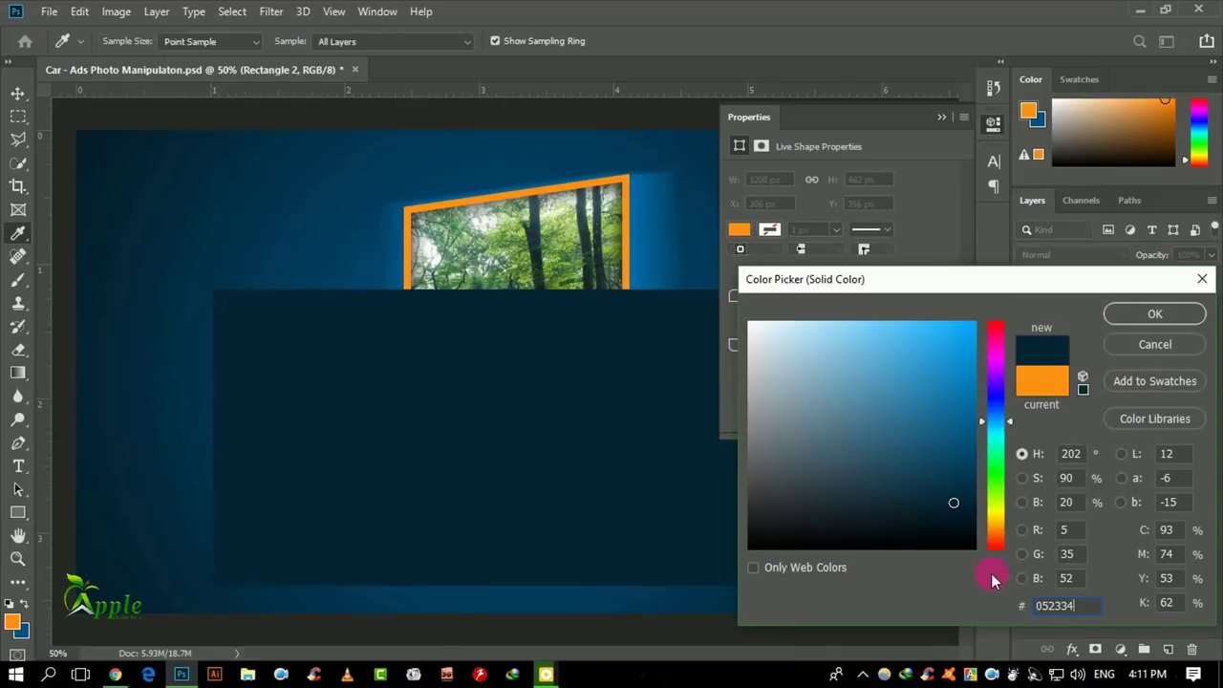
left_click_drag(1093, 606, 1004, 610)
left_click(1157, 316)
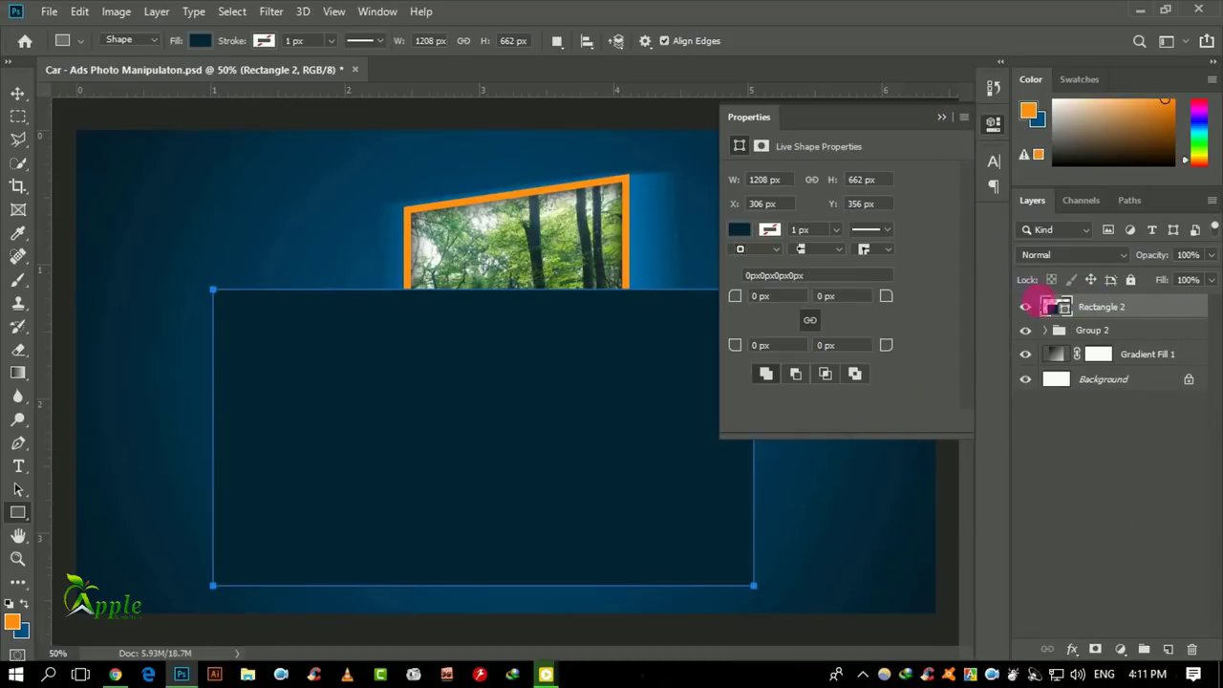
left_click(942, 116)
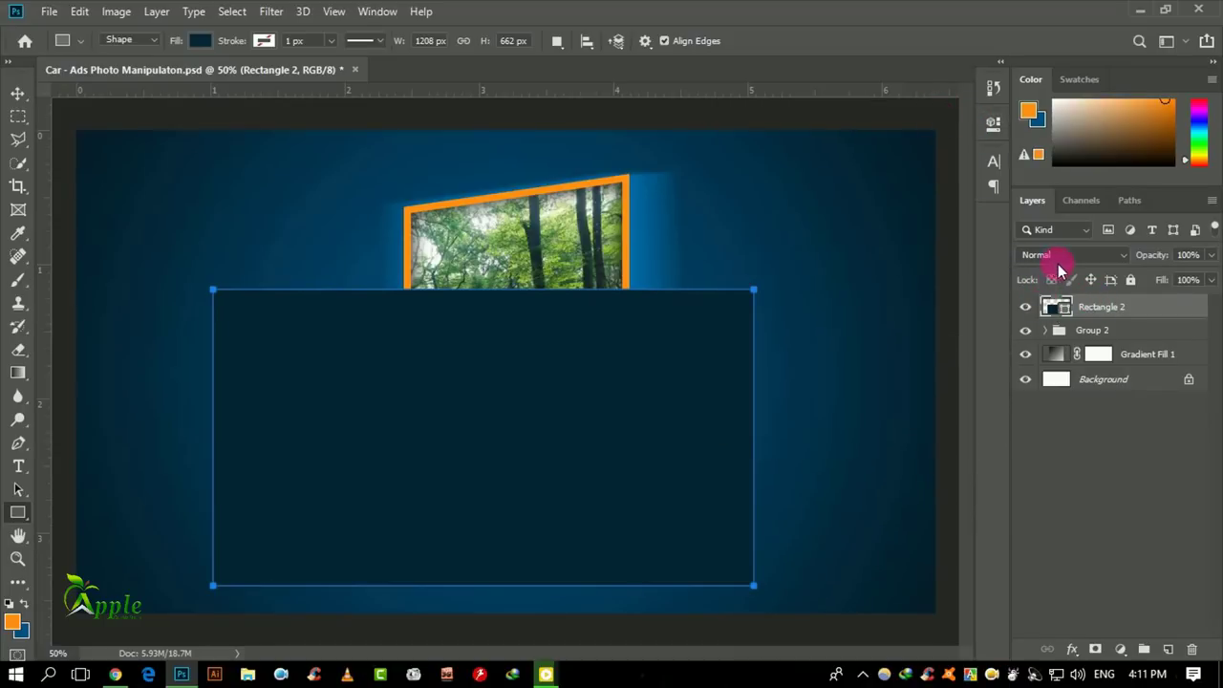
Clip Rectangle 2 to Layer 1 copy inside Group 2 and set its blend mode to Color
left_click(1055, 331)
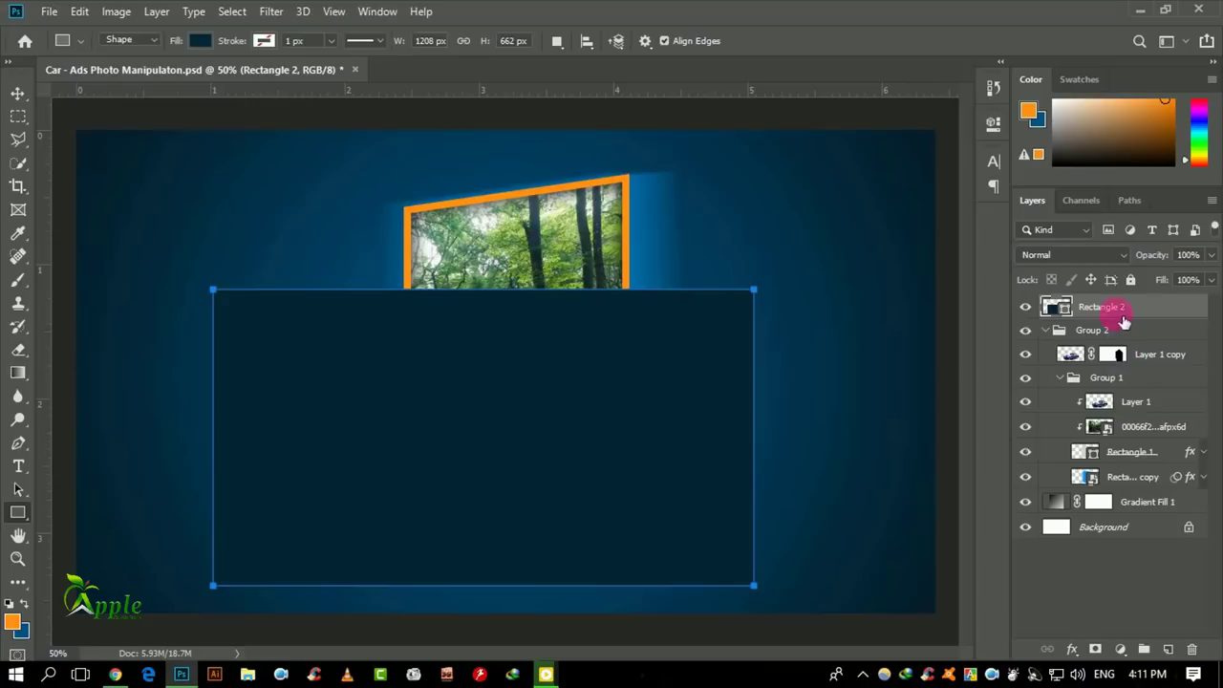
left_click_drag(1124, 322, 1138, 346)
right_click(1139, 332)
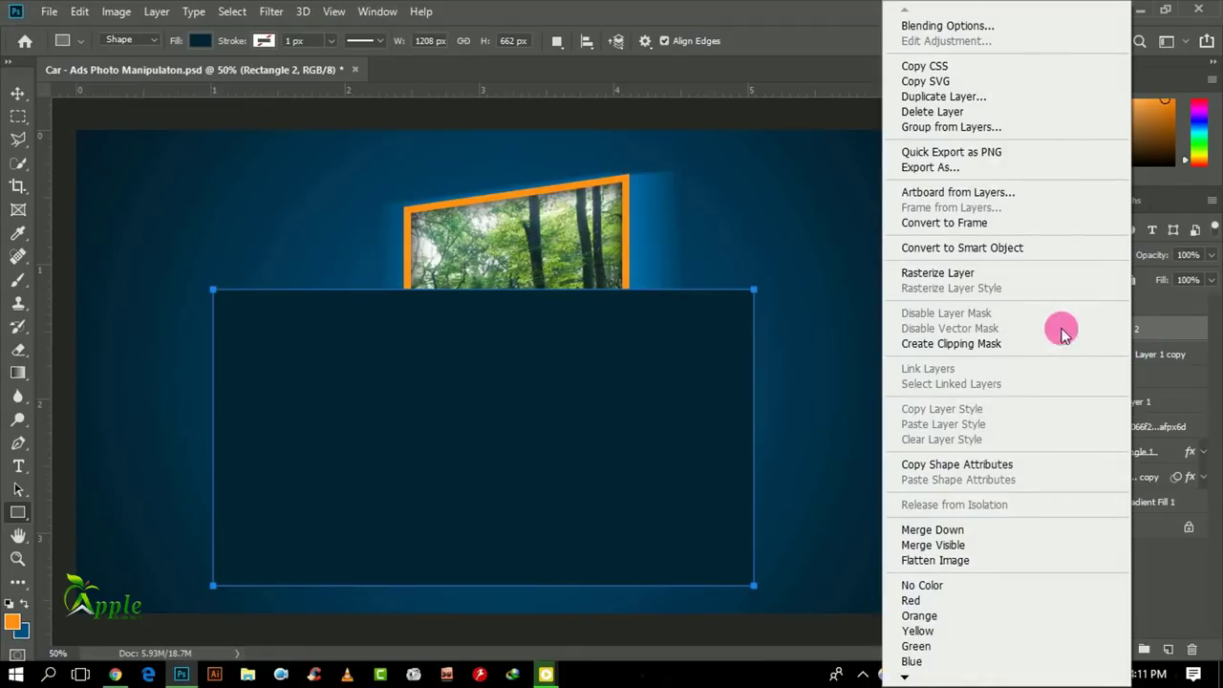
left_click(1005, 341)
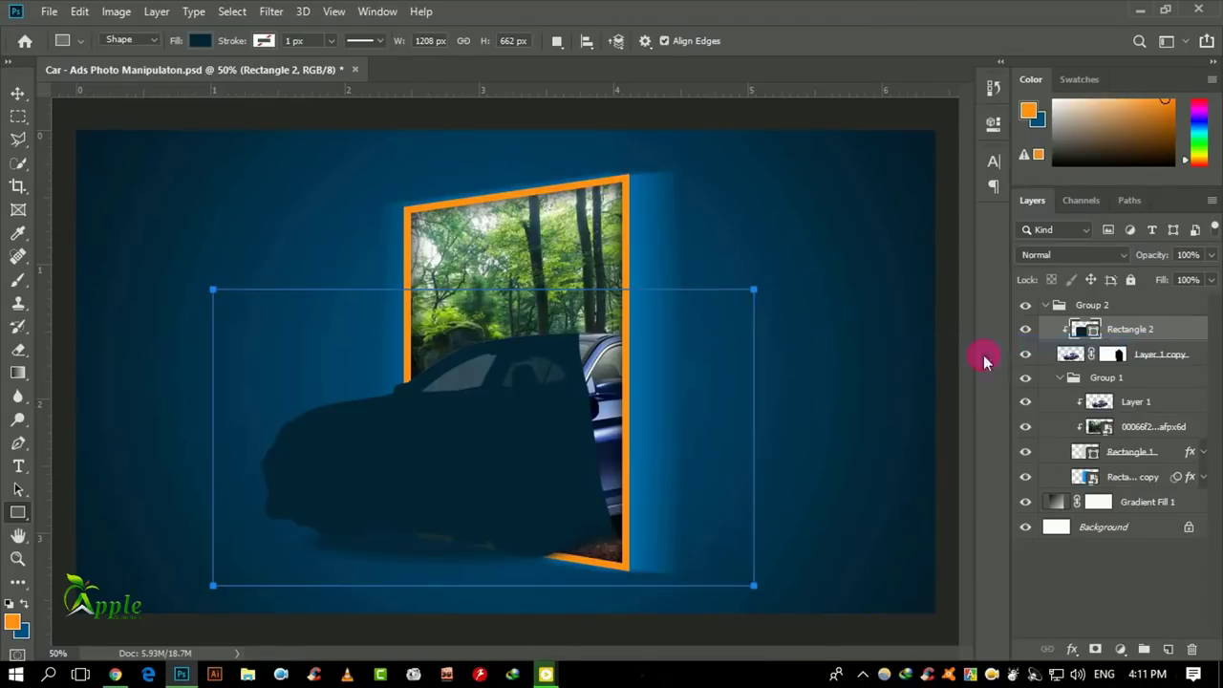
left_click(1026, 256)
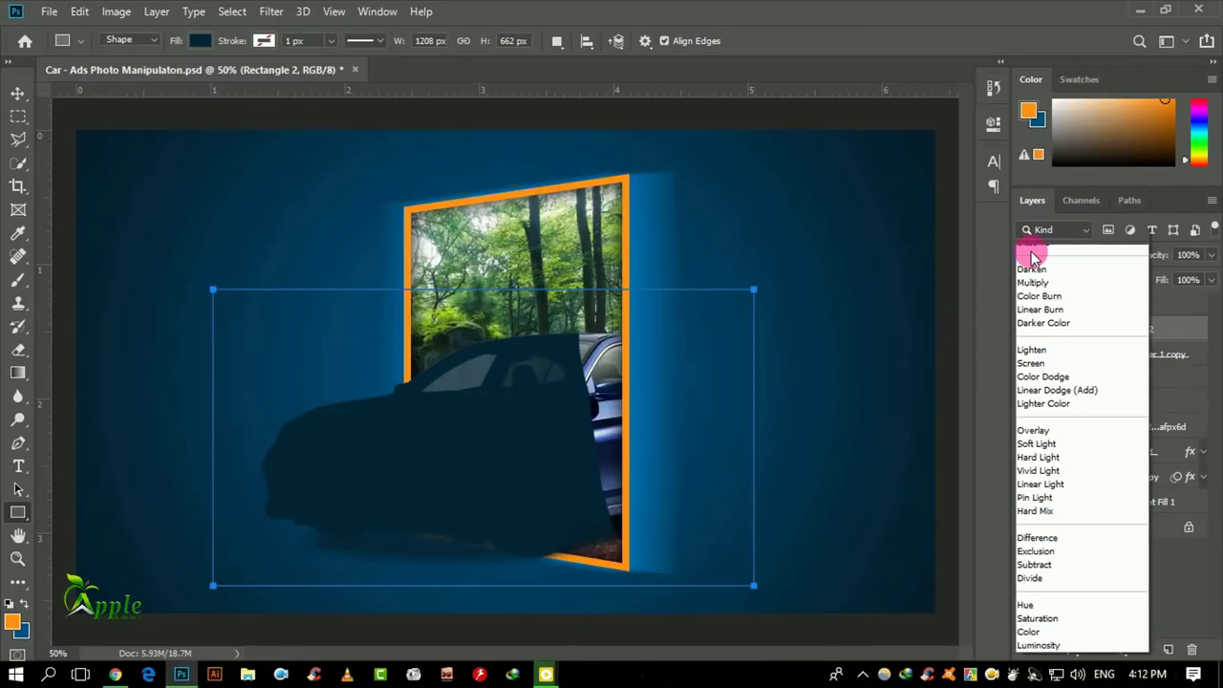
left_click(1068, 633)
left_click(17, 92)
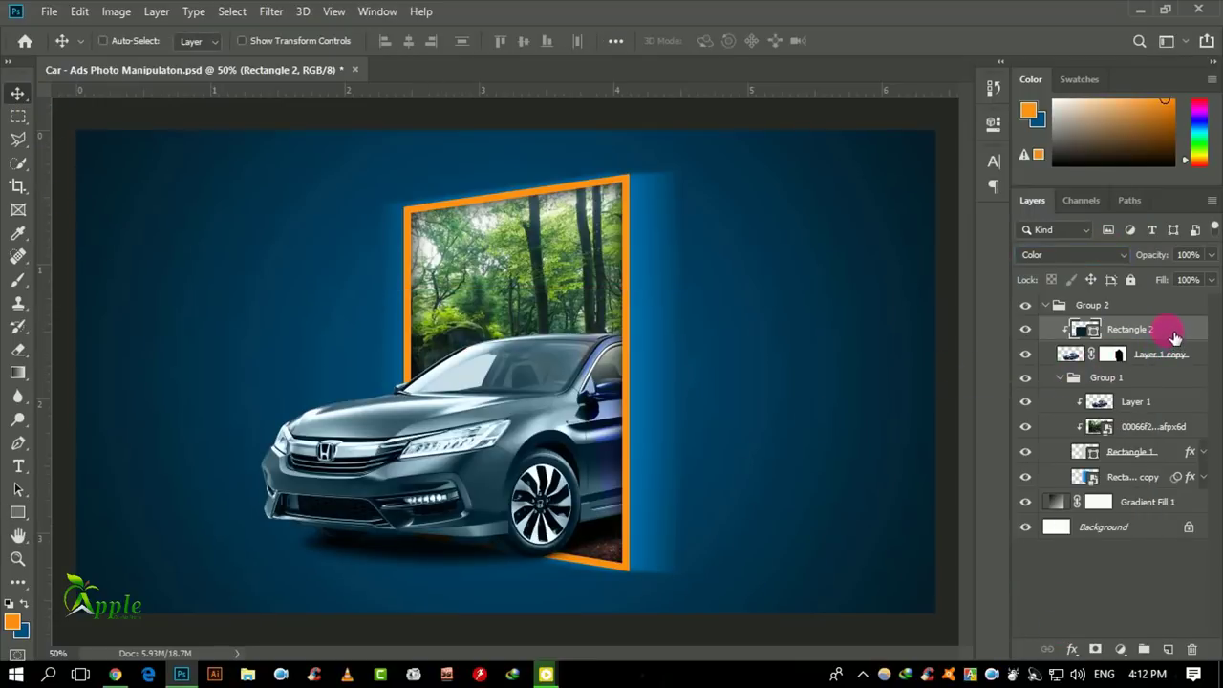
Duplicate Rectangle 2 into Group 1 above Layer 1, clip it to the forest photo, and show it
left_click_drag(1174, 338, 1168, 648)
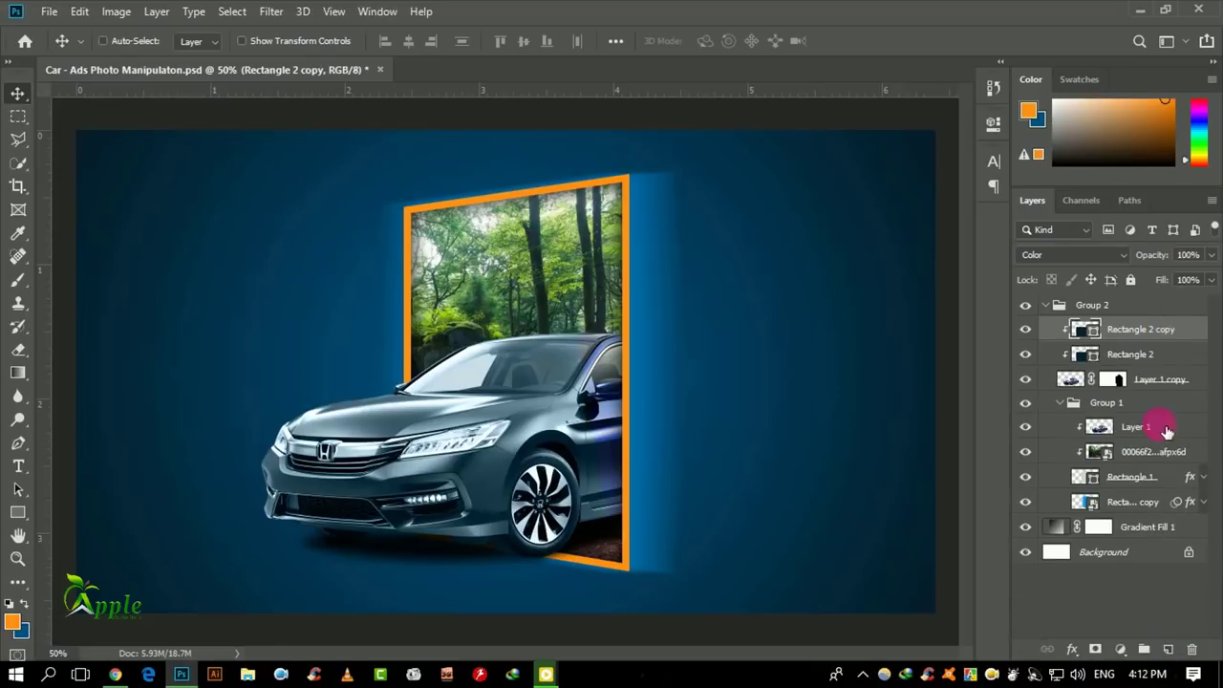
left_click_drag(1144, 332, 1144, 420)
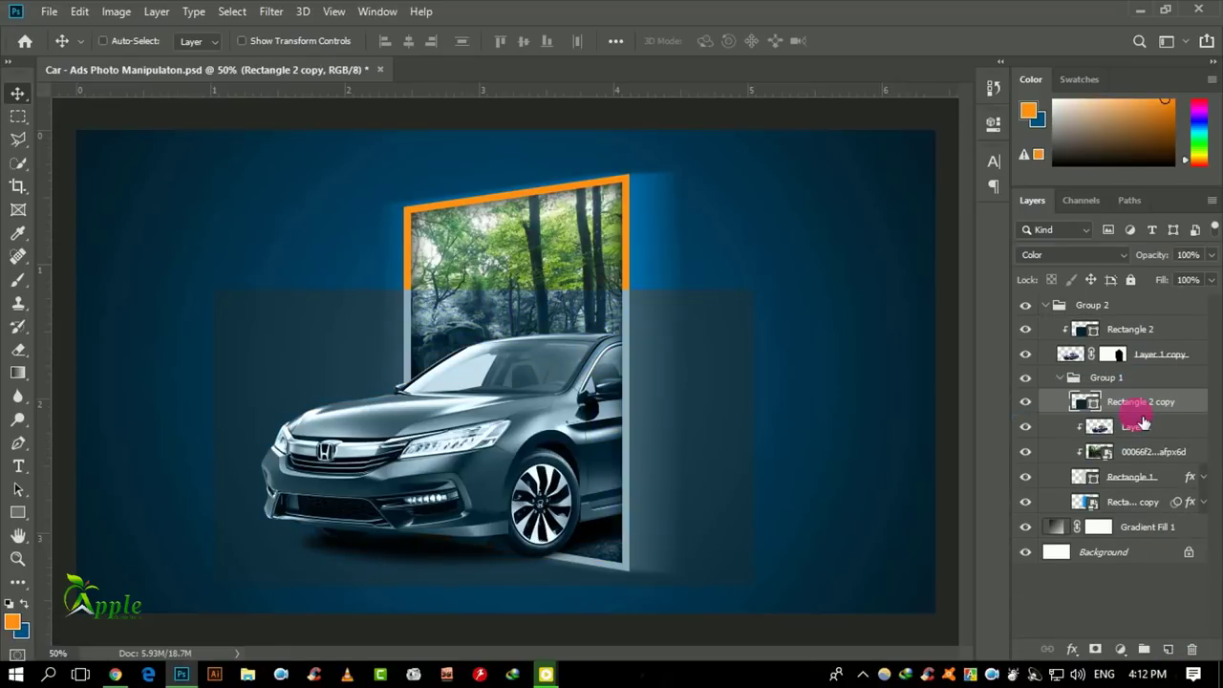
right_click(1150, 406)
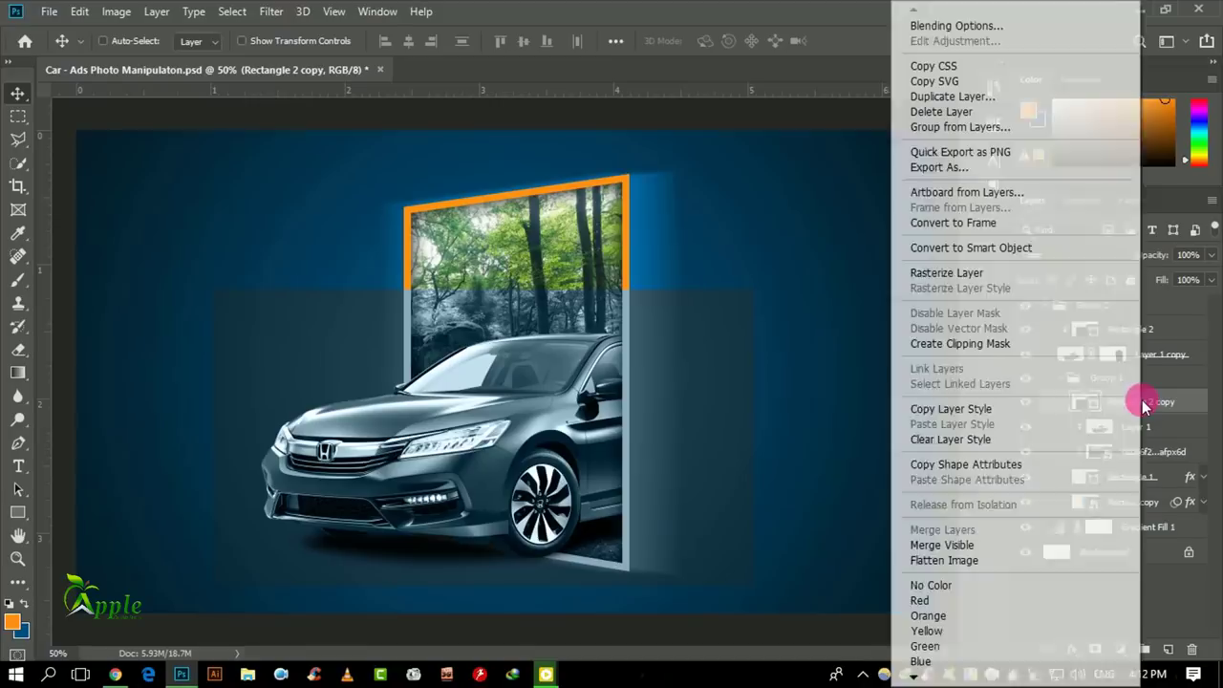
left_click(984, 344)
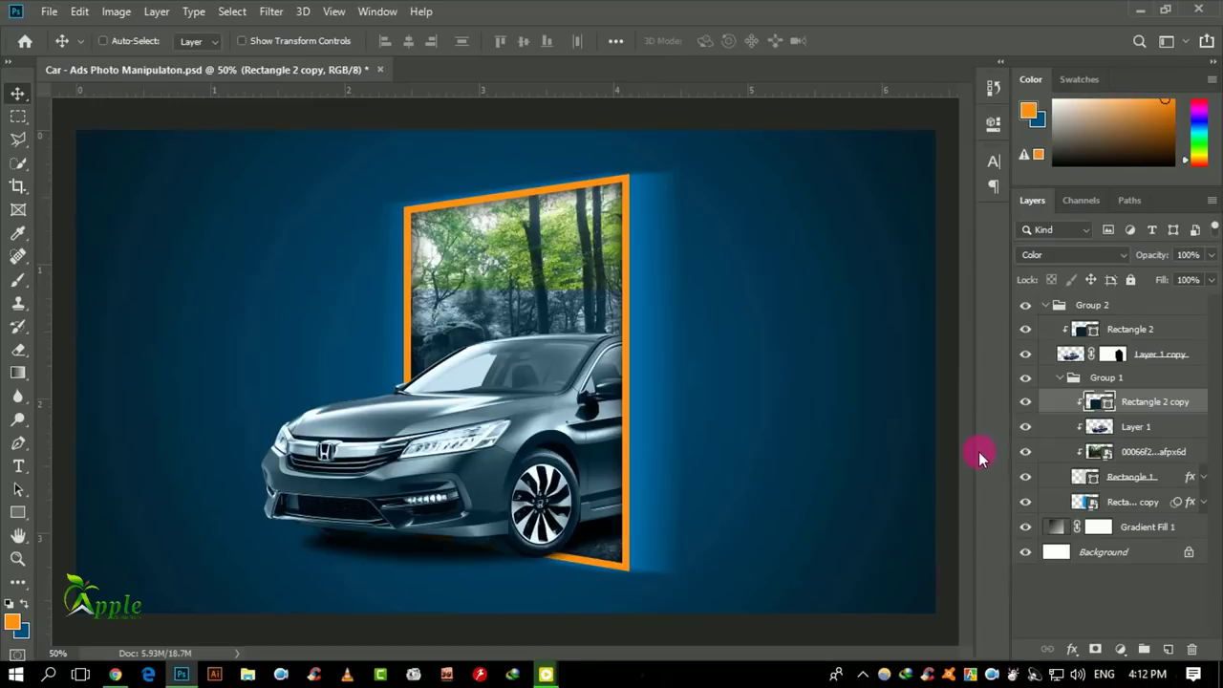
left_click(1029, 406)
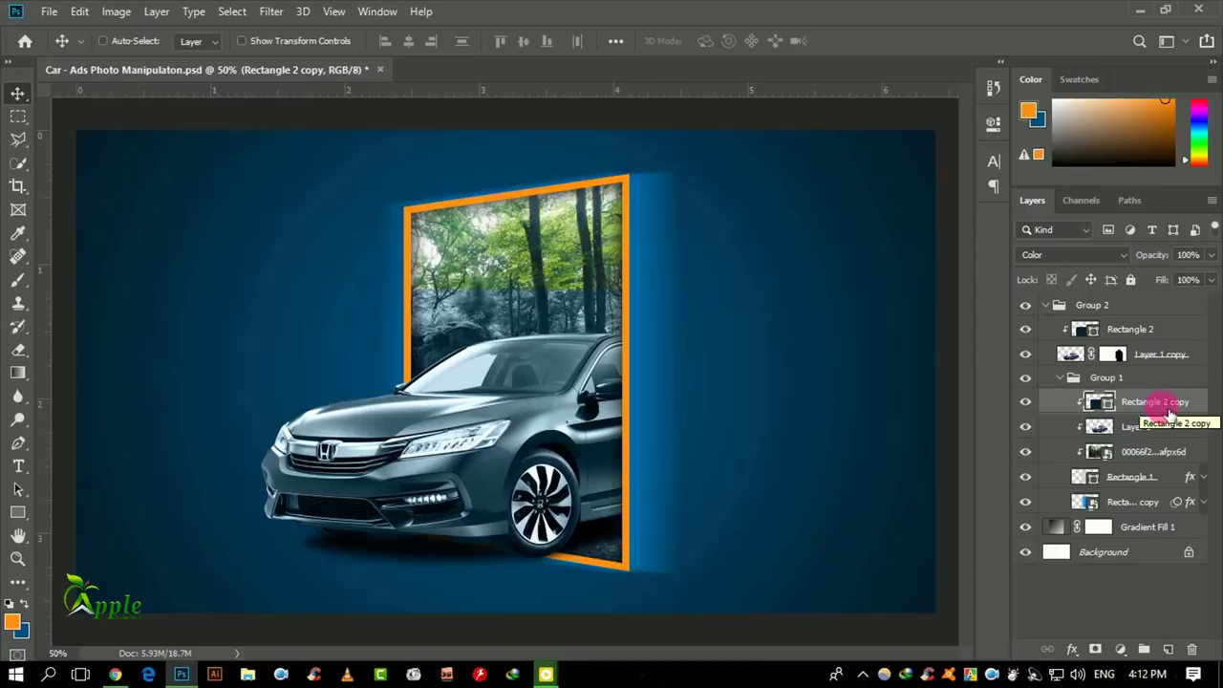
Mask Rectangle 2 copy and paint black over the forest with a smaller brush
left_click(1097, 649)
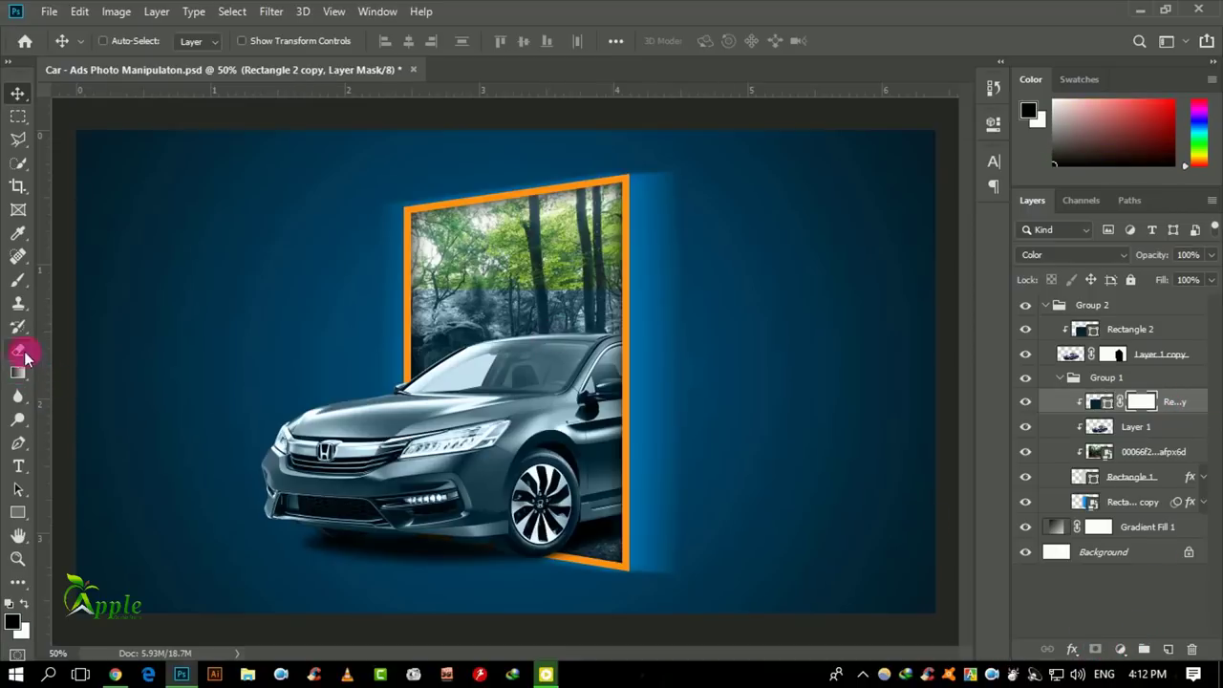
left_click(21, 286)
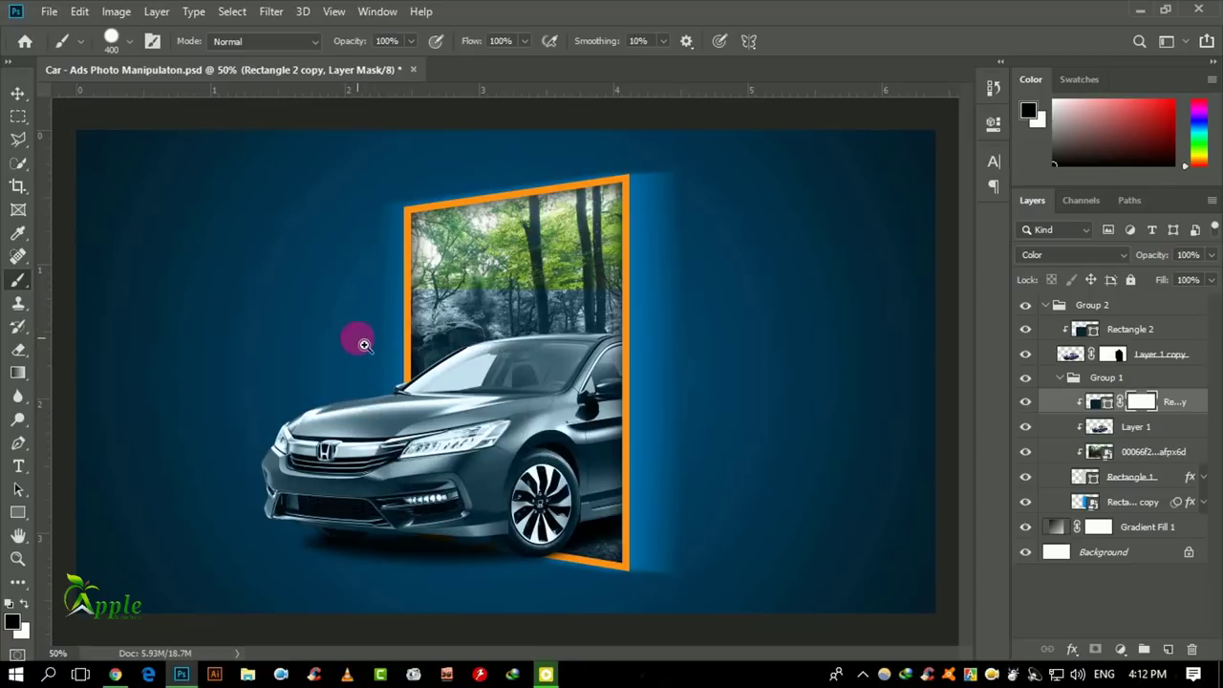
left_click(435, 344, "ctrl")
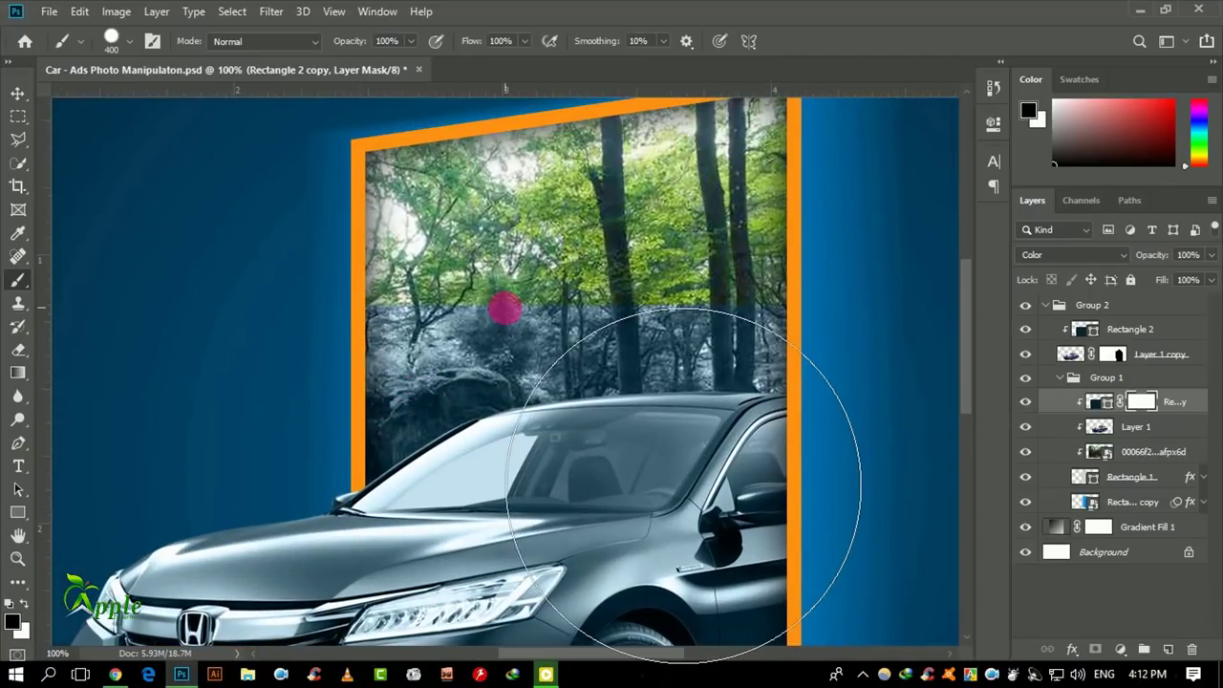
key("bracketleft")
key("bracketleft")
key("bracketleft")
key("bracketleft")
key("bracketleft")
key("bracketleft")
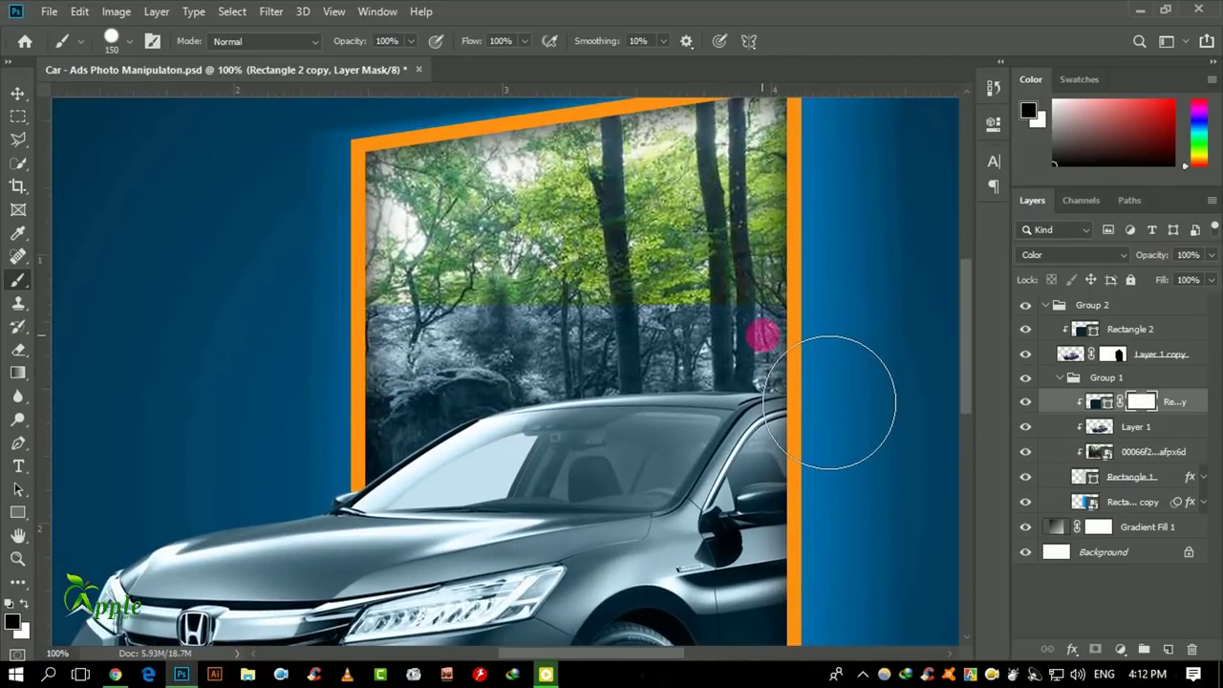
mouse_move(808, 378)
left_mouse_down()
mouse_move(773, 362)
mouse_move(722, 390)
mouse_move(581, 385)
mouse_move(628, 410)
mouse_move(546, 410)
mouse_move(410, 437)
mouse_move(433, 408)
mouse_move(624, 321)
mouse_move(408, 420)
mouse_move(688, 229)
mouse_move(792, 259)
mouse_move(754, 197)
mouse_move(617, 233)
left_mouse_up()
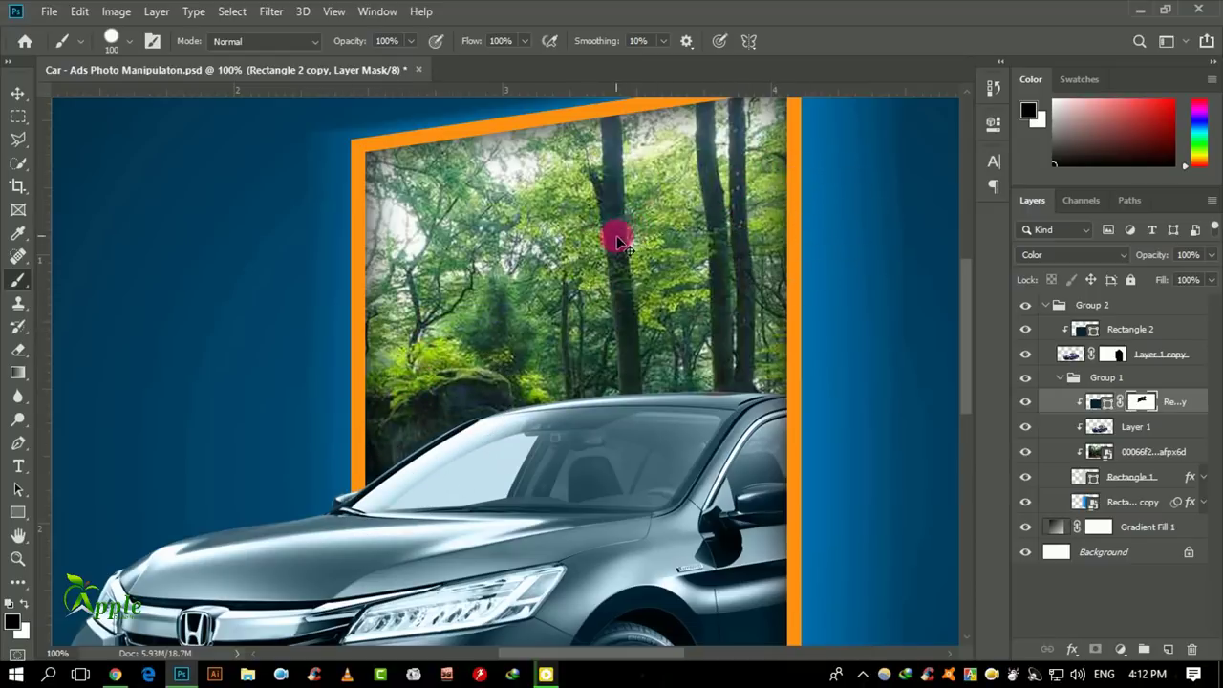
key("ctrl+minus")
key("ctrl+minus")
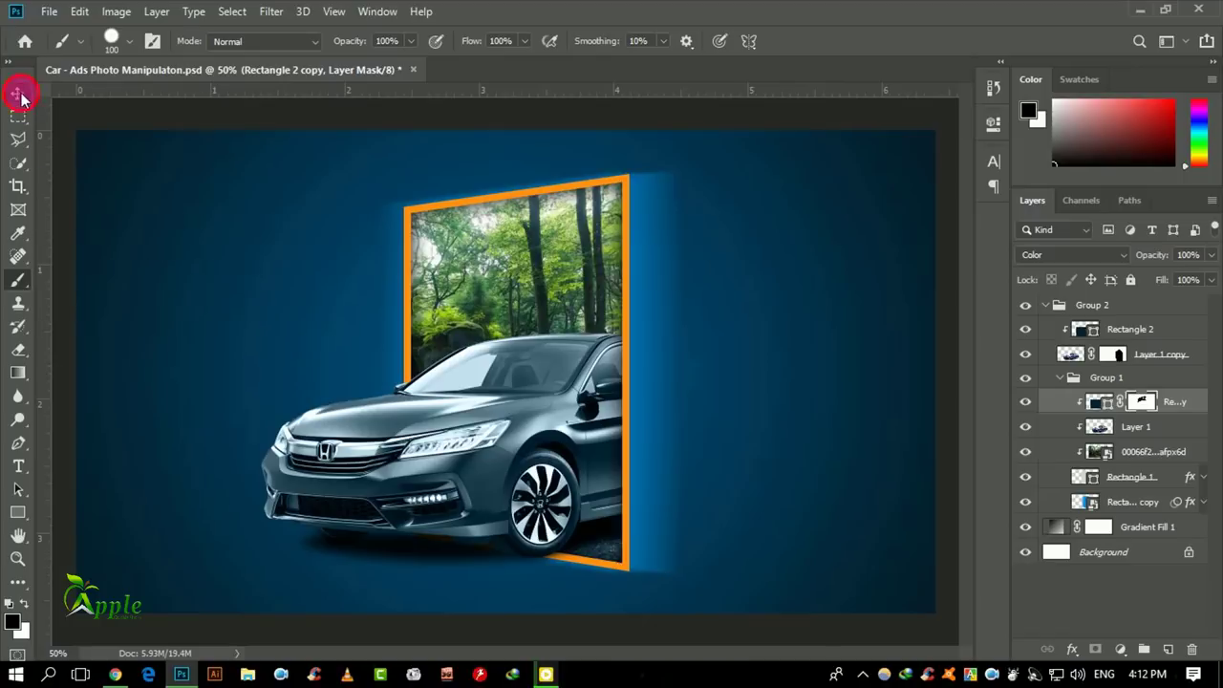
Collapse Group 1 and Group 2 and nudge Group 2 slightly right
left_click(19, 94)
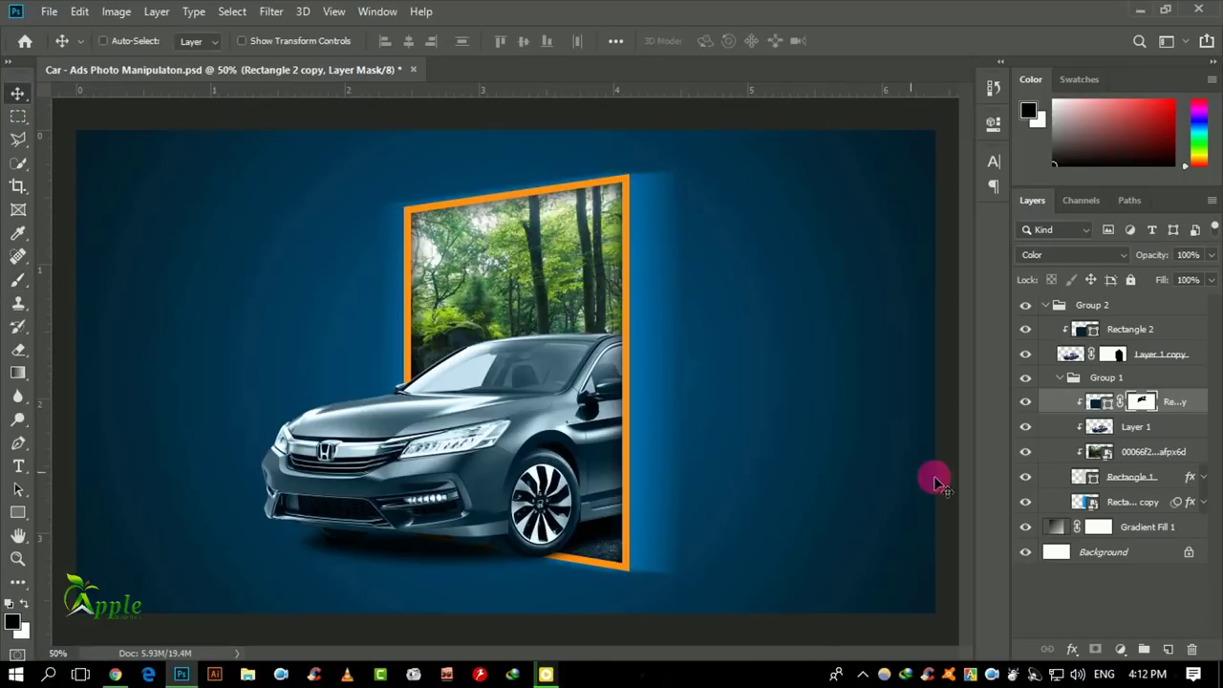
left_click(1066, 381)
left_click(1051, 306)
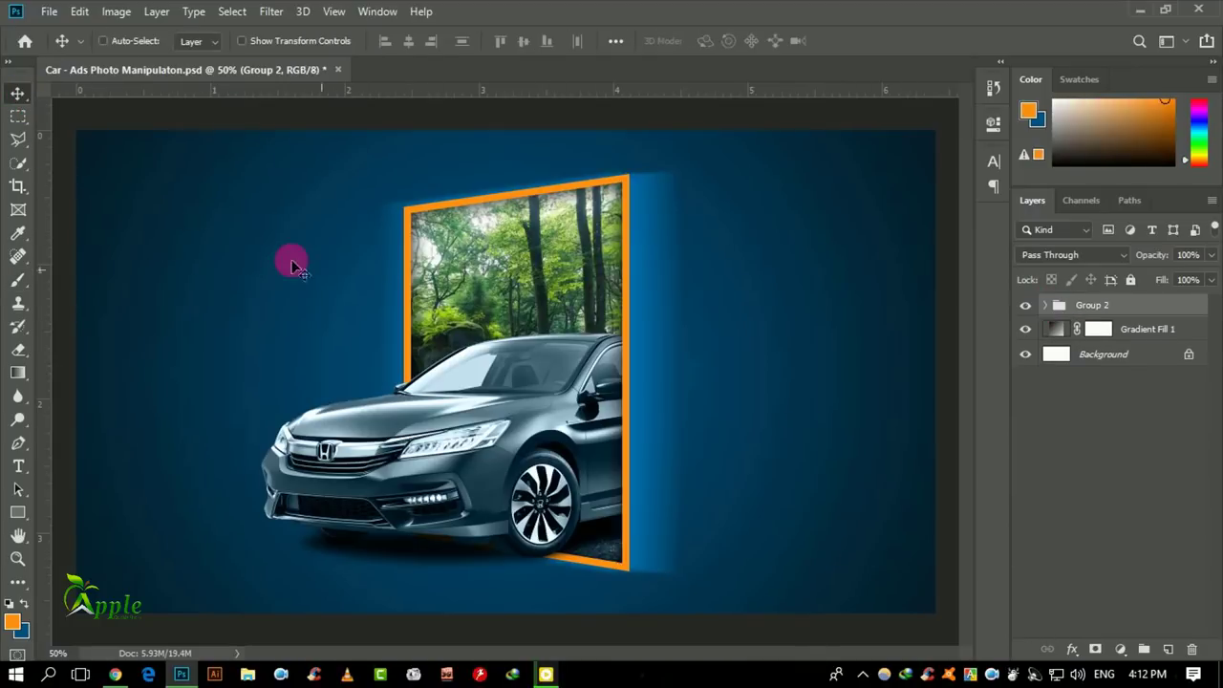
left_click_drag(580, 350, 595, 346)
Add a new empty Layer 2 and place it above Gradient Fill 1
key("ctrl")
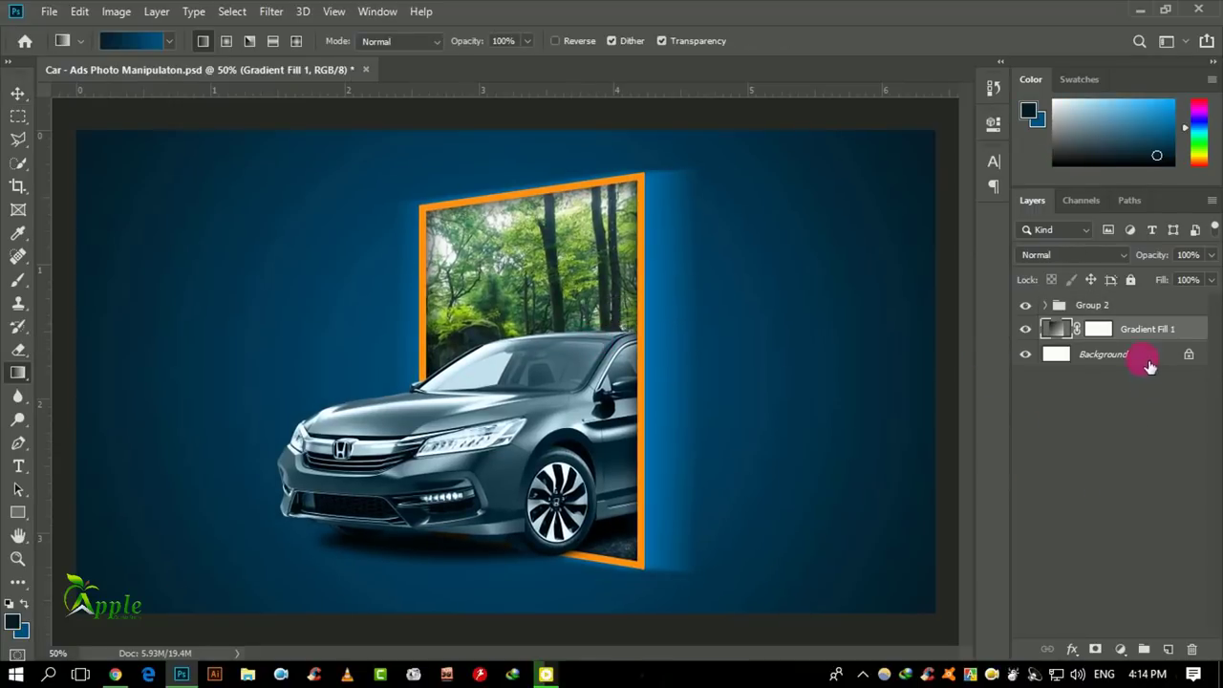
left_click(1150, 365)
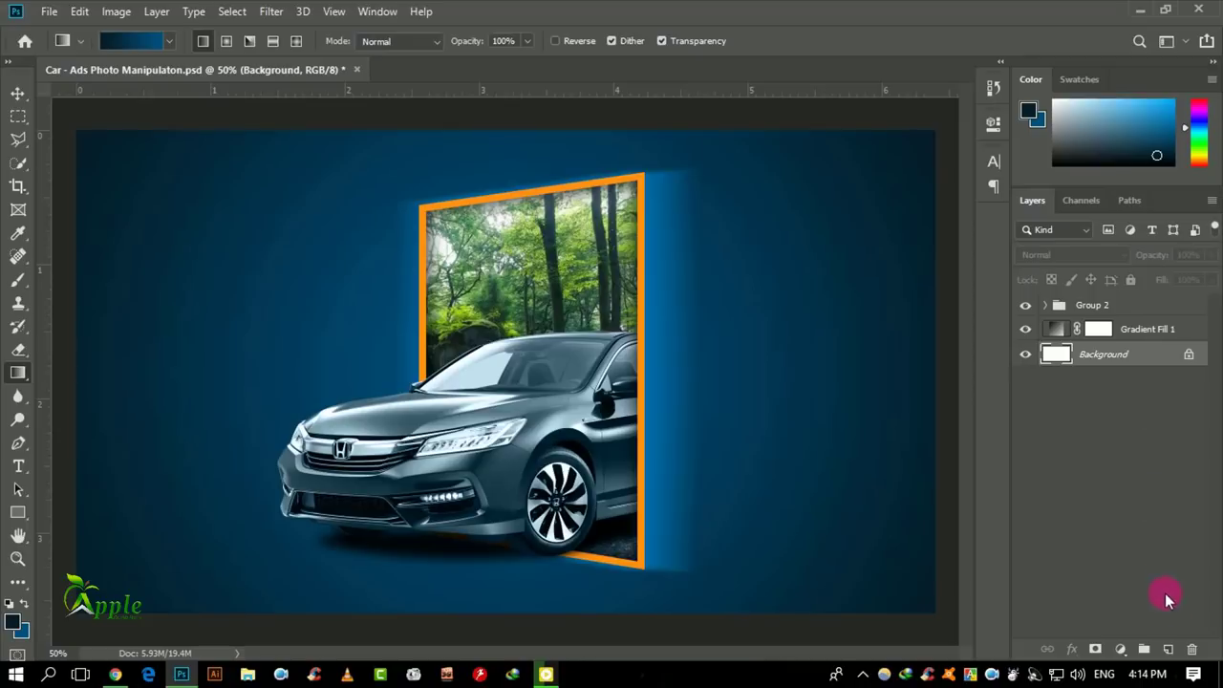
left_click(1168, 649)
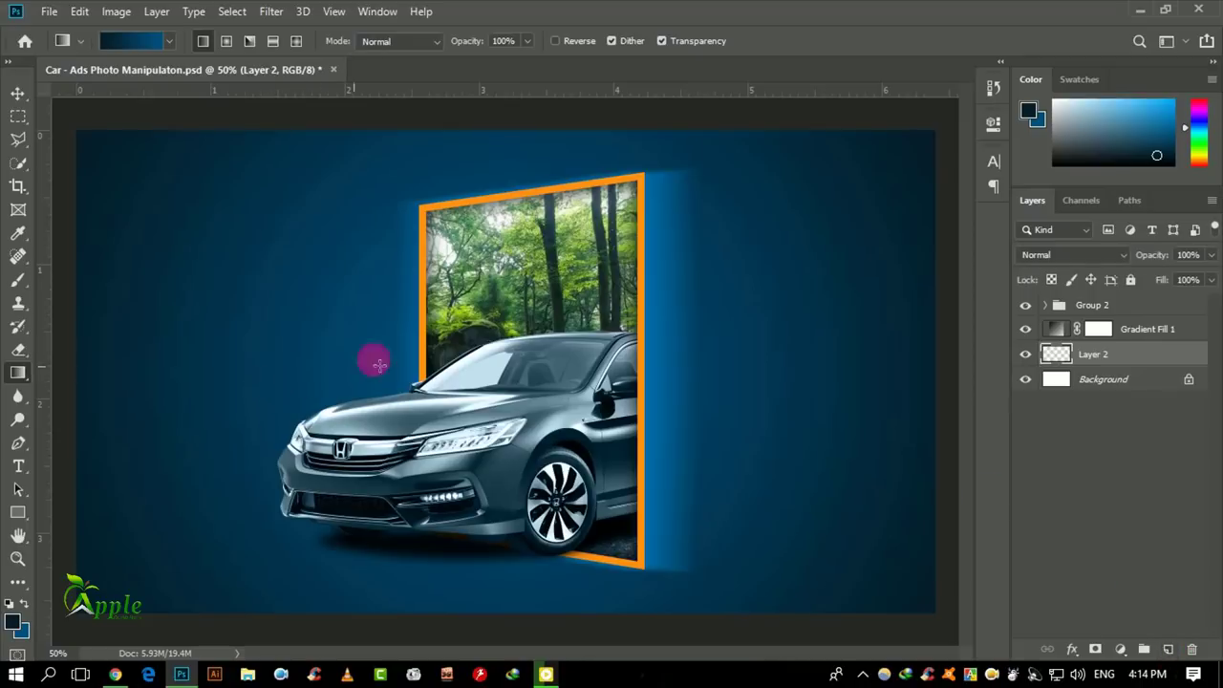
left_click_drag(1136, 364, 1108, 318)
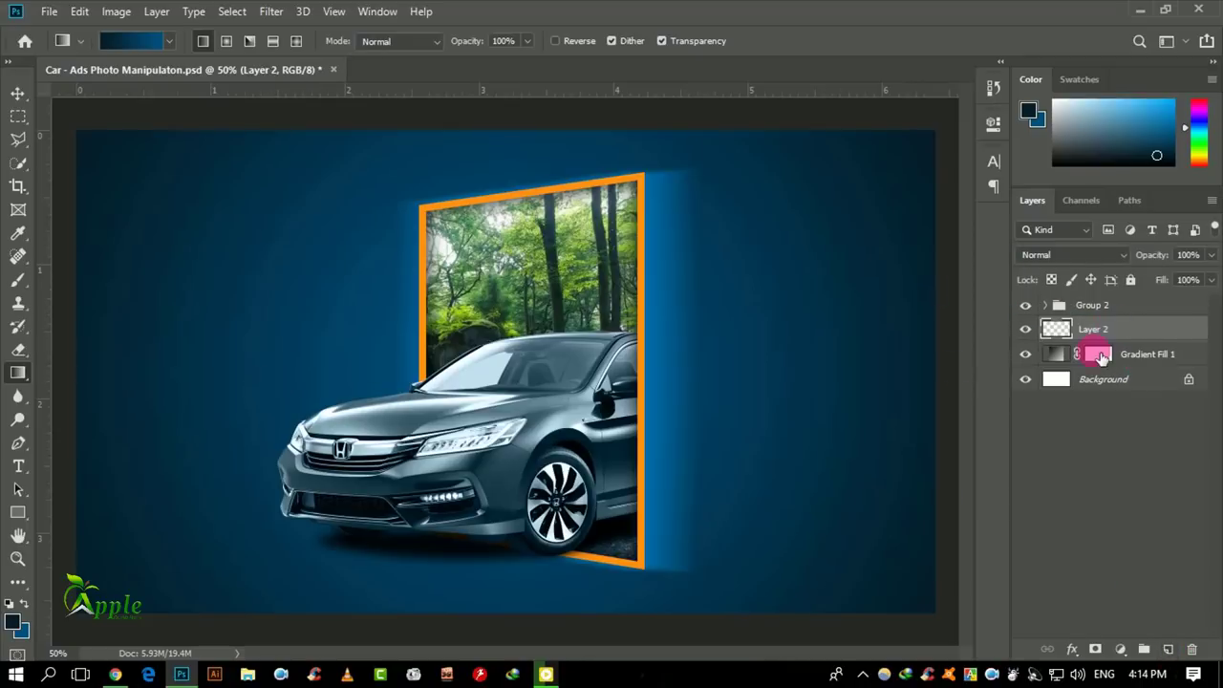
Set up an 800 px soft brush with a brighter blue foreground colour
left_click(18, 280)
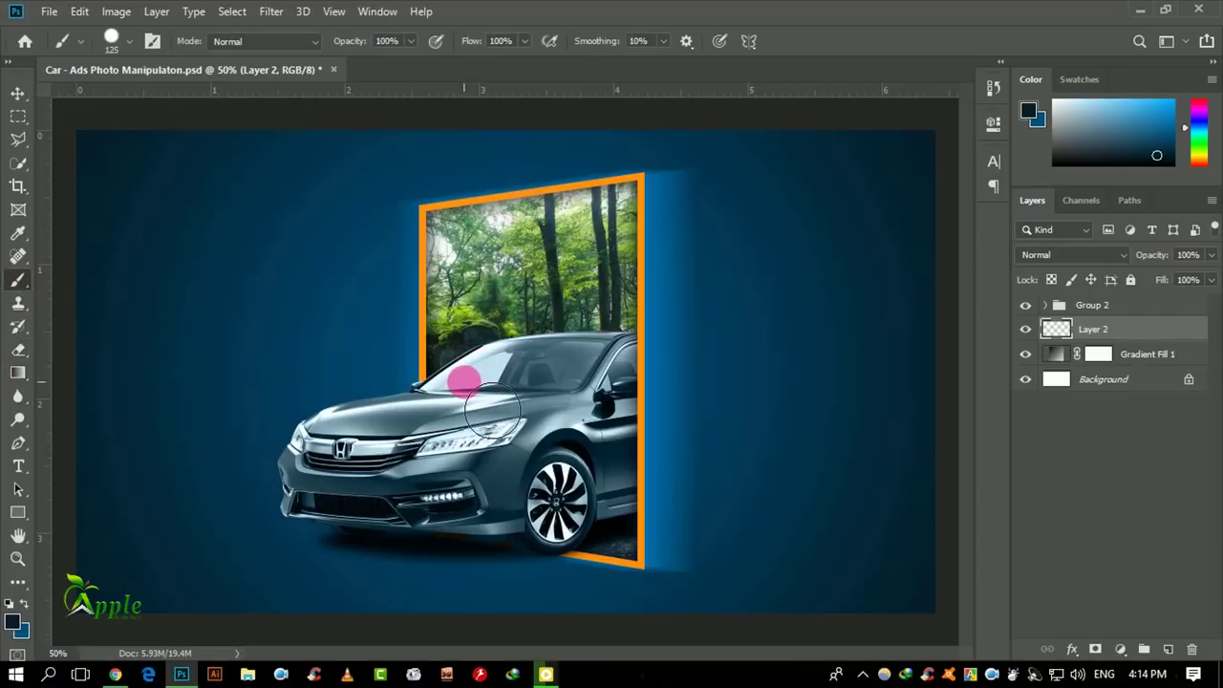
key("bracketright")
key("bracketright")
key("bracketright")
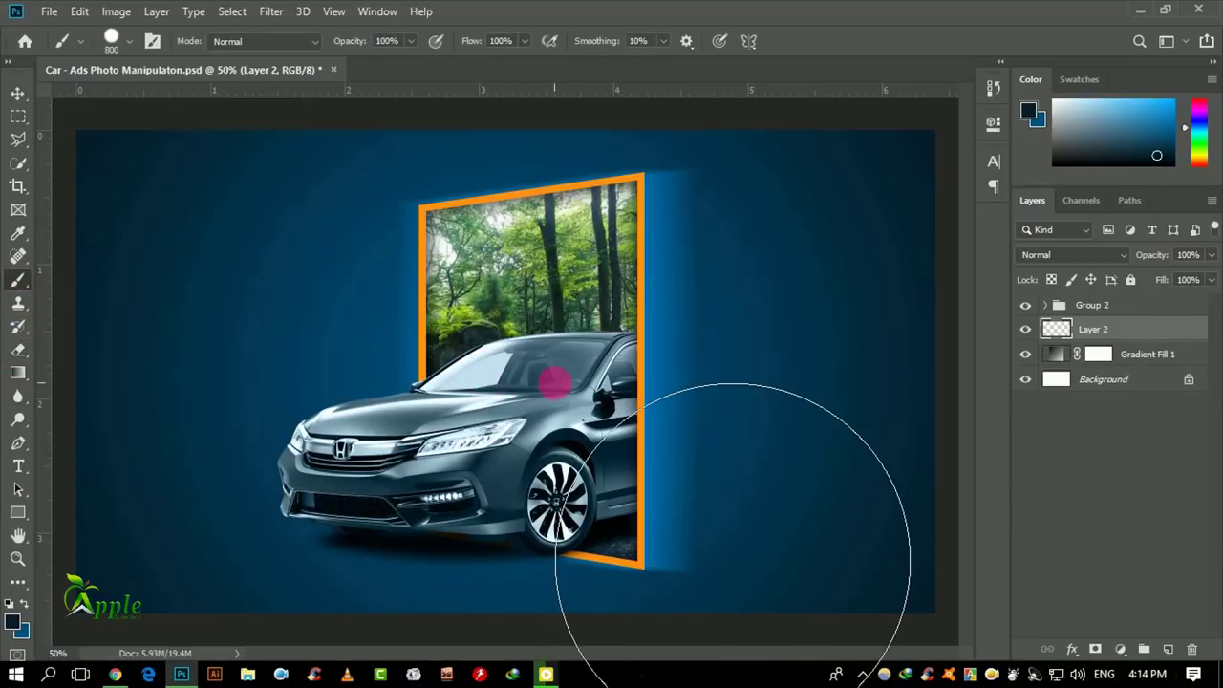
left_click(23, 601)
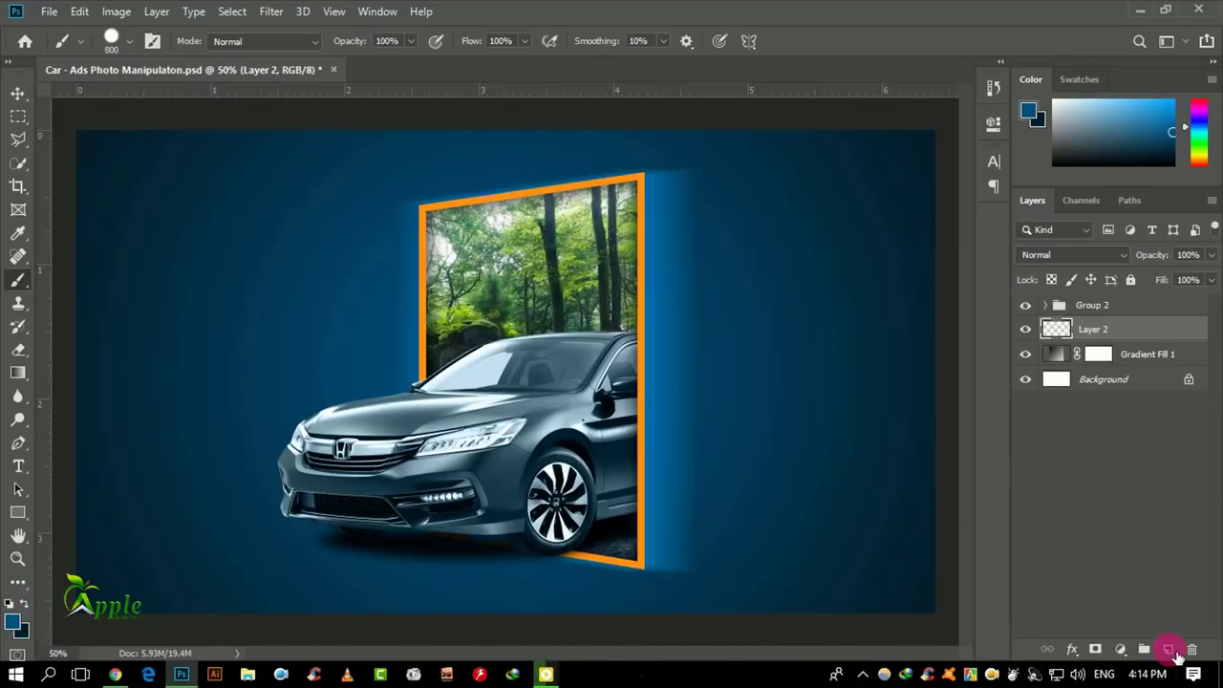
left_click(14, 623)
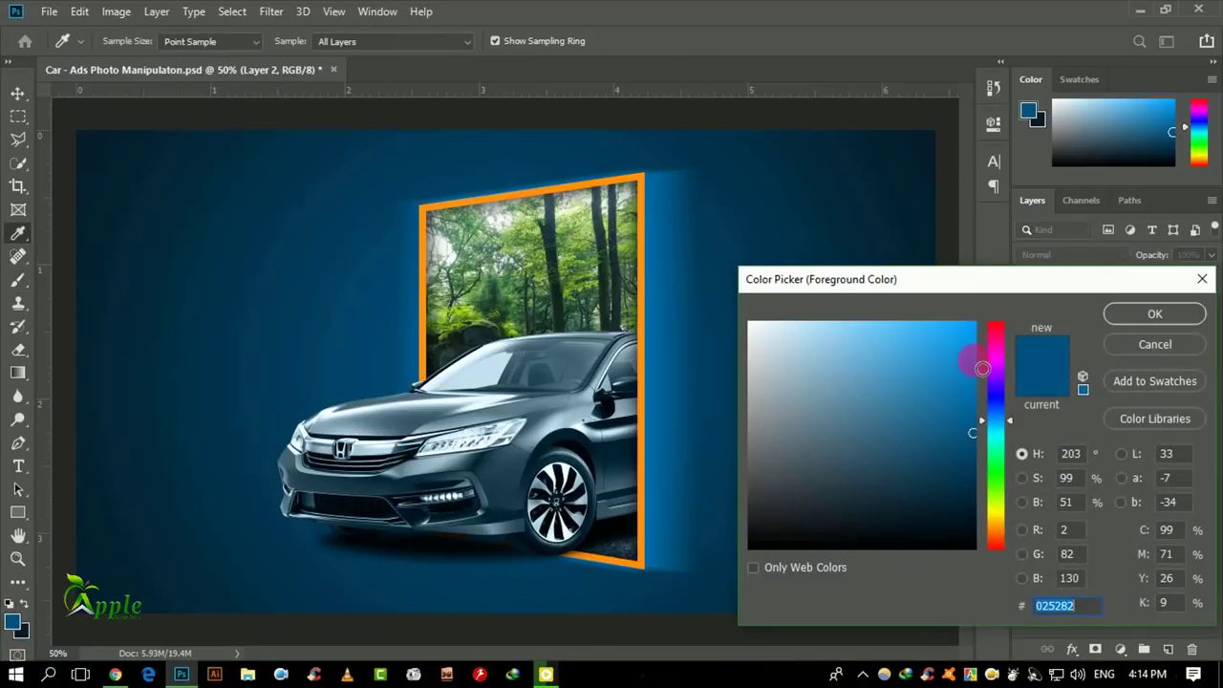
left_click(984, 376)
key("b")
left_click(1155, 313)
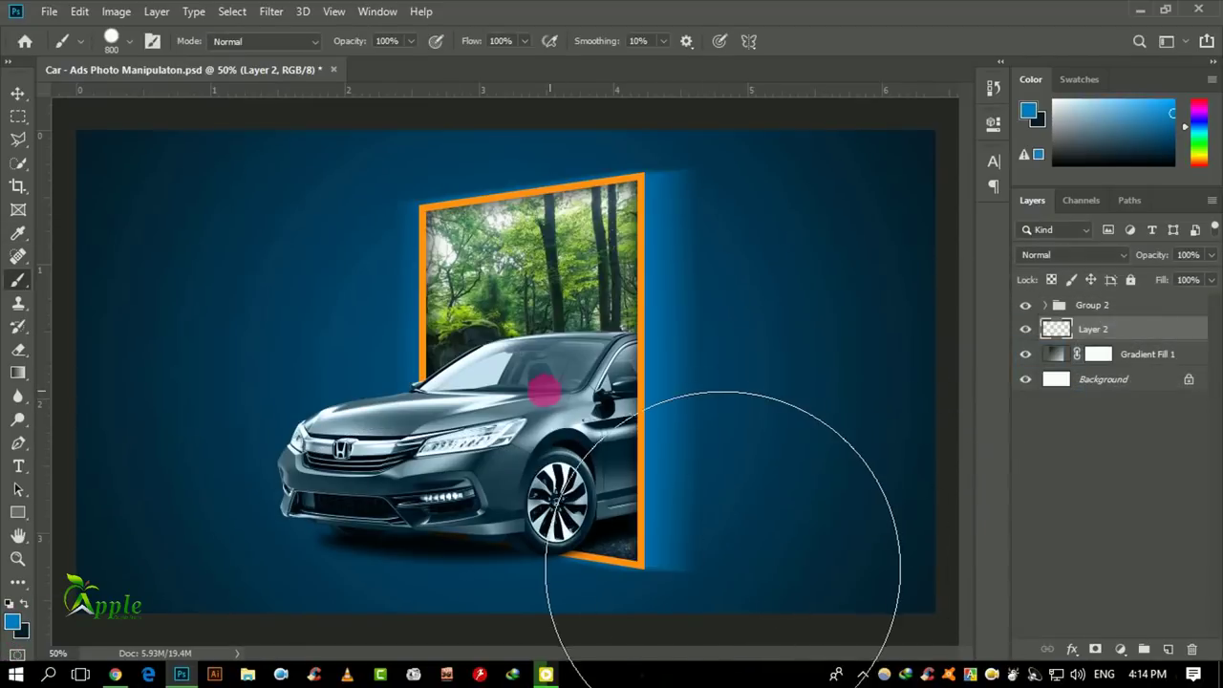
right_click(538, 397)
key("Return")
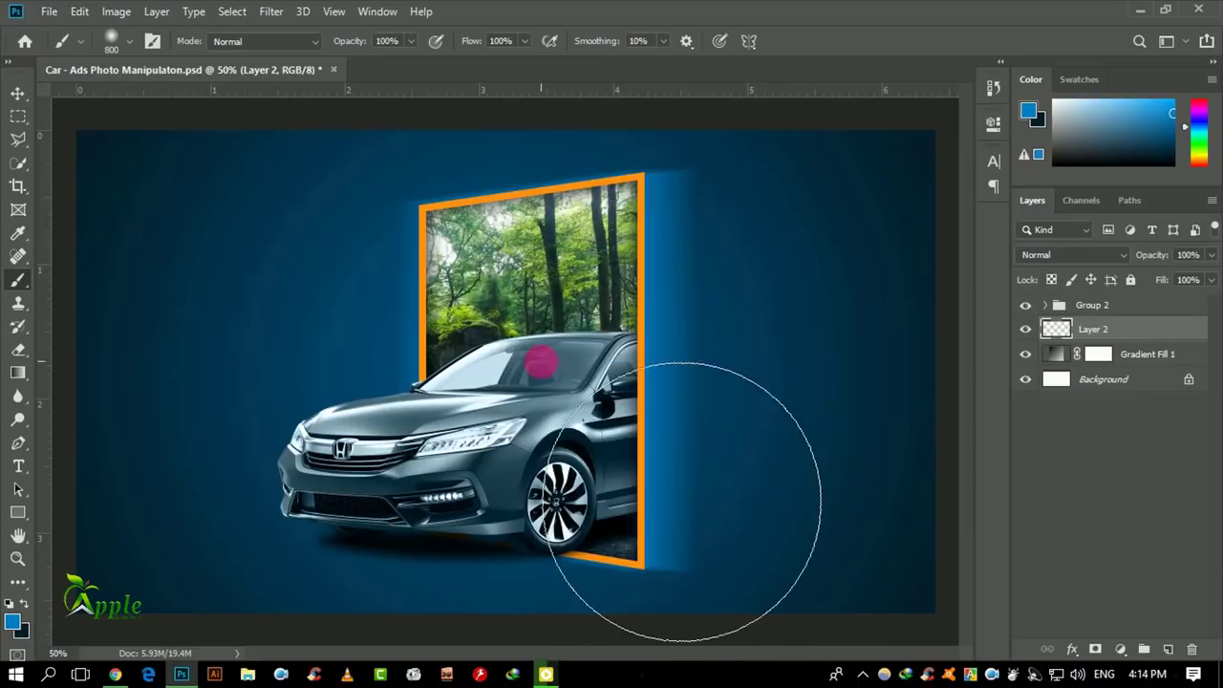
Dab soft blue glow on Layer 2 around the frame and nudge the layer slightly up
left_click(696, 554)
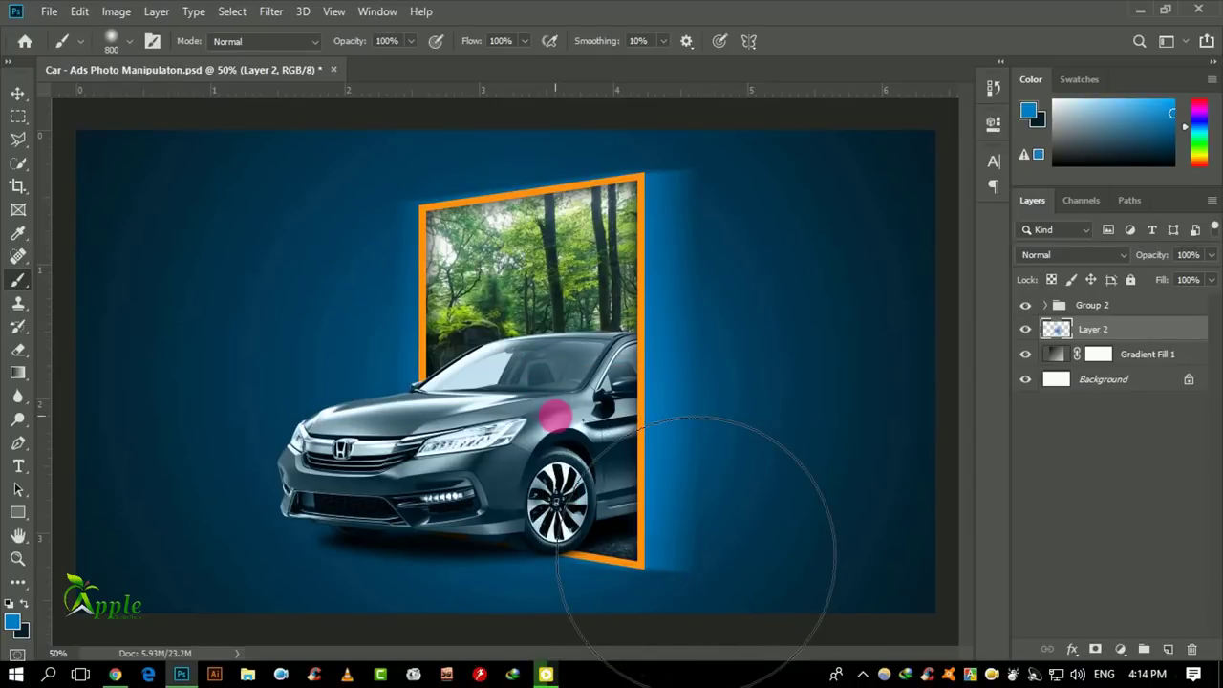
left_click(695, 552)
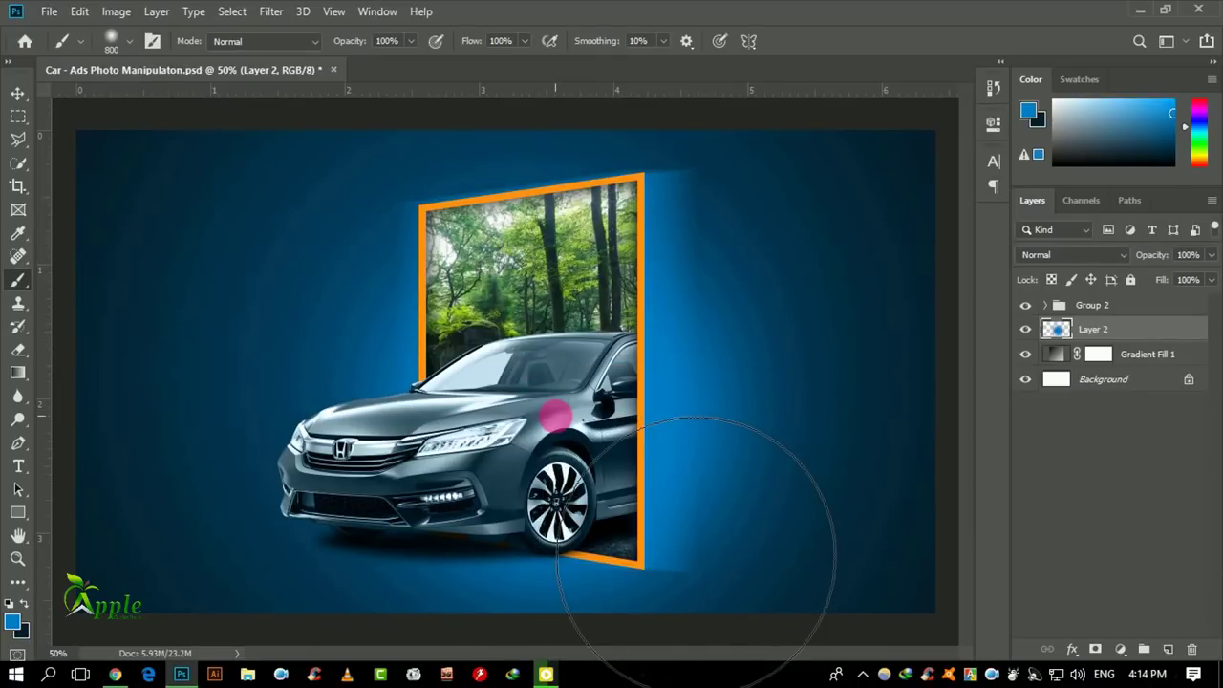
left_click(694, 510)
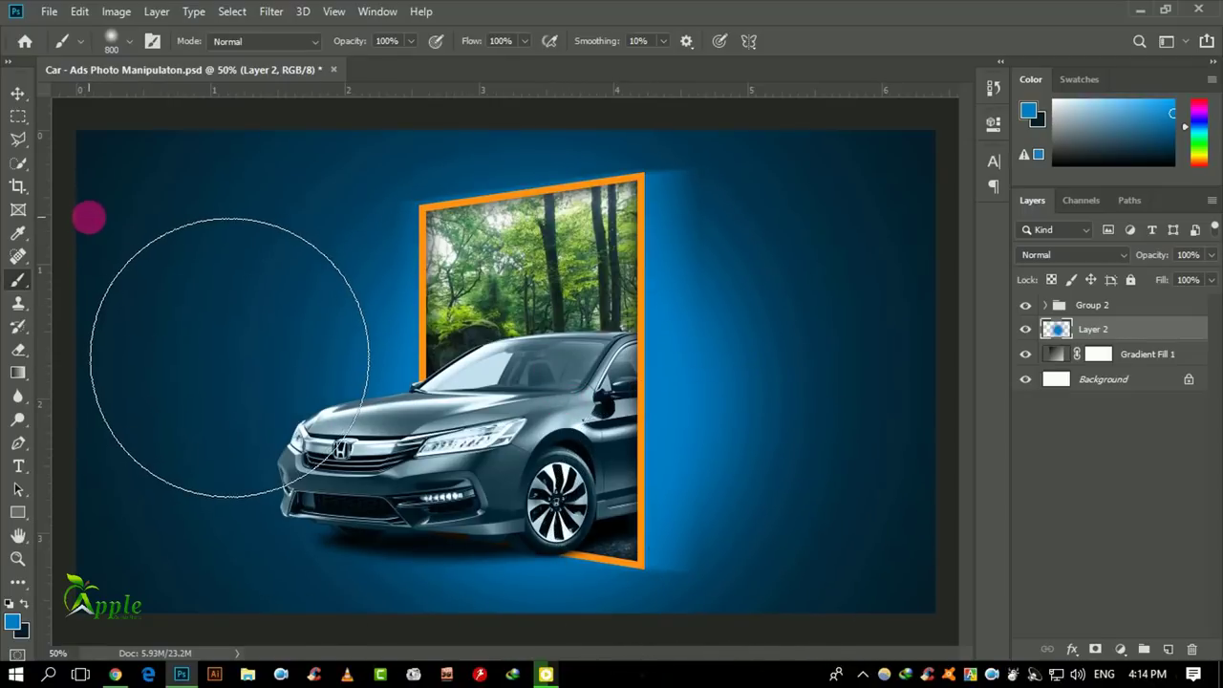
left_click(17, 94)
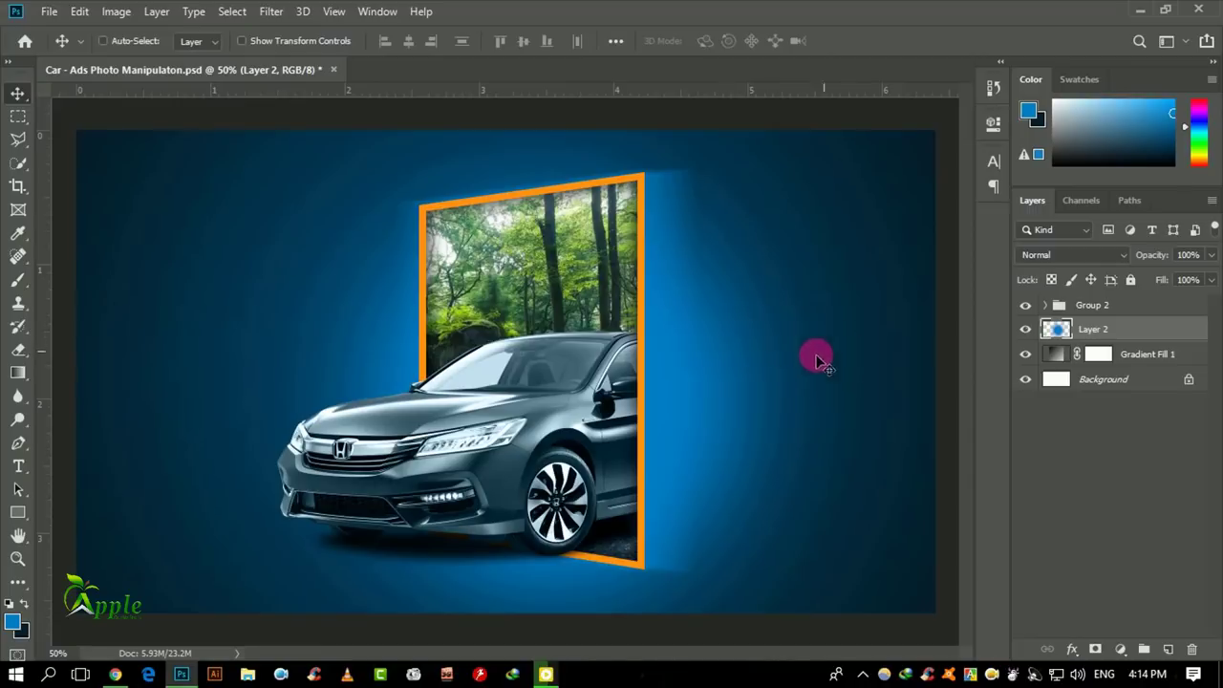
left_click_drag(702, 358, 702, 343)
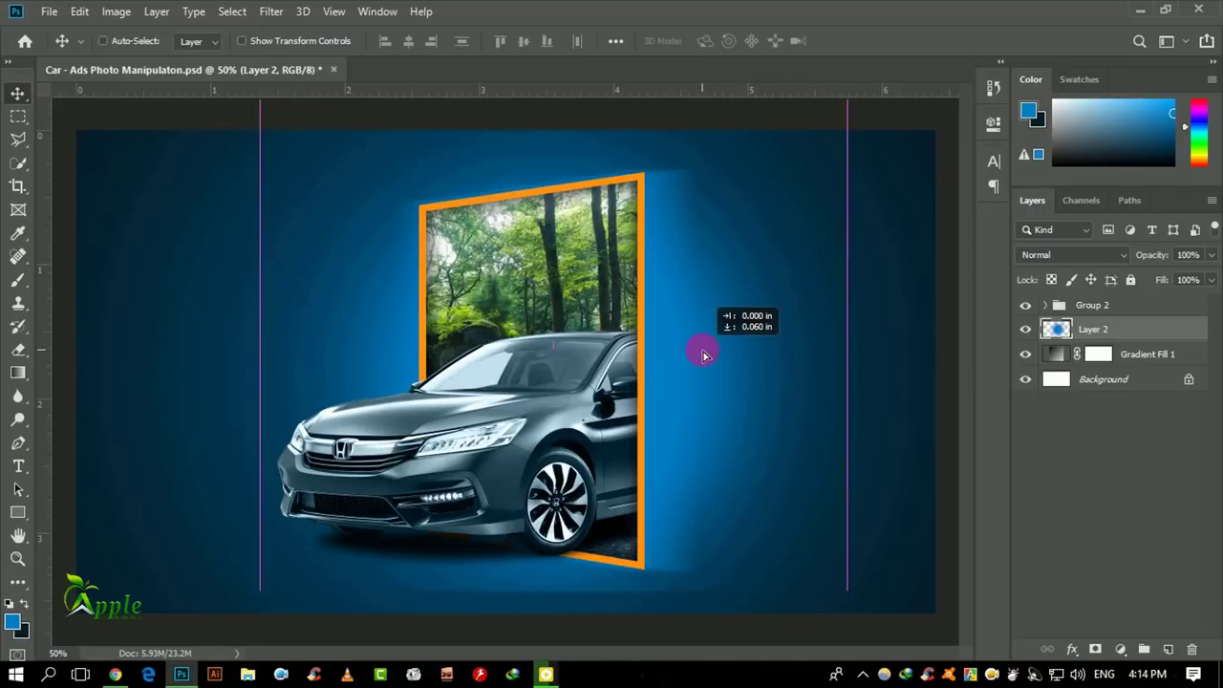
Scale Layer 2's blue glow up to about 143% and shift it up-left
left_click_drag(703, 342, 697, 352)
key("ctrl+t")
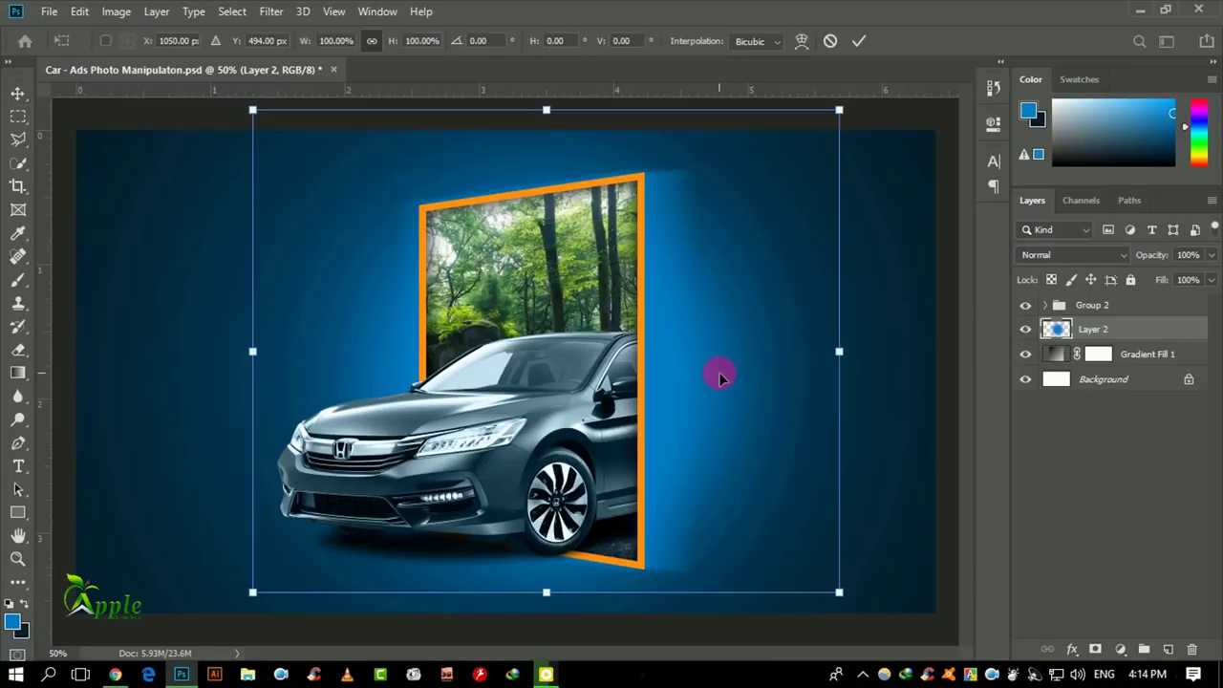
mouse_move(839, 593)
left_mouse_down()
mouse_move(960, 675)
mouse_move(993, 663)
left_mouse_up()
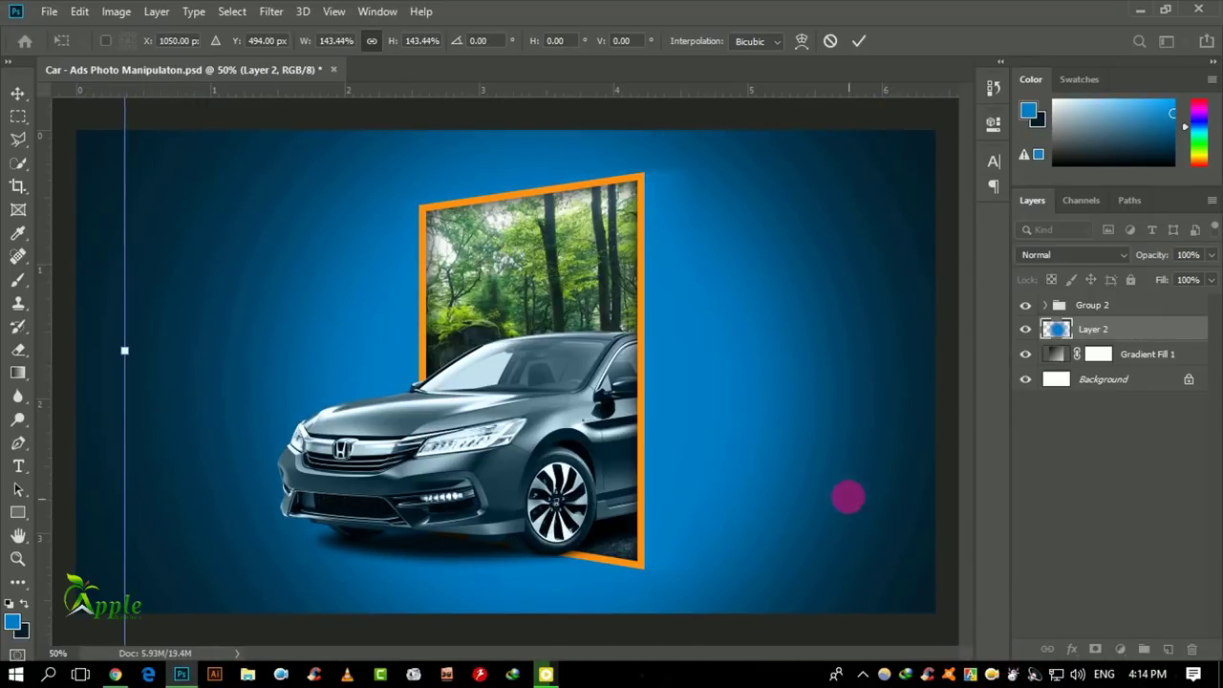
left_click_drag(846, 497, 826, 478)
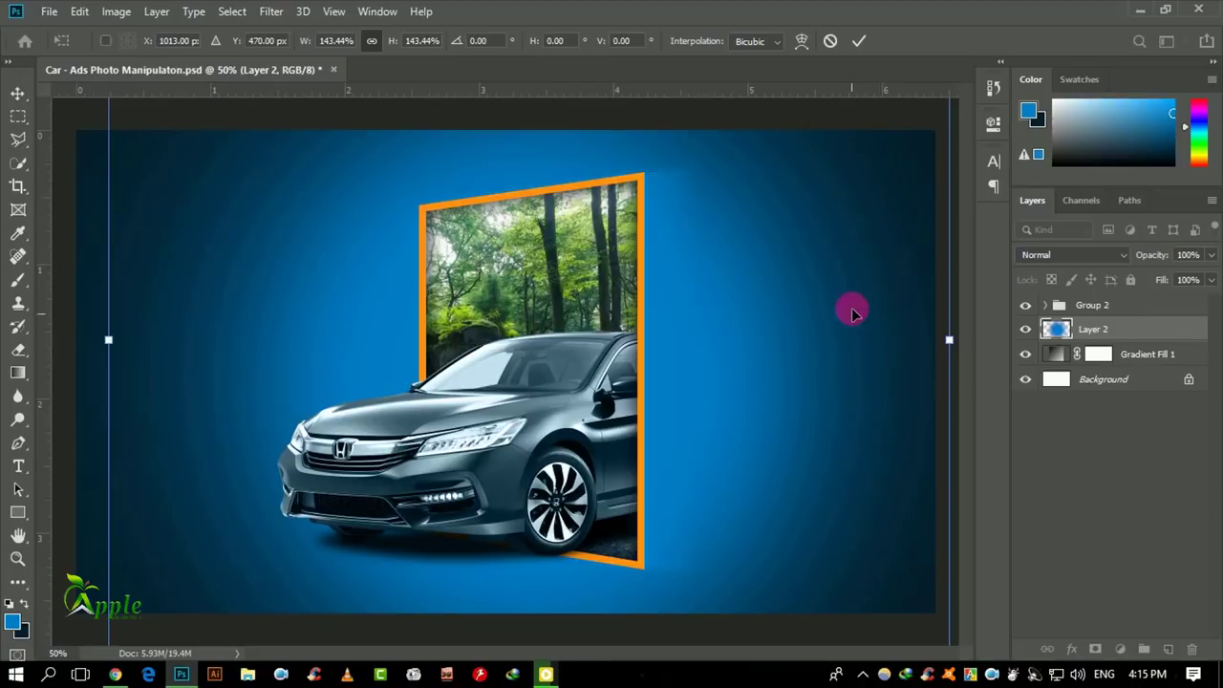
left_click(859, 41)
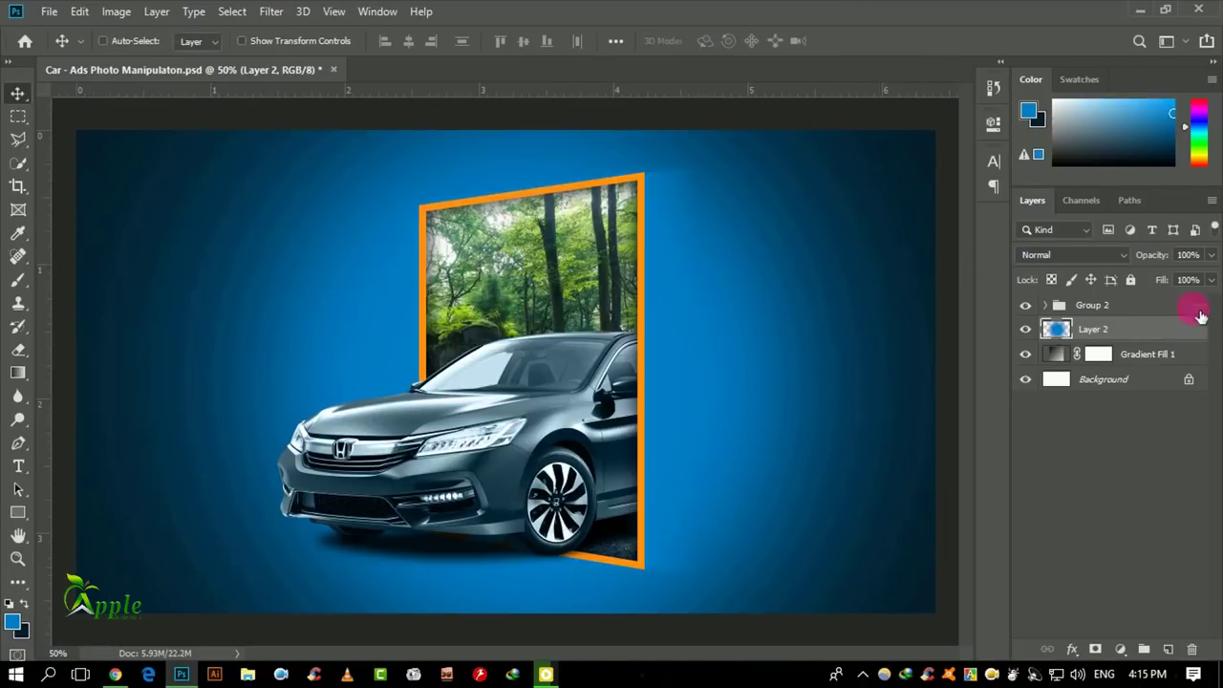
Set the blue glow layer's opacity to 59%
left_click_drag(1192, 279, 1145, 278)
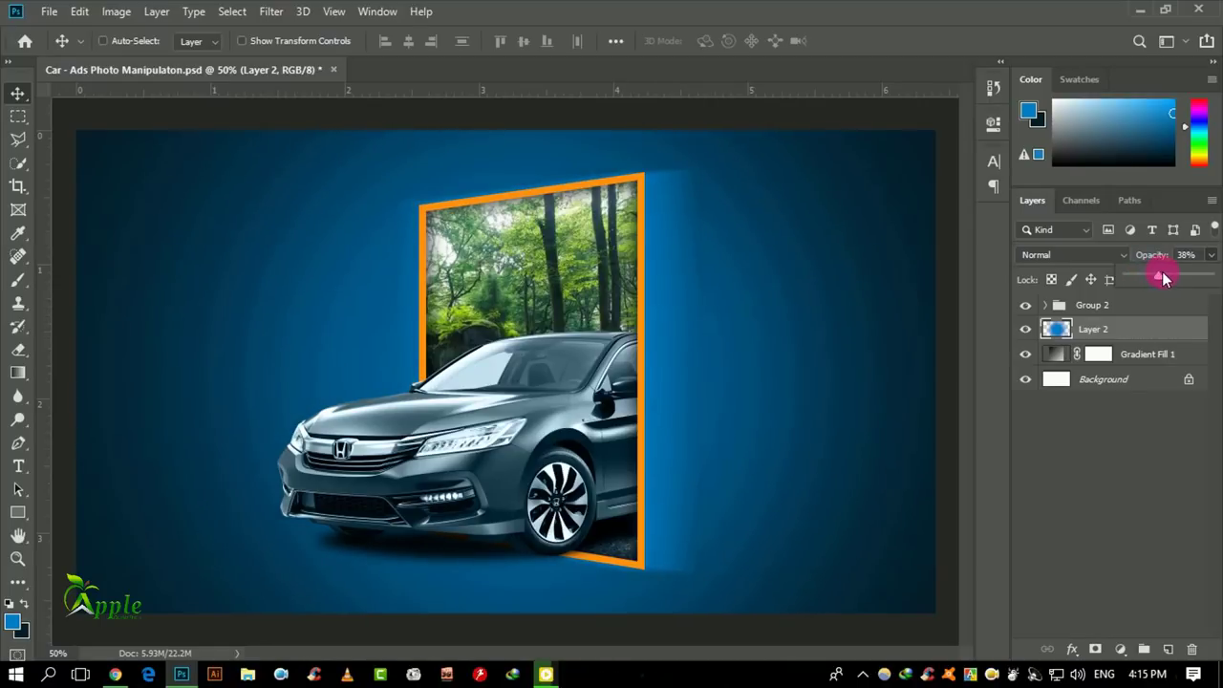
left_click_drag(1166, 275, 1179, 274)
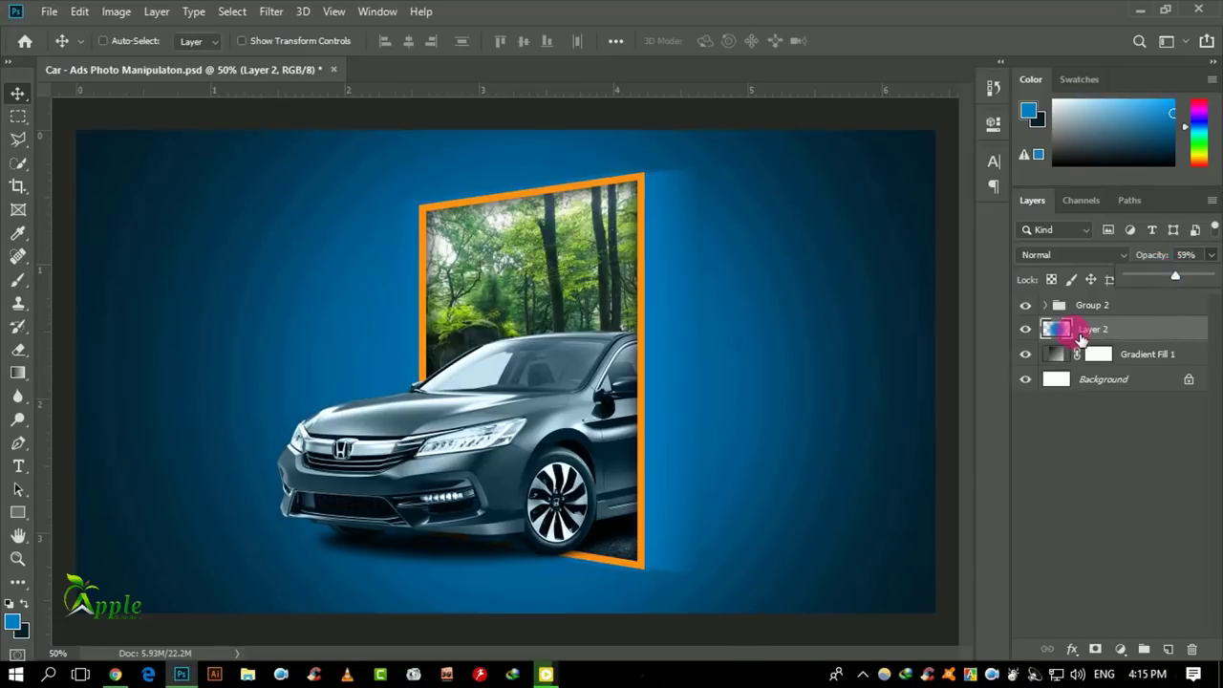
left_click(1094, 305)
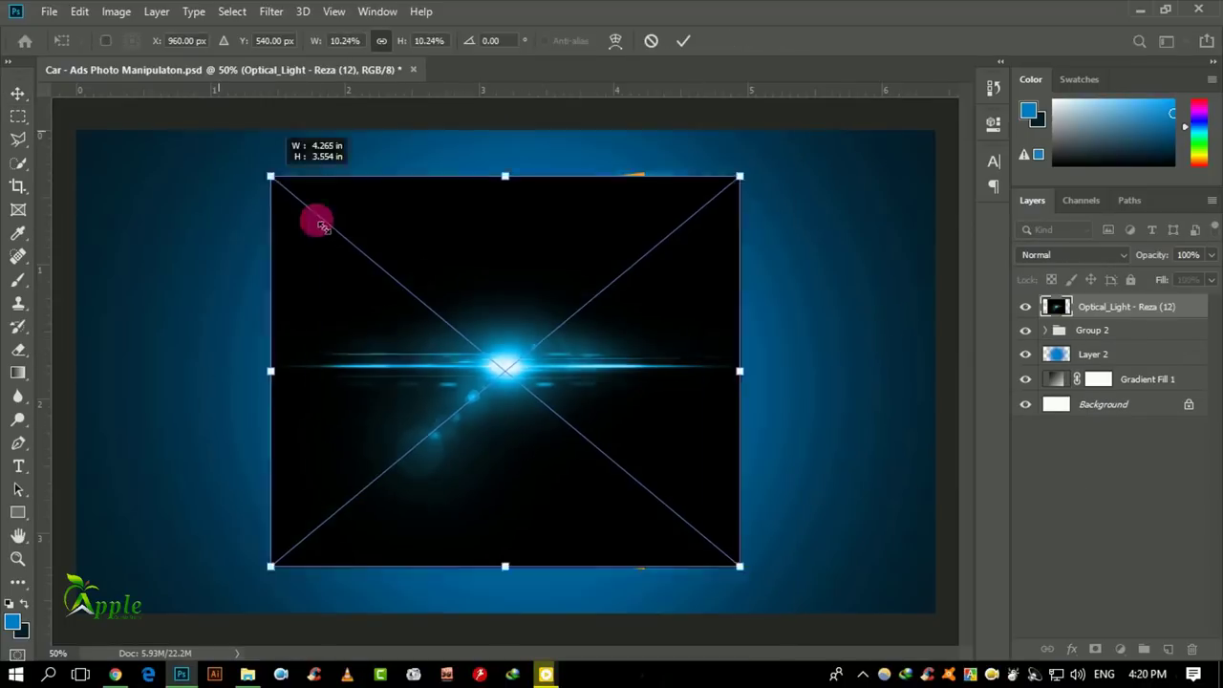
Shrink the Optical_Light flare, blend it in Screen mode, and place it on the headlight
left_click_drag(231, 144, 399, 276)
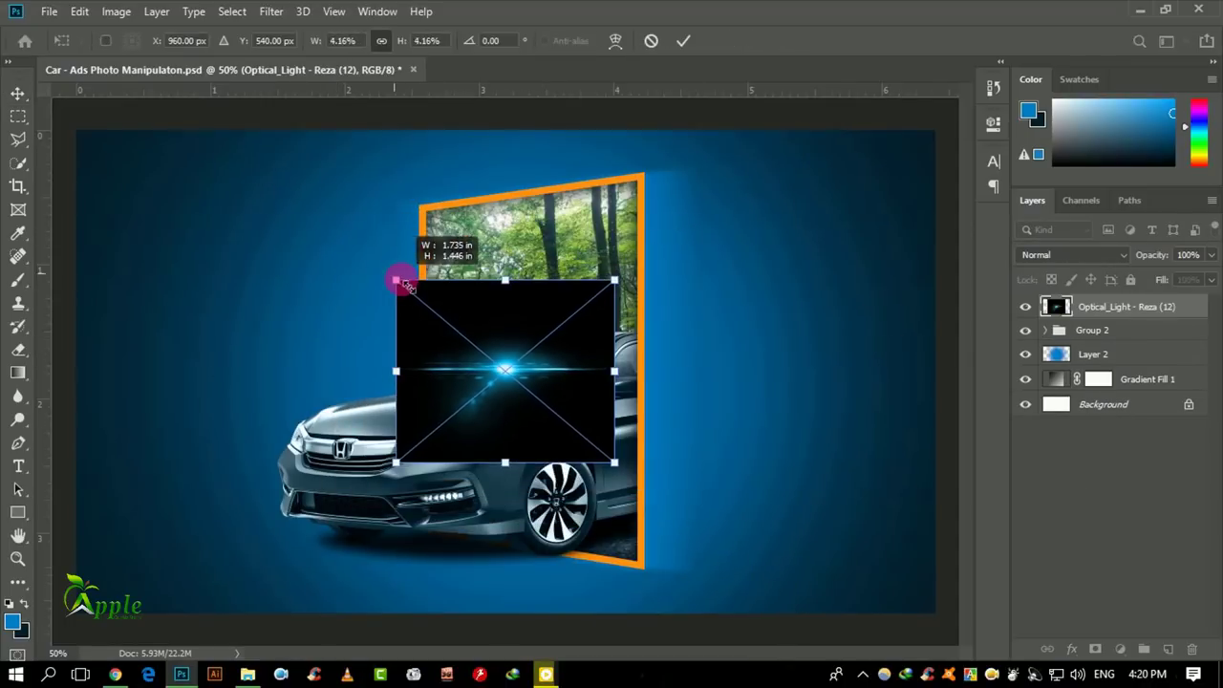
left_click_drag(504, 335, 486, 410)
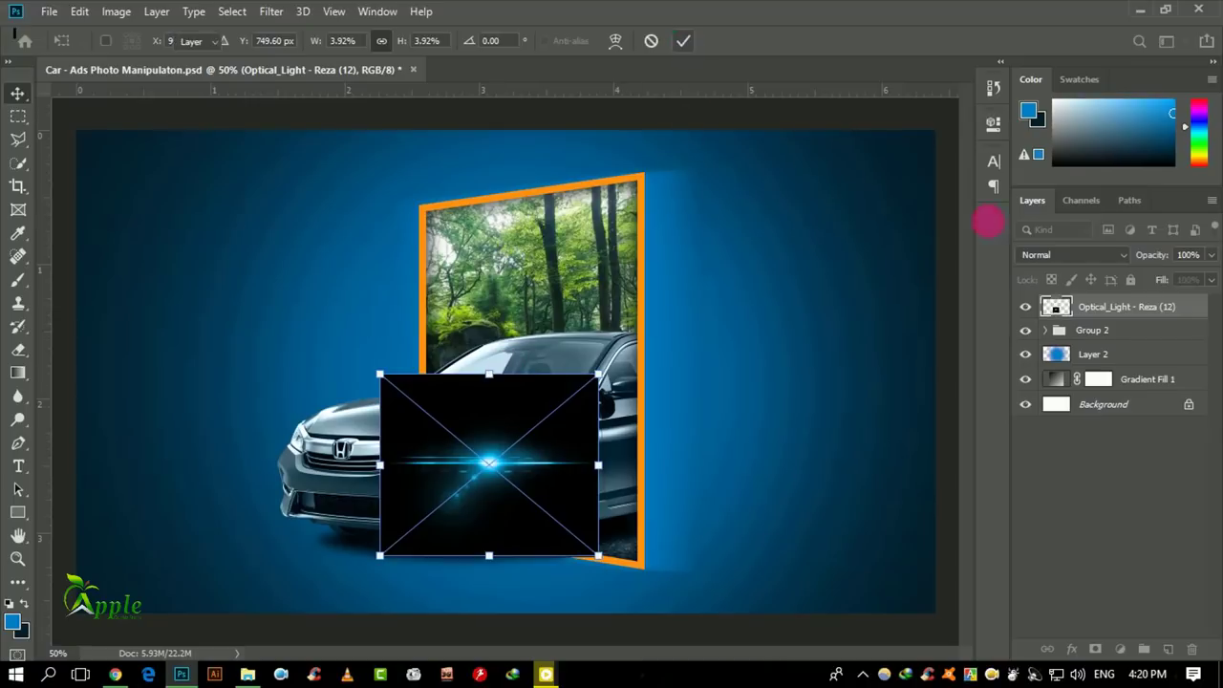
key("Return")
left_click(1070, 254)
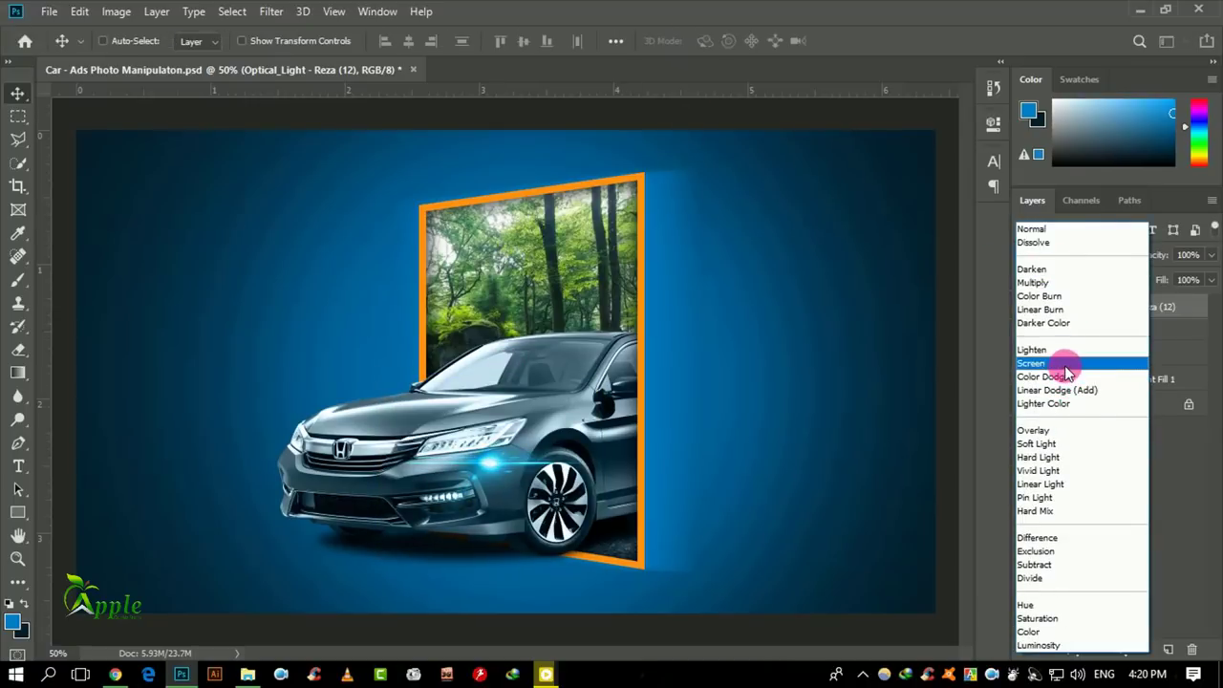
left_click(1066, 365)
left_click(559, 443, "ctrl")
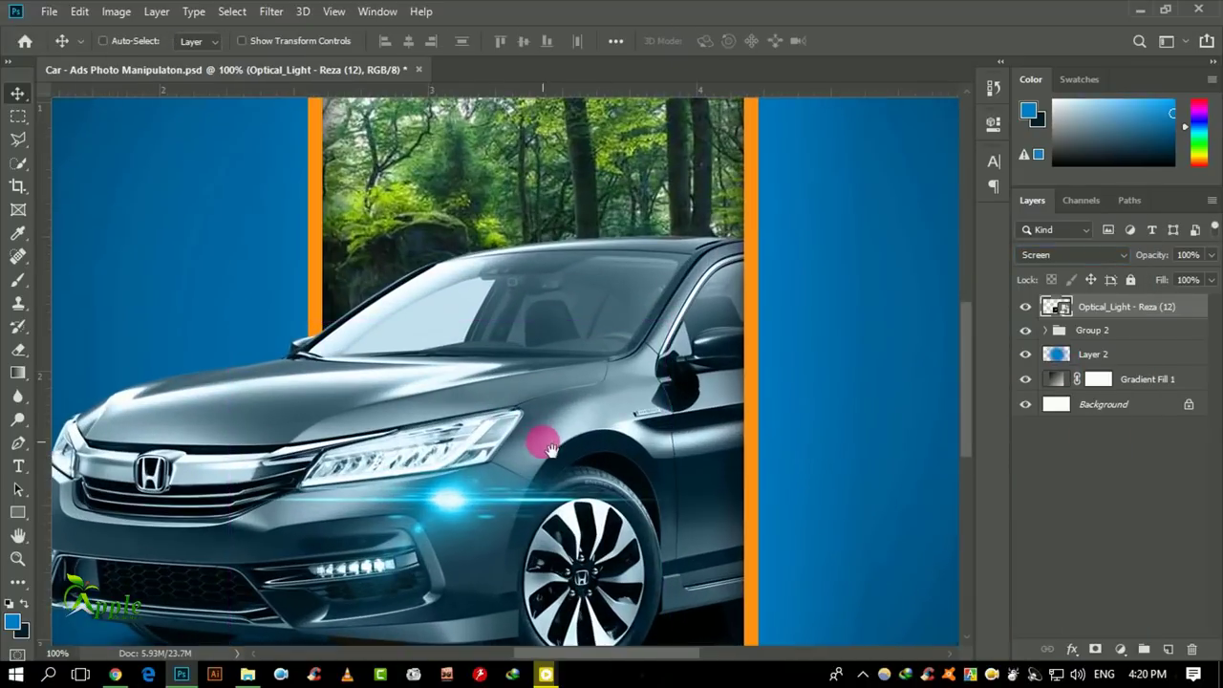
left_click_drag(471, 489, 437, 438)
Tilt and slightly enlarge the cyan flare to fit the headlight
key("ctrl+t")
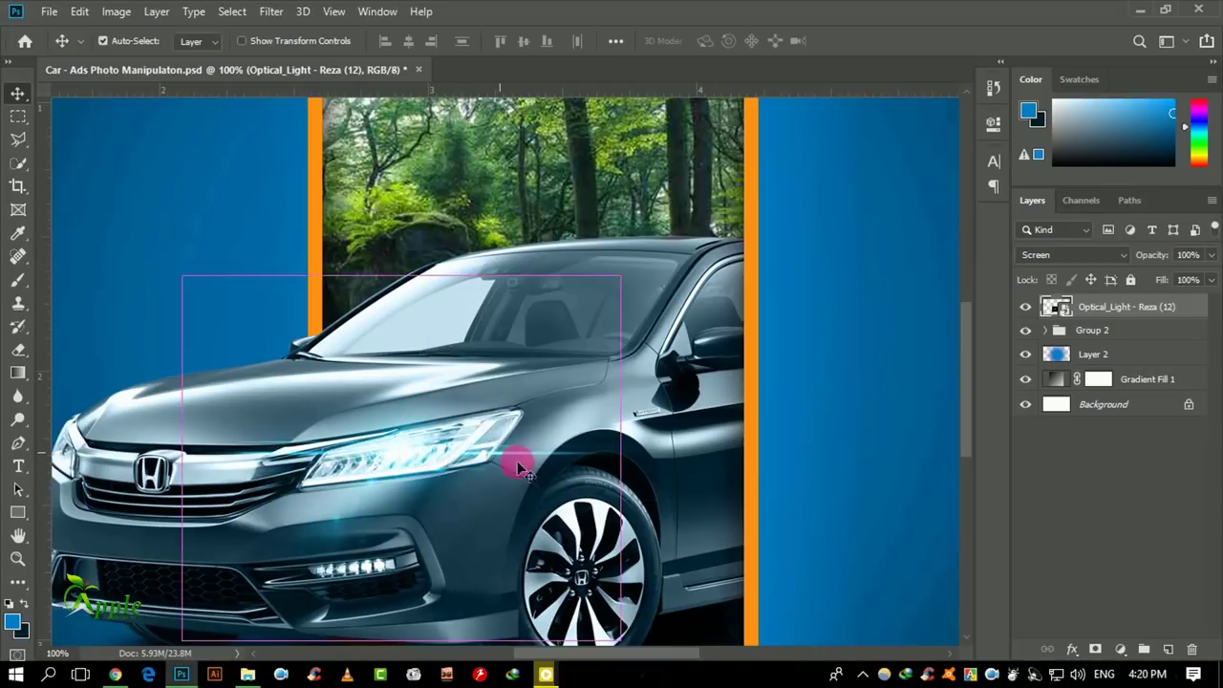
left_click_drag(682, 455, 677, 410)
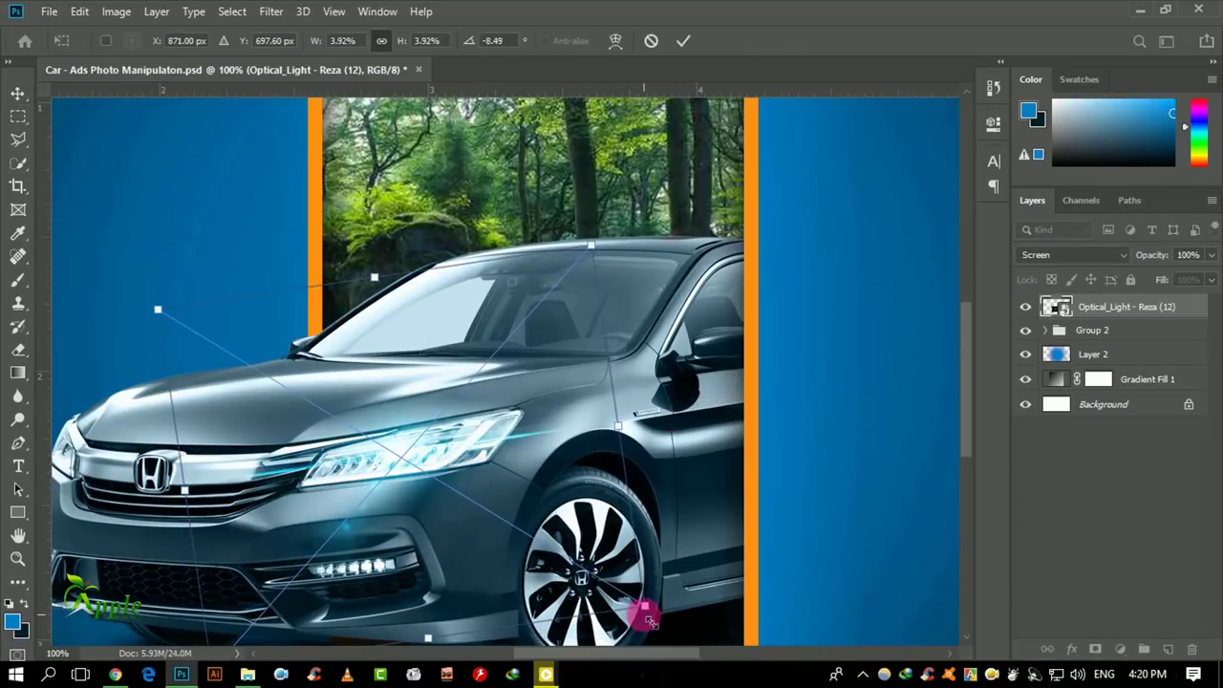
left_click_drag(647, 596, 676, 626)
left_click_drag(451, 399, 481, 447)
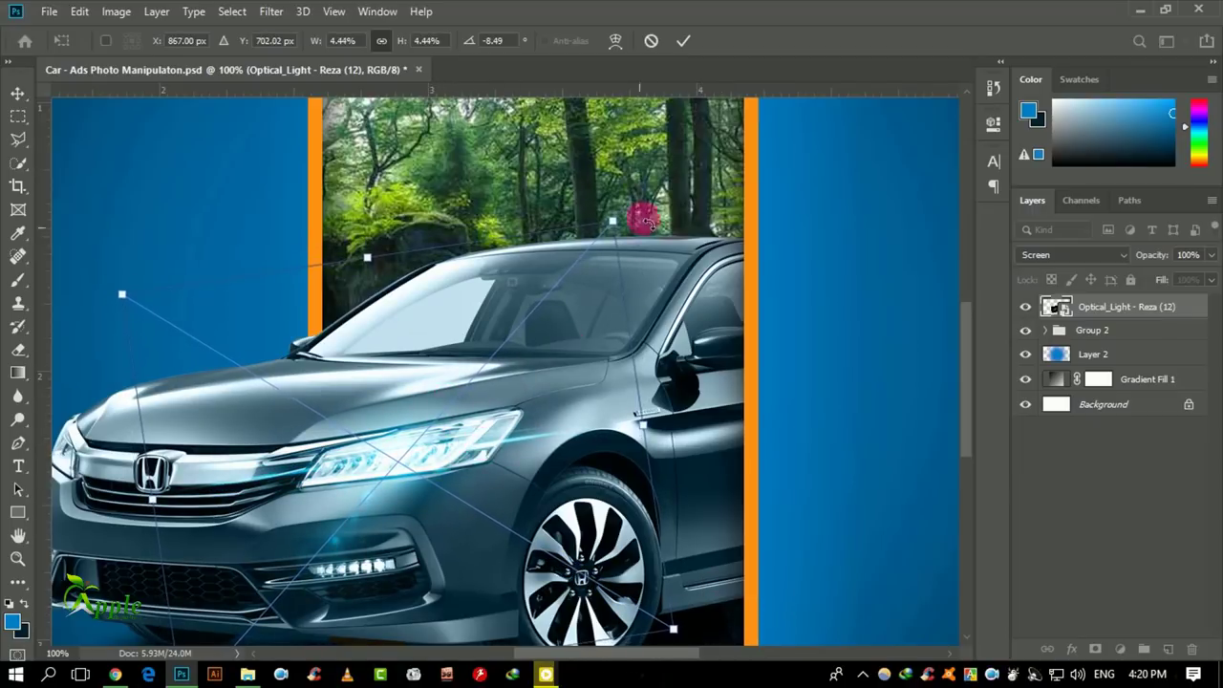
left_click(684, 44)
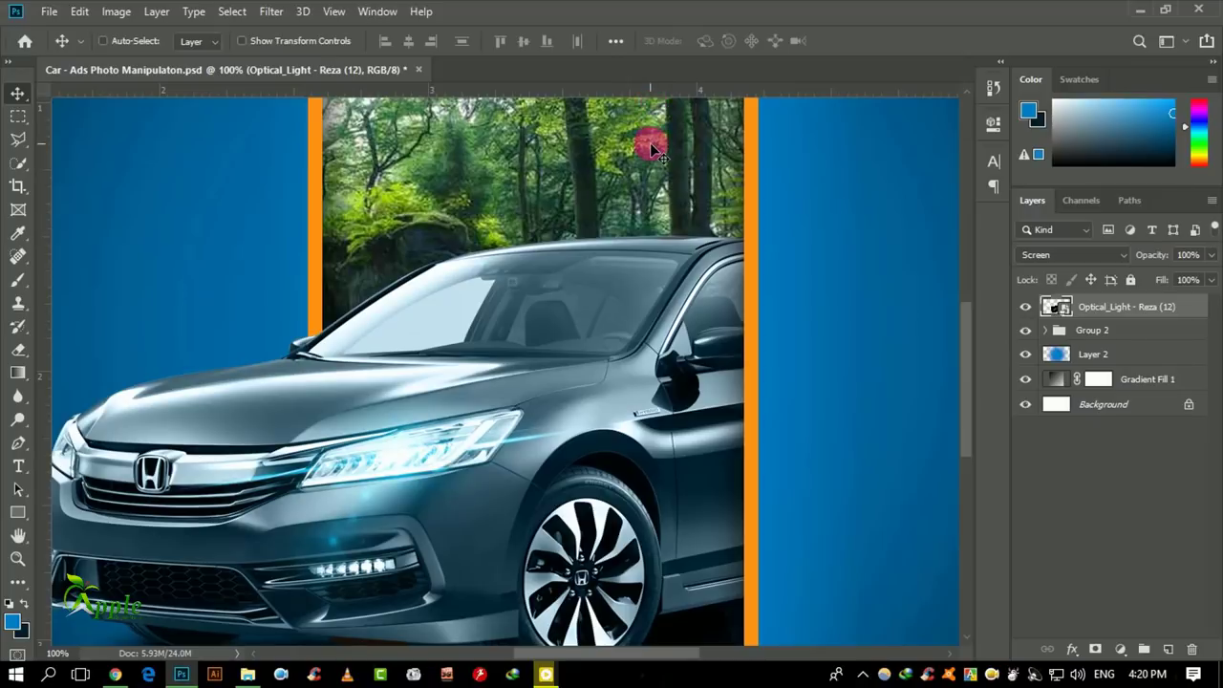
Zoom out to the full composition and bring up the flare images folder in File Explorer
key("ctrl+minus")
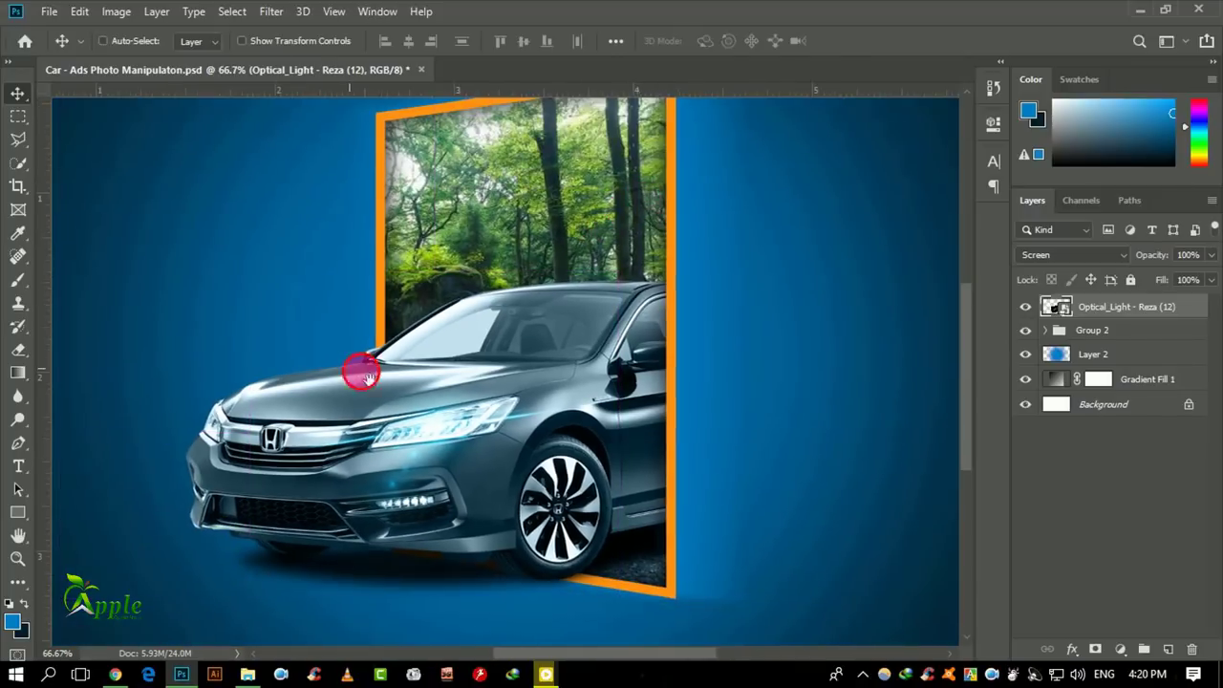
left_click_drag(358, 368, 514, 419)
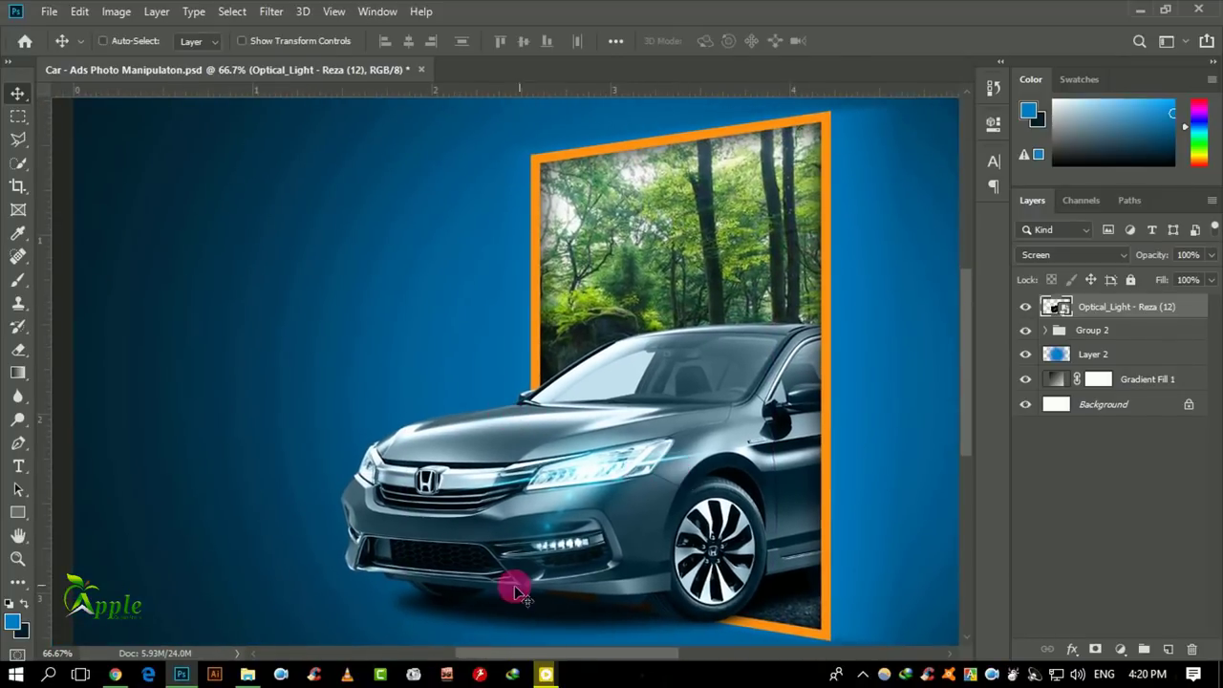
left_click(250, 673)
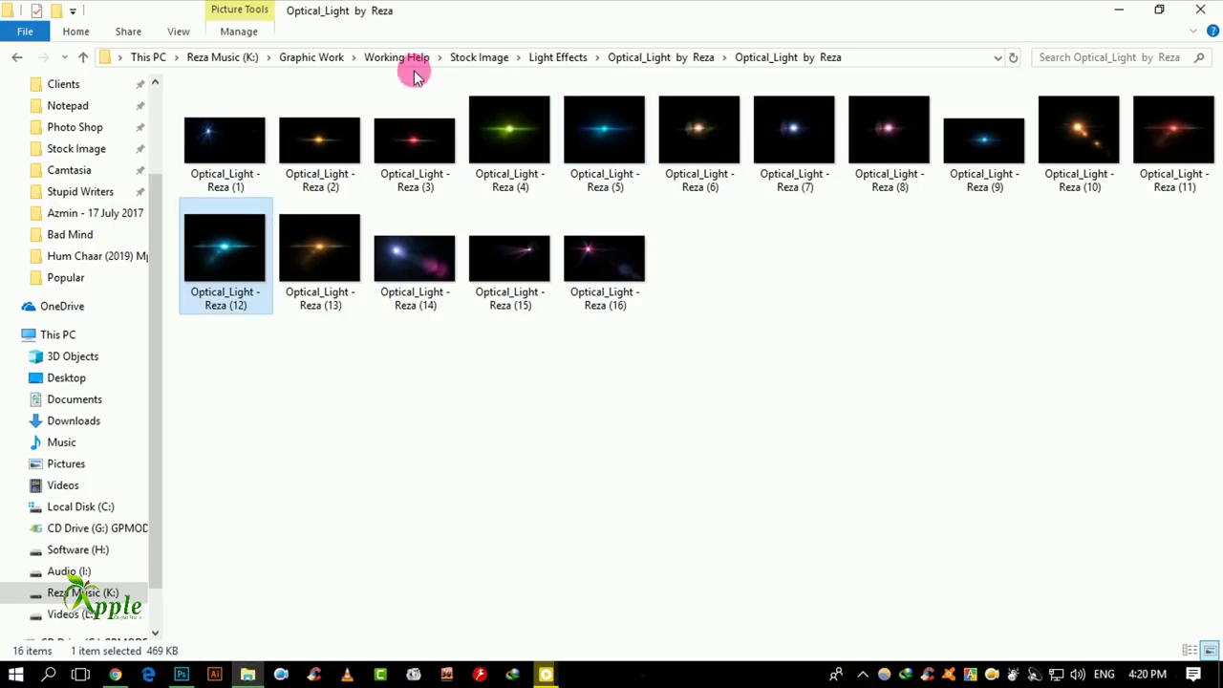
Open the Light Effects folder and drag sun-rays2 onto the car ad canvas
left_click(558, 55)
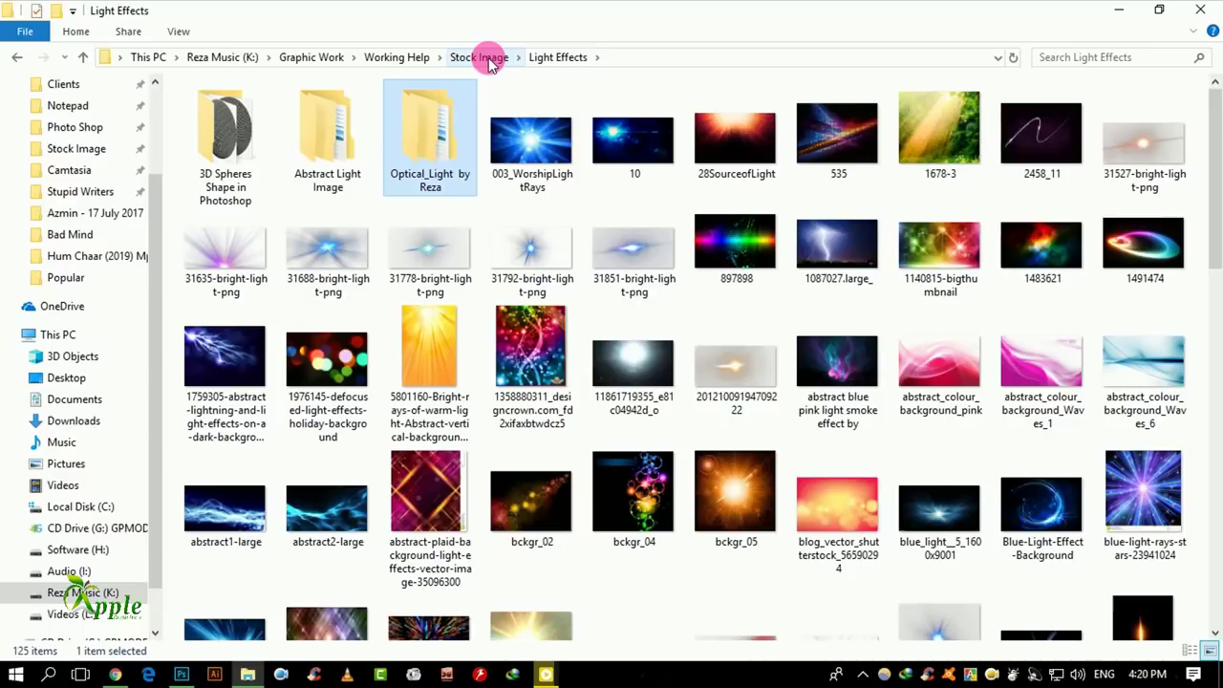
scroll(634, 319, "down", 10)
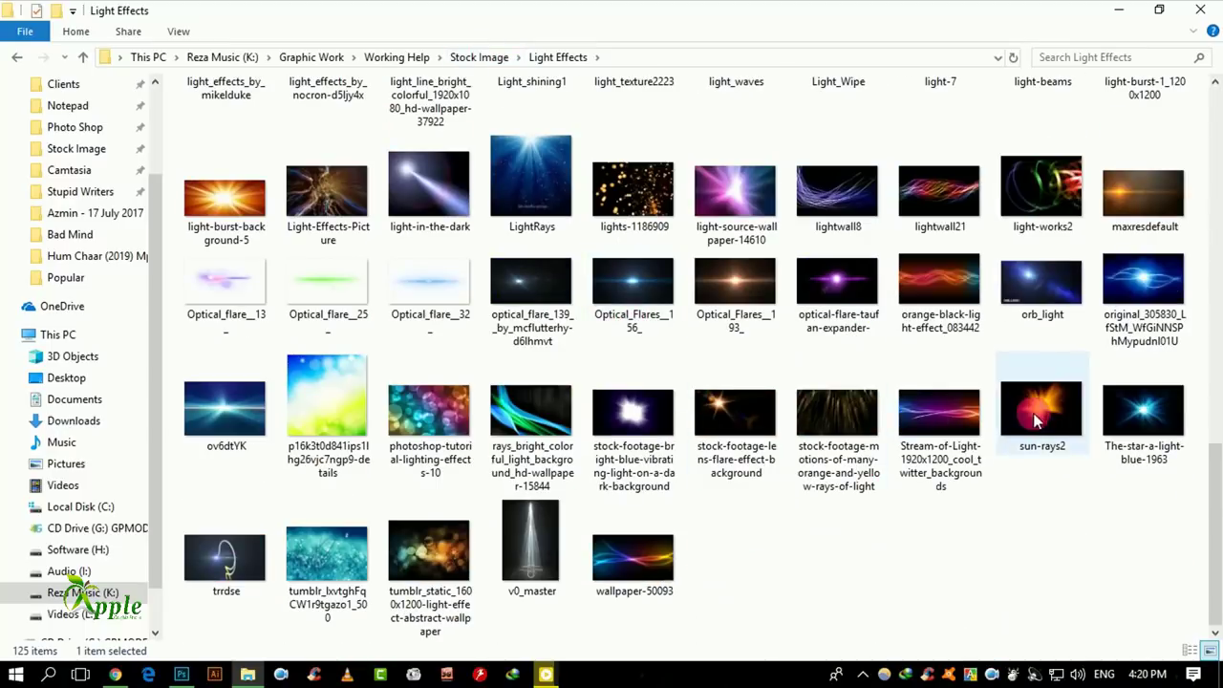
mouse_move(1041, 411)
left_mouse_down()
mouse_move(268, 598)
mouse_move(506, 404)
left_mouse_up()
Shrink the placed sun-rays2 image to about 2.84% as a small flare
key("ctrl+minus")
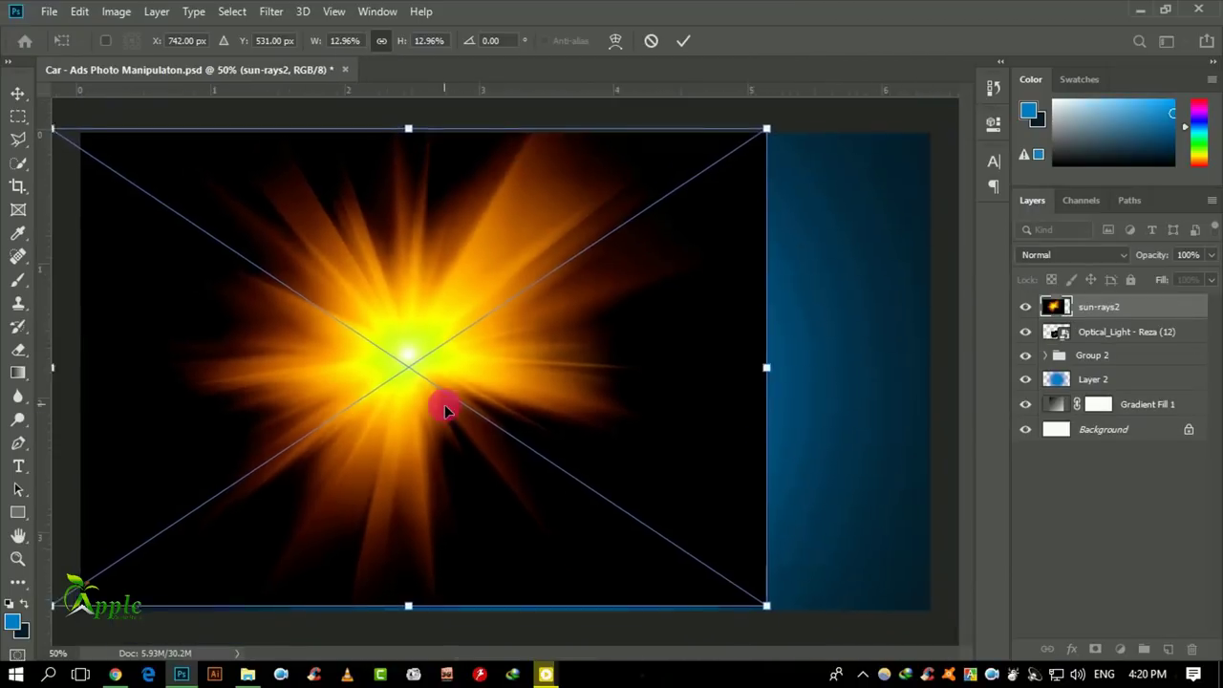
key("ctrl+minus")
left_click_drag(199, 208, 387, 334)
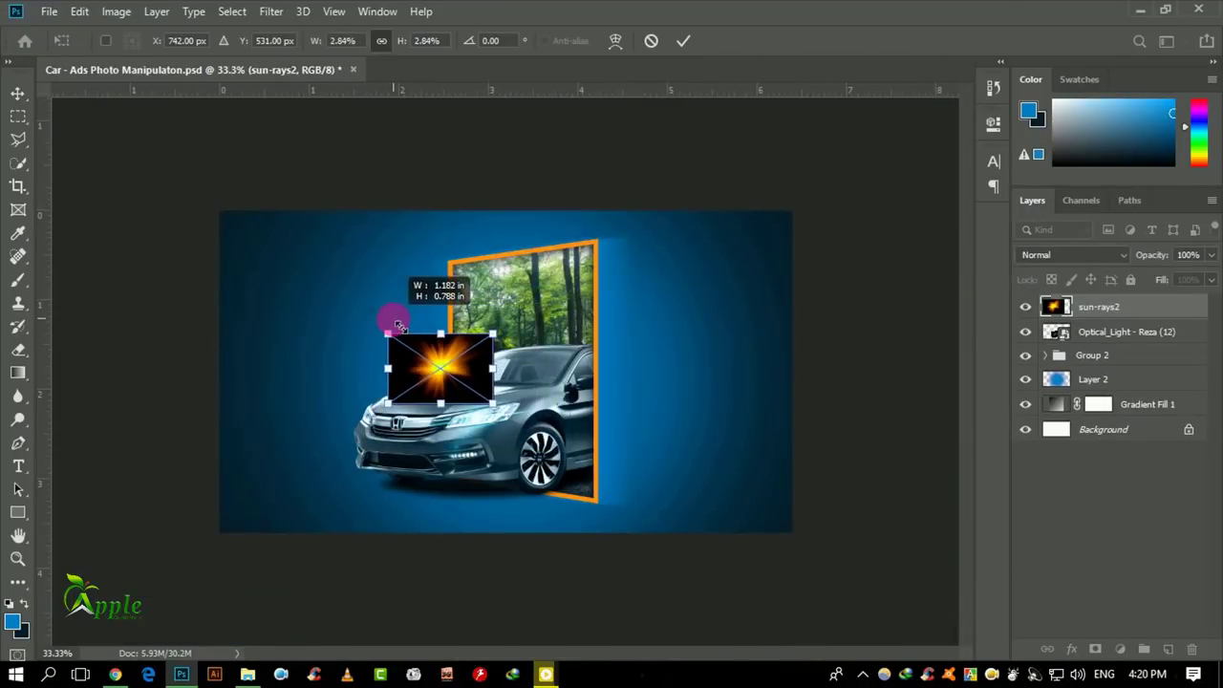
key("Return")
key("ctrl+plus")
key("ctrl+plus")
key("ctrl+plus")
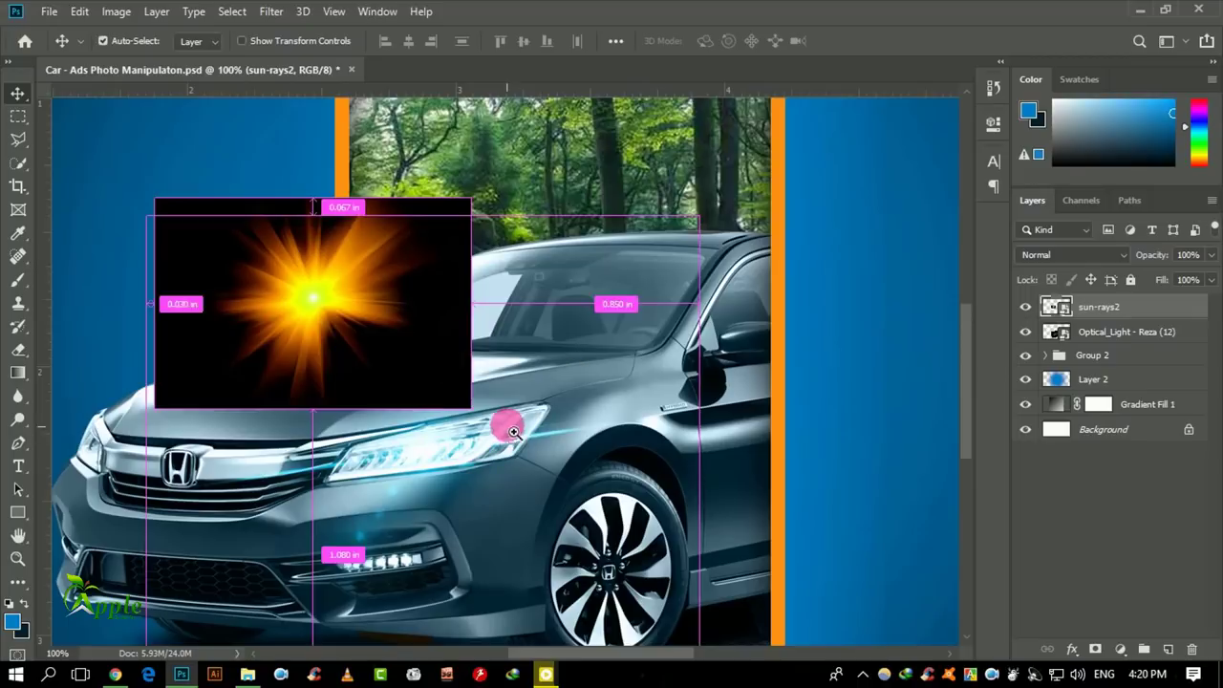
Blend sun-rays2 in Screen mode over the left headlight and open Hue/Saturation
left_click(1059, 260)
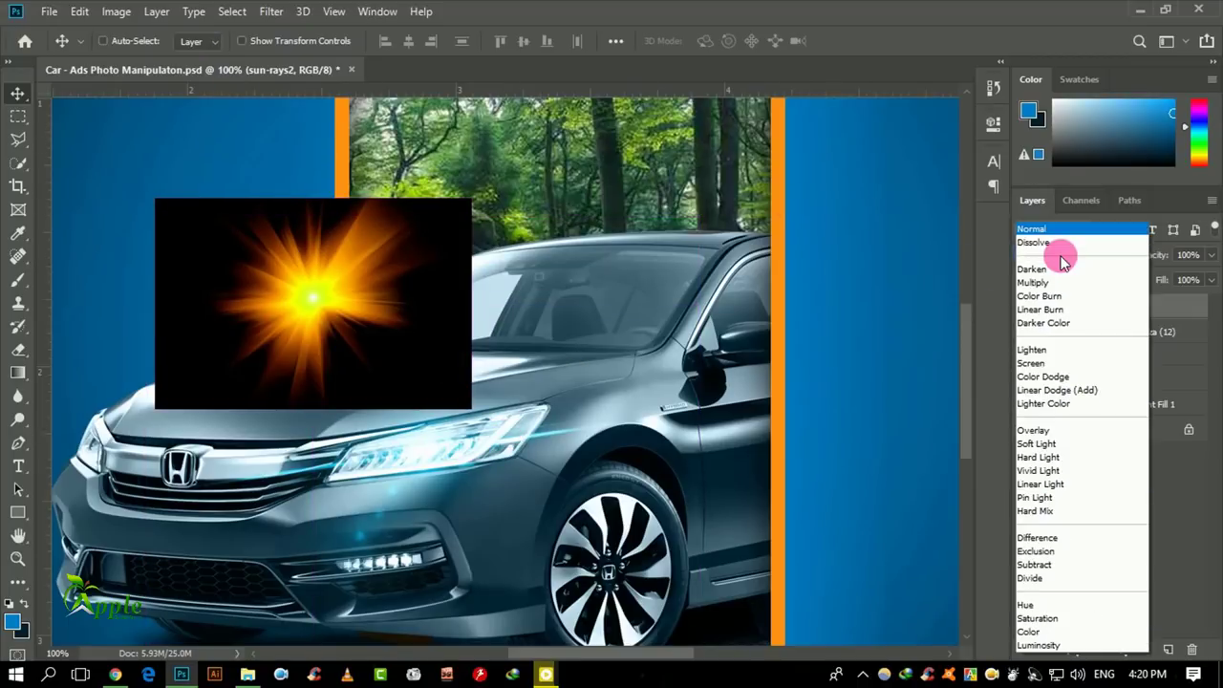
left_click(1051, 363)
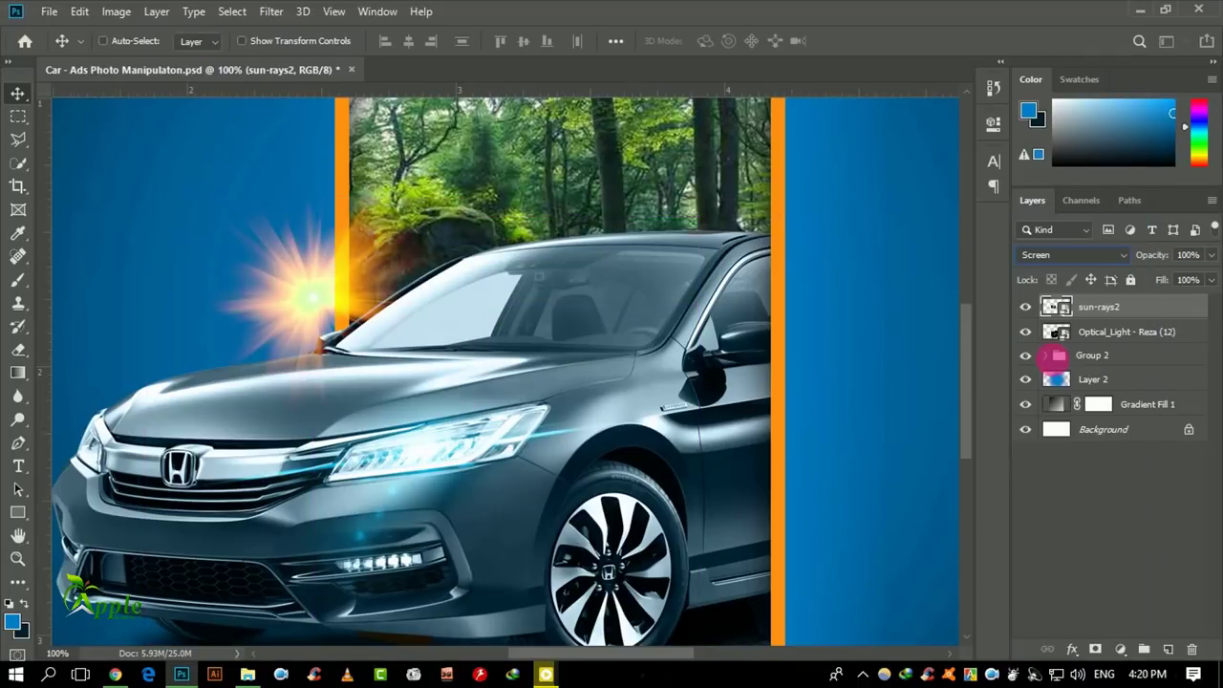
mouse_move(415, 275)
left_mouse_down()
mouse_move(510, 438)
mouse_move(499, 429)
left_mouse_up()
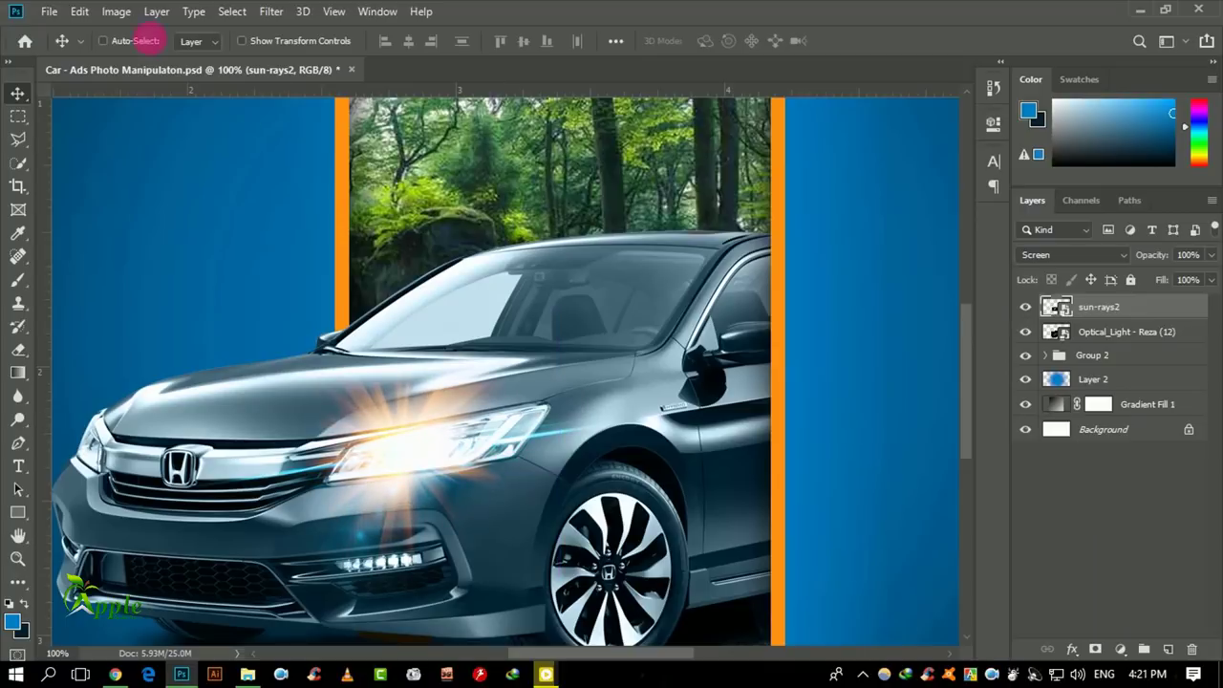
left_click(114, 13)
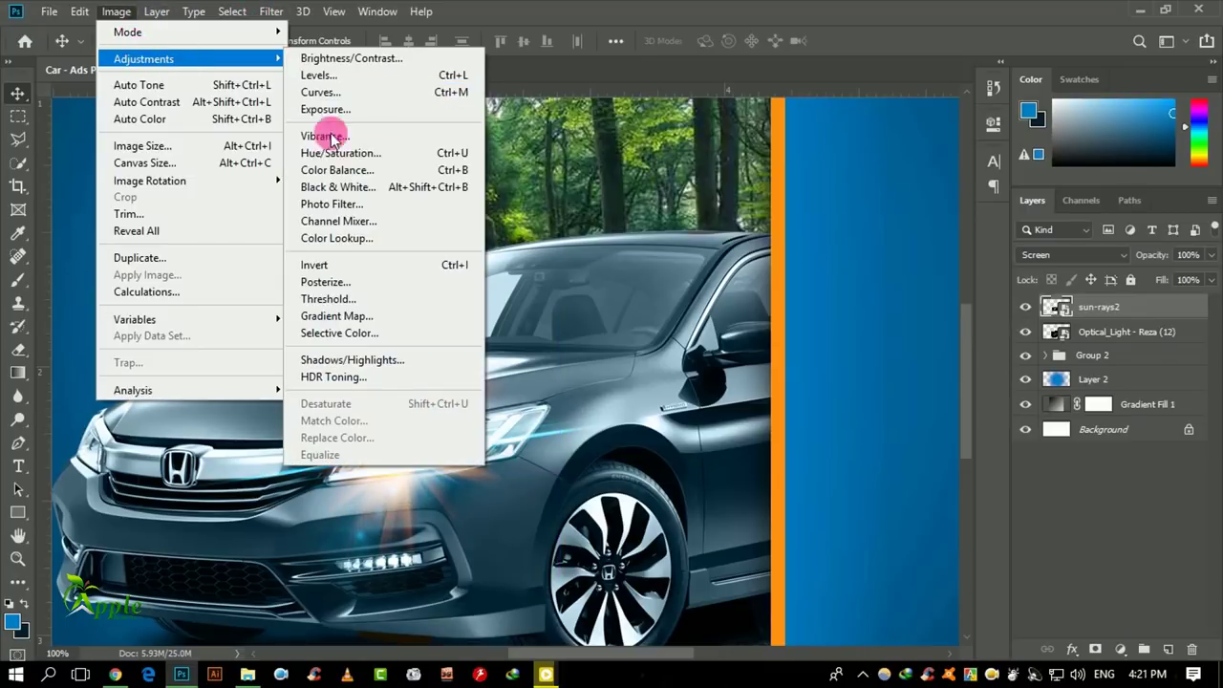
left_click(401, 155)
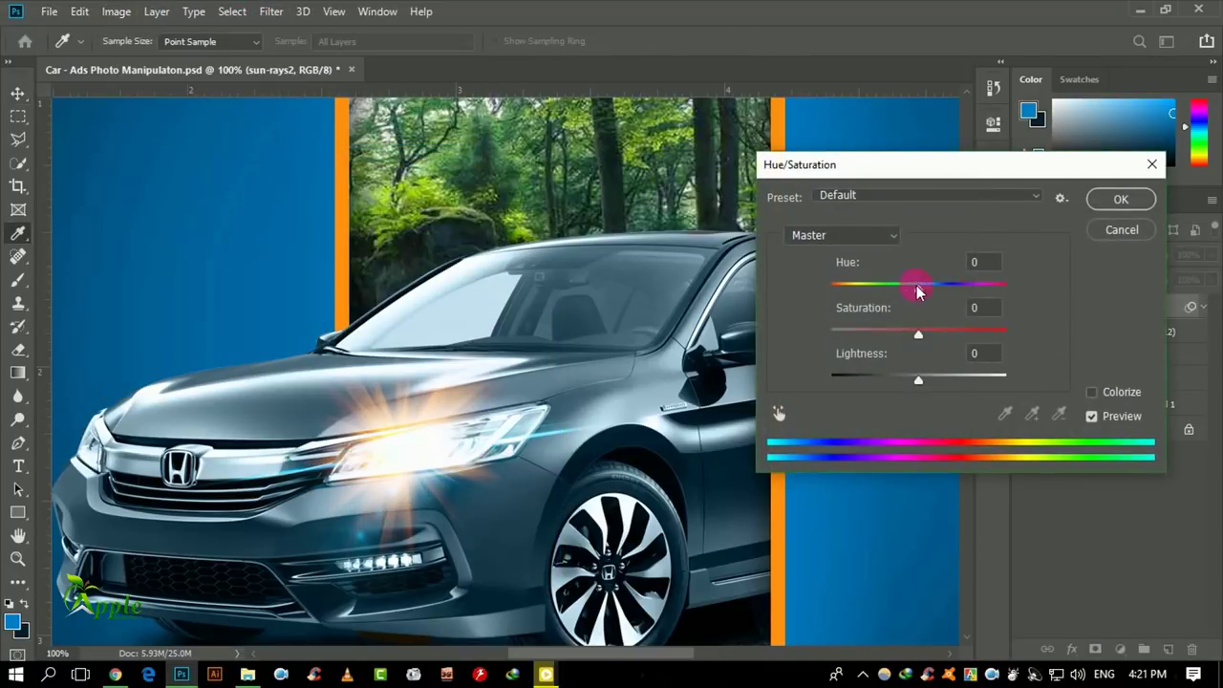
Shift sun-rays2's hue to +170 cyan and apply a 10-pixel Gaussian Blur
mouse_move(918, 287)
left_mouse_down()
mouse_move(877, 287)
mouse_move(900, 308)
mouse_move(1013, 300)
mouse_move(1001, 297)
left_mouse_up()
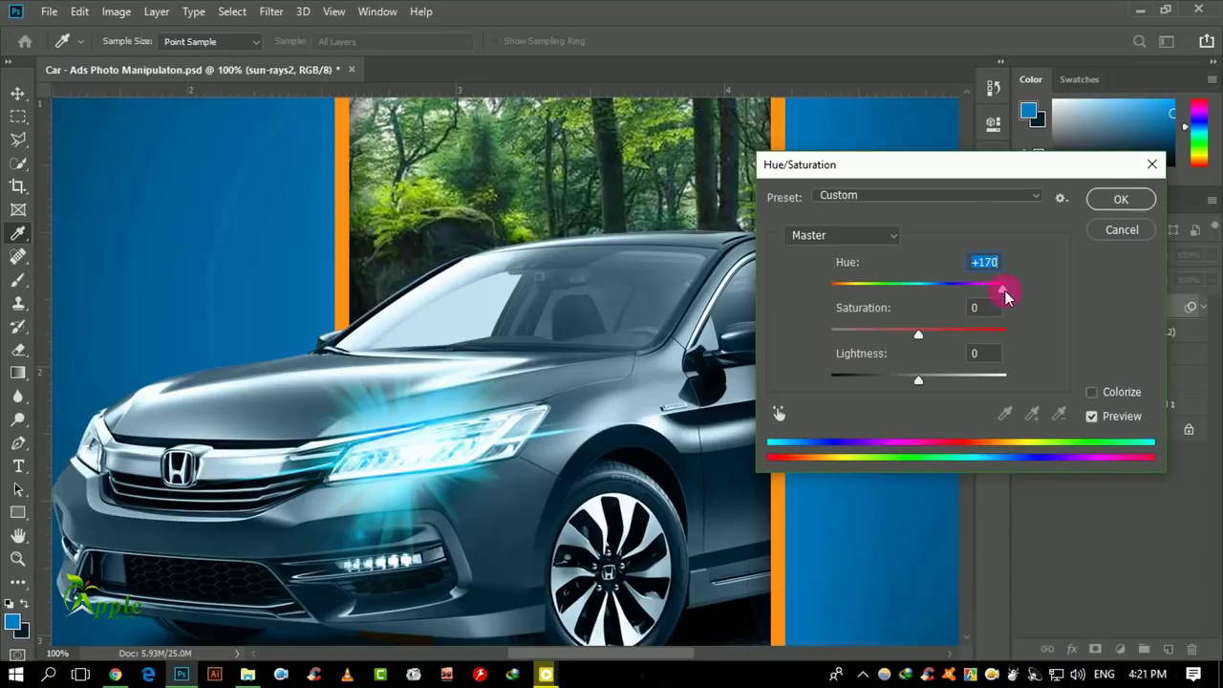
left_click(1121, 199)
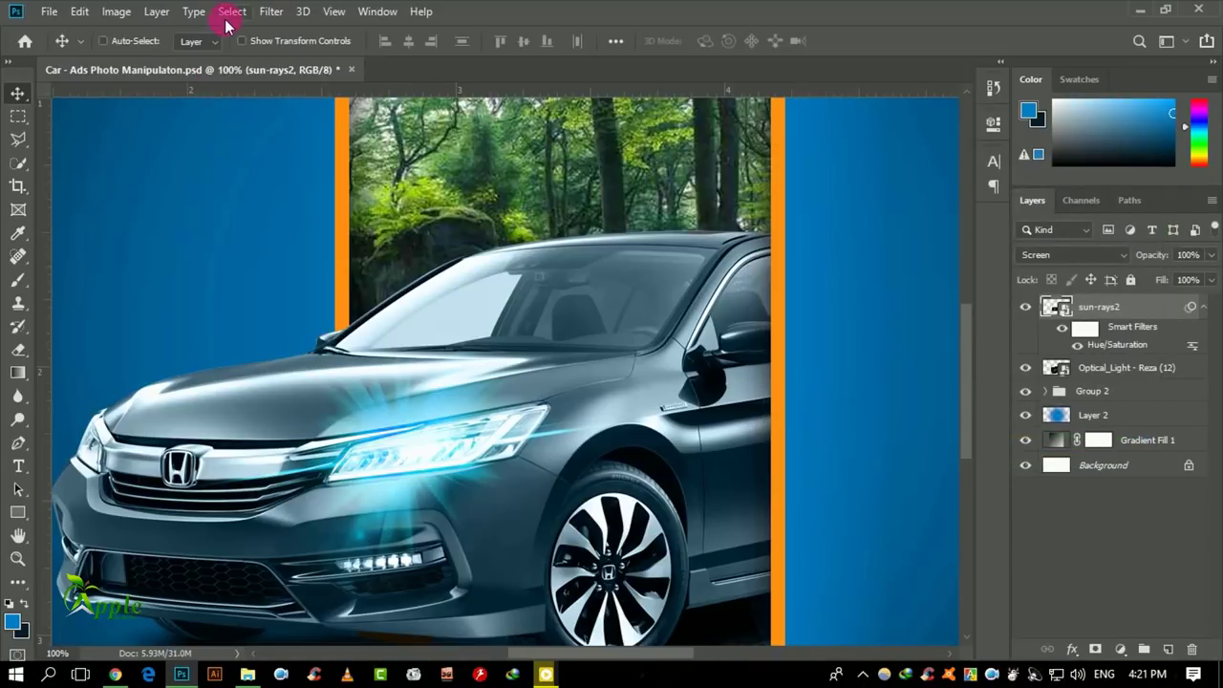
left_click(273, 11)
mouse_move(372, 214)
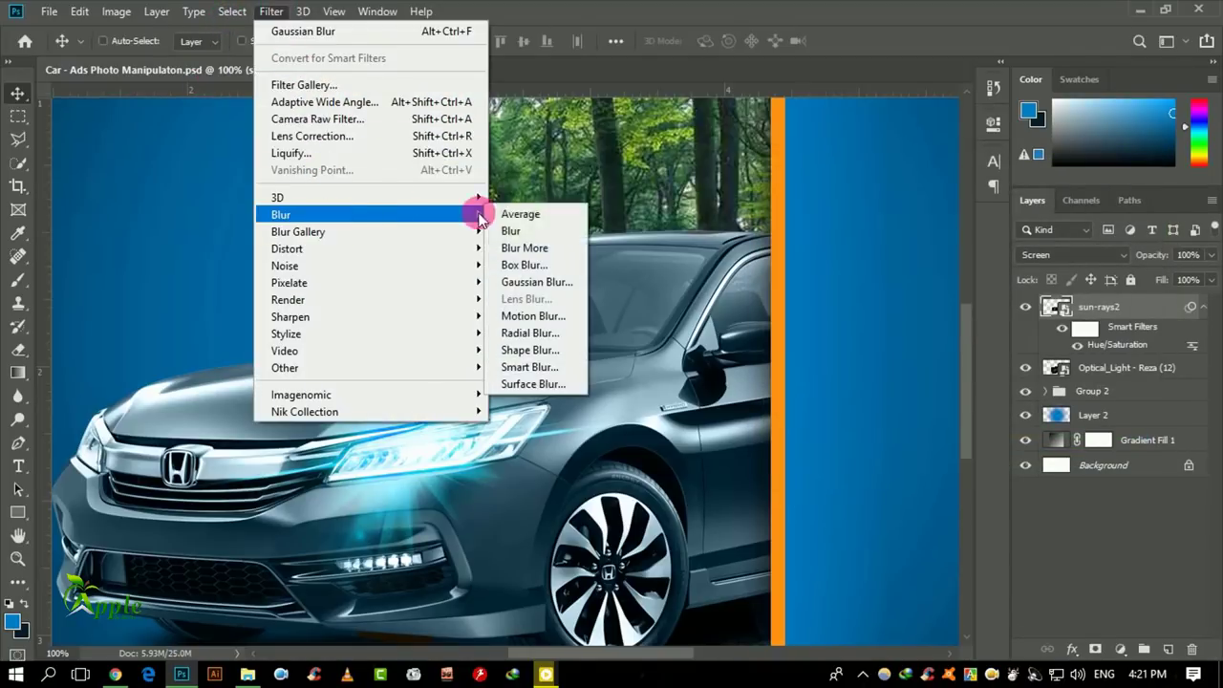
left_click(538, 284)
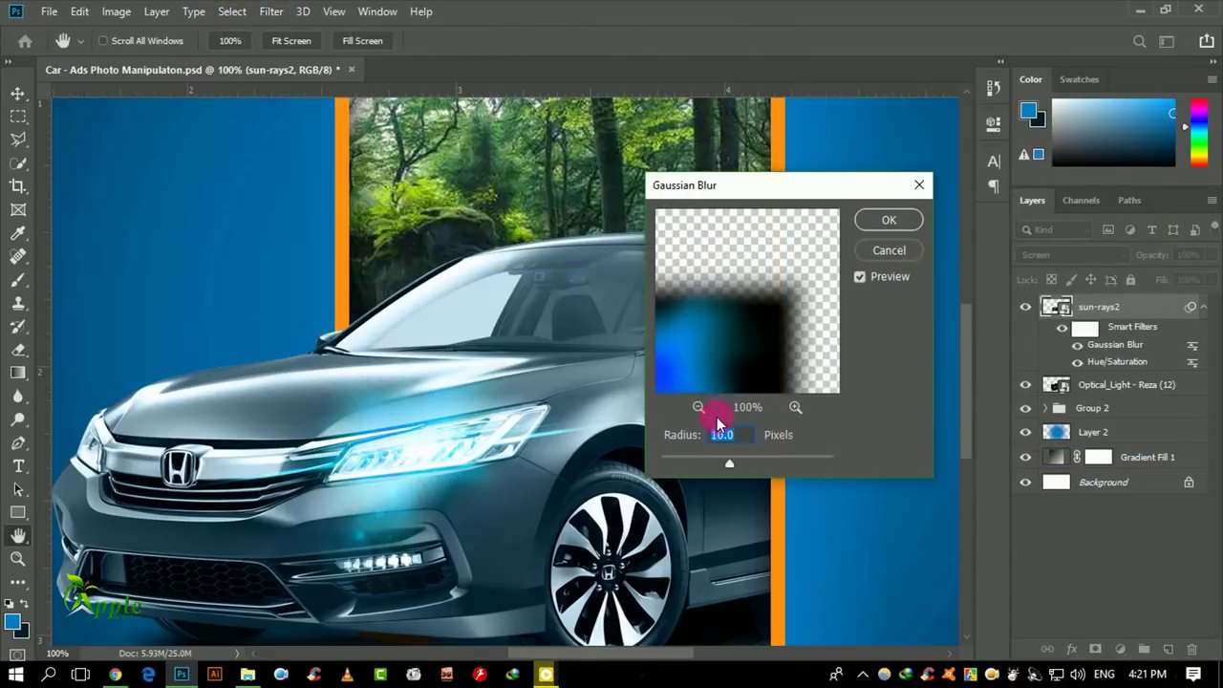
left_click(874, 221)
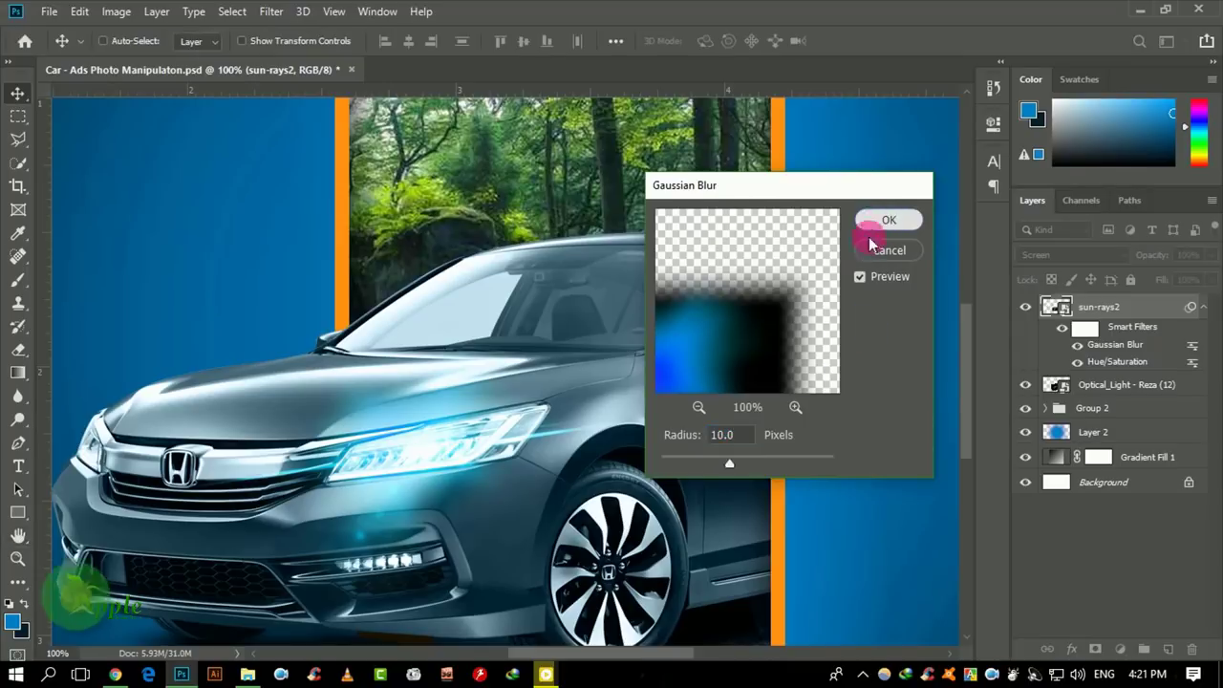
Move the sun-rays2 flare onto the headlight and shrink it around its centre
left_click_drag(879, 464, 564, 437)
key("ctrl+t")
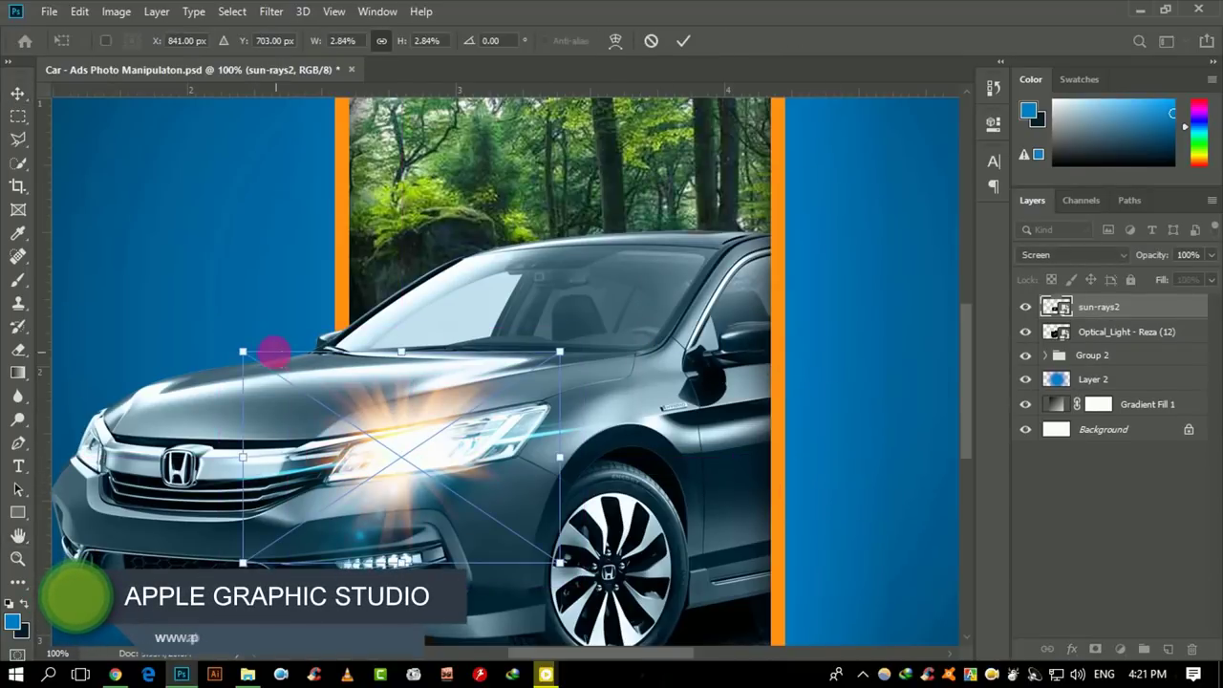
left_click_drag(250, 356, 313, 398)
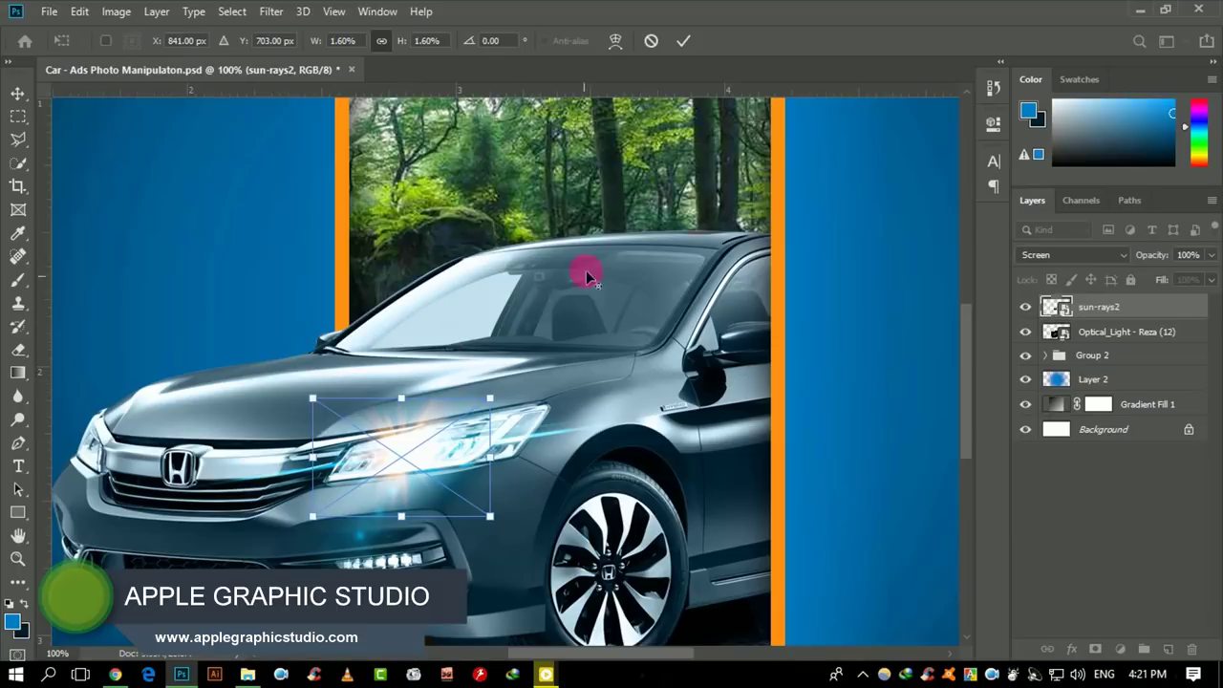
left_click(679, 45)
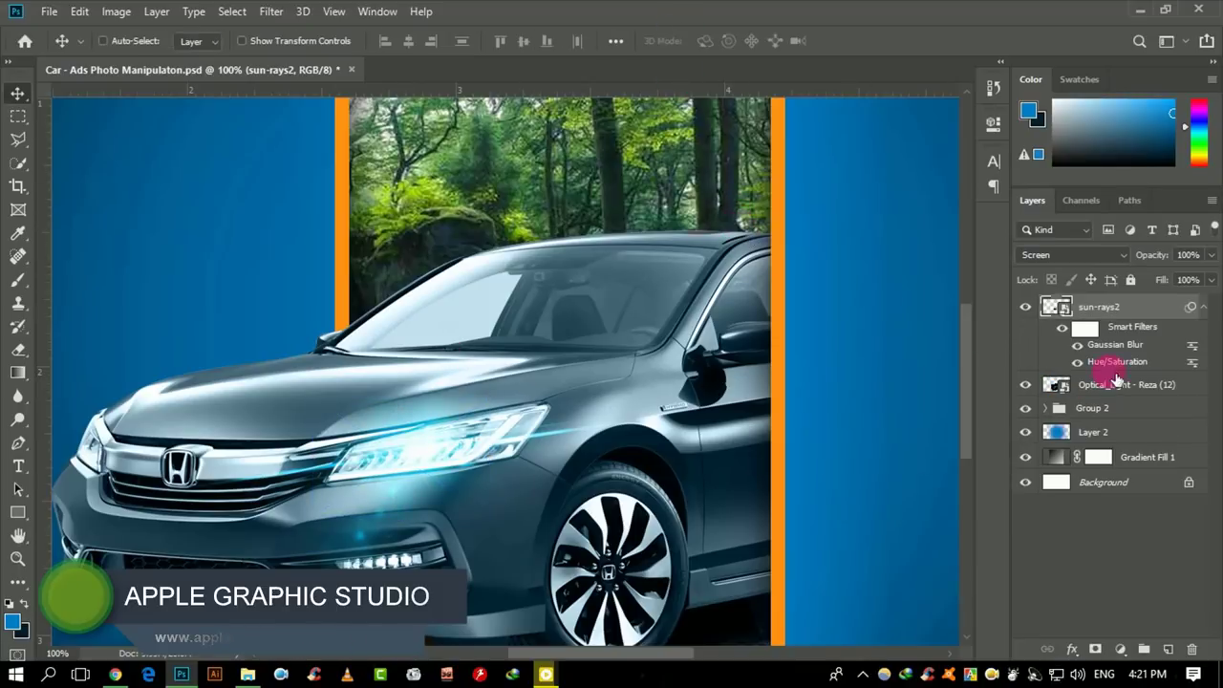
Stack Optical_Light above sun-rays2 and move both flares together over the headlight
left_click_drag(1116, 308, 1110, 398)
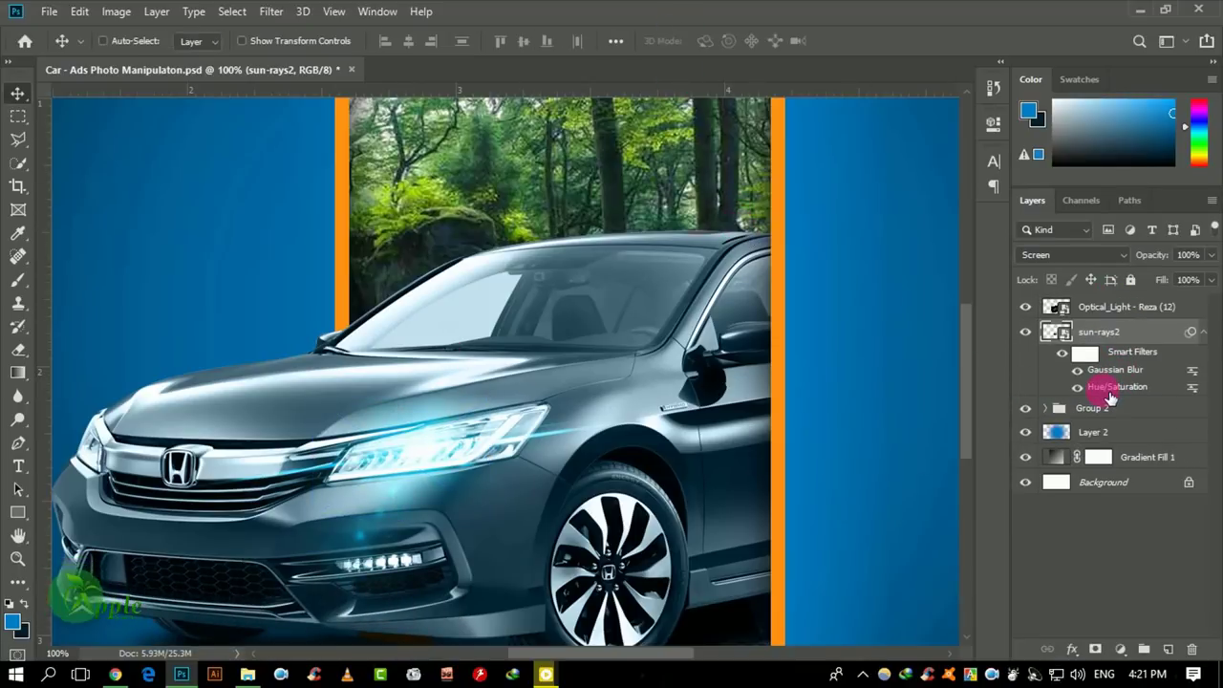
left_click(1207, 336)
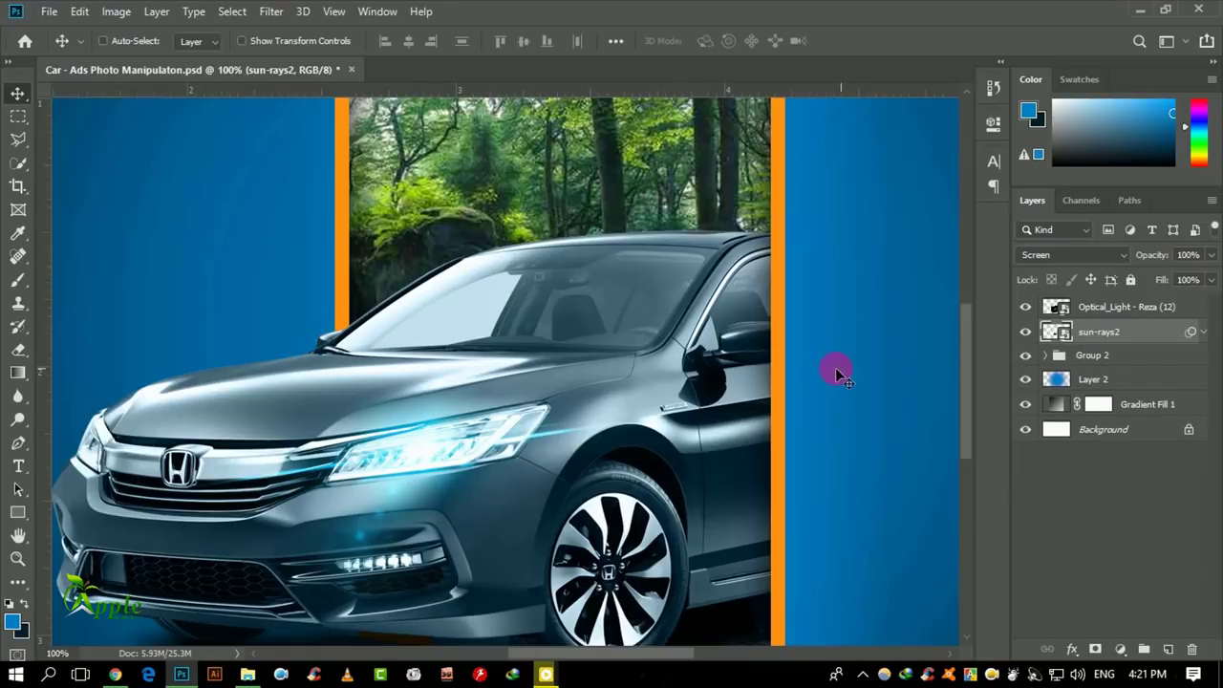
left_click(1099, 311, "ctrl")
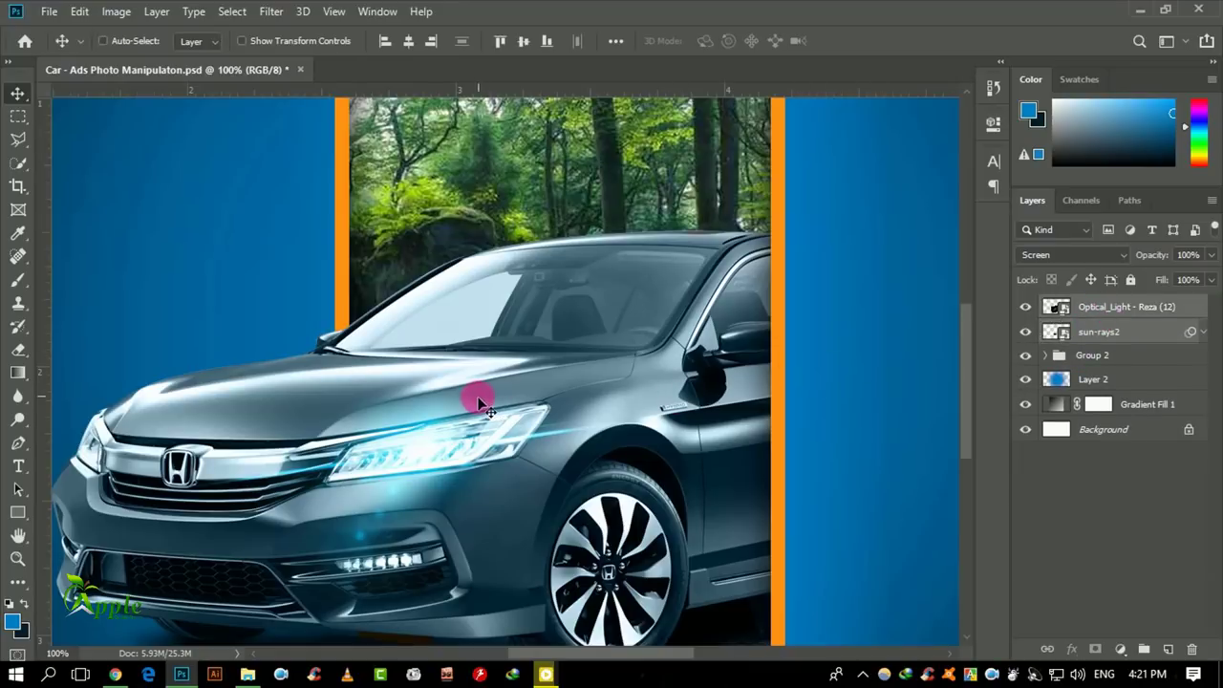
left_click_drag(482, 406, 555, 431)
Enlarge the Optical_Light flare on the headlight
left_click(1154, 310)
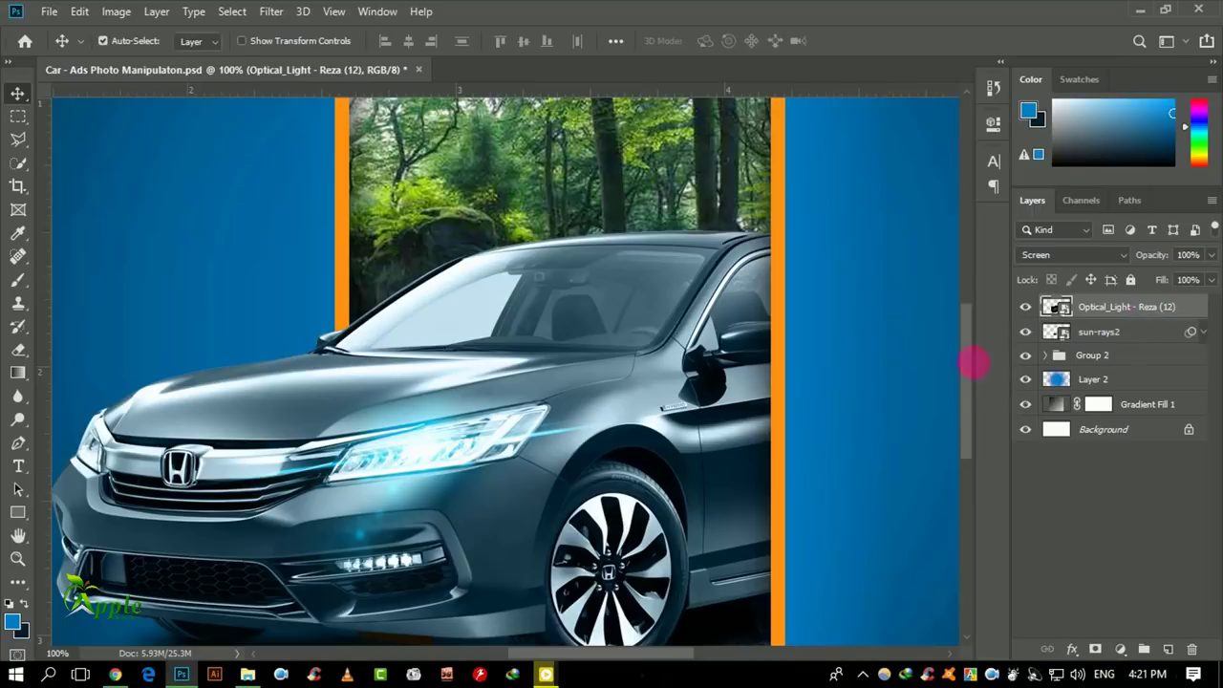
key("ctrl+t")
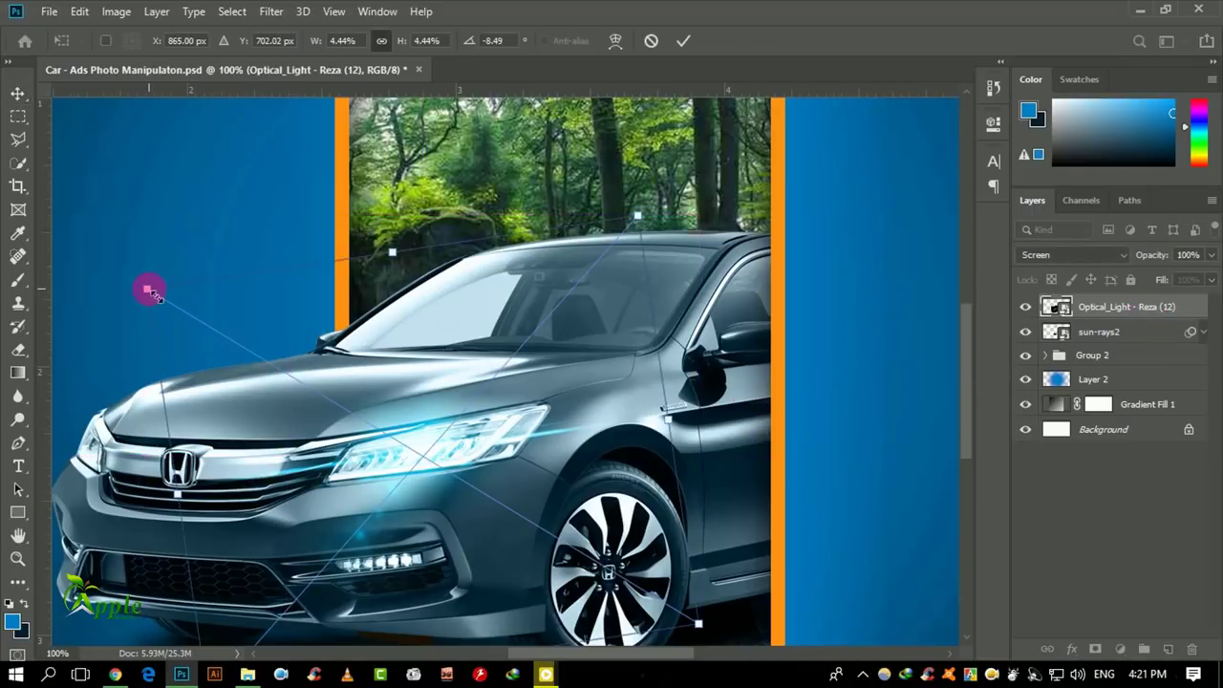
mouse_move(151, 292)
left_mouse_down()
mouse_move(104, 255)
mouse_move(109, 265)
left_mouse_up()
left_click(673, 50)
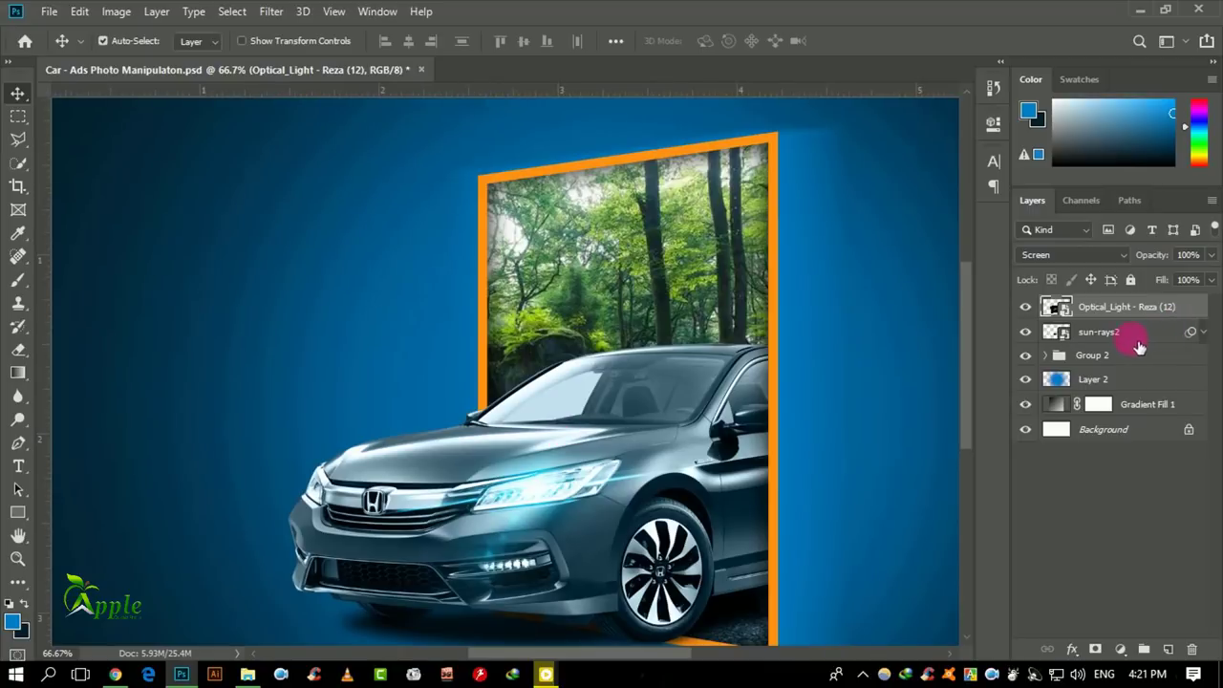
Duplicate the flare onto the other headlight, flipped vertically, half-size and rotated to match
left_click(1137, 335, "shift")
left_click(1101, 331, "ctrl")
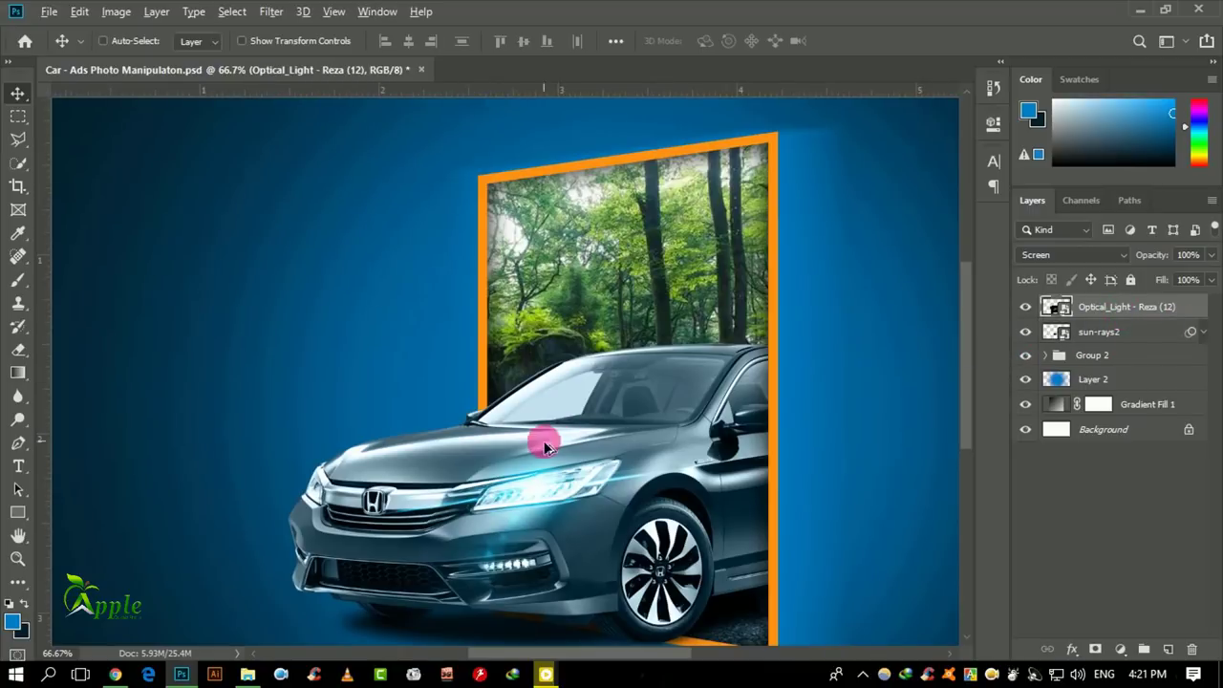
left_click_drag(545, 447, 366, 495)
left_click_drag(331, 487, 330, 489)
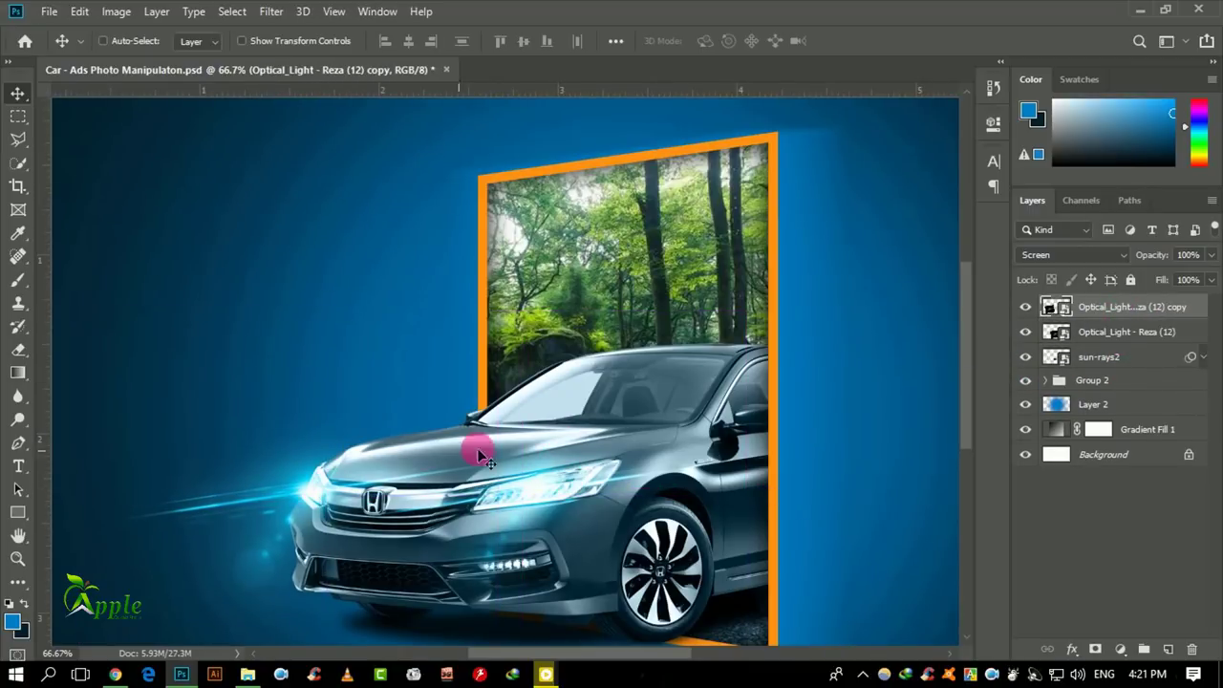
key("ctrl+t")
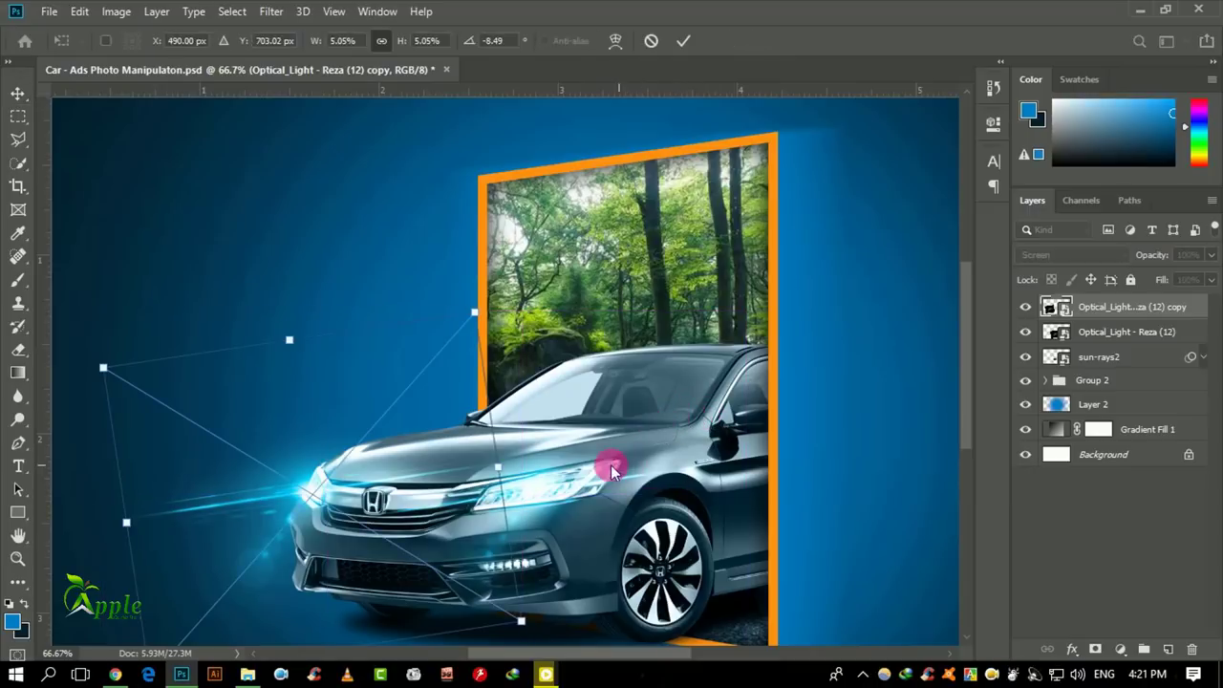
right_click(390, 497)
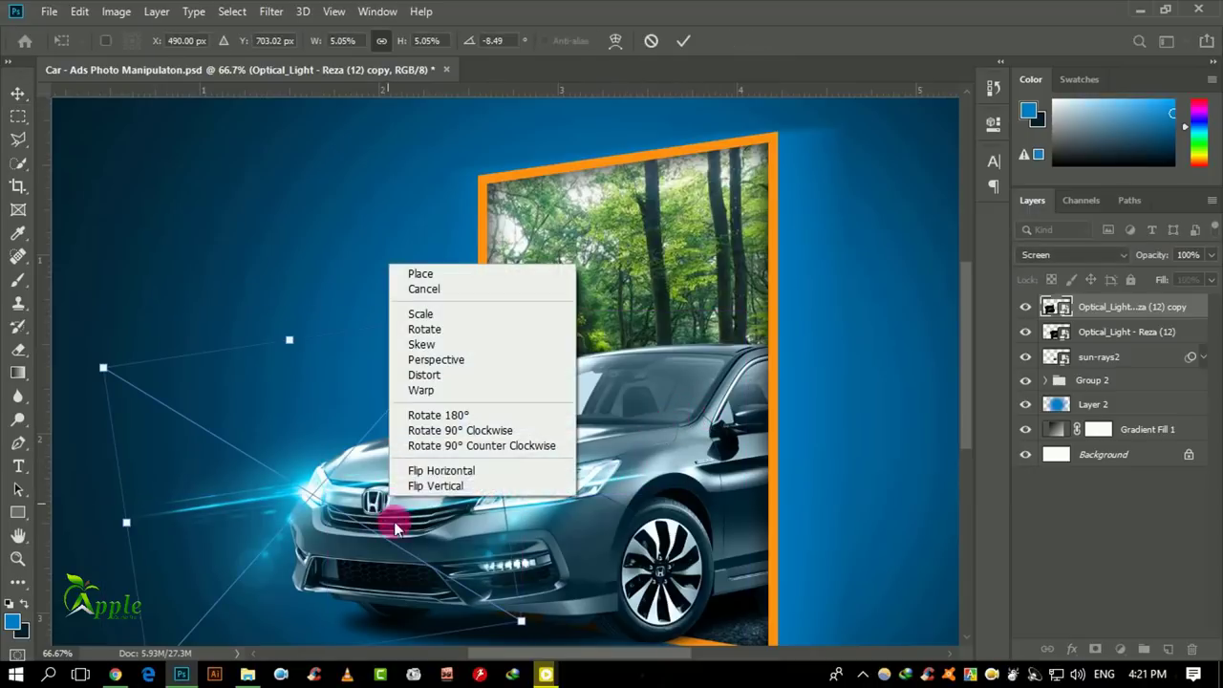
left_click(475, 475)
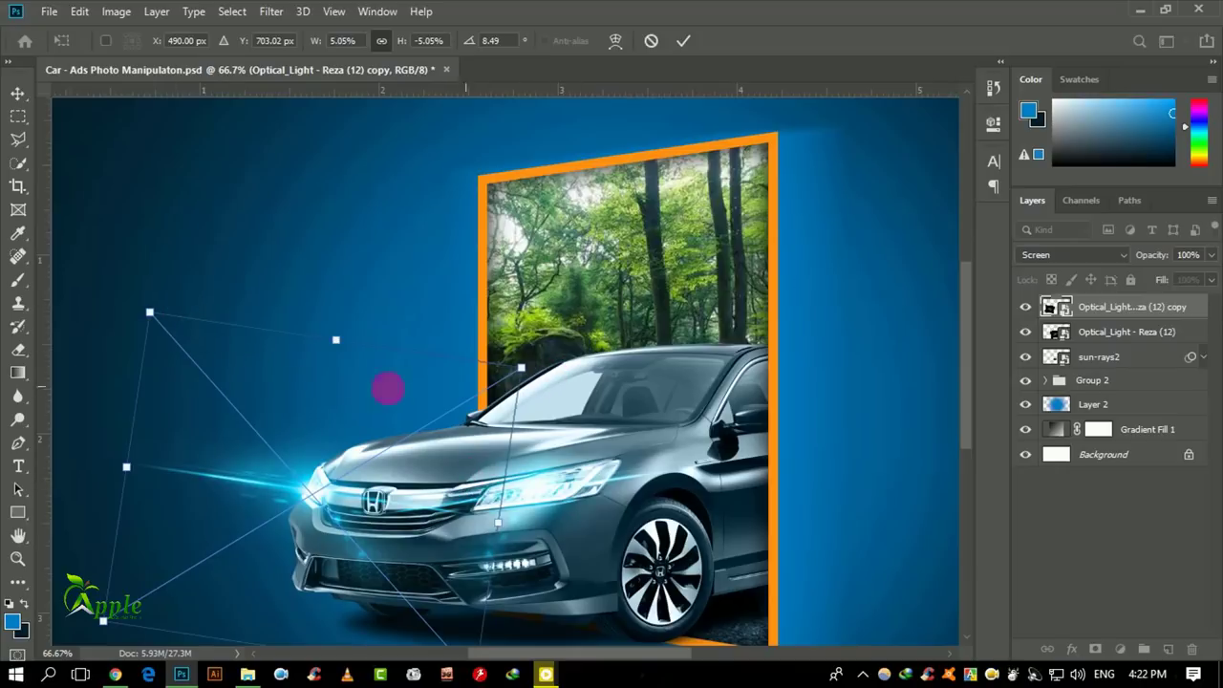
left_click_drag(157, 325, 239, 409)
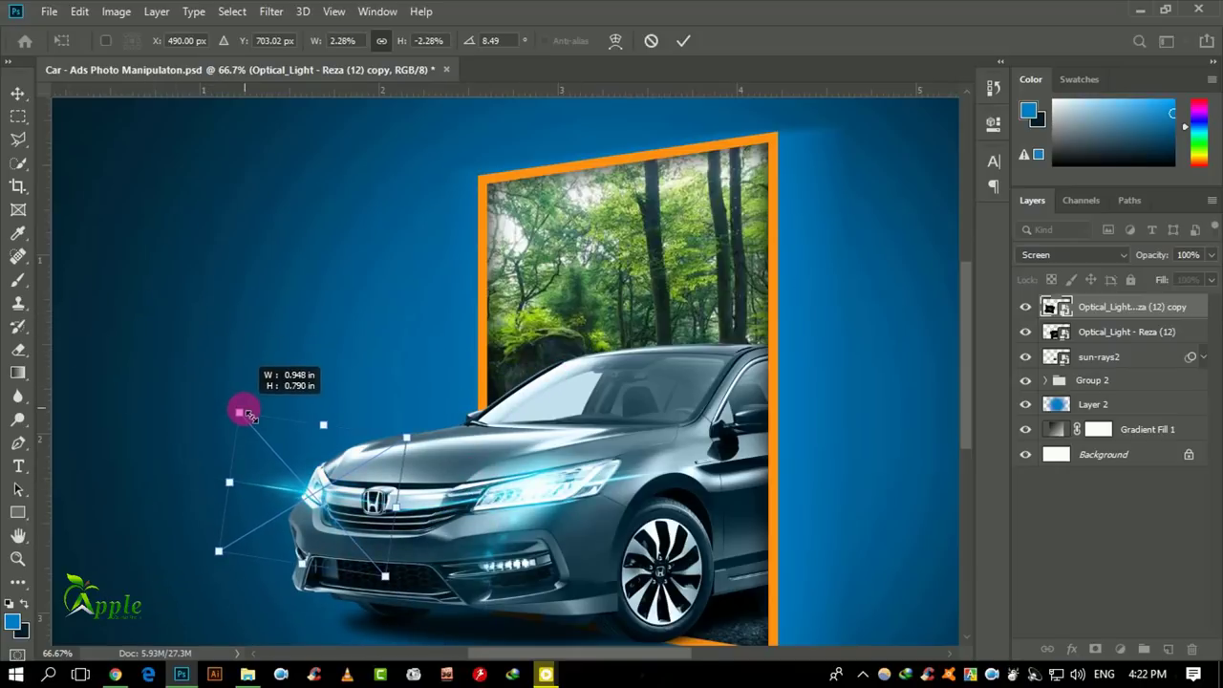
mouse_move(339, 382)
left_mouse_down()
mouse_move(373, 405)
mouse_move(346, 342)
left_mouse_up()
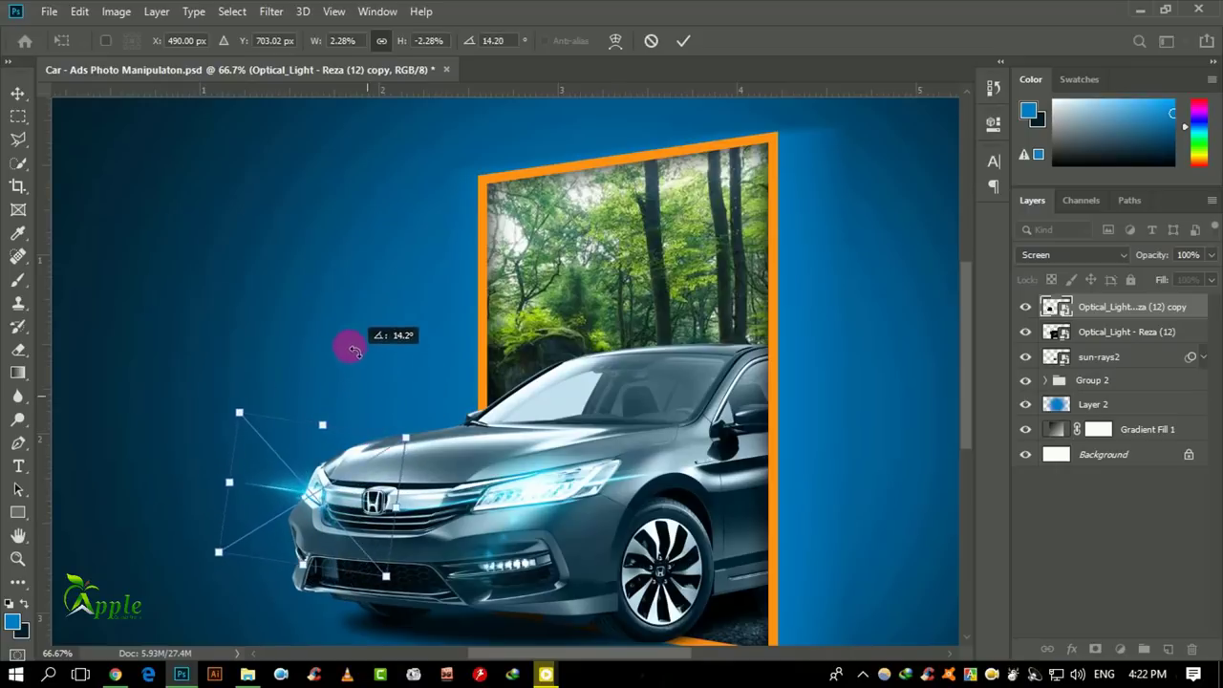
left_click(684, 44)
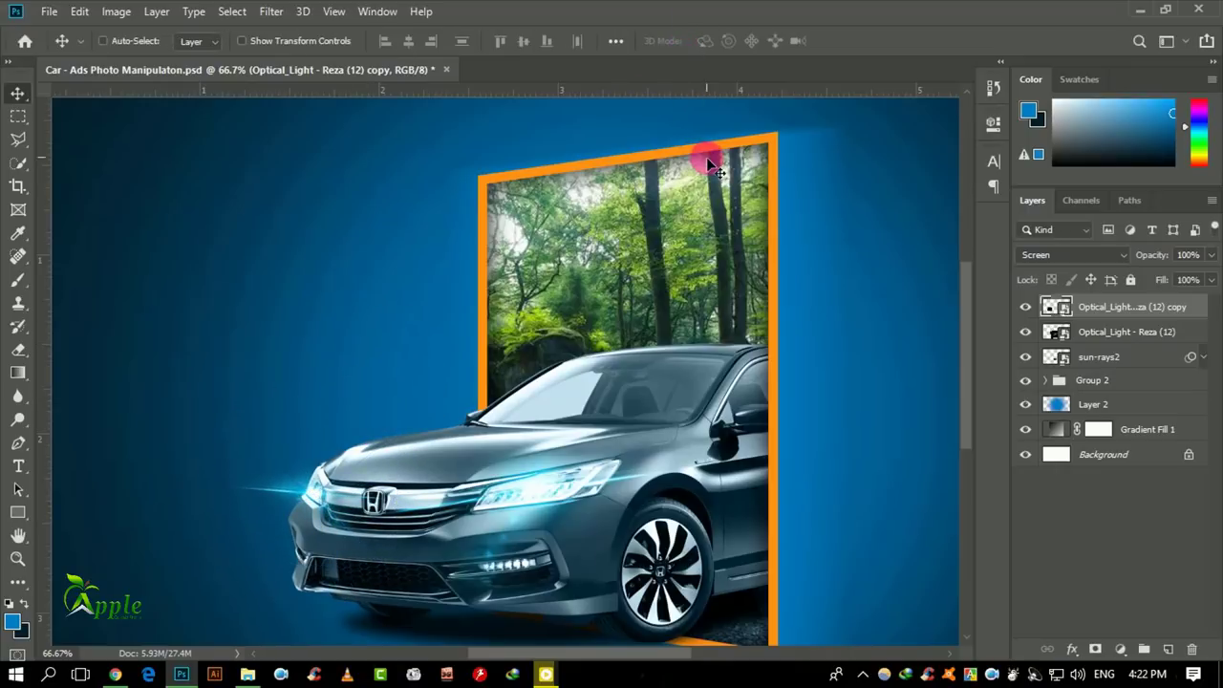
Group the car and flare layers into Group 3 and nudge it into place
key("ctrl+minus")
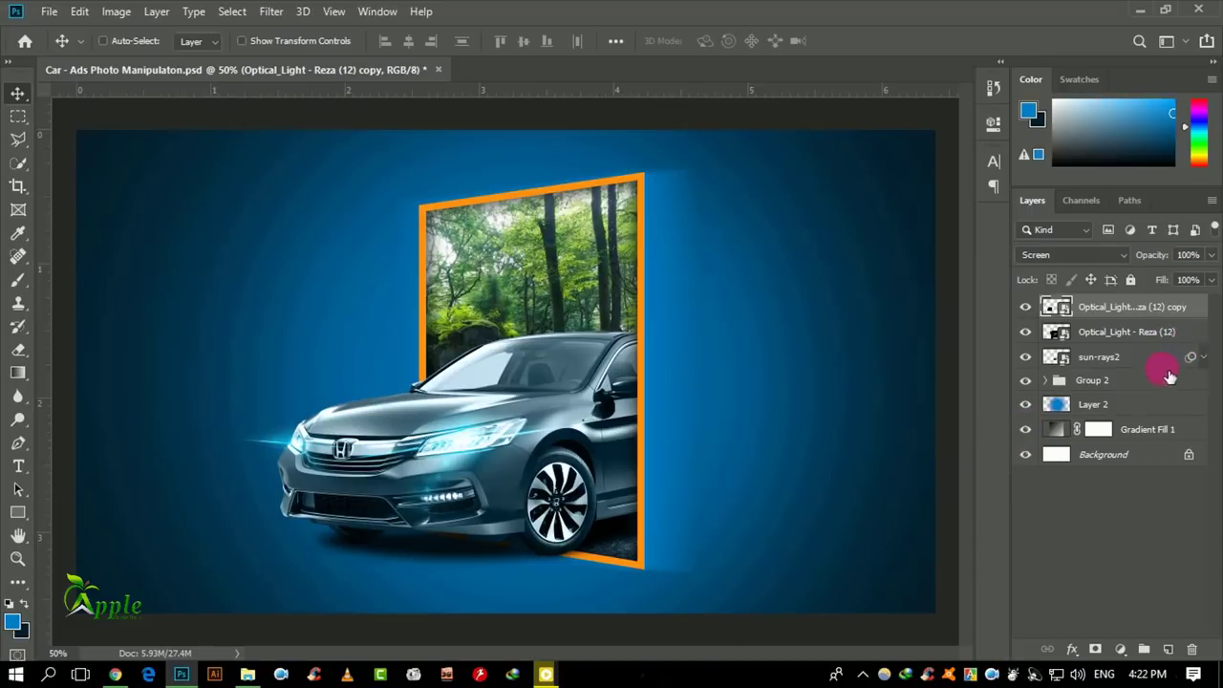
left_click_drag(1109, 321, 1120, 406)
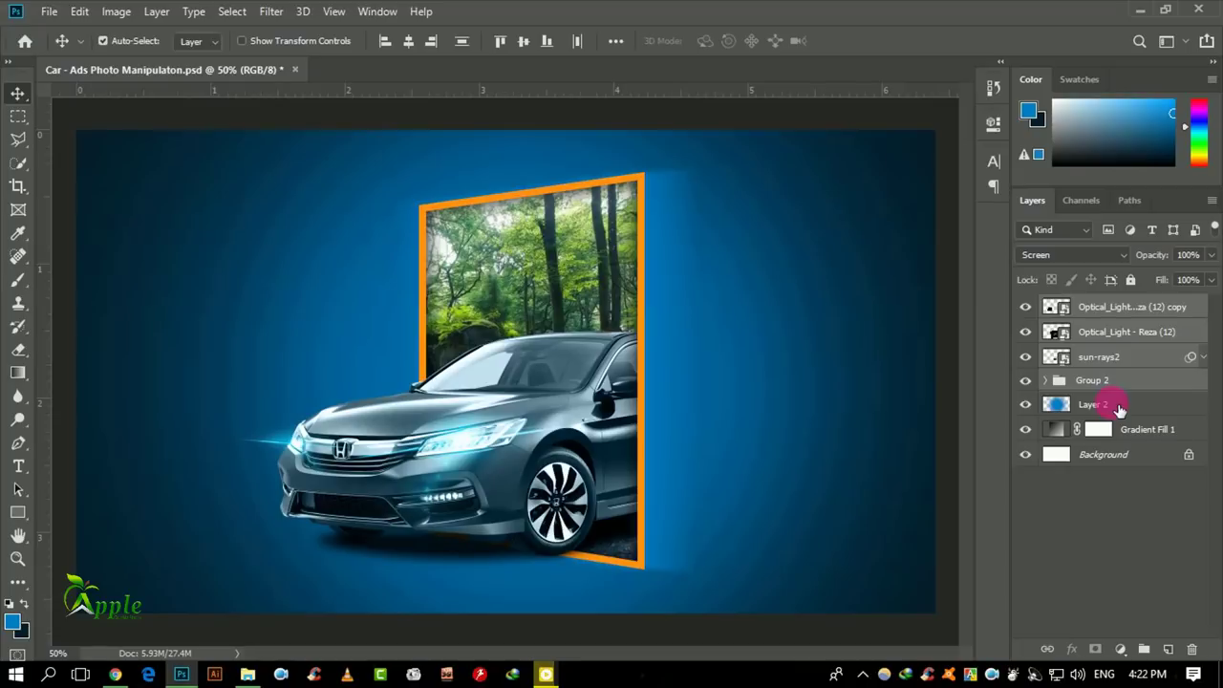
left_click(1144, 649)
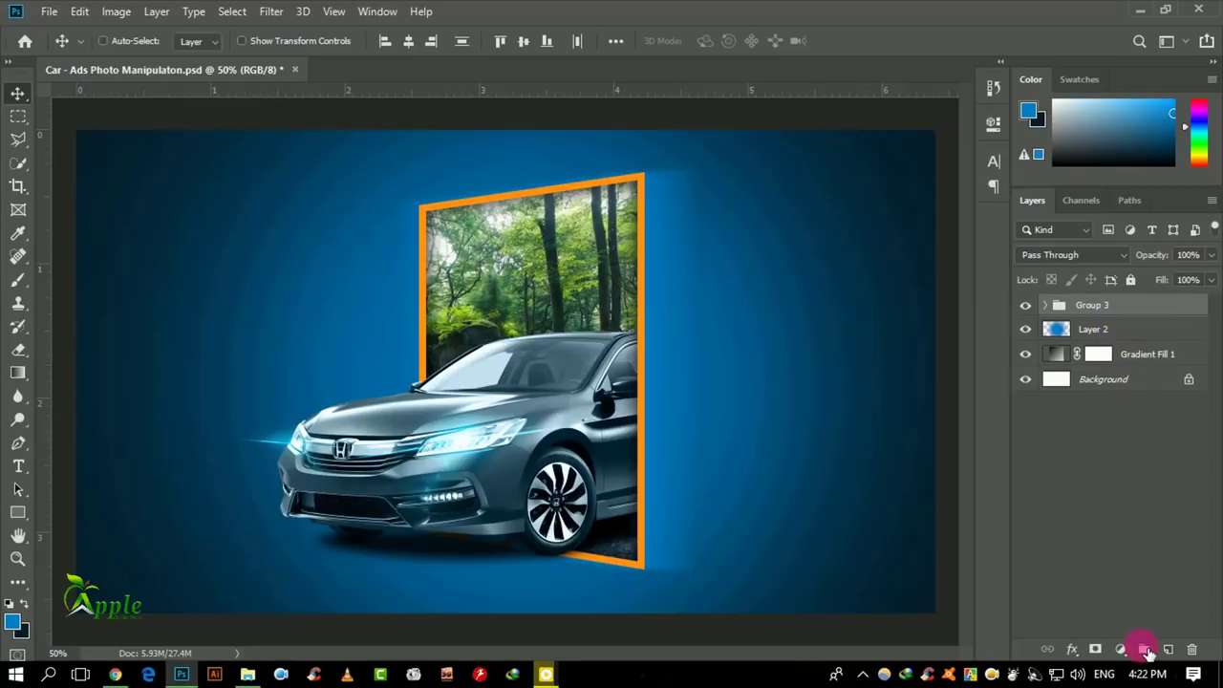
left_click_drag(581, 360, 596, 362)
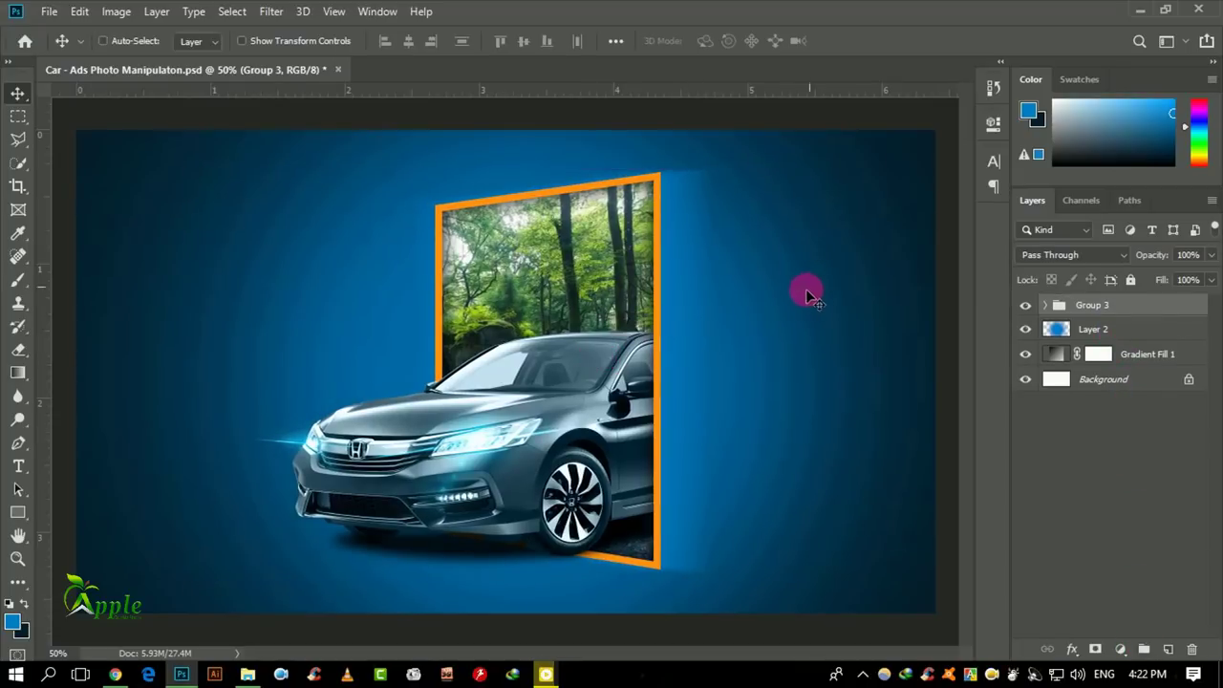
left_click_drag(608, 310, 595, 310)
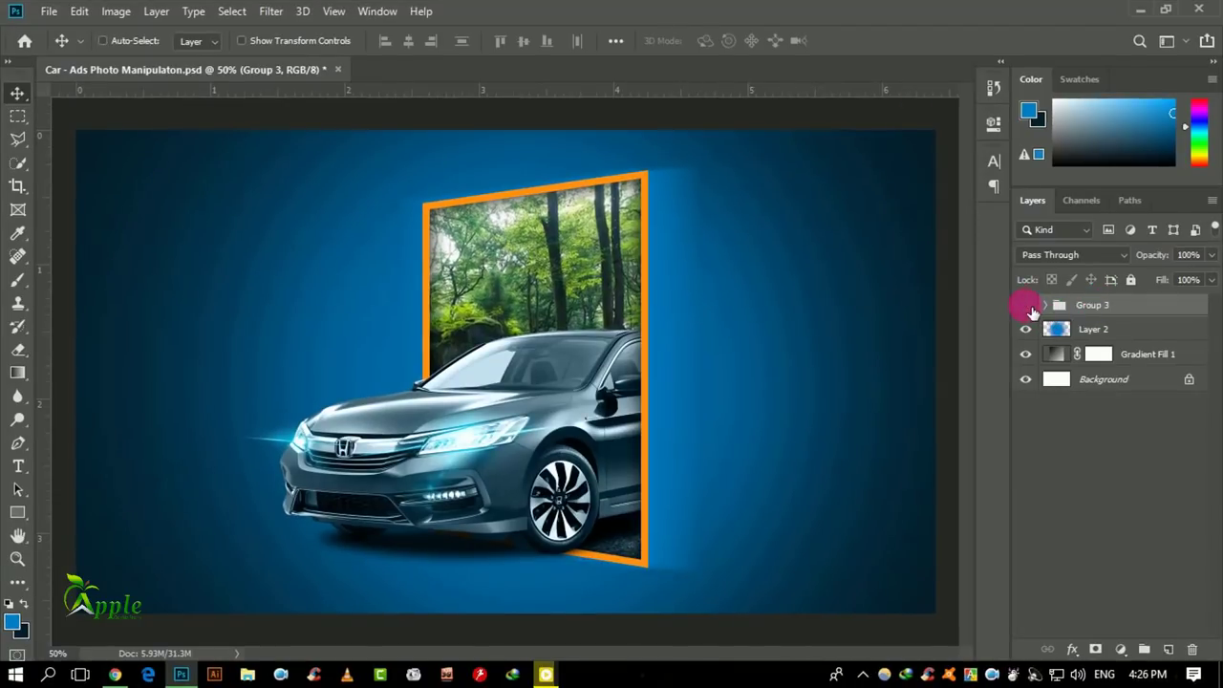
Add a new layer above Layer 2 and draw a paragraph text box across the canvas
left_click(1026, 305)
left_click(1133, 335)
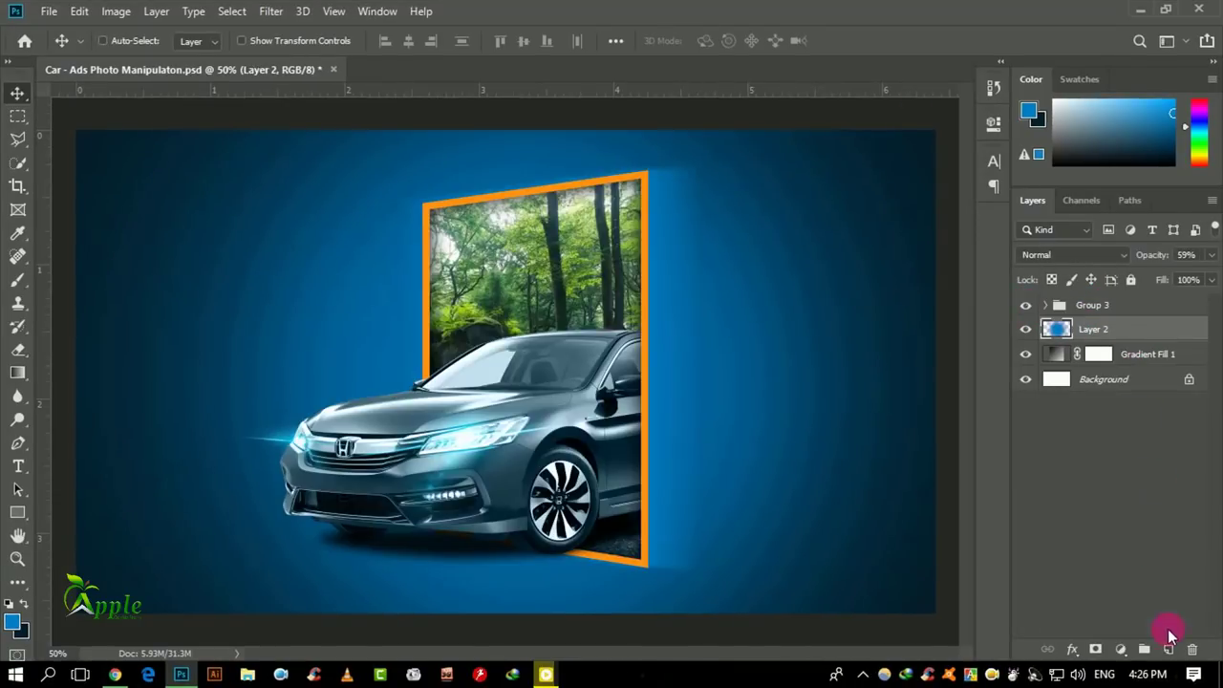
left_click(1169, 650)
left_click(18, 465)
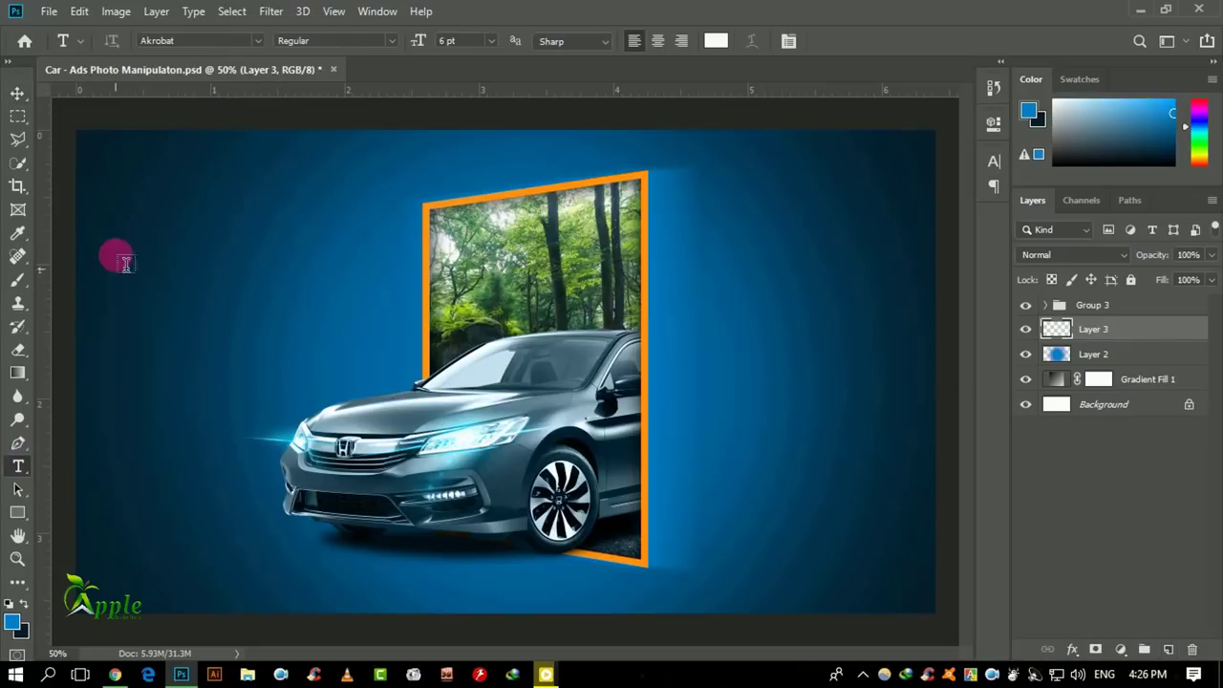
left_click_drag(101, 158, 926, 600)
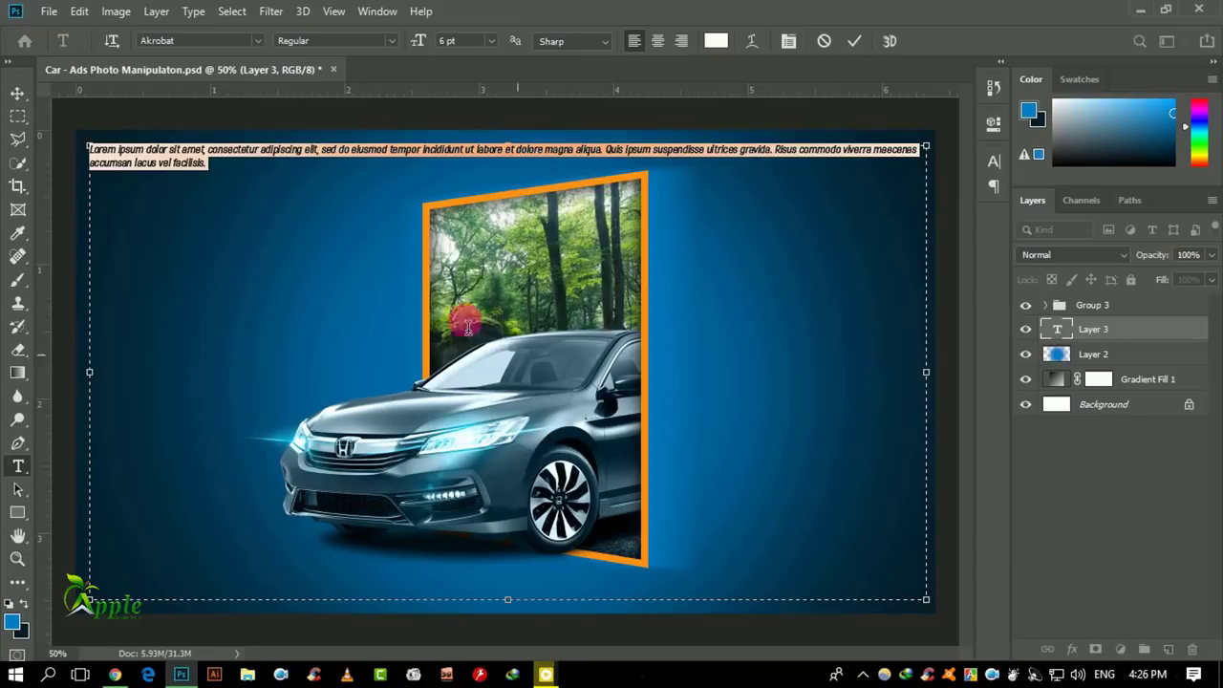
Fill the text box with repeatedly pasted Lorem ipsum and commit it
right_click(143, 163)
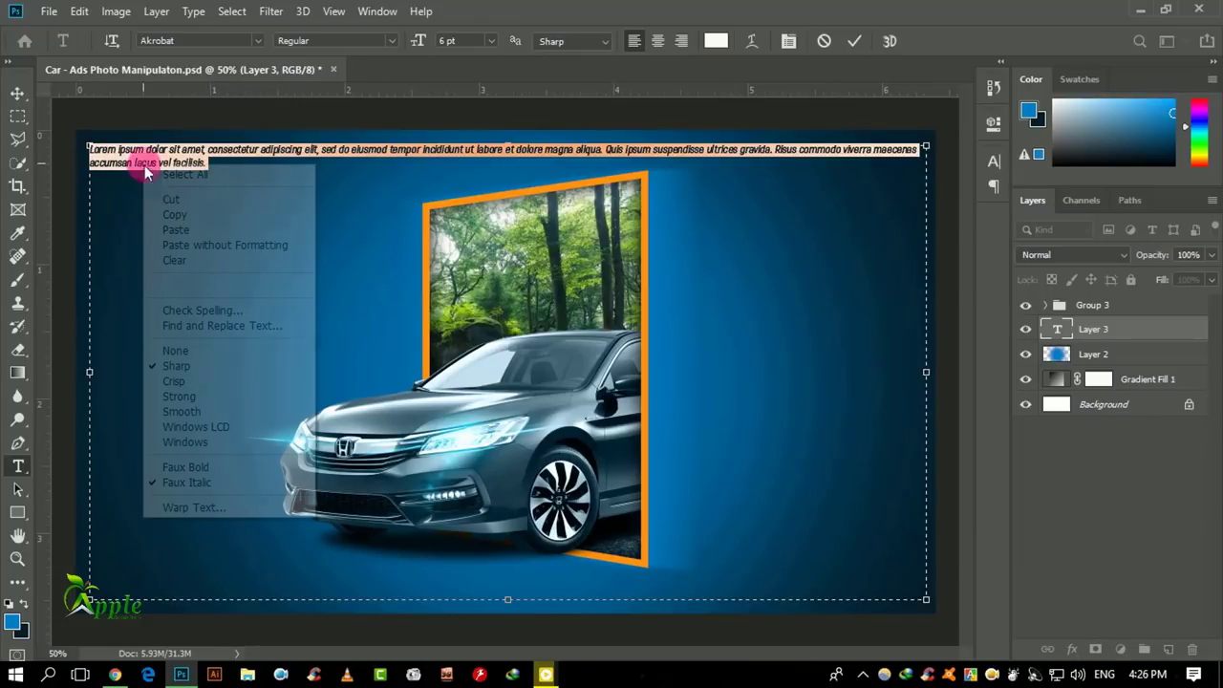
left_click(175, 218)
left_click(232, 164)
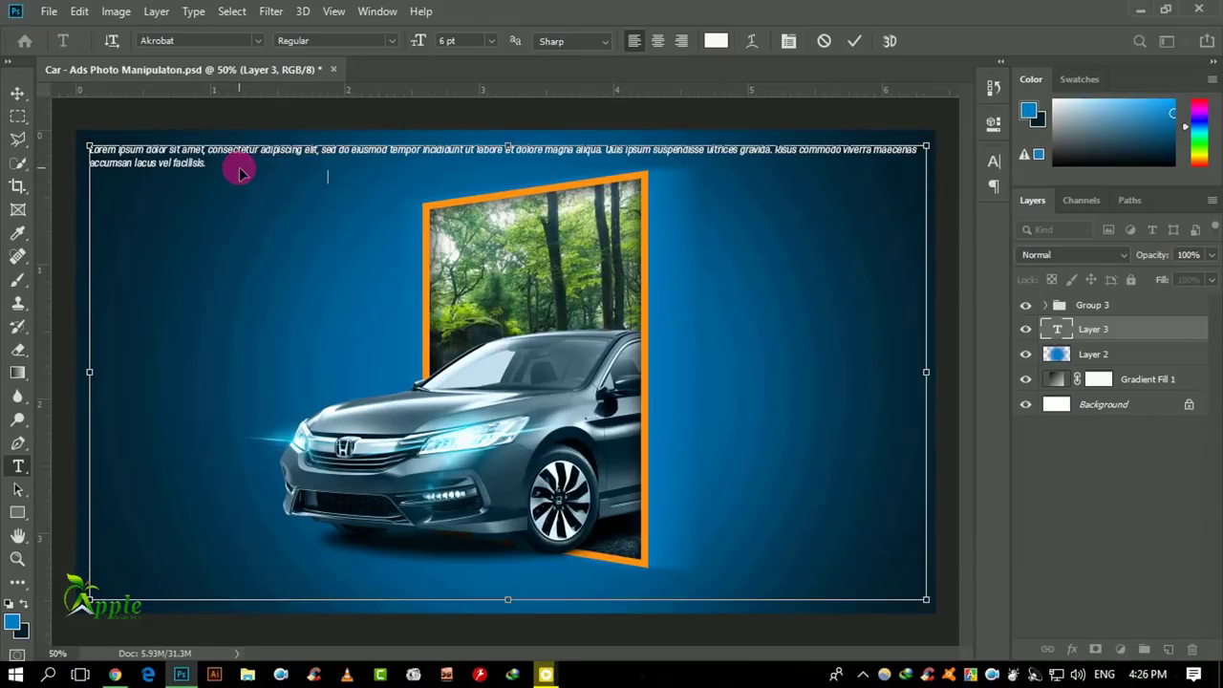
key("ctrl+v")
key("ctrl+v")
key("ctrl+v")
key("ctrl+v")
key("ctrl+v")
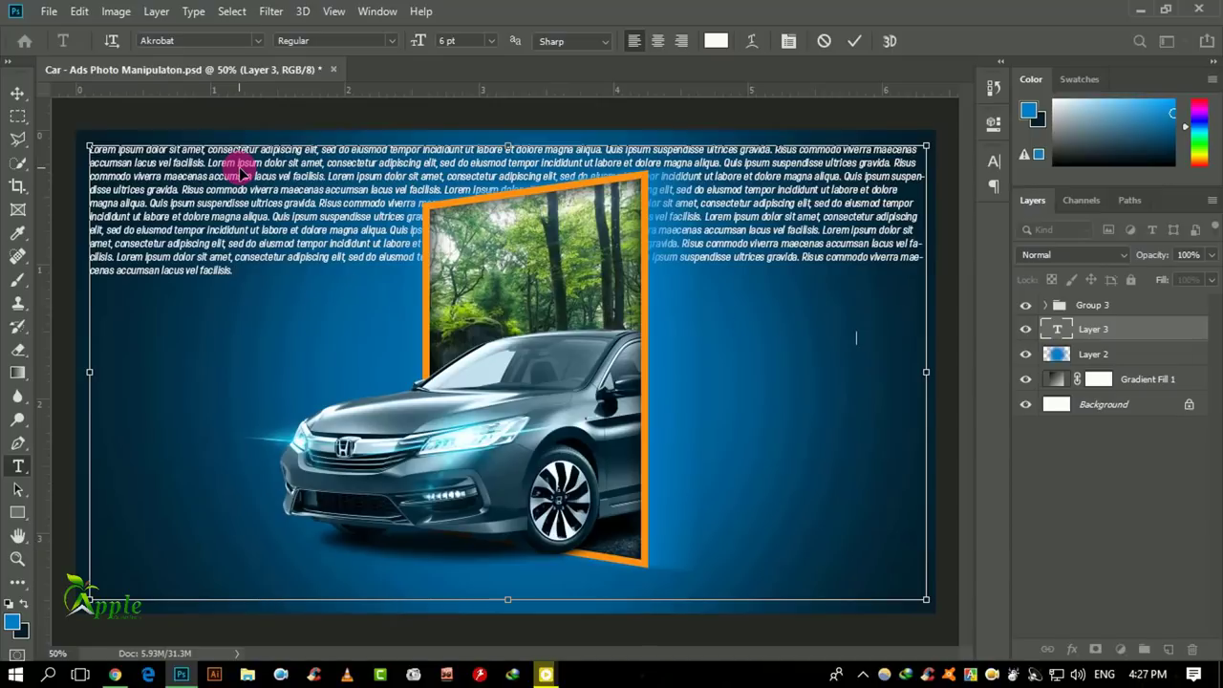
key("ctrl+v")
key("ctrl+v")
key("ctrl+v")
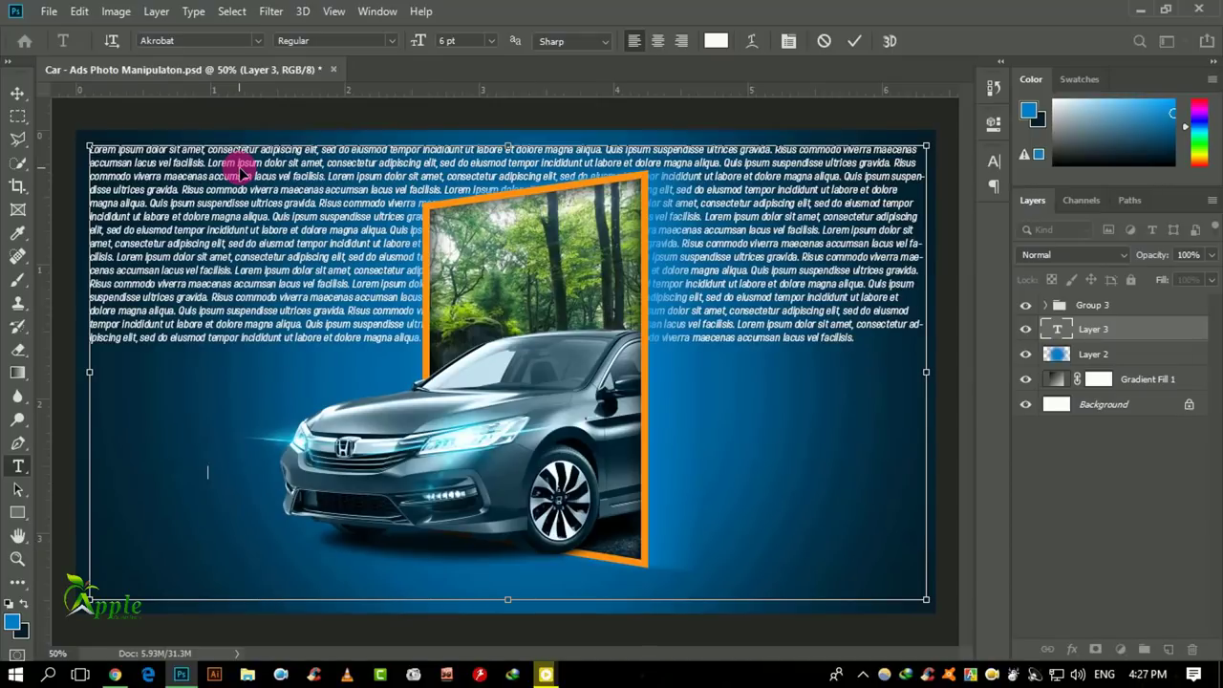
key("ctrl+v")
key("ctrl+v")
key("ctrl+v")
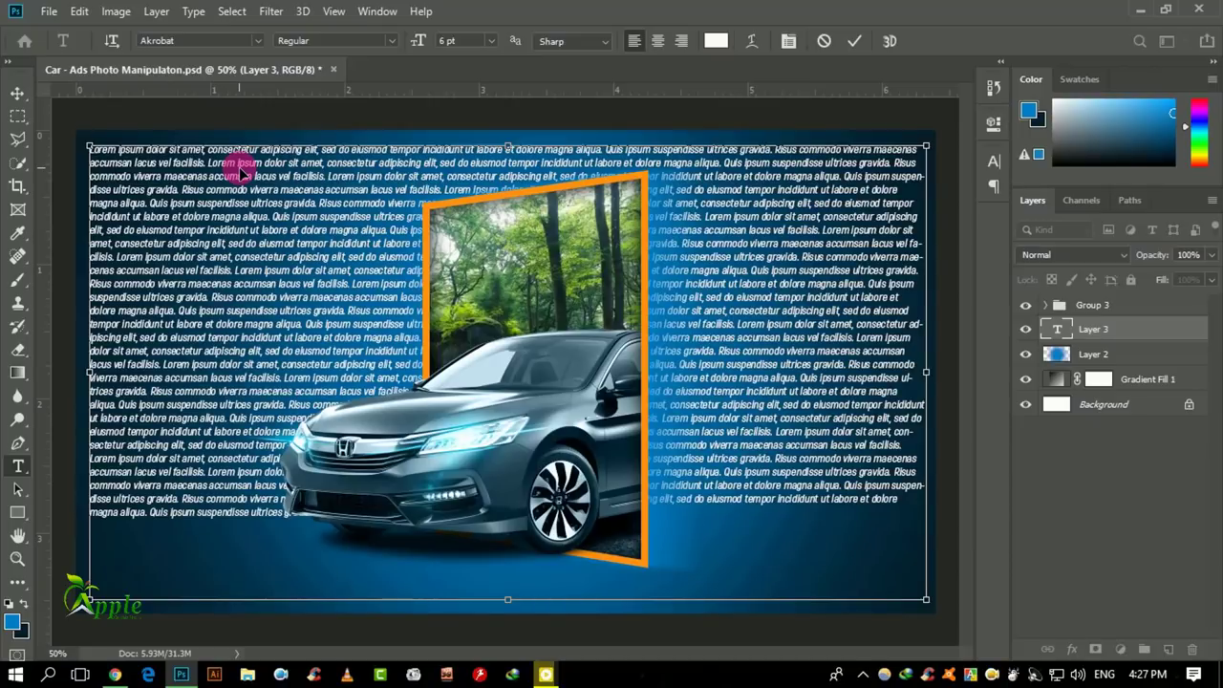
key("ctrl+v")
key("ctrl+v")
key("ctrl+v")
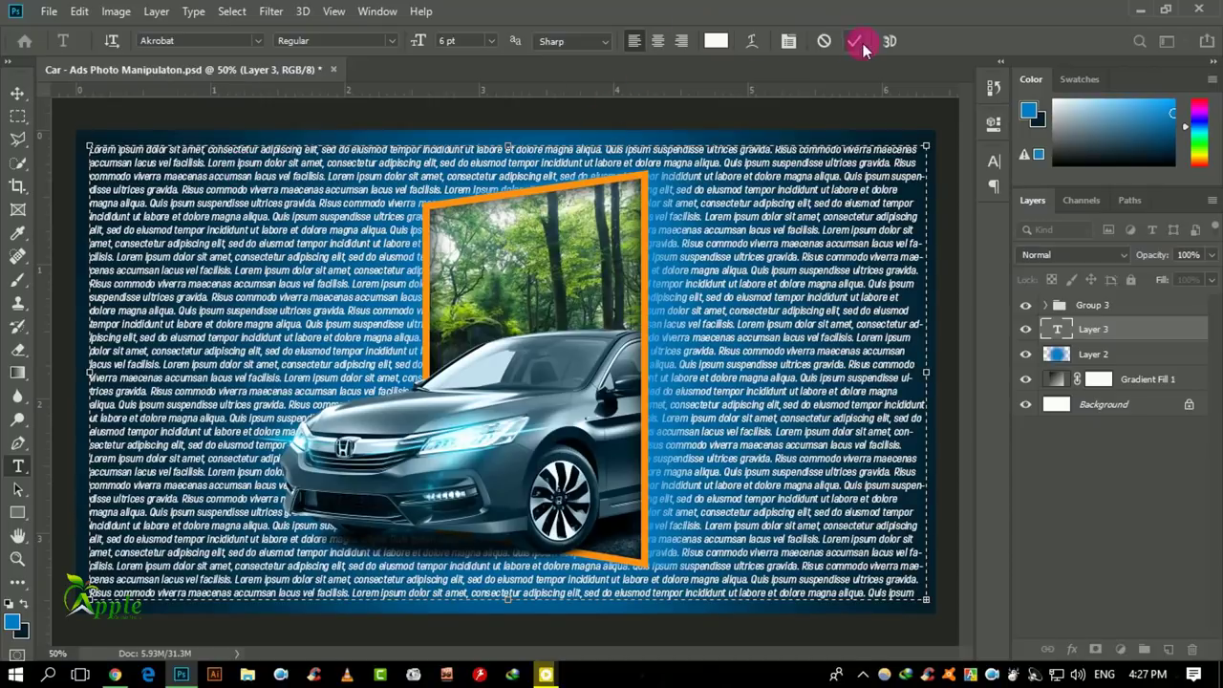
left_click(854, 40)
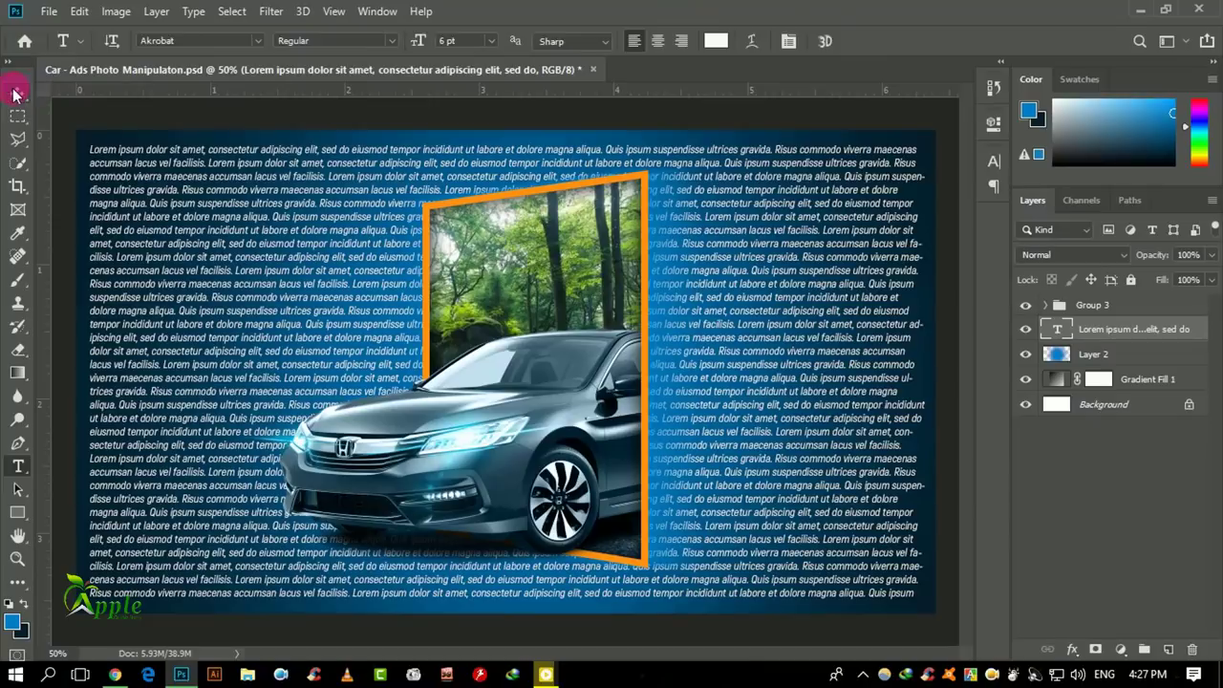
Enlarge the Lorem ipsum text block past the canvas edges
left_click(17, 93)
key("ctrl+t")
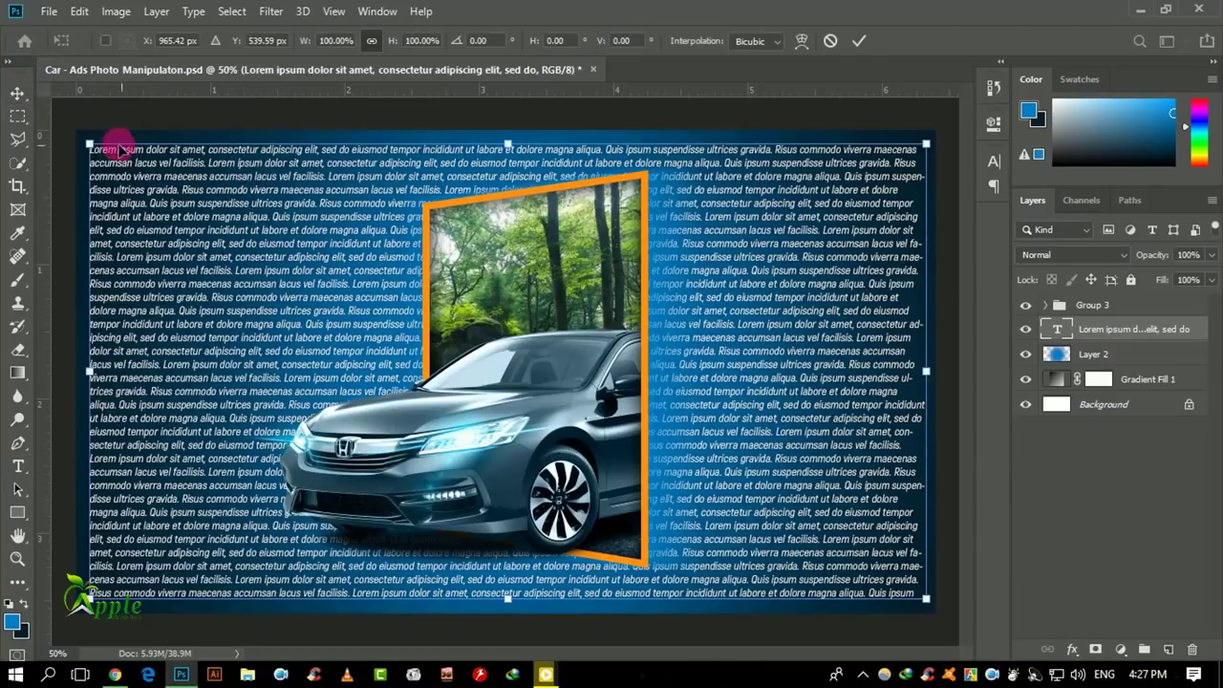
left_click_drag(88, 142, 77, 122)
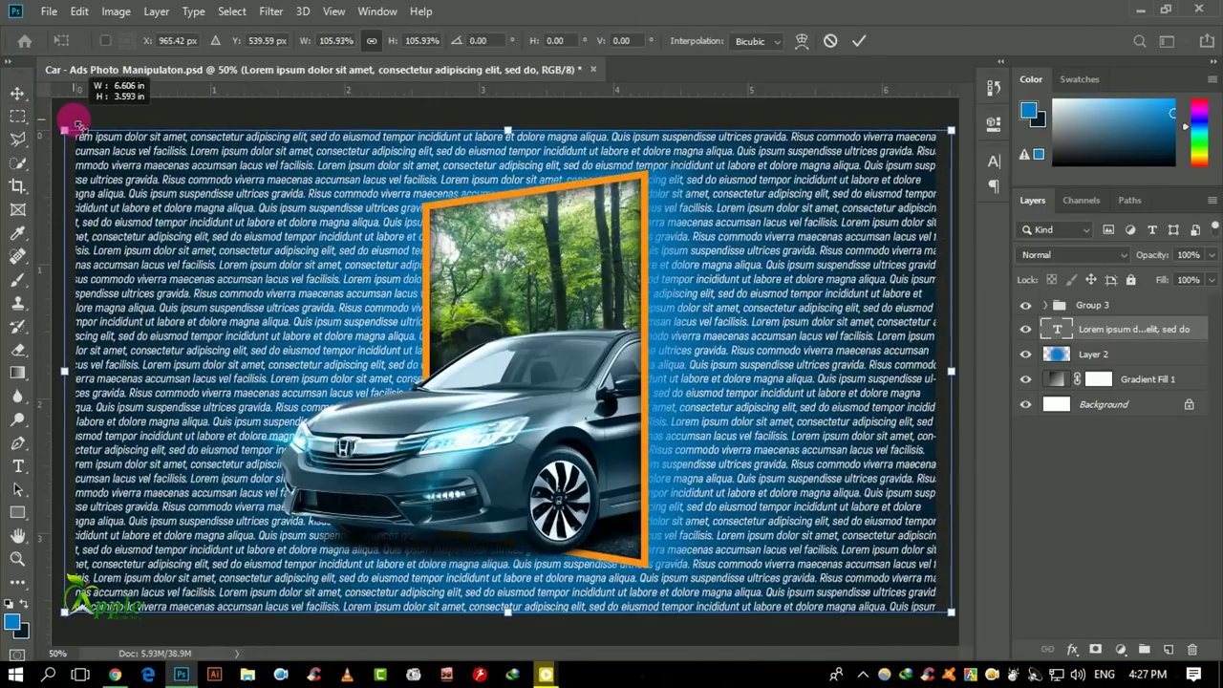
left_click(859, 40)
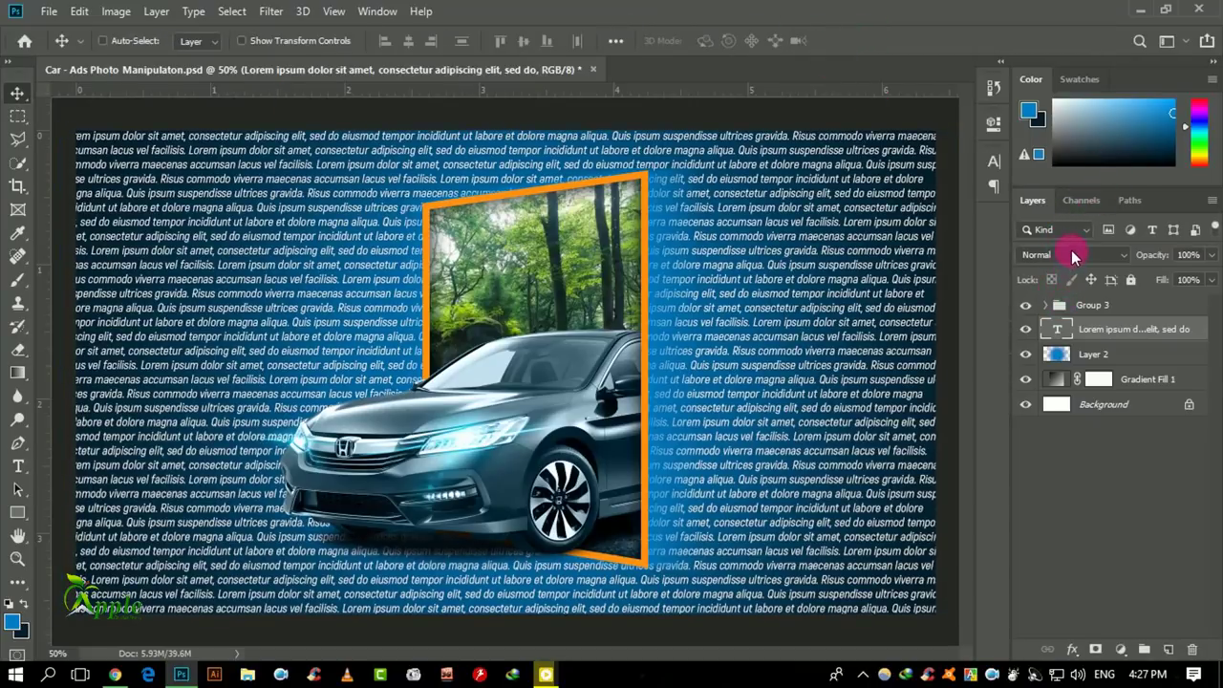
Blend the text layer in Overlay mode at 36% opacity
left_click(1074, 254)
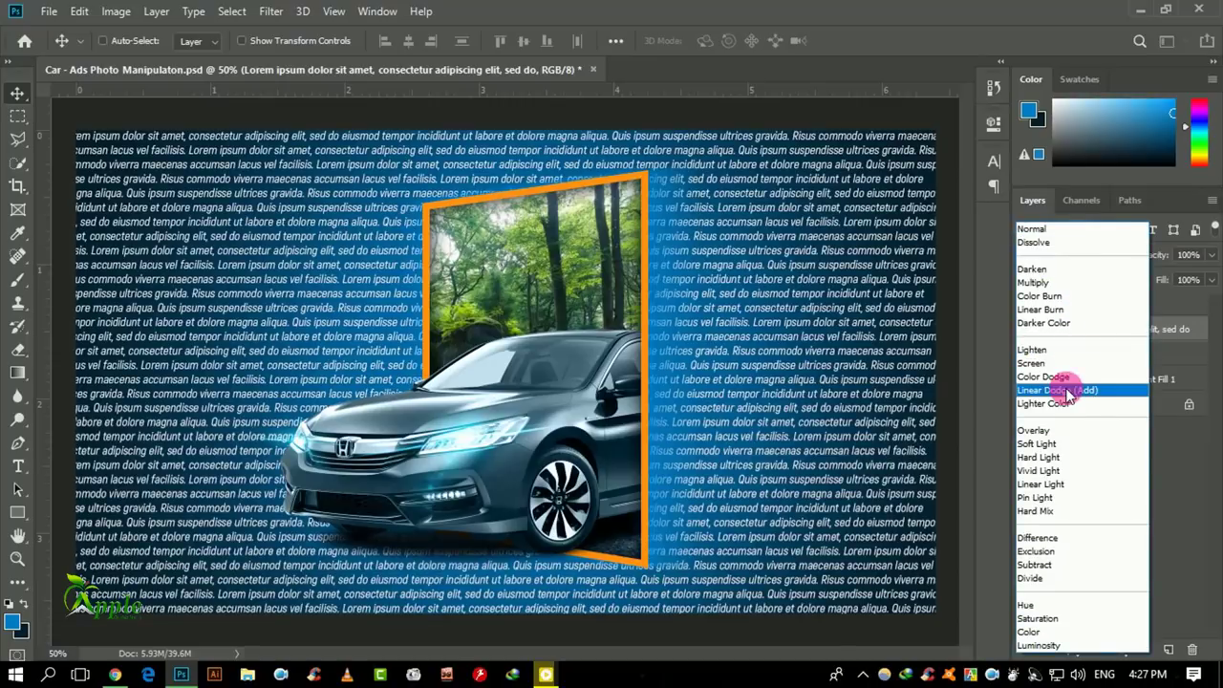
left_click(1051, 430)
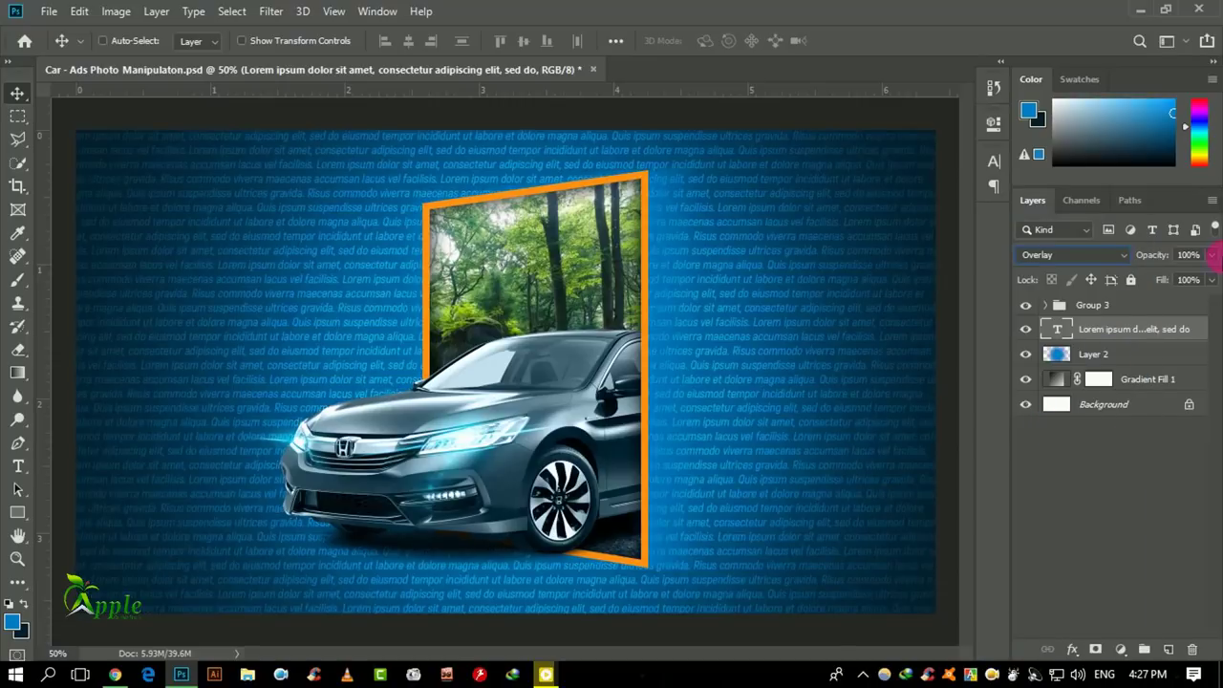
left_click(1211, 254)
left_click_drag(1210, 275, 1145, 278)
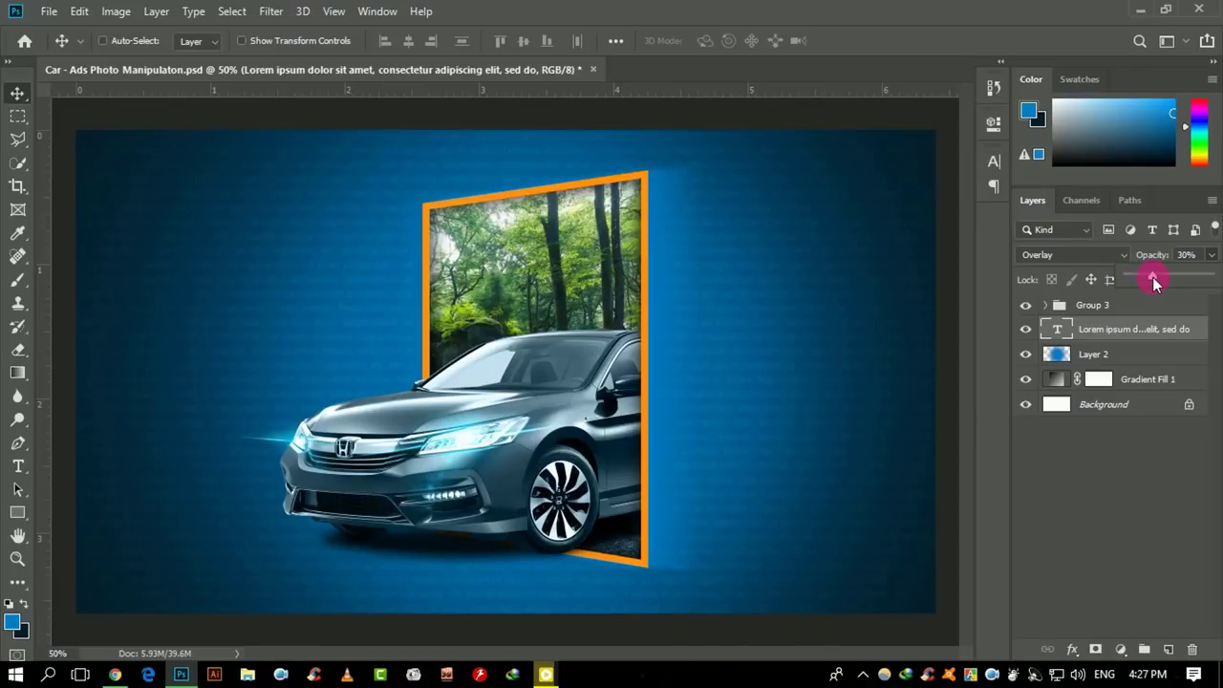
left_click_drag(1146, 278, 1157, 277)
left_click(1139, 331)
left_click(1087, 305)
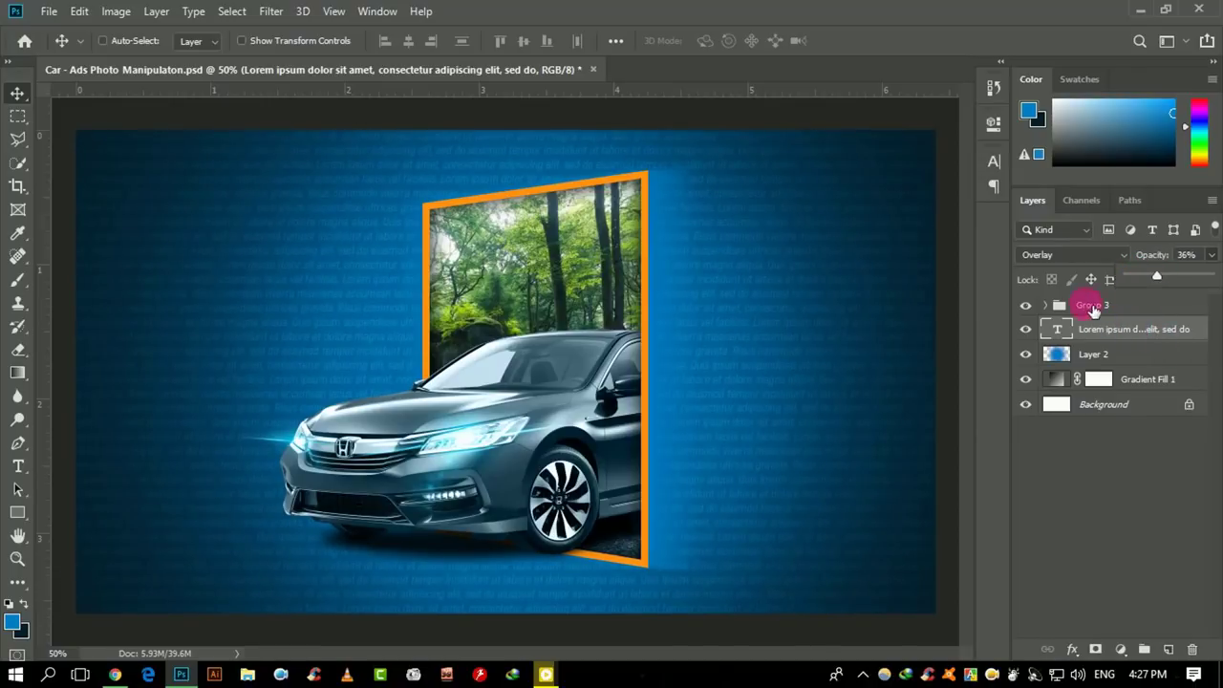